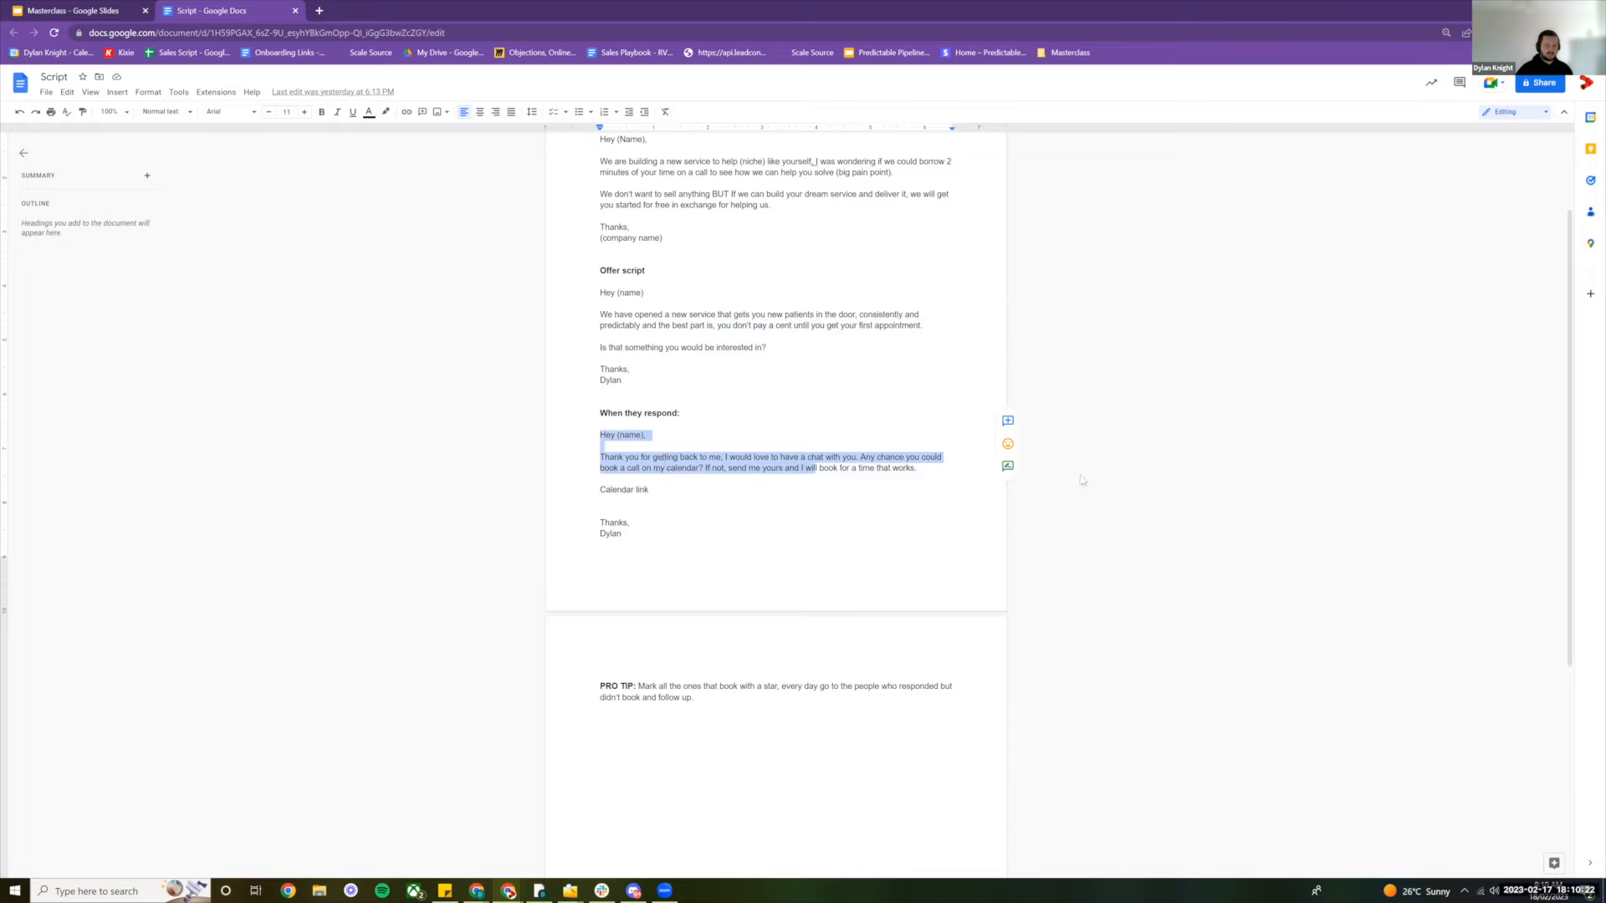
Switch to the Gmail window, show the most recent page of sent mail and open the newest/oldest sorting choices
click(617, 467)
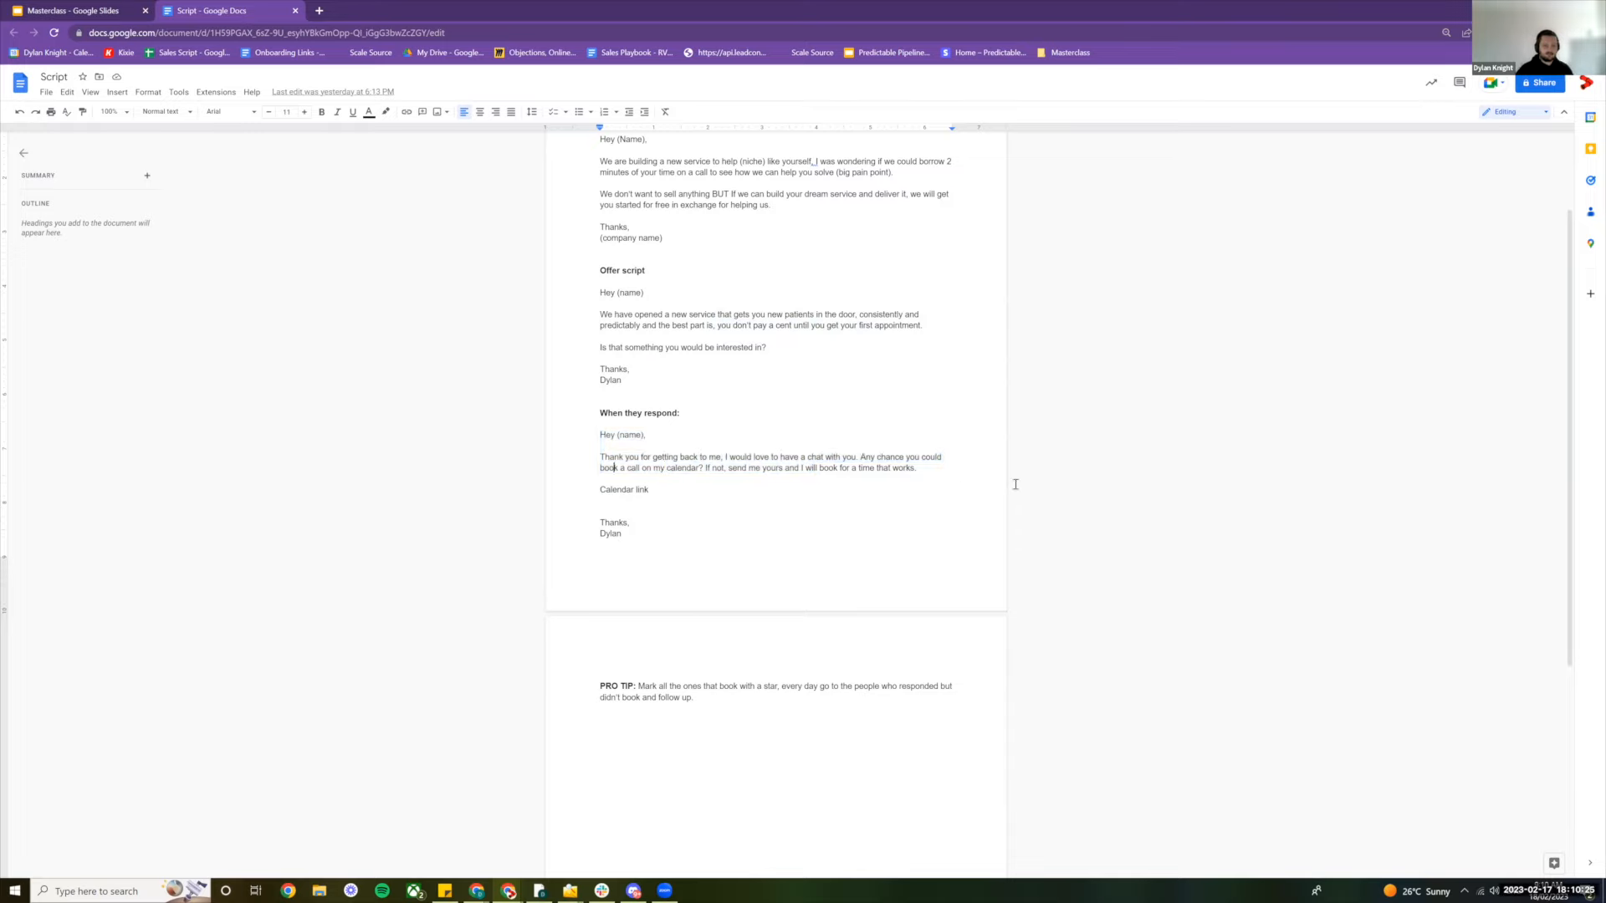
click(509, 890)
drag(1122, 197, 949, 214)
click(1247, 204)
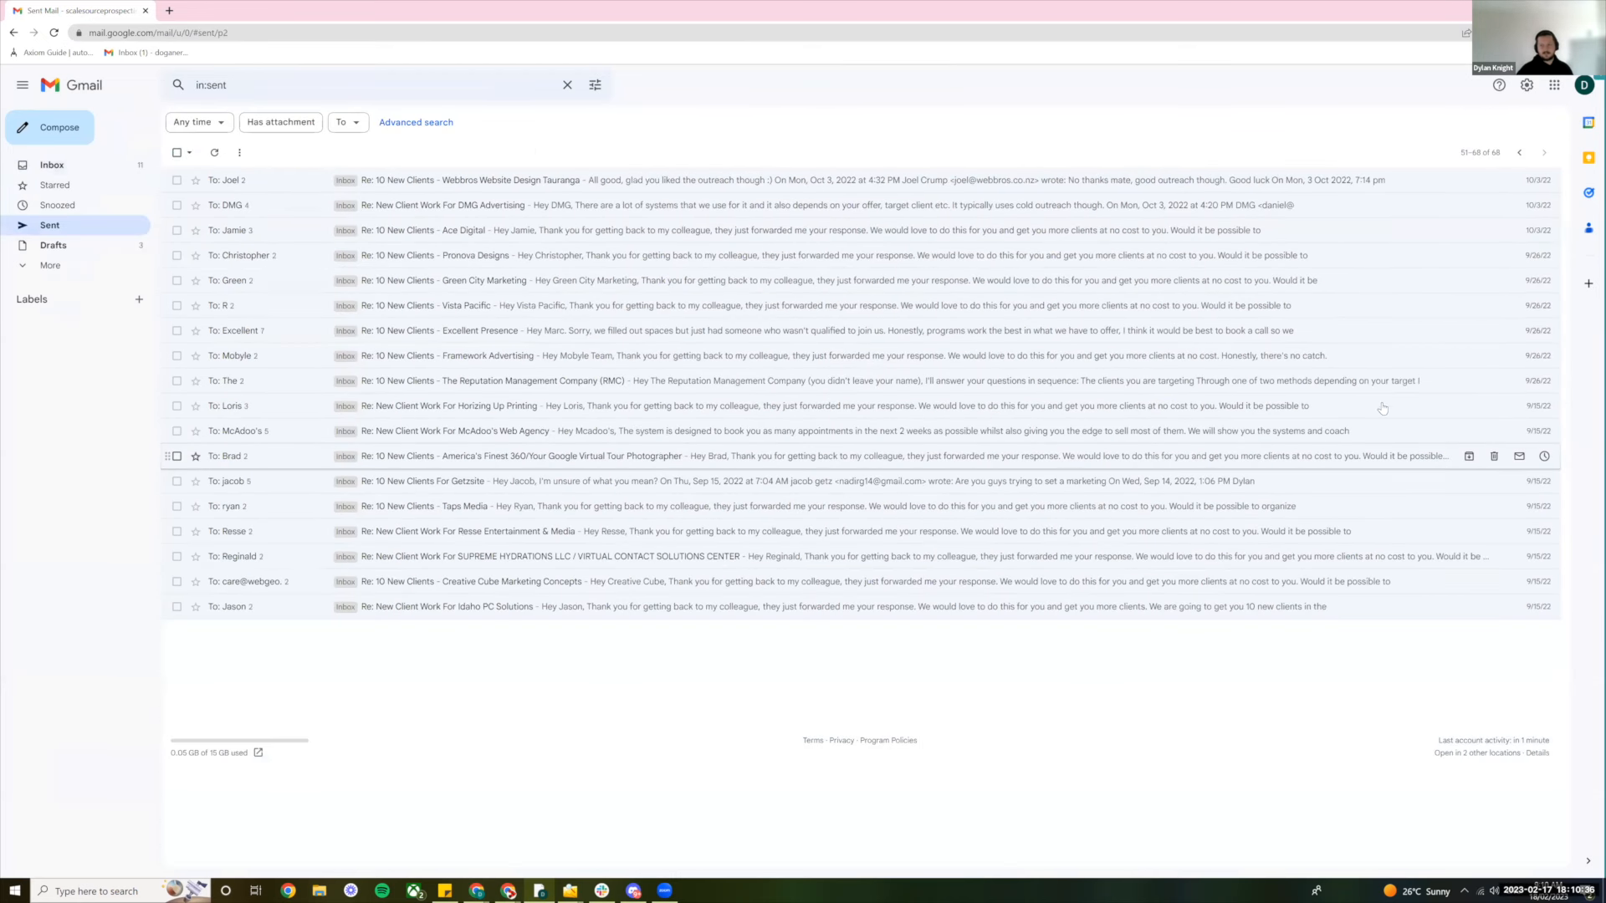
click(1519, 153)
click(1496, 154)
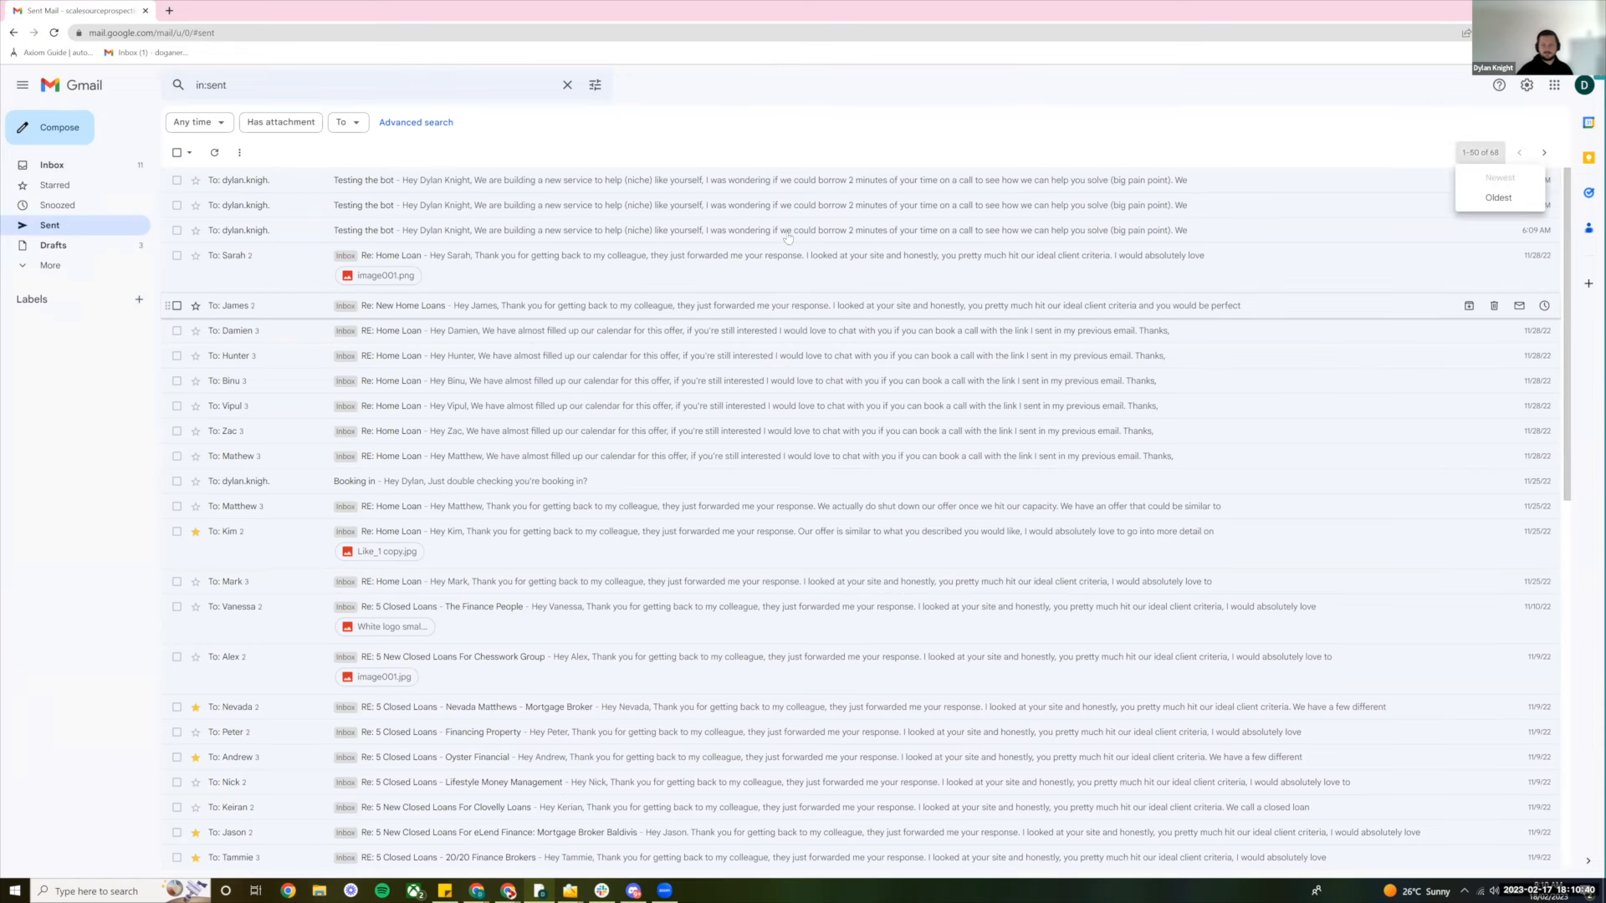
Look through the sent outreach replies, including the starred ones, and view the list of available Google accounts
scroll(211, 395, down, 2)
scroll(228, 480, down, 4)
scroll(261, 502, down, 1)
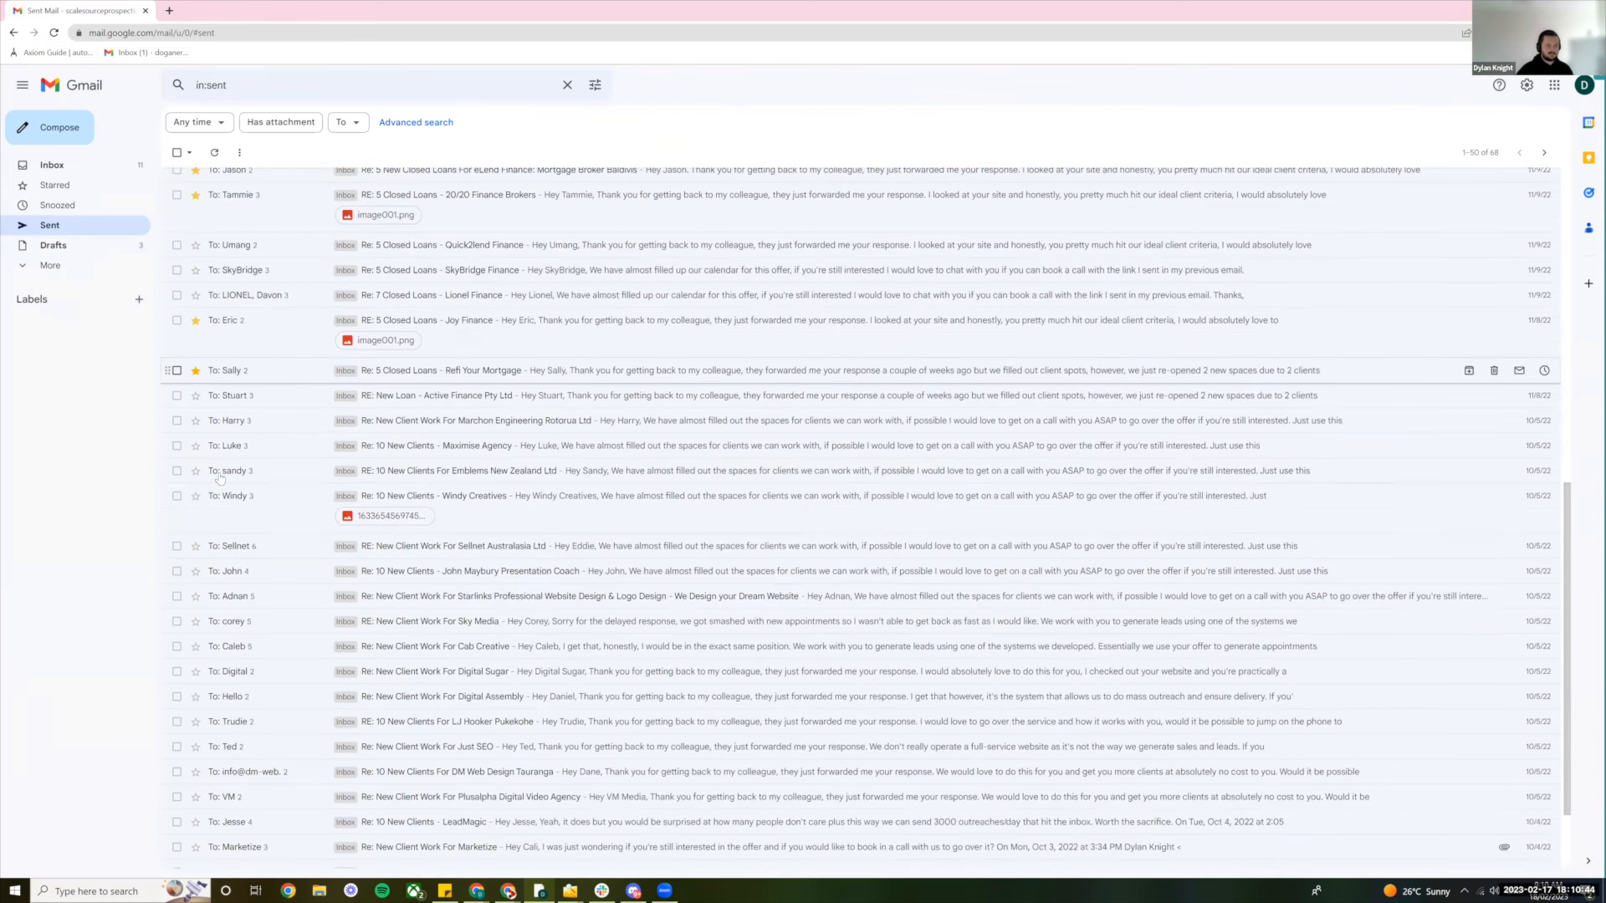
scroll(250, 410, down, 1)
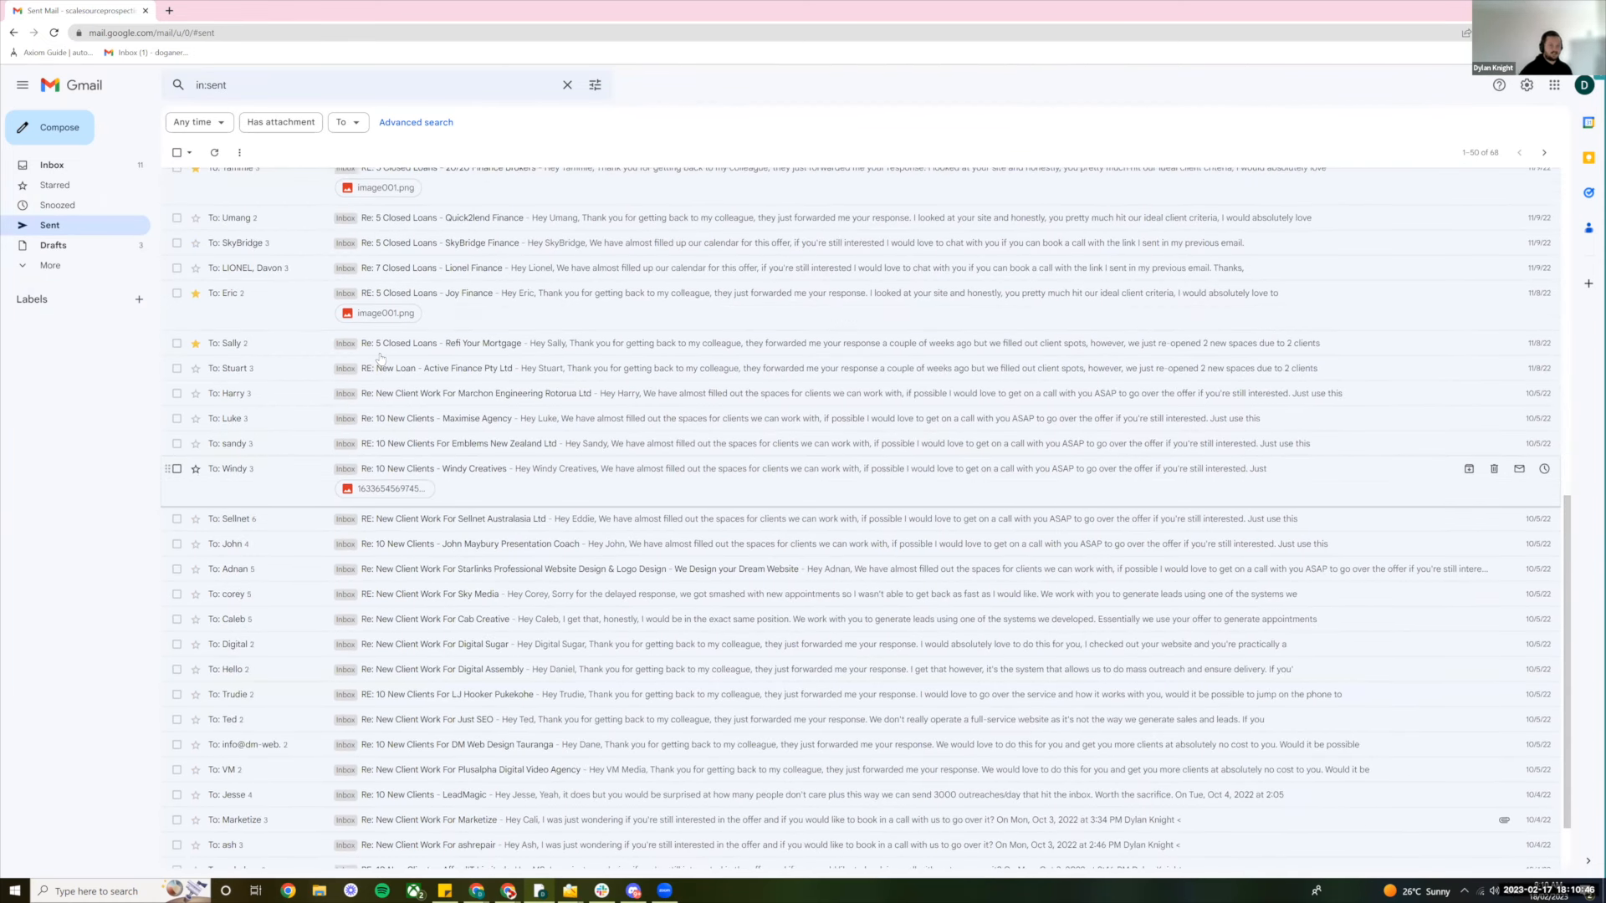
scroll(379, 359, up, 7)
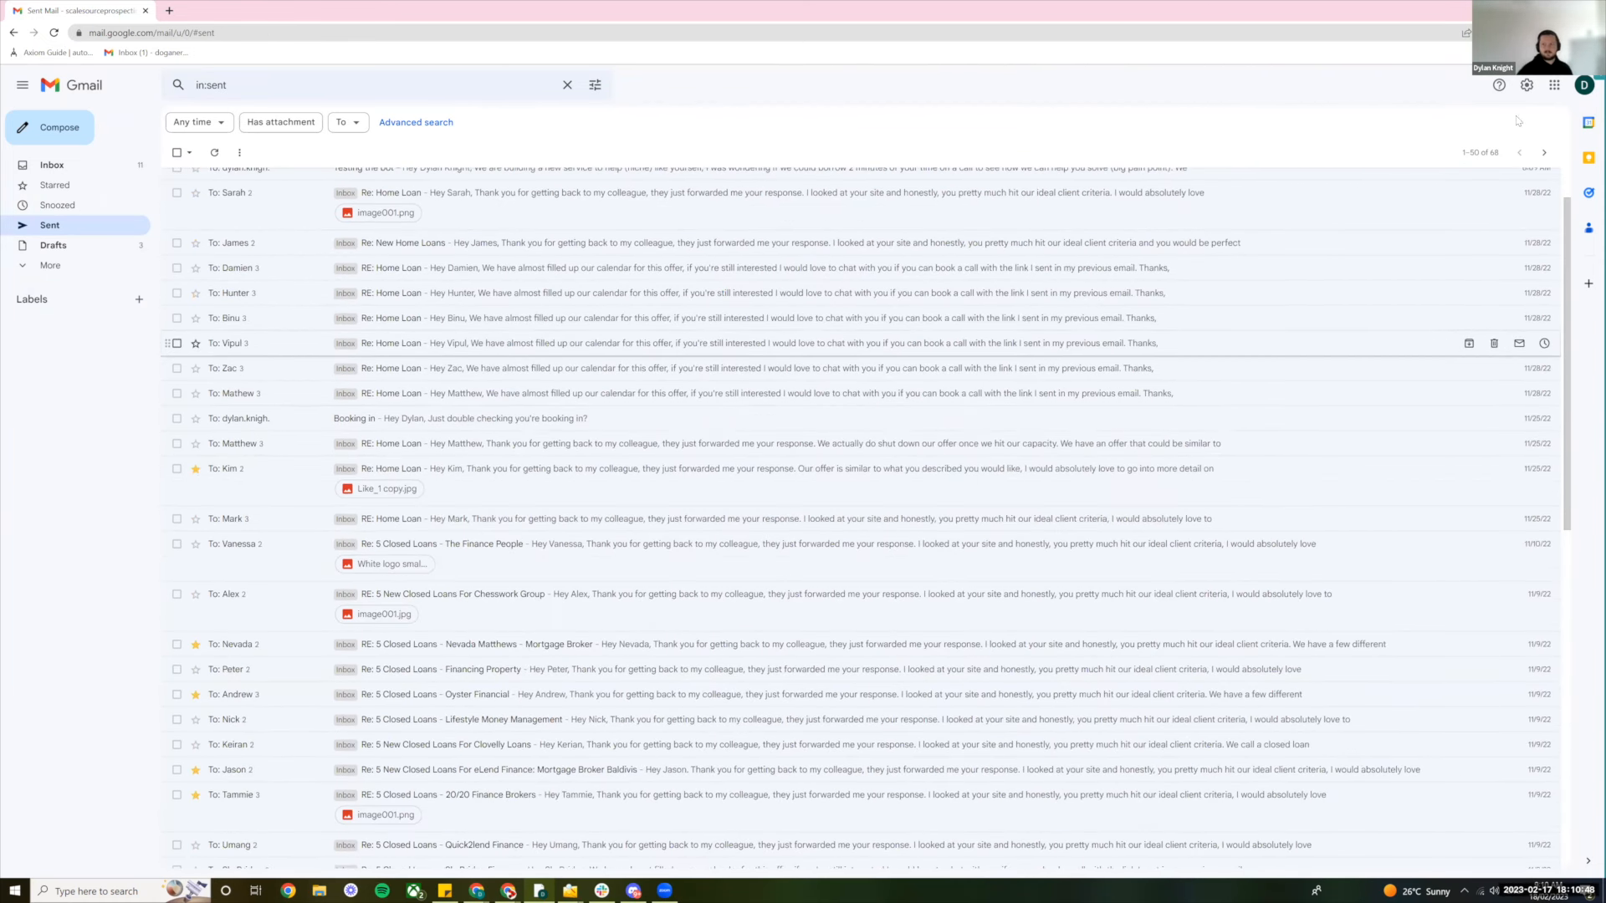
click(1584, 84)
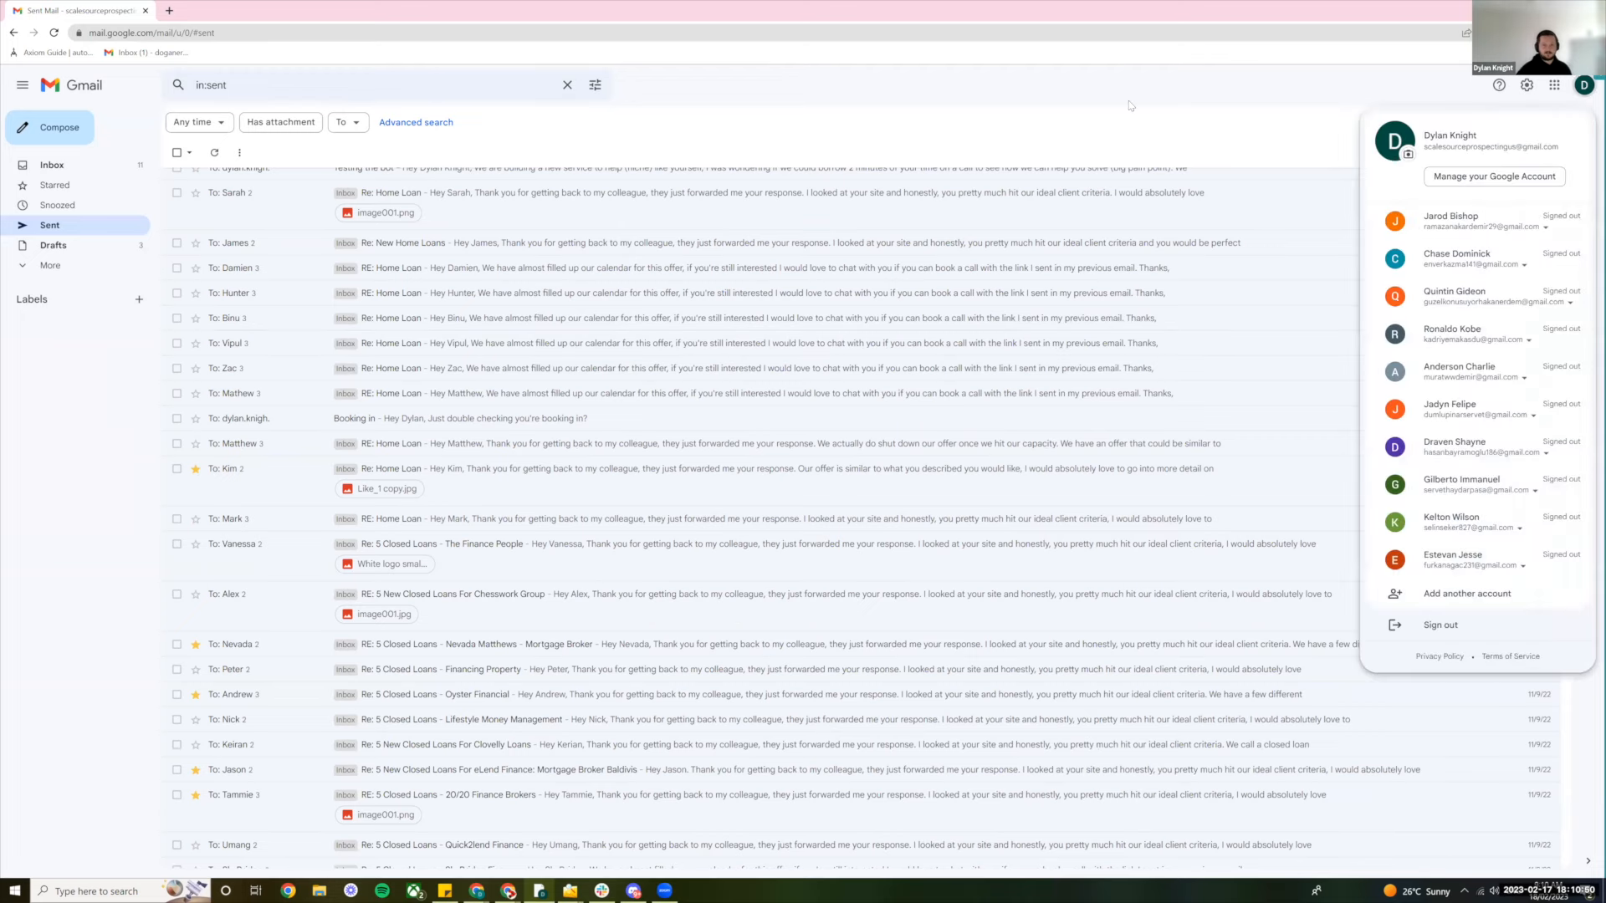
click(1430, 132)
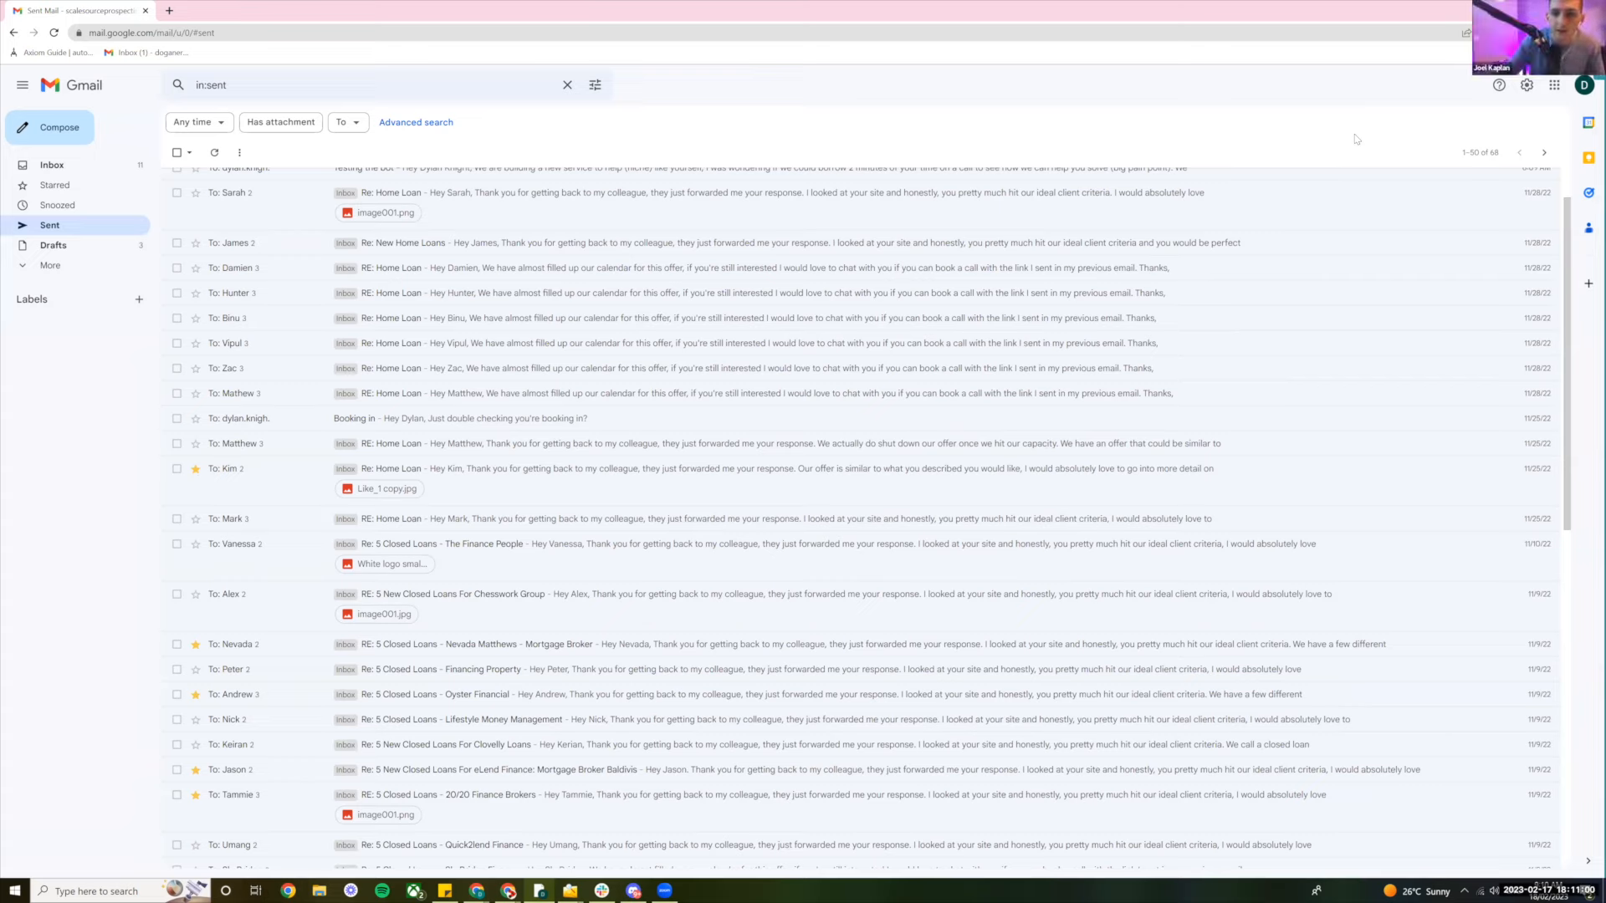
Open the "RE: Home Loan" conversation from November 25 and expand the sent reply and the prospect's first message
click(401, 443)
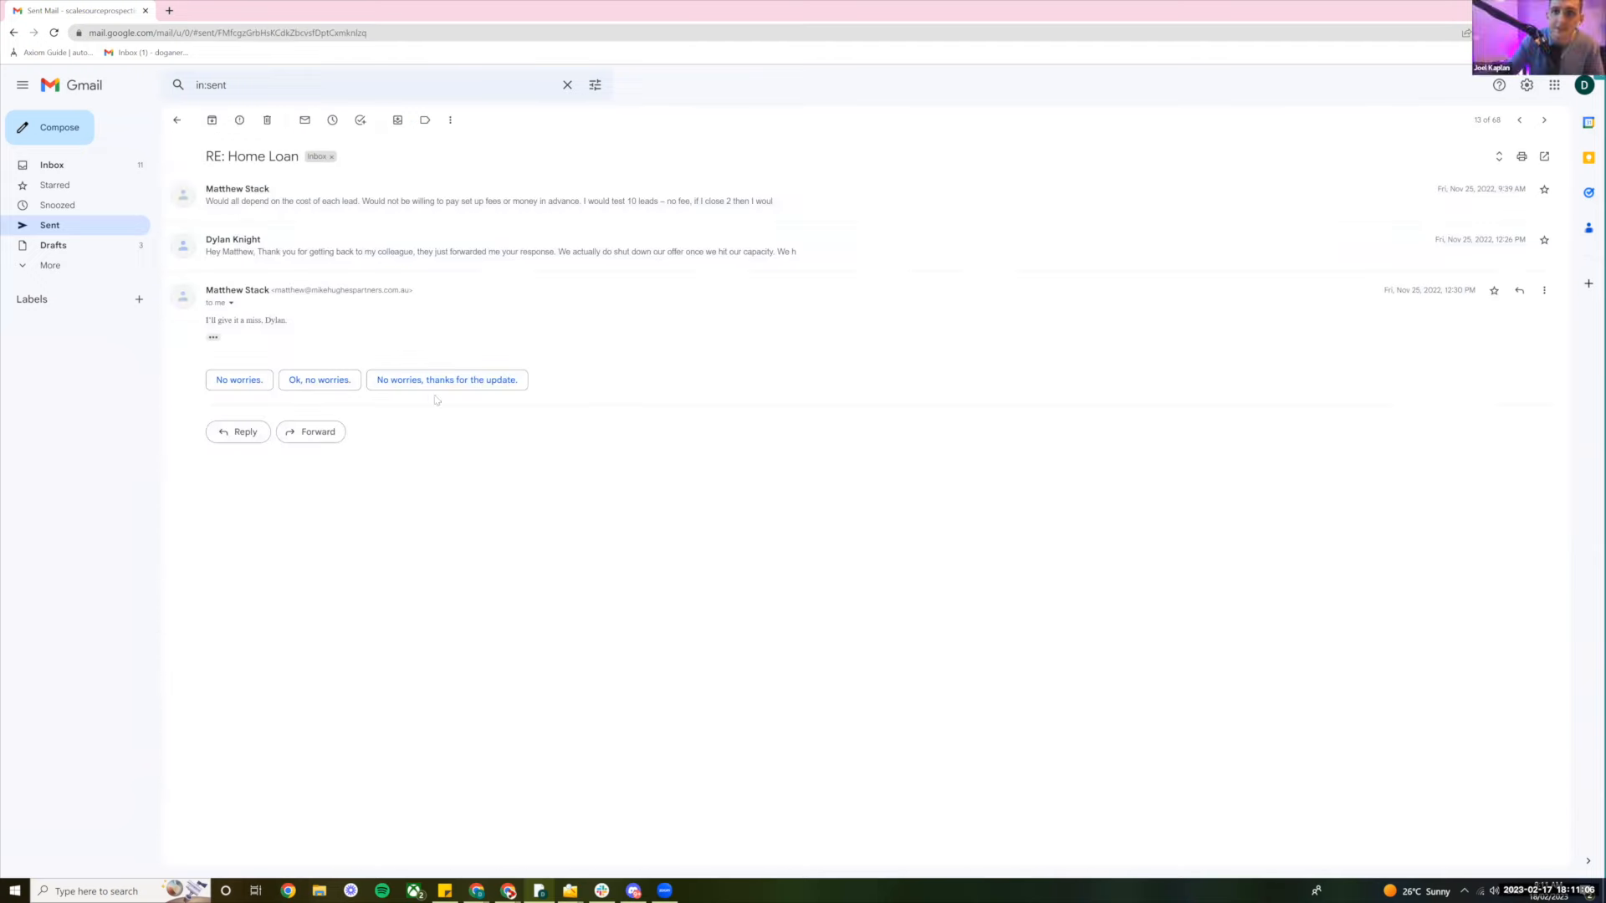
click(339, 248)
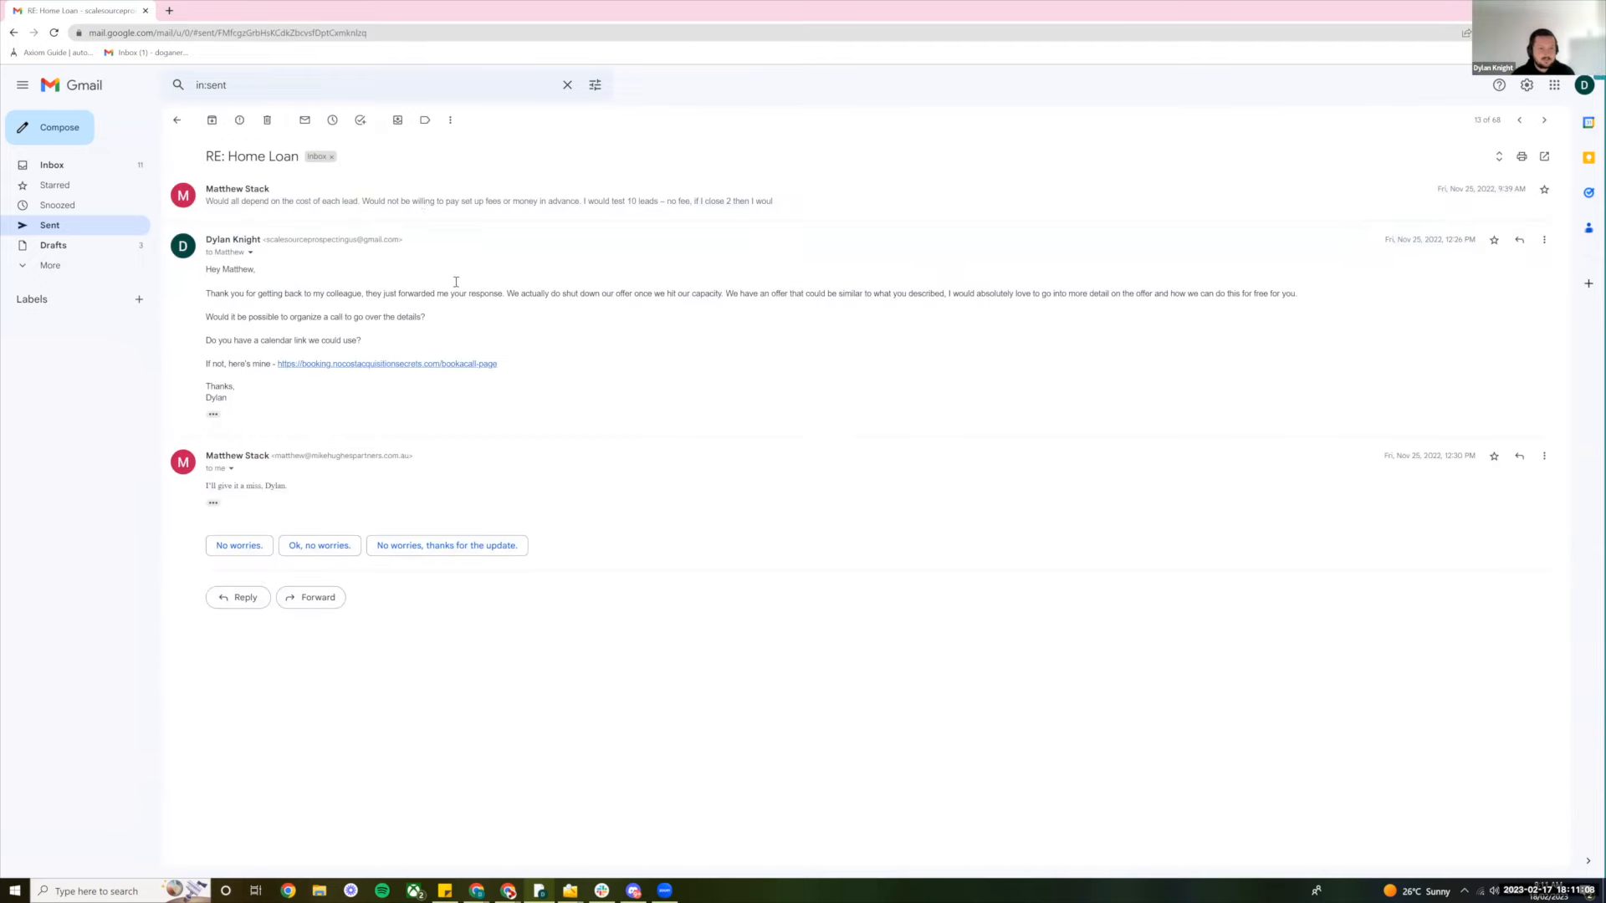
click(418, 195)
scroll(206, 275, down, 3)
Examine the quoted cold outreach email, highlighting its P.S. scarcity line and the "Sent from my Iphone" sign-off
drag(206, 276, 539, 370)
drag(314, 387, 284, 226)
click(434, 374)
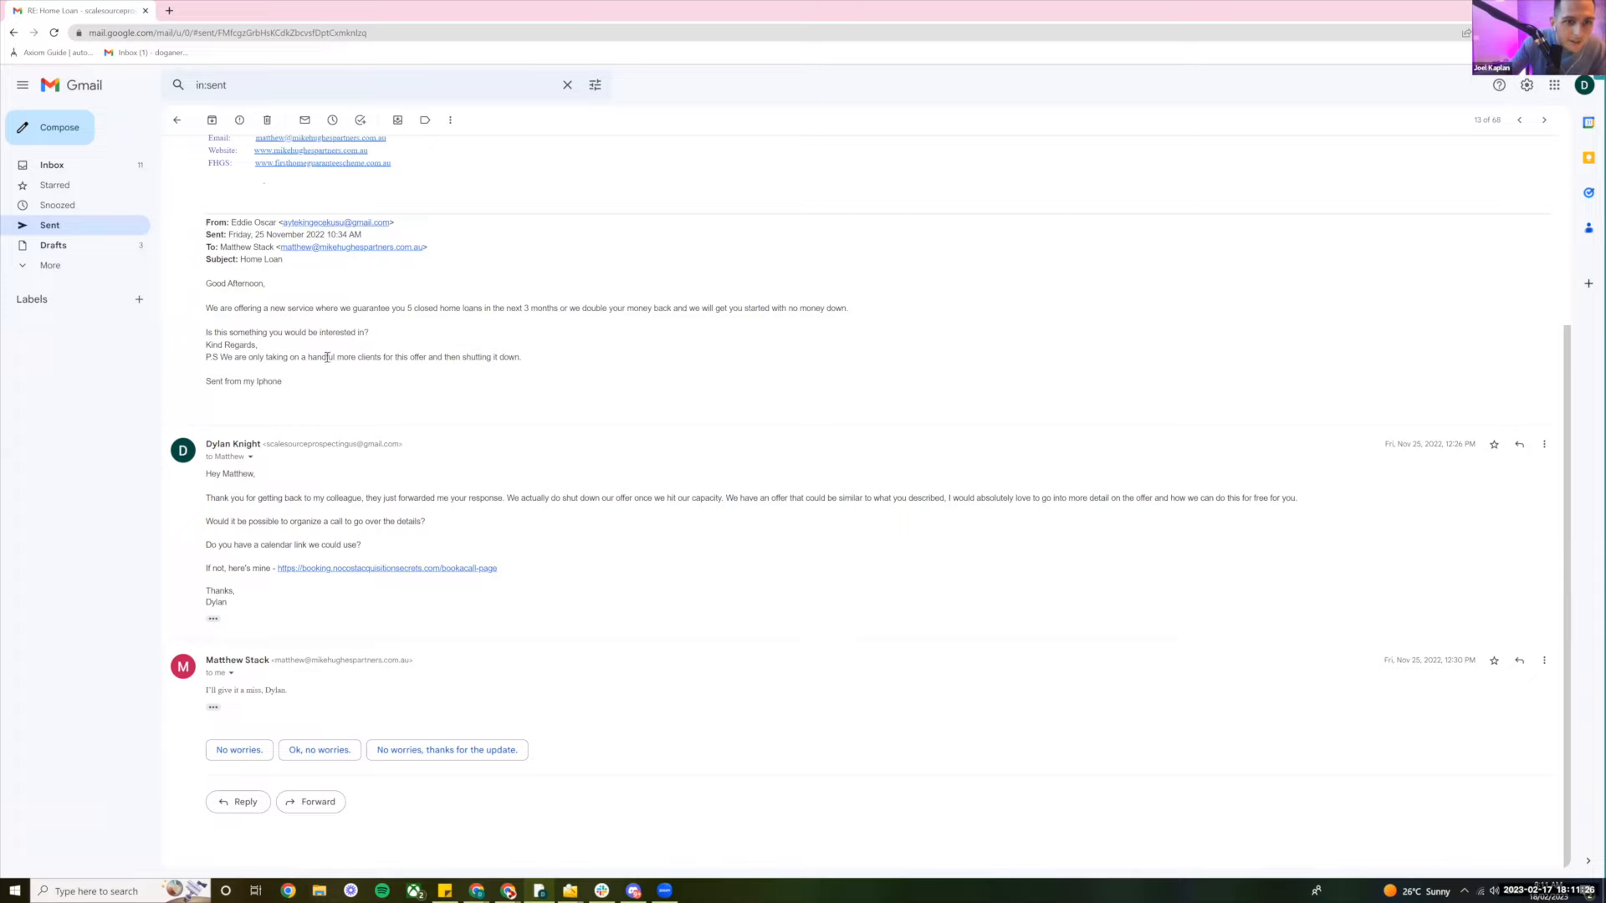
drag(206, 357, 436, 385)
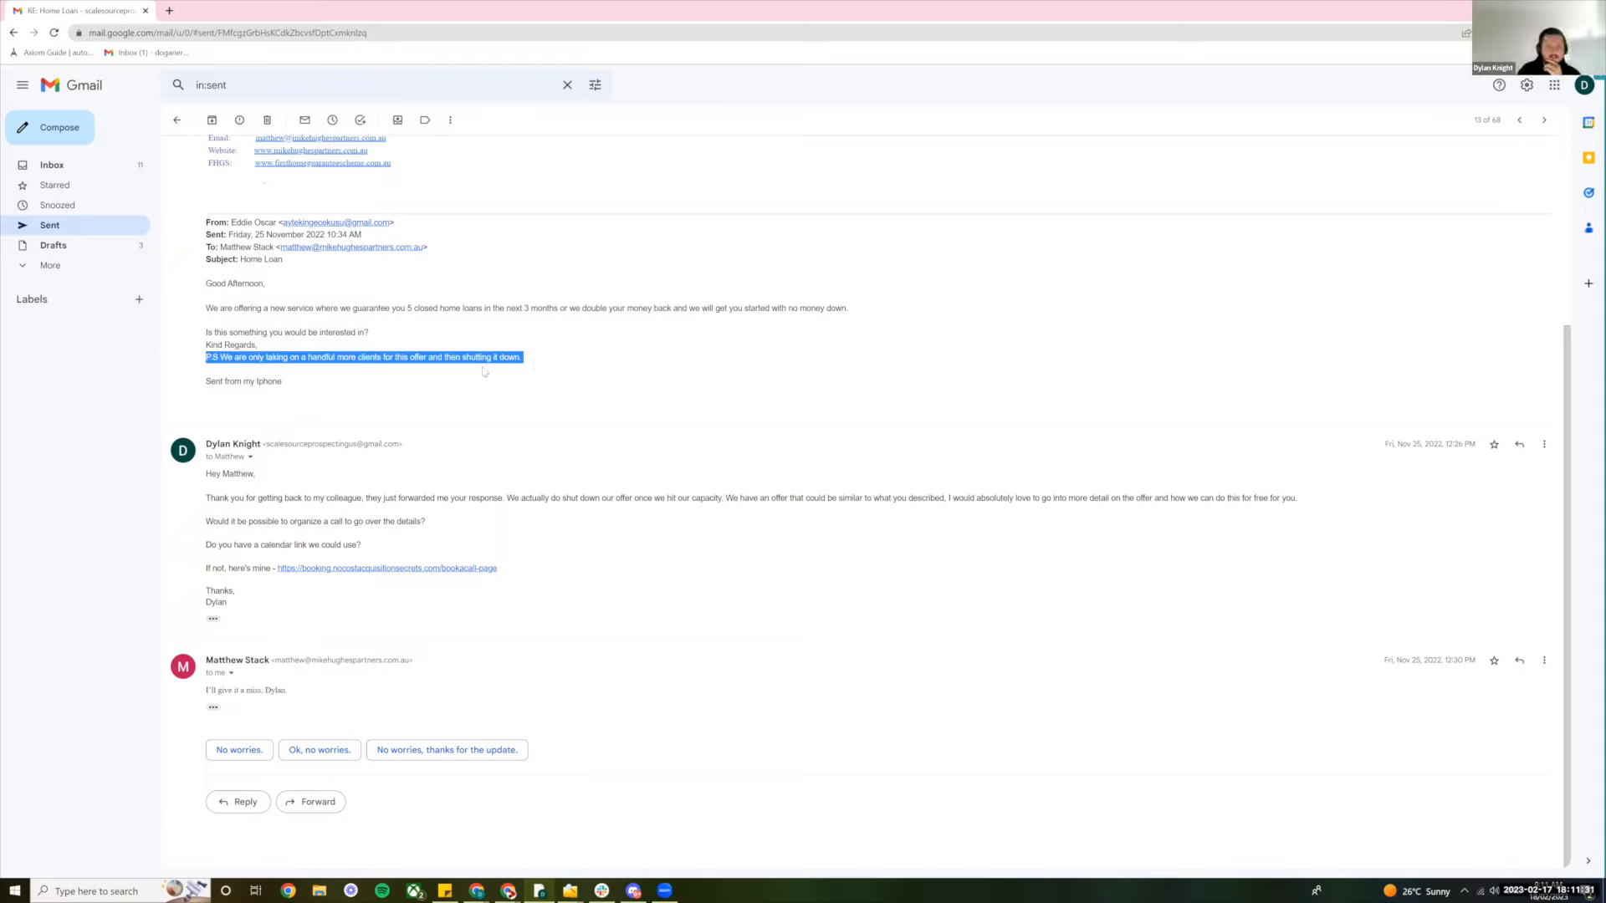
click(278, 384)
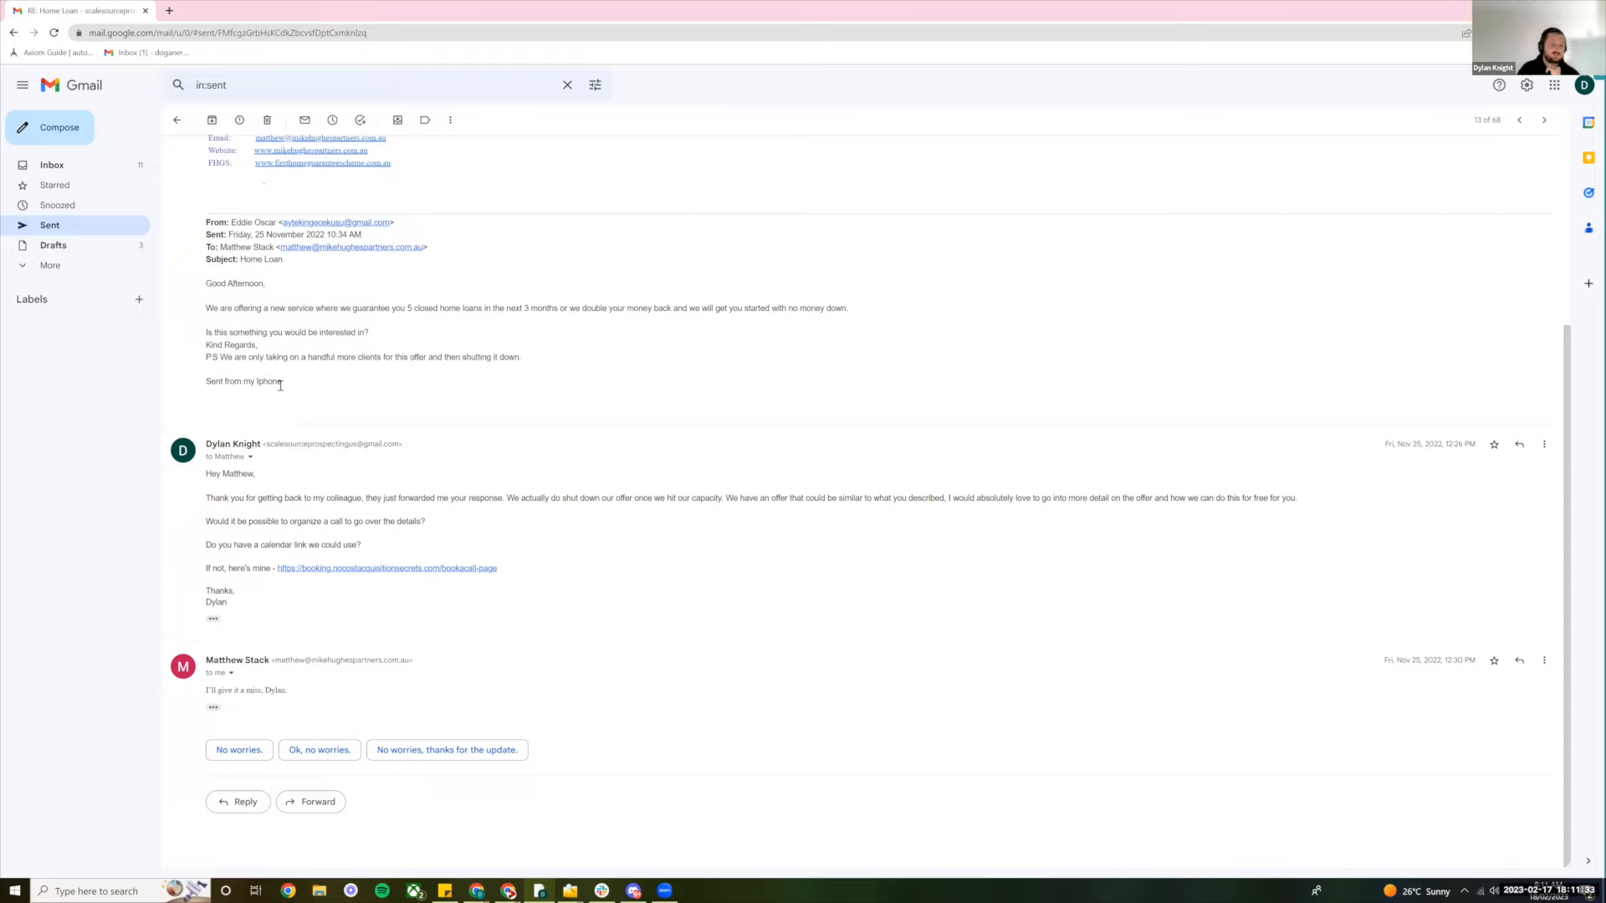
triple_click(280, 384)
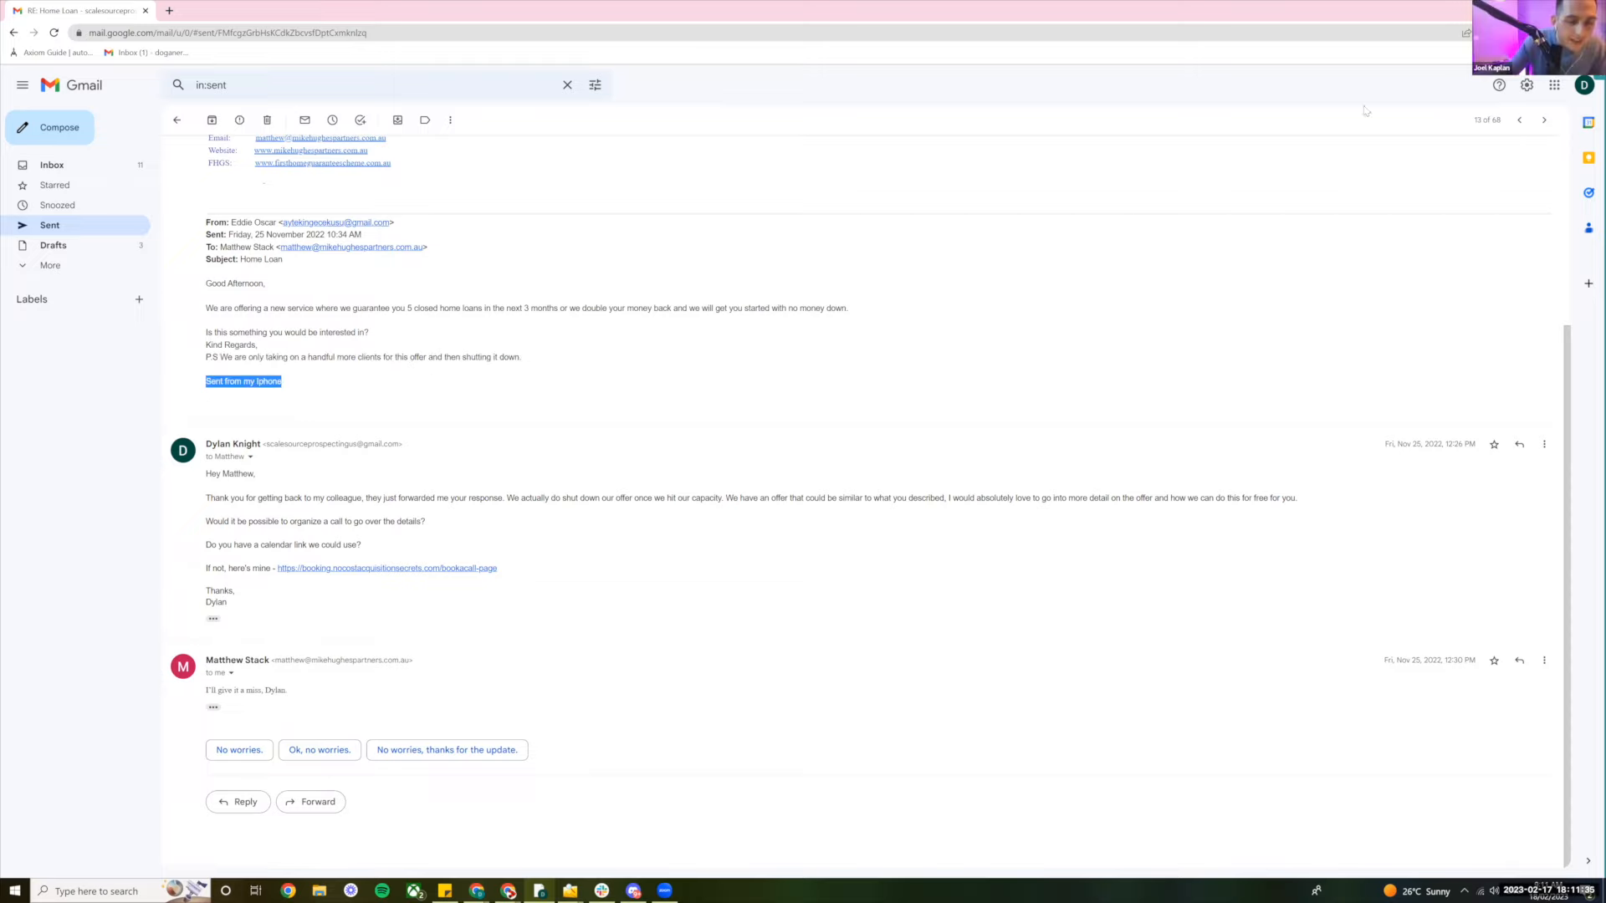
click(502, 282)
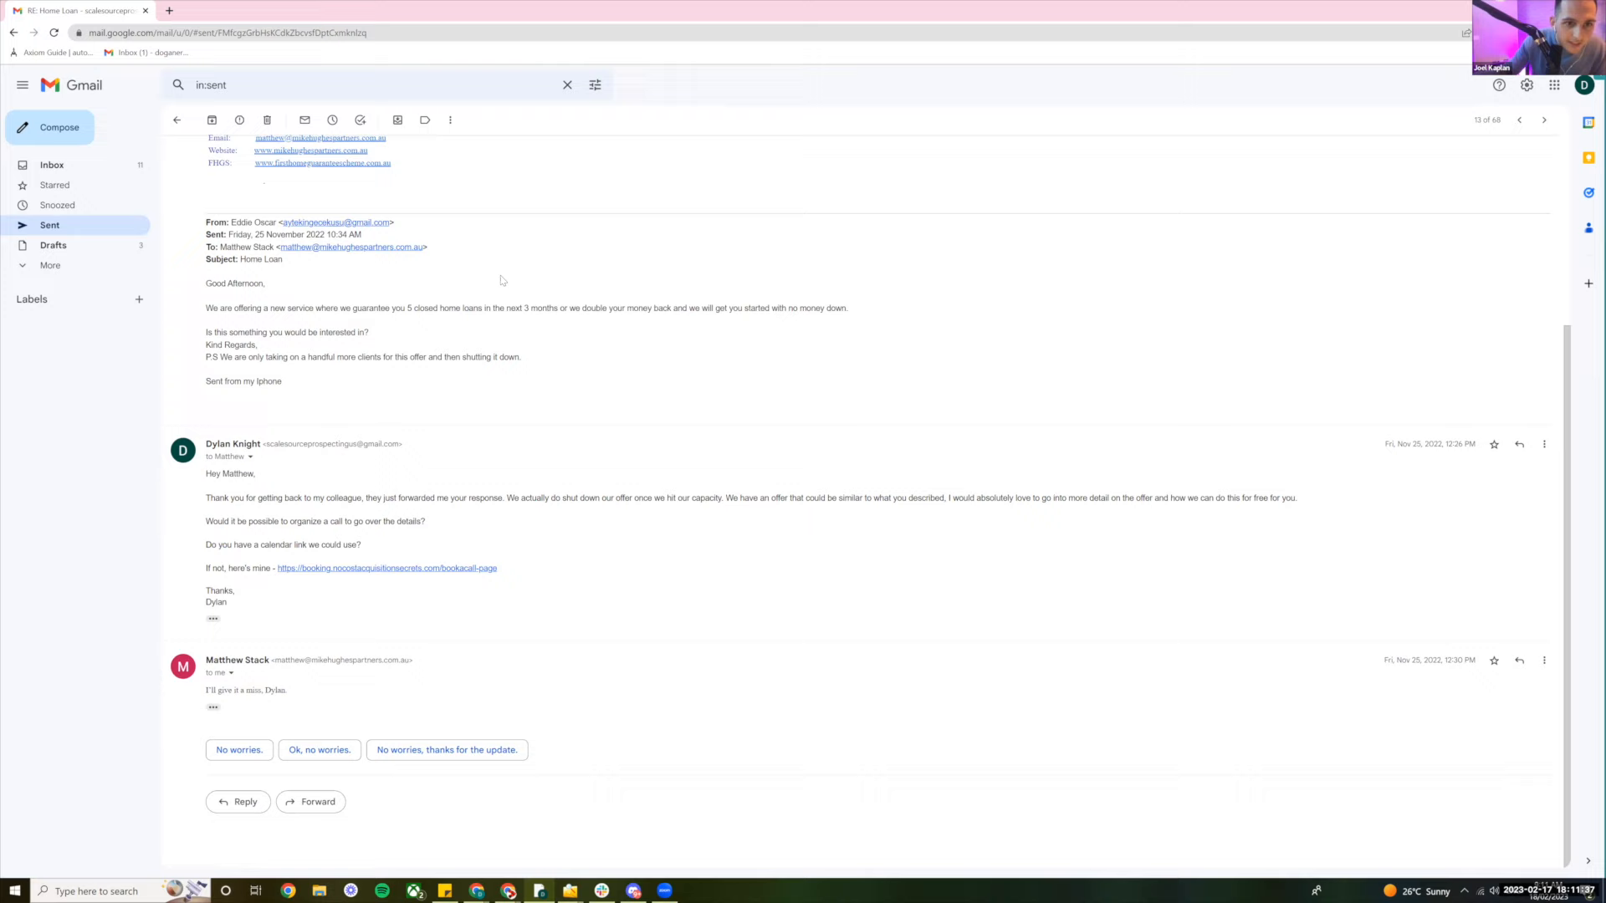
Highlight the sender's name in the quoted outreach email's header and review the surrounding messages
scroll(376, 277, up, 1)
drag(231, 240, 265, 242)
scroll(328, 267, up, 3)
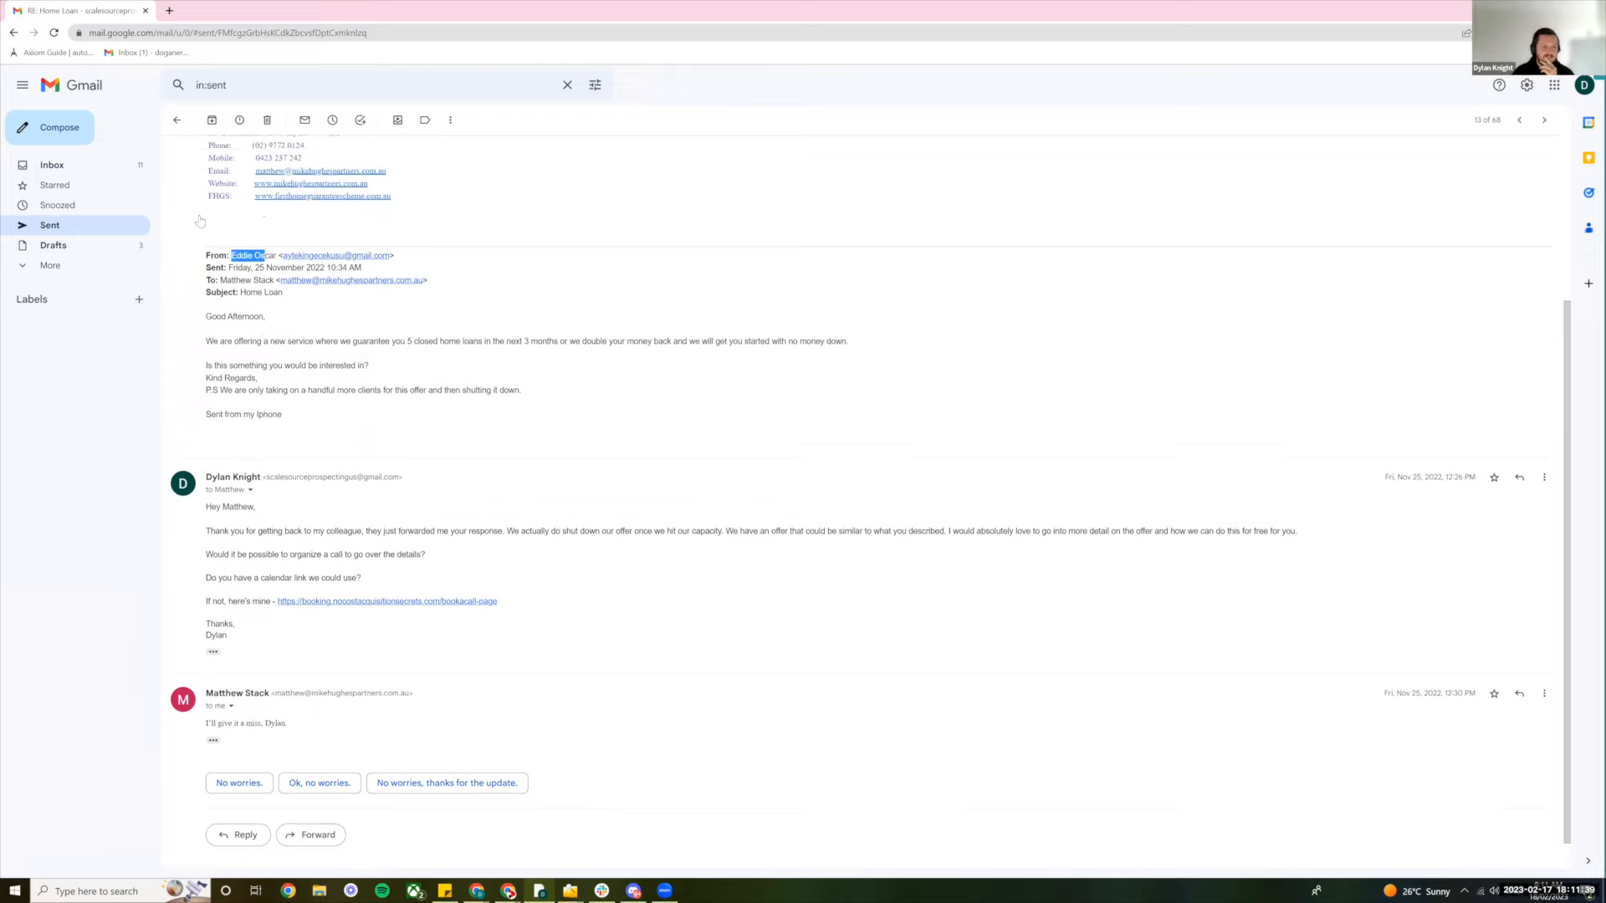
scroll(328, 267, down, 3)
click(926, 242)
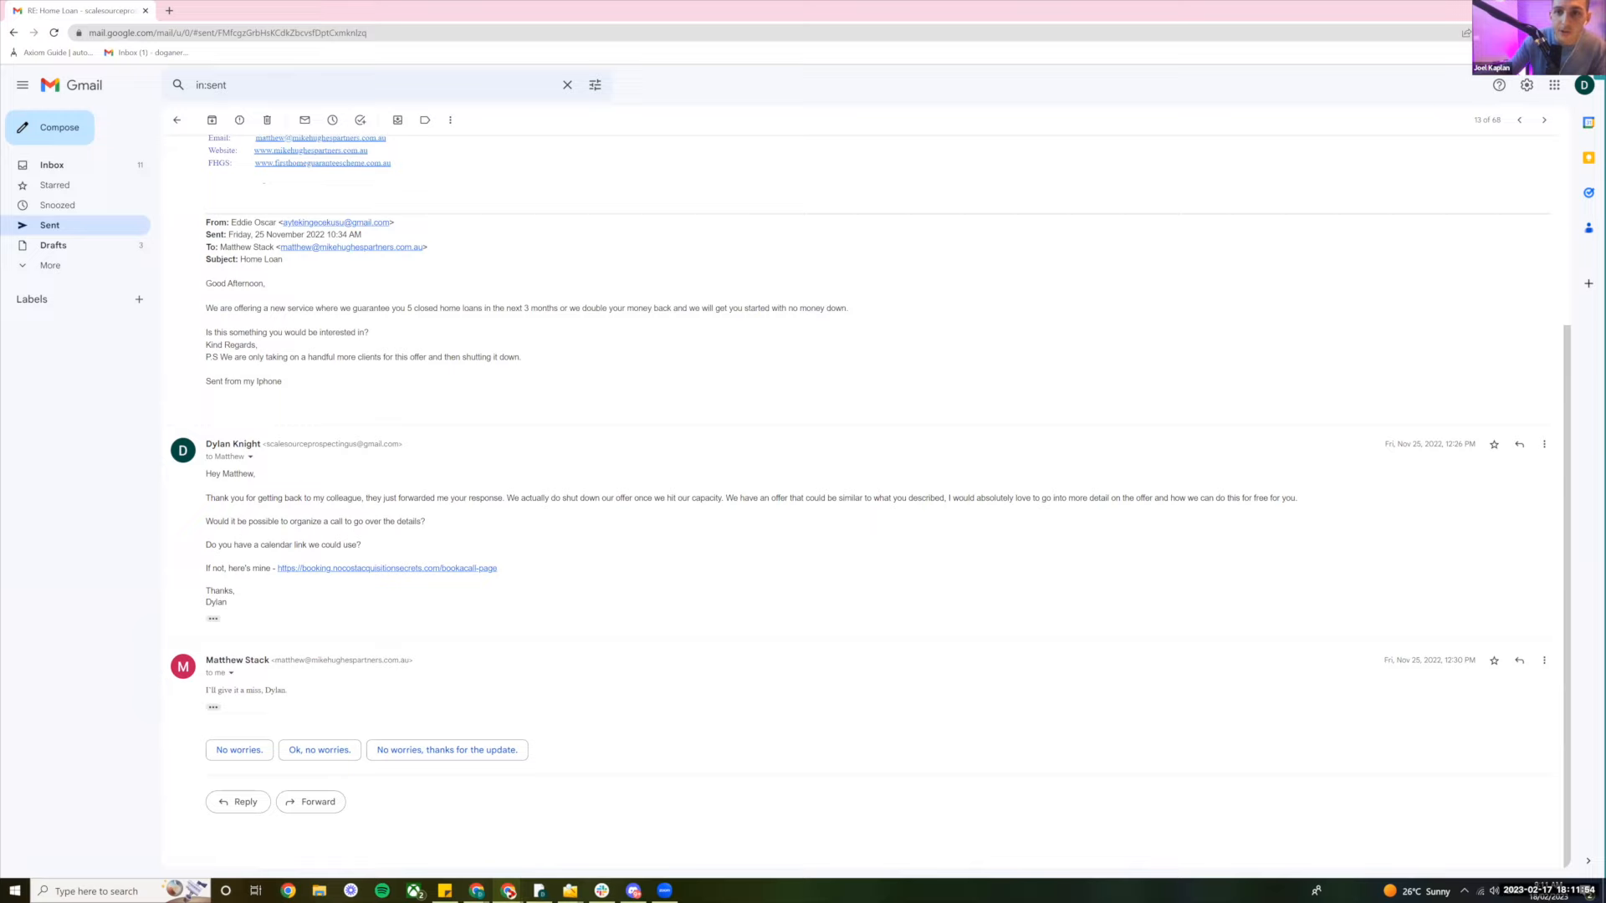
Highlight the main paragraph of the sent reply that begins "Thank you for getting back to my colleague"
double_click(995, 498)
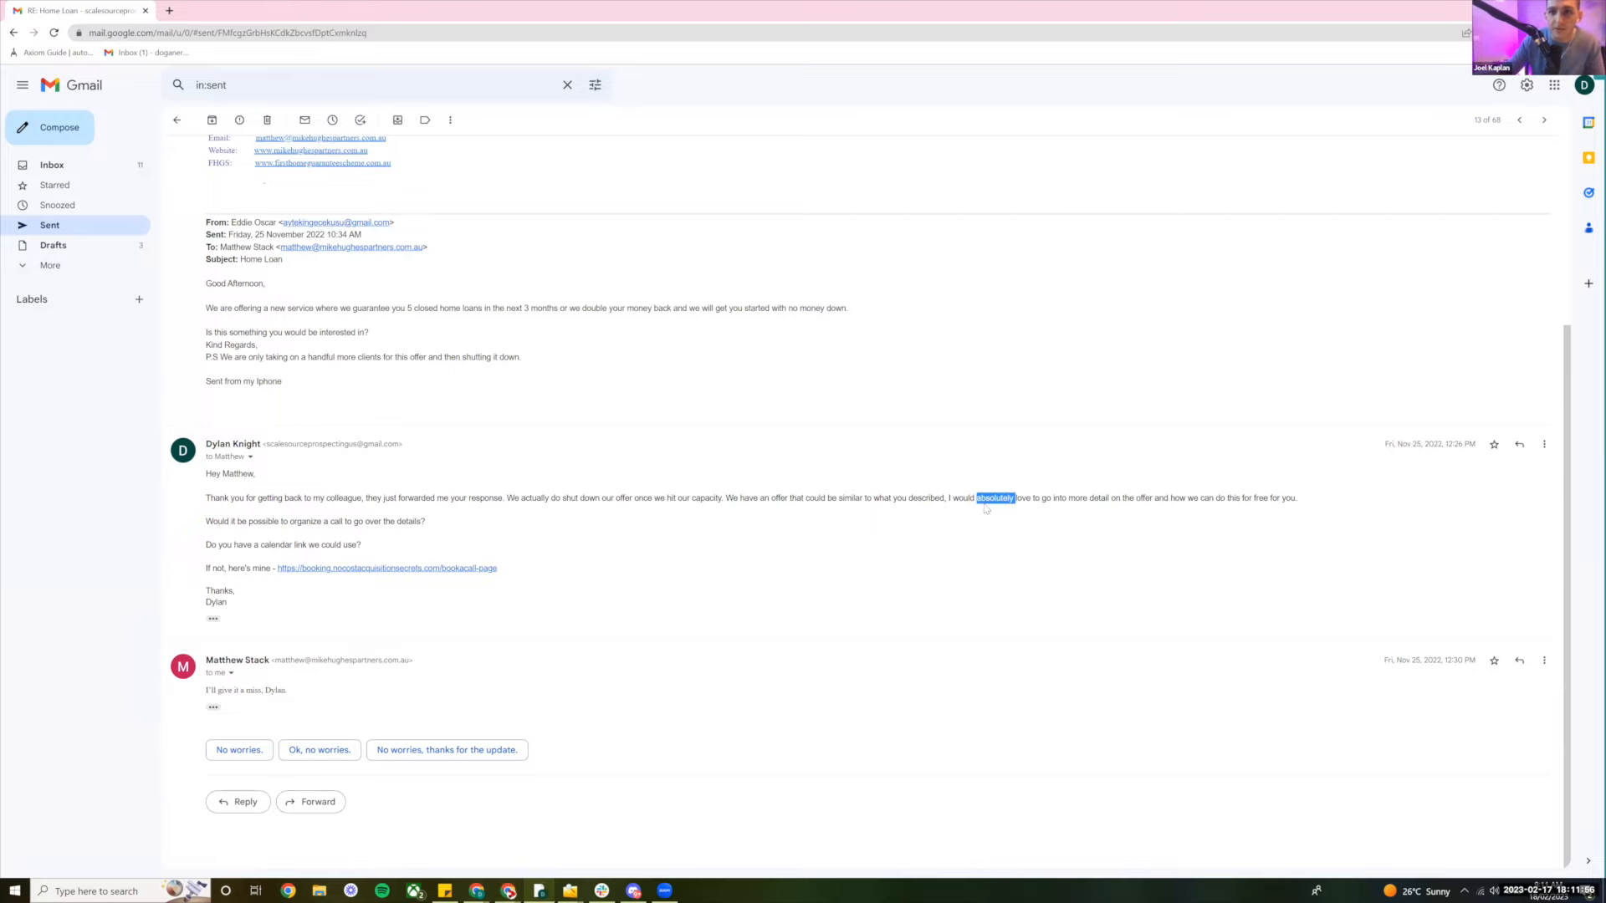
triple_click(1114, 498)
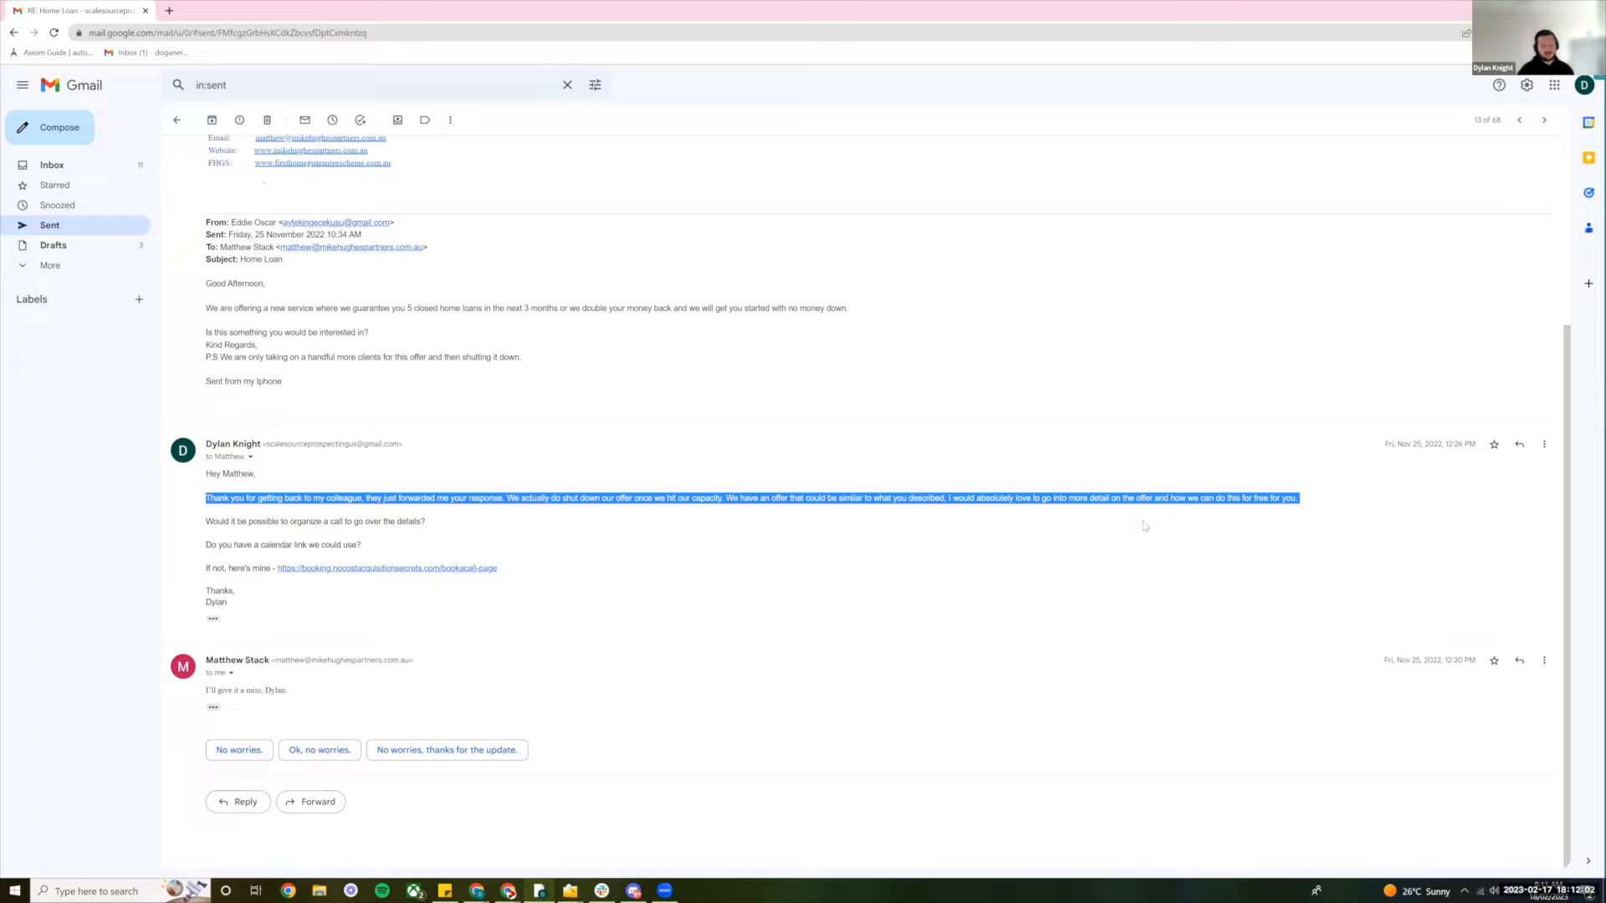
click(1070, 527)
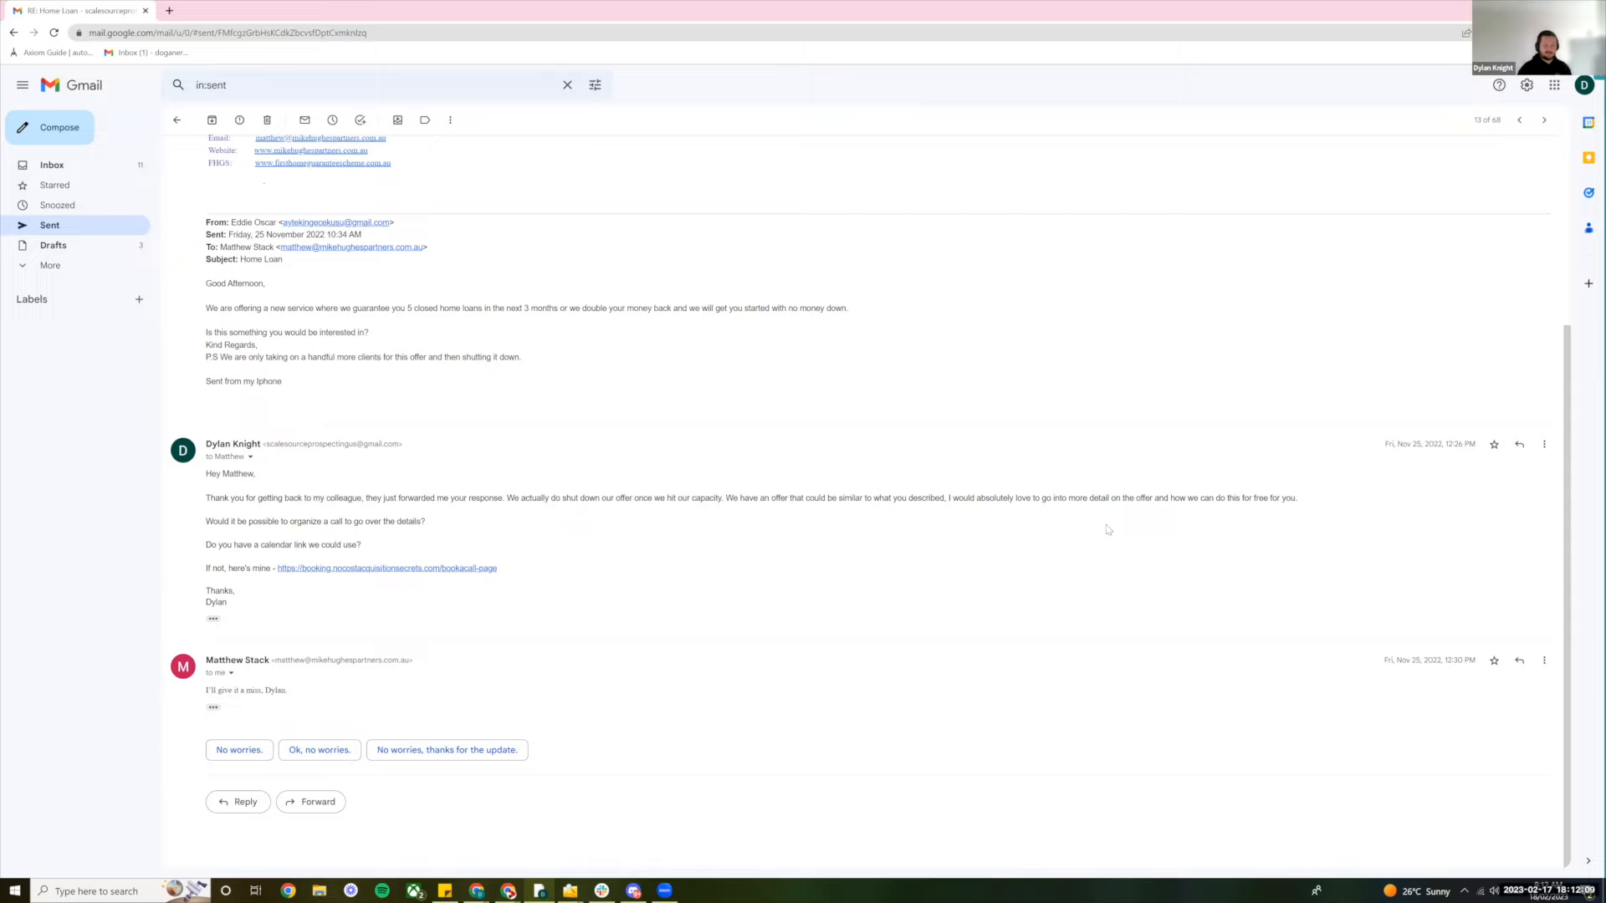
scroll(987, 500, up, 1)
scroll(936, 489, down, 1)
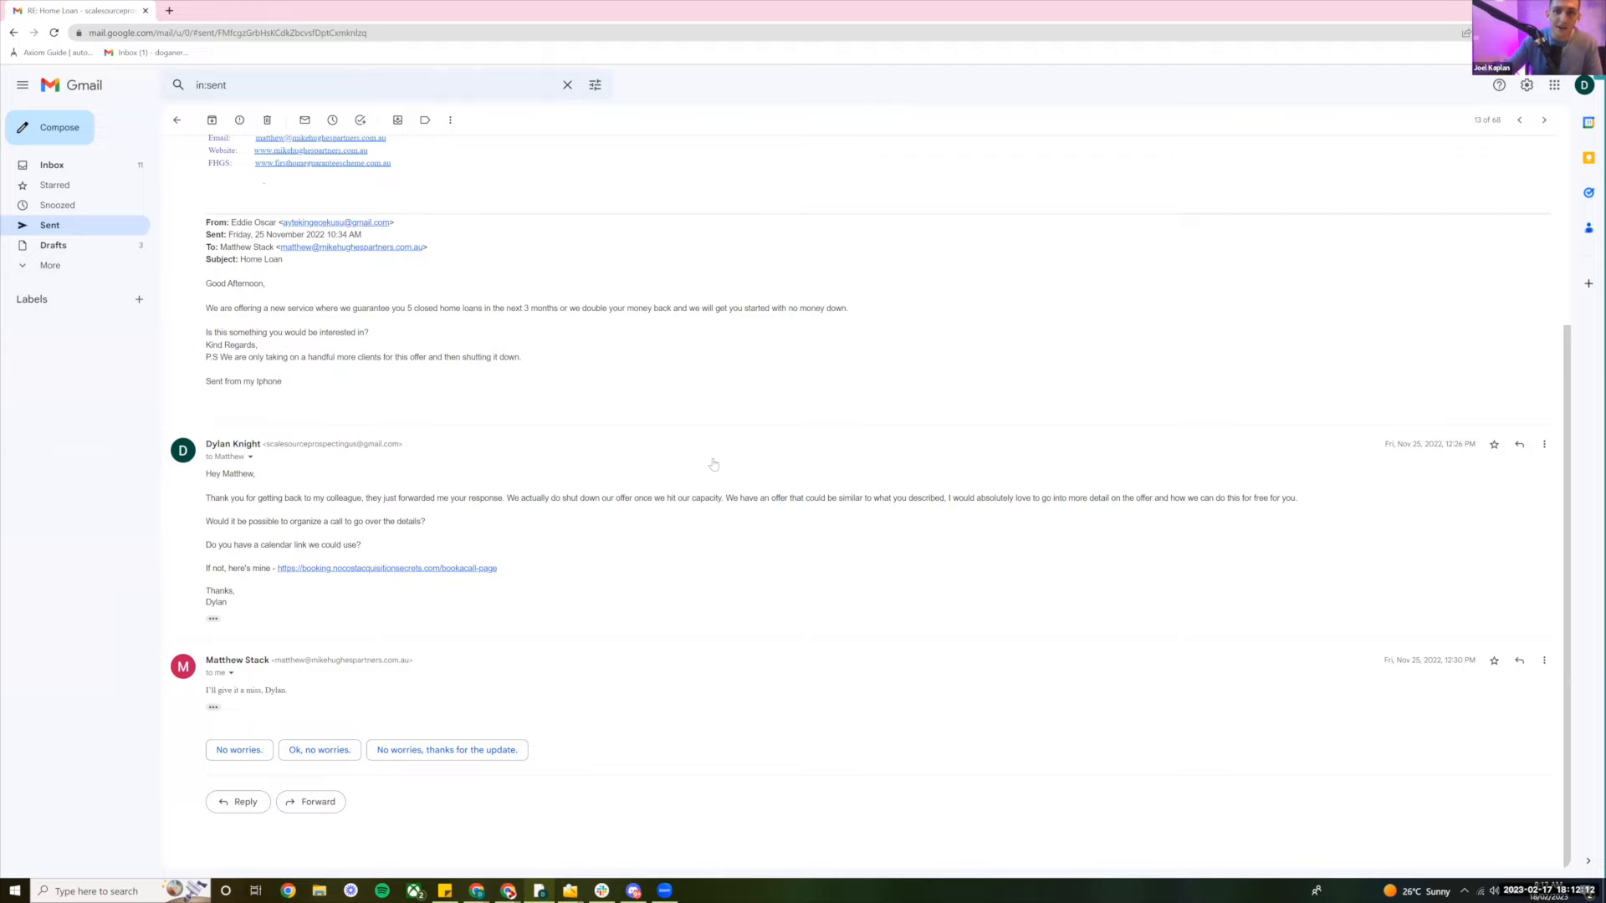
Return to the sent mail list, compare the starred and unstarred conversations, and briefly open one of them
click(177, 120)
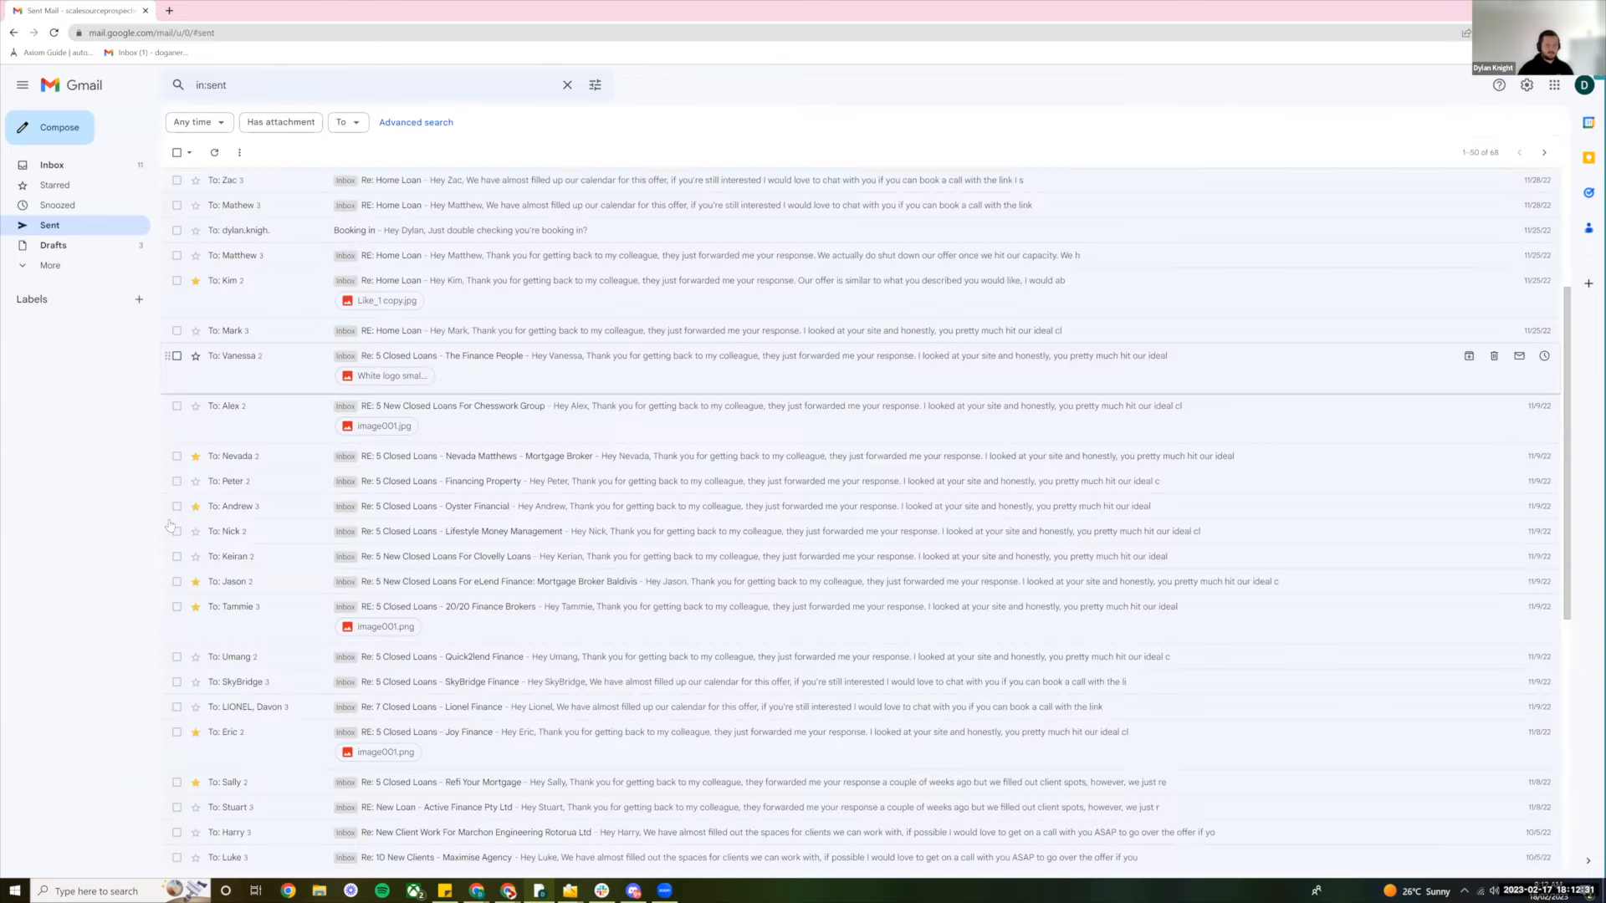
scroll(213, 422, down, 1)
scroll(209, 430, down, 2)
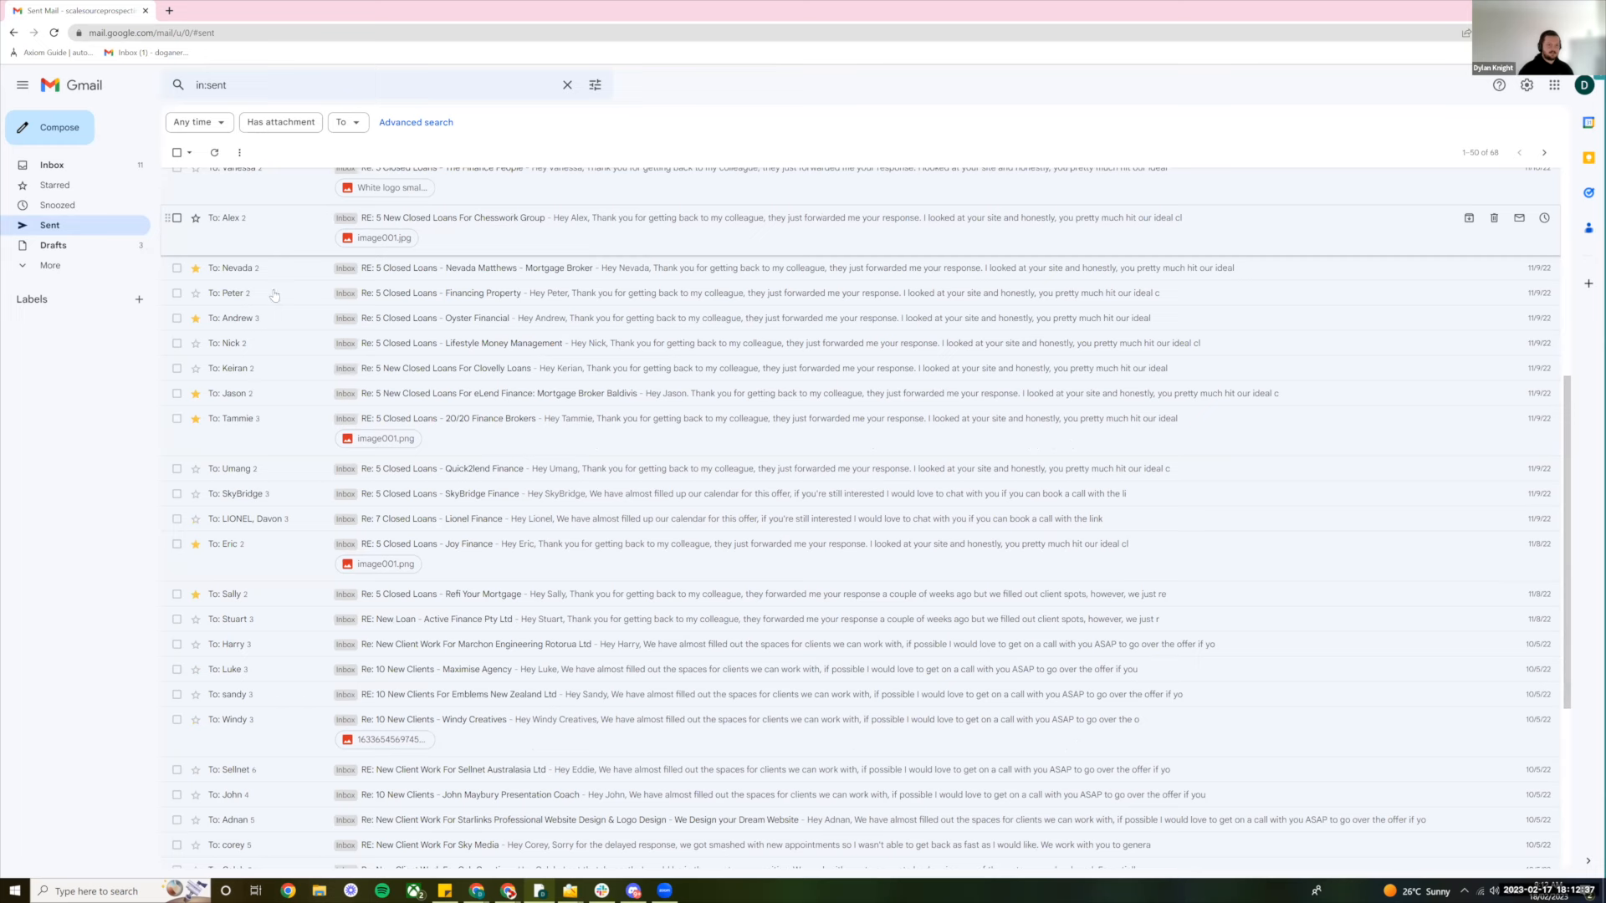
scroll(272, 296, up, 7)
scroll(199, 292, down, 5)
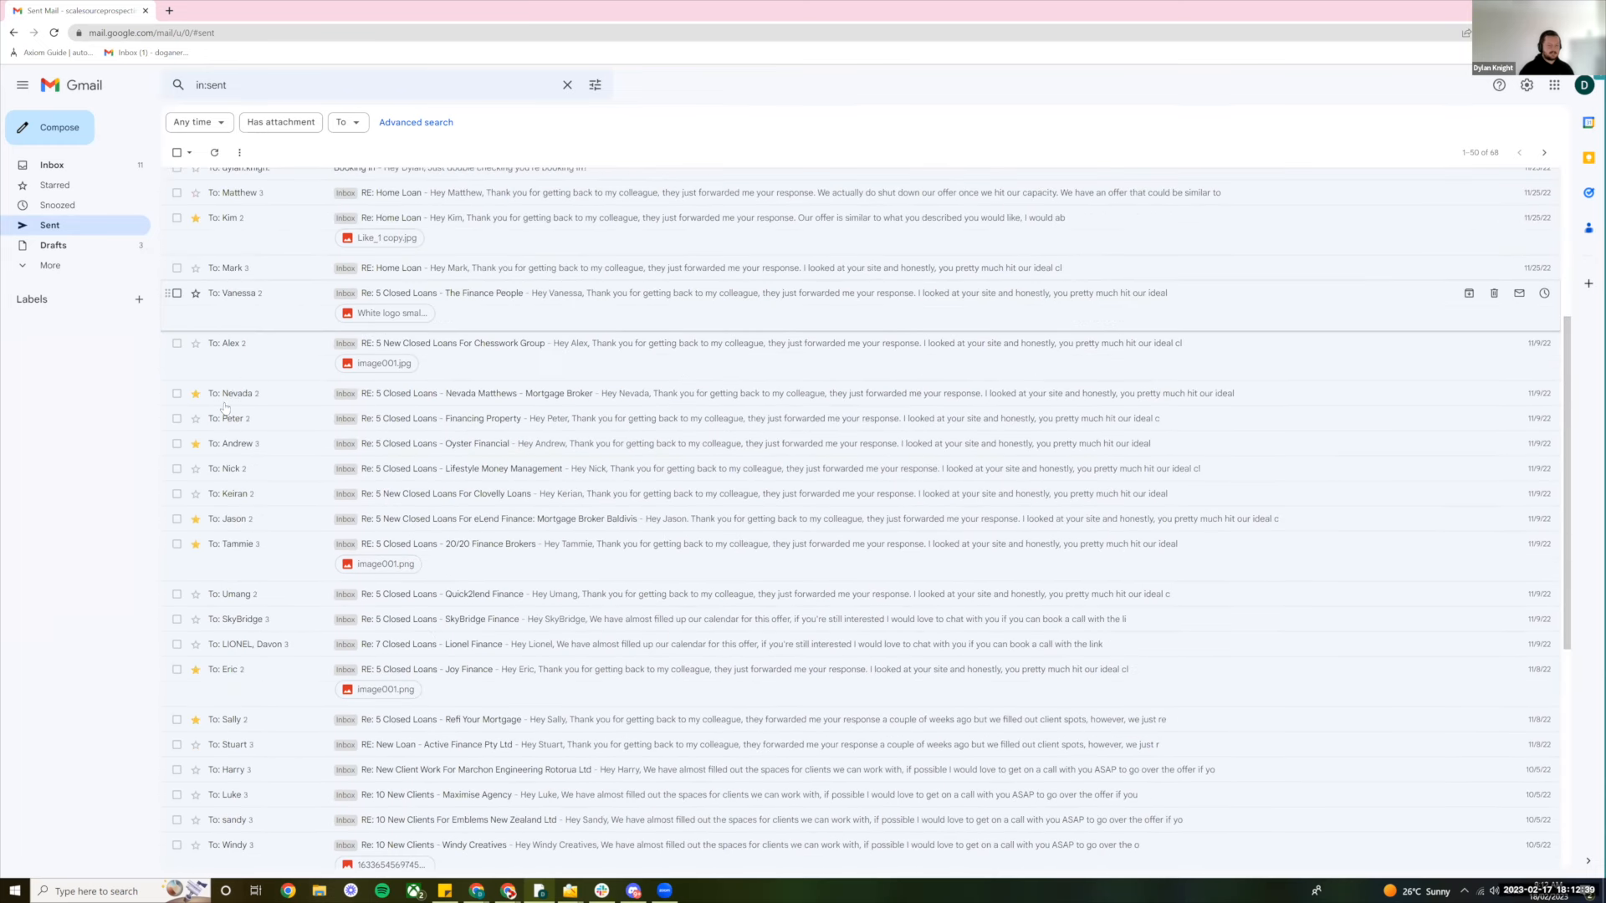
click(266, 272)
click(176, 120)
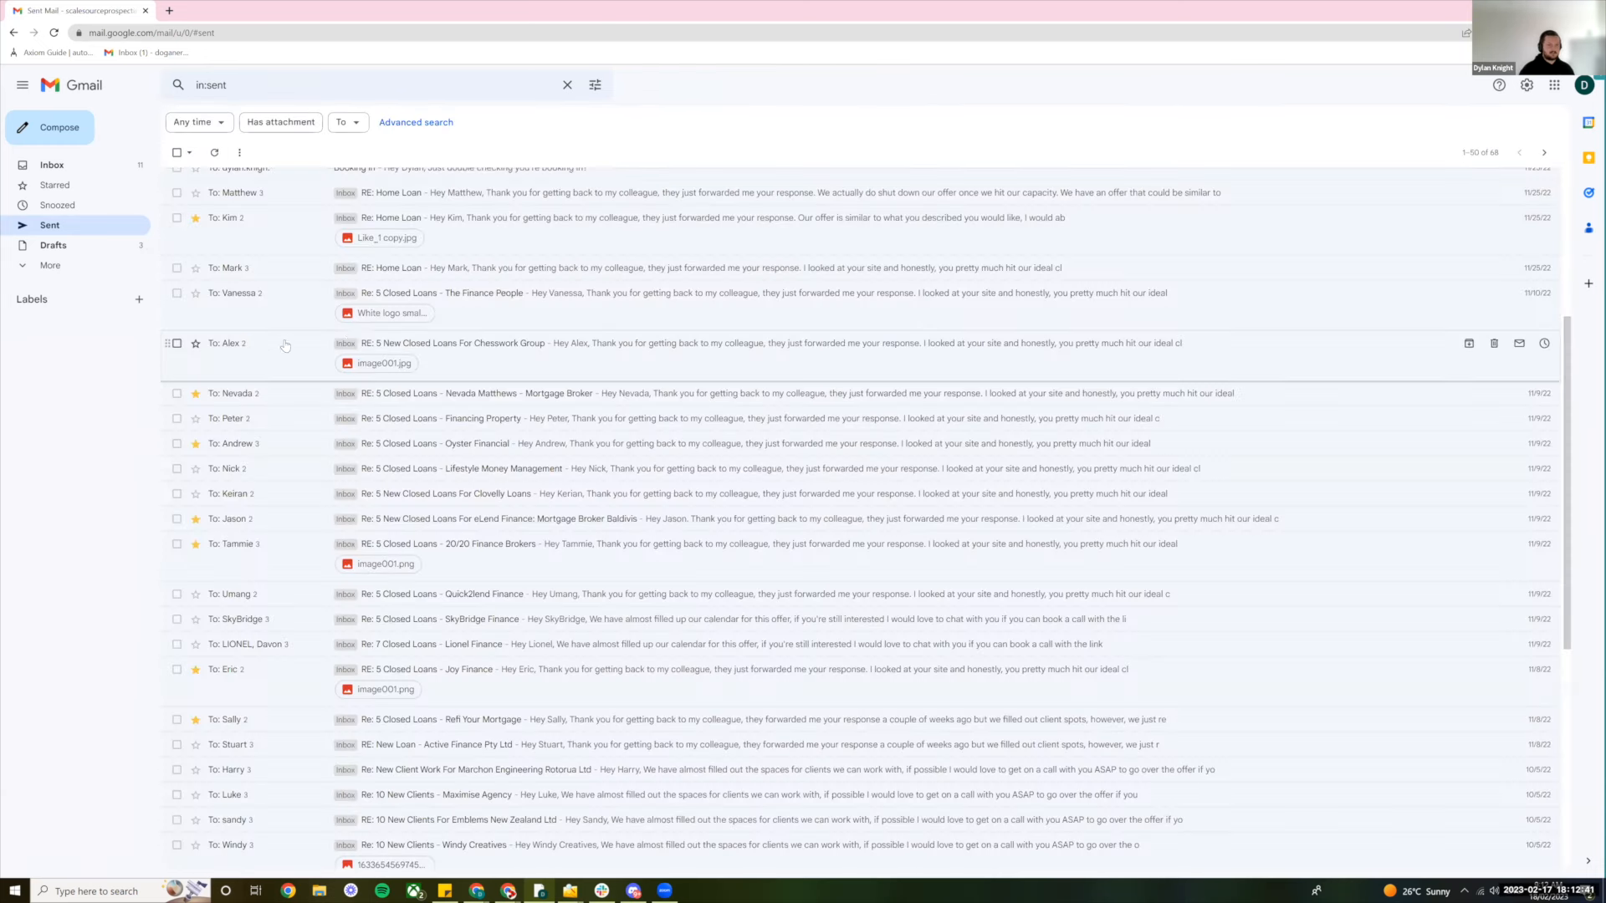
Open the follow-up conversation "New Client Work For Starlinks Professional Website Design & Logo Design" and return to the sent list
scroll(272, 401, down, 1)
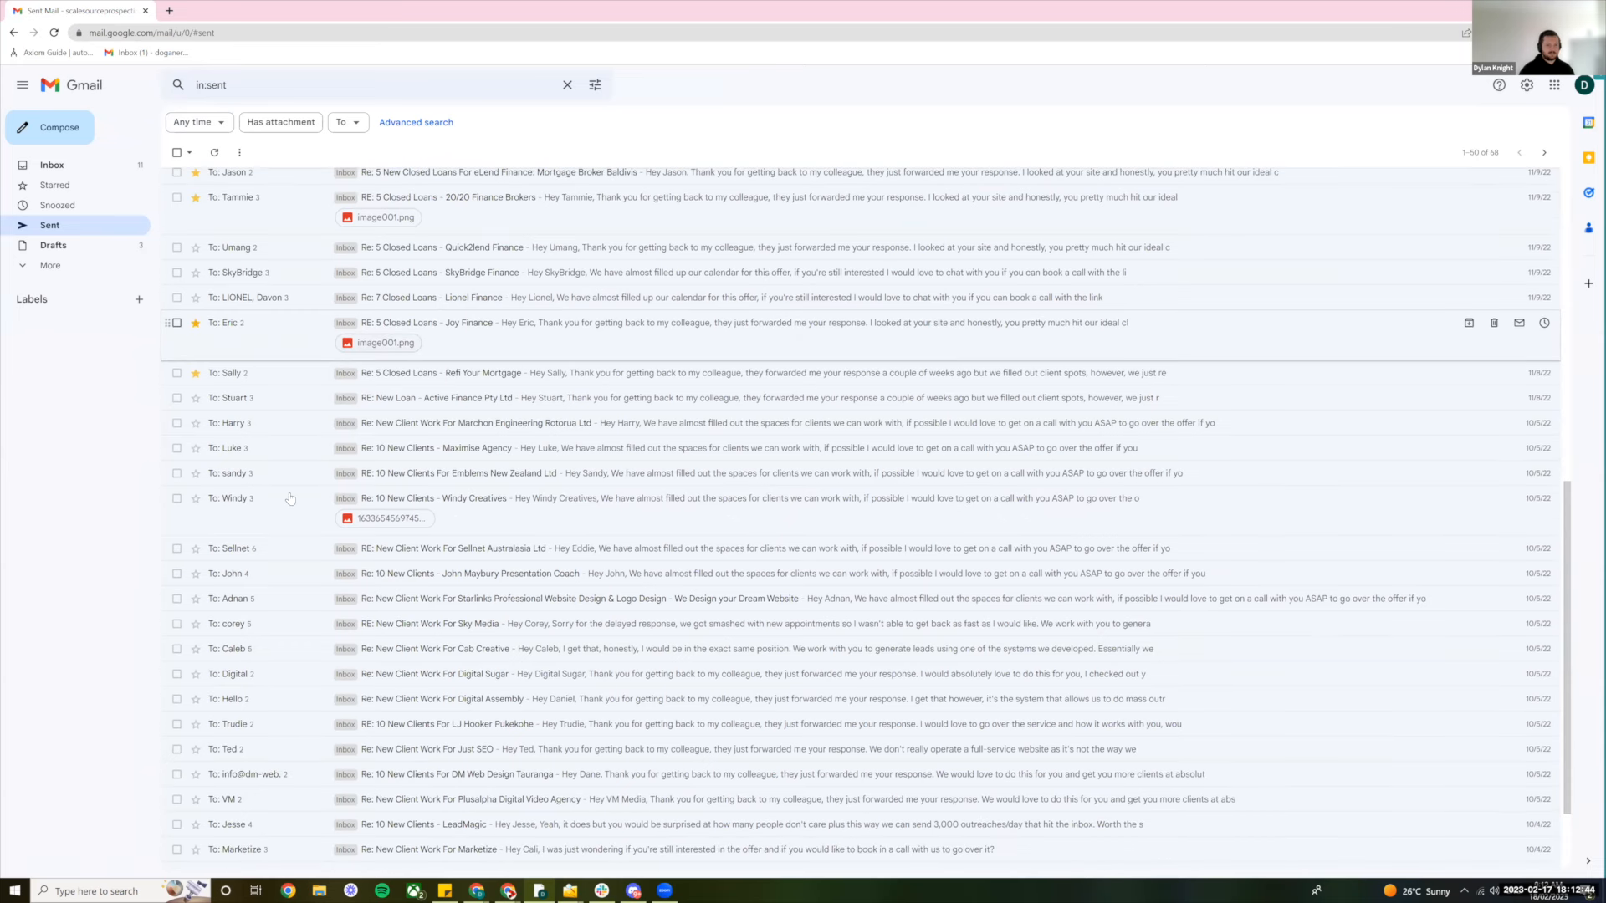
scroll(290, 493, down, 2)
click(418, 484)
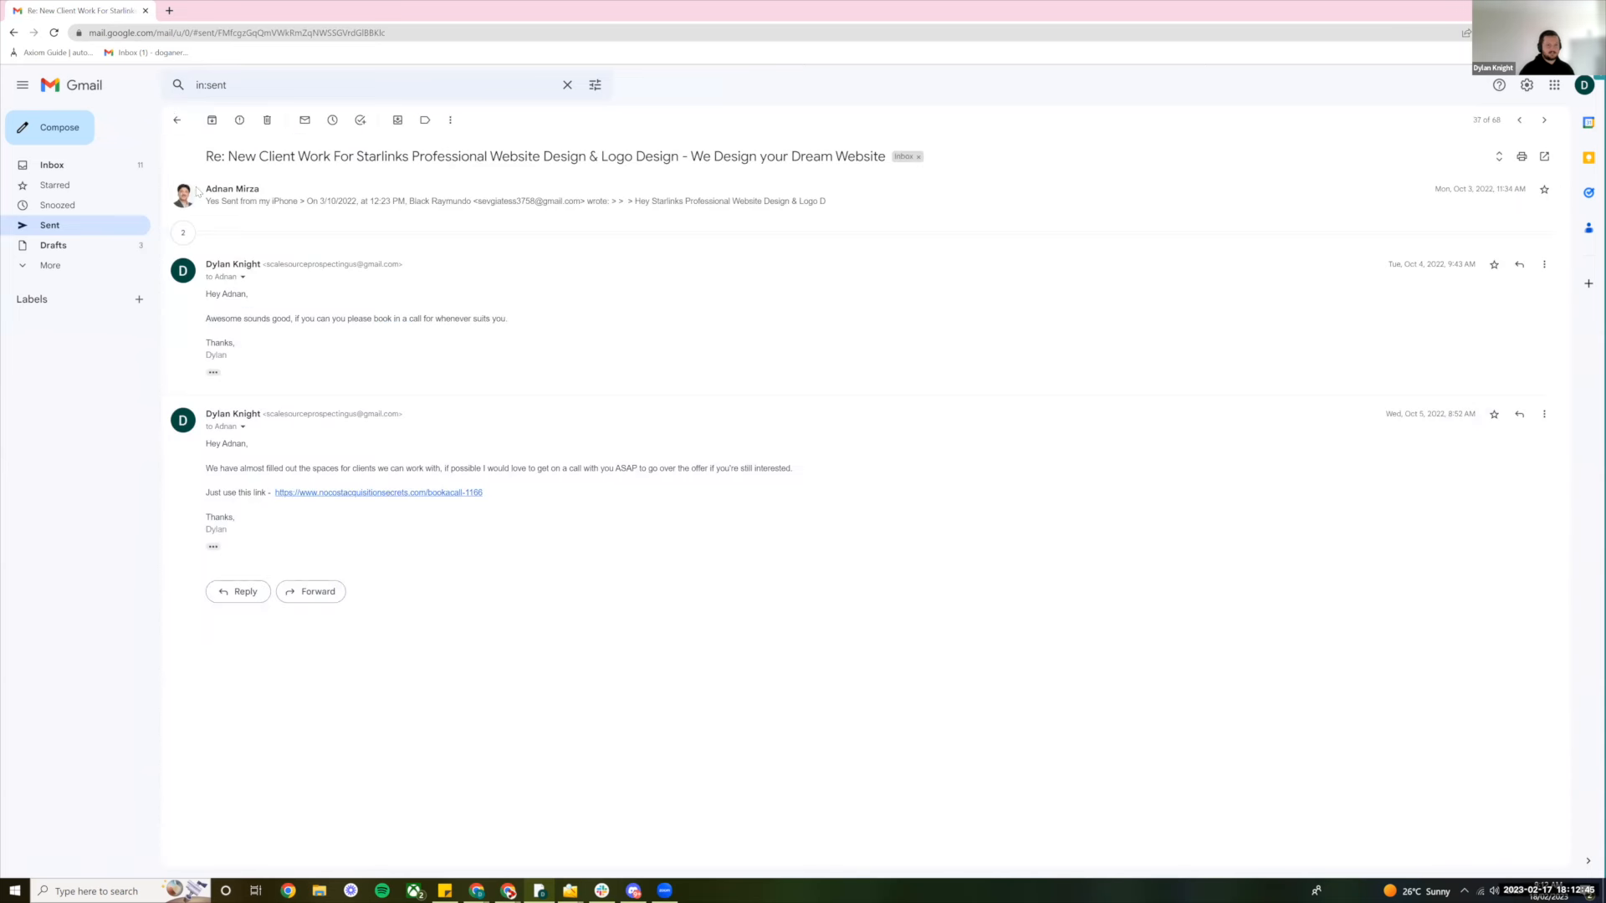
click(177, 119)
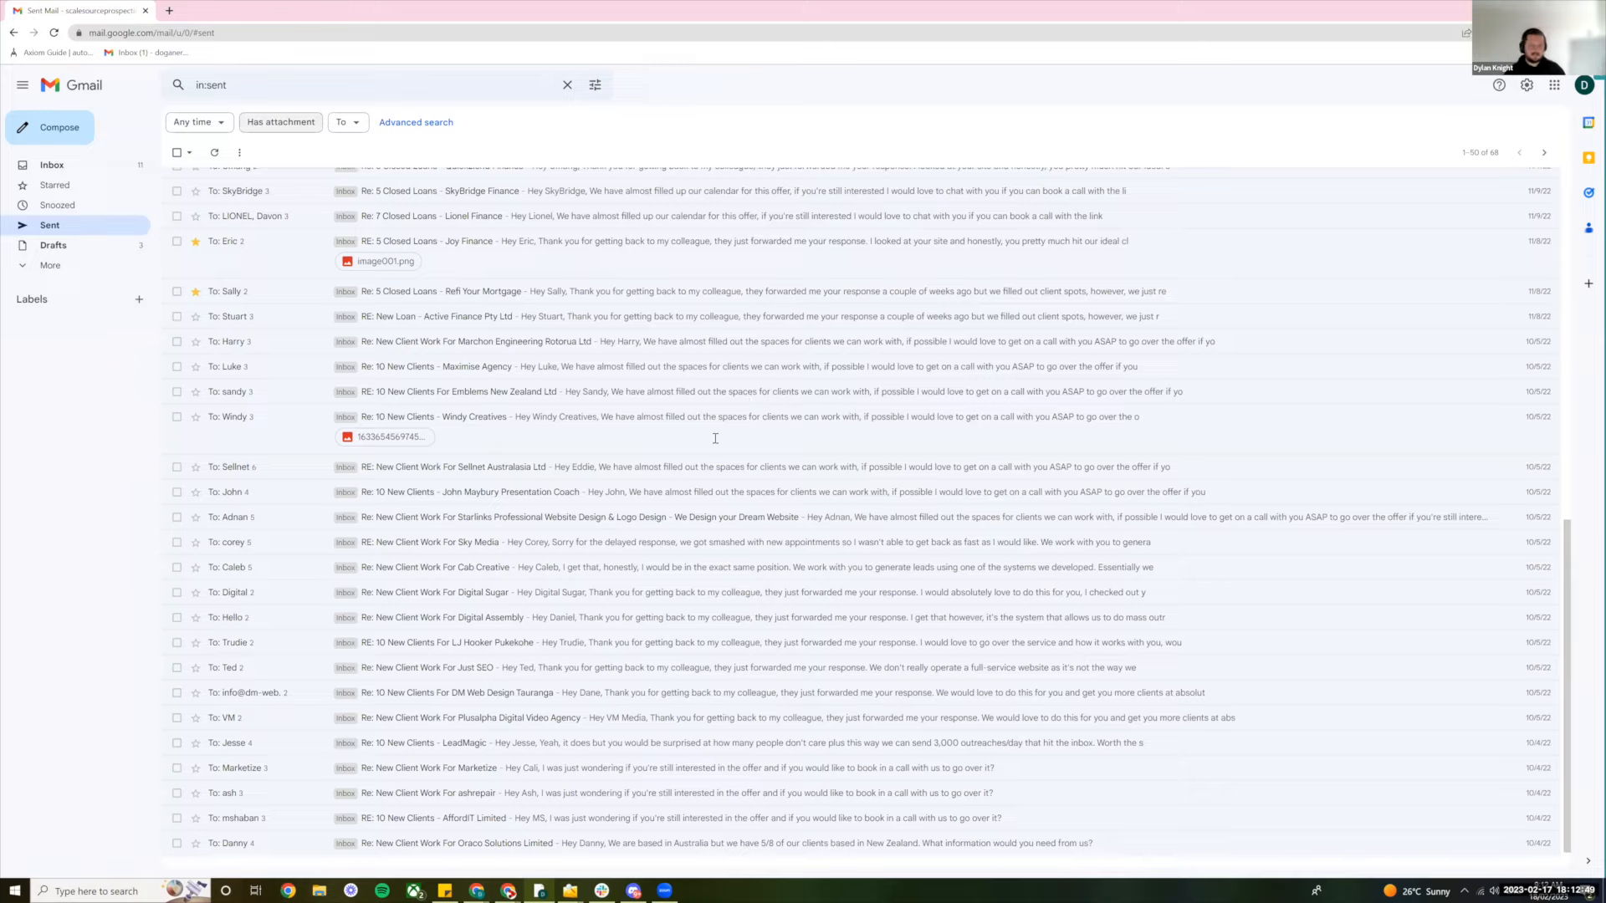
Switch to the browser window with the Script document and bring the bulkaccountsbuy.com old Gmail accounts page into it
key(alt+Tab)
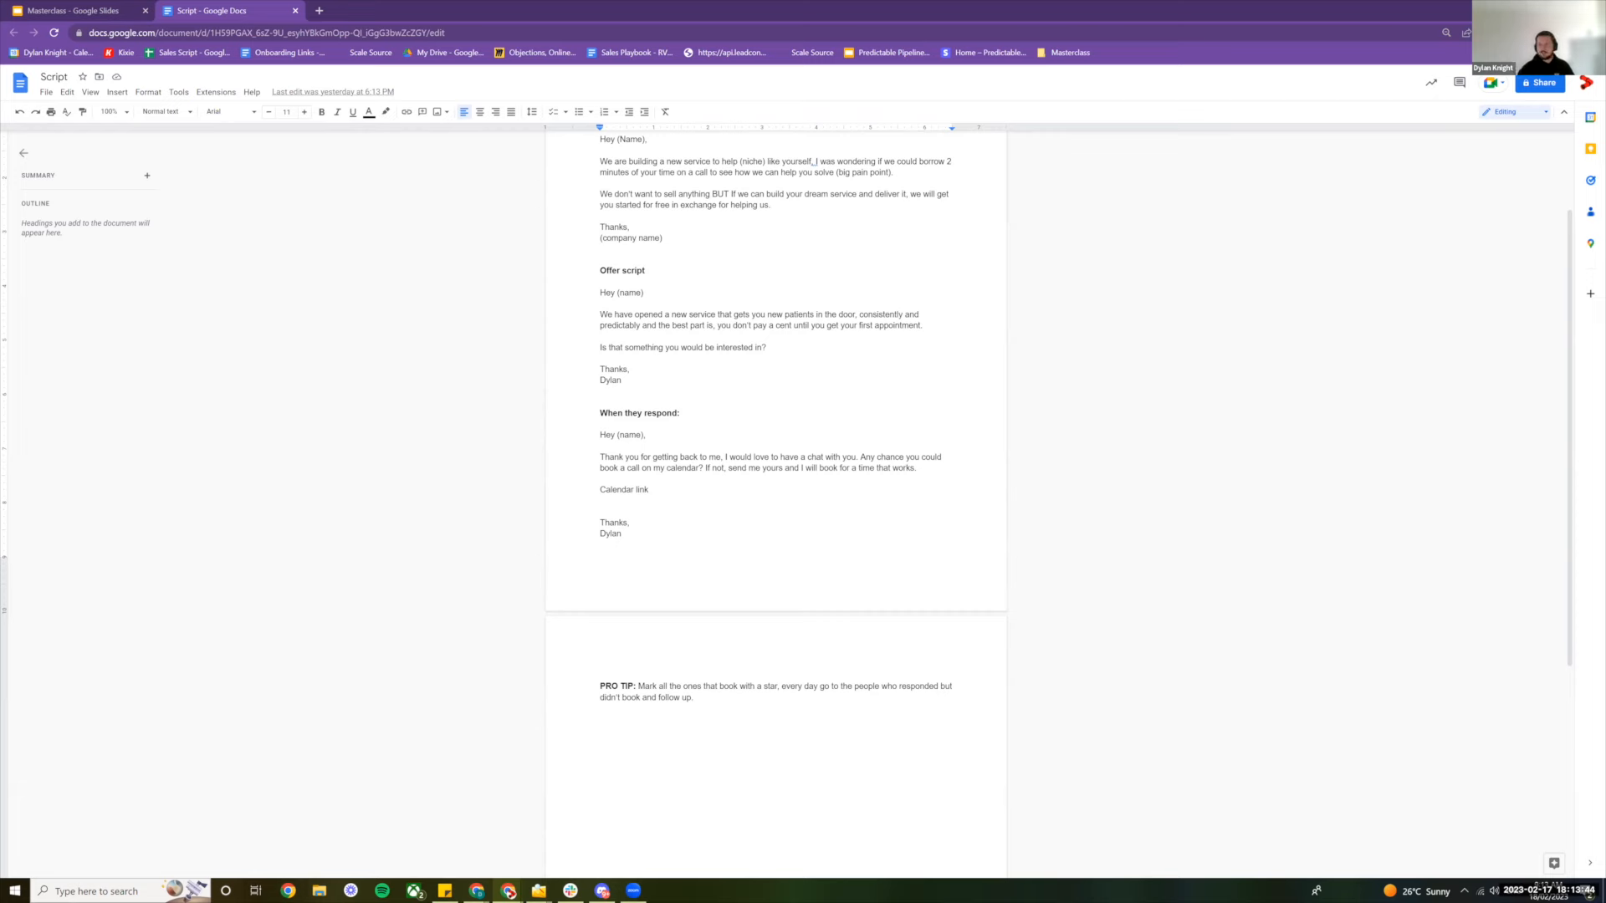
drag(390, 1, 381, 11)
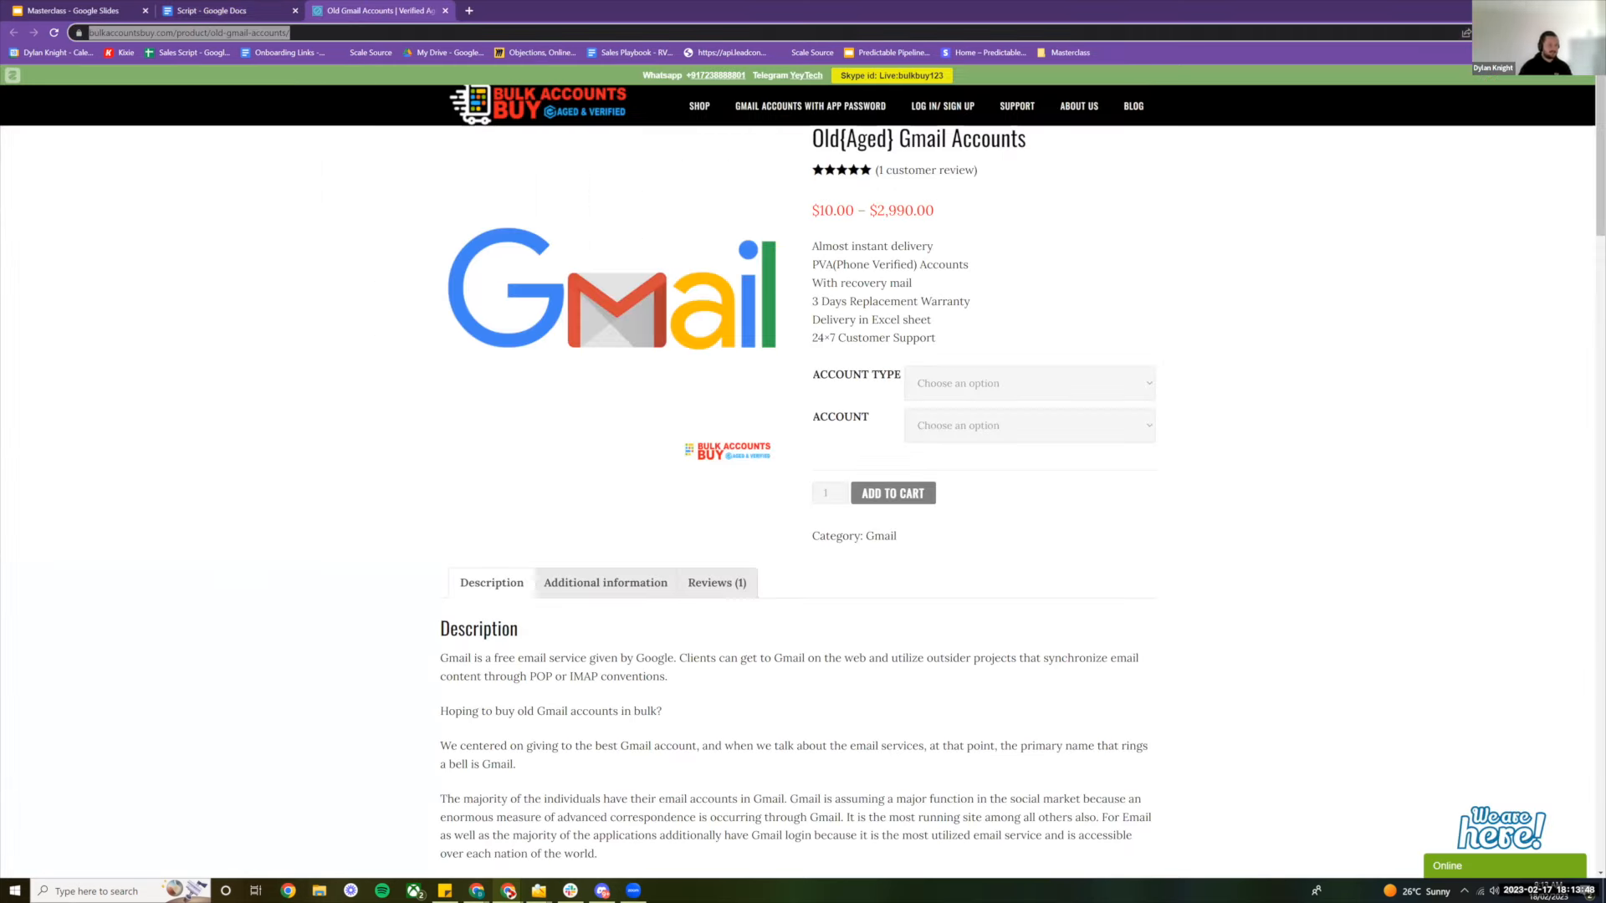
key(Escape)
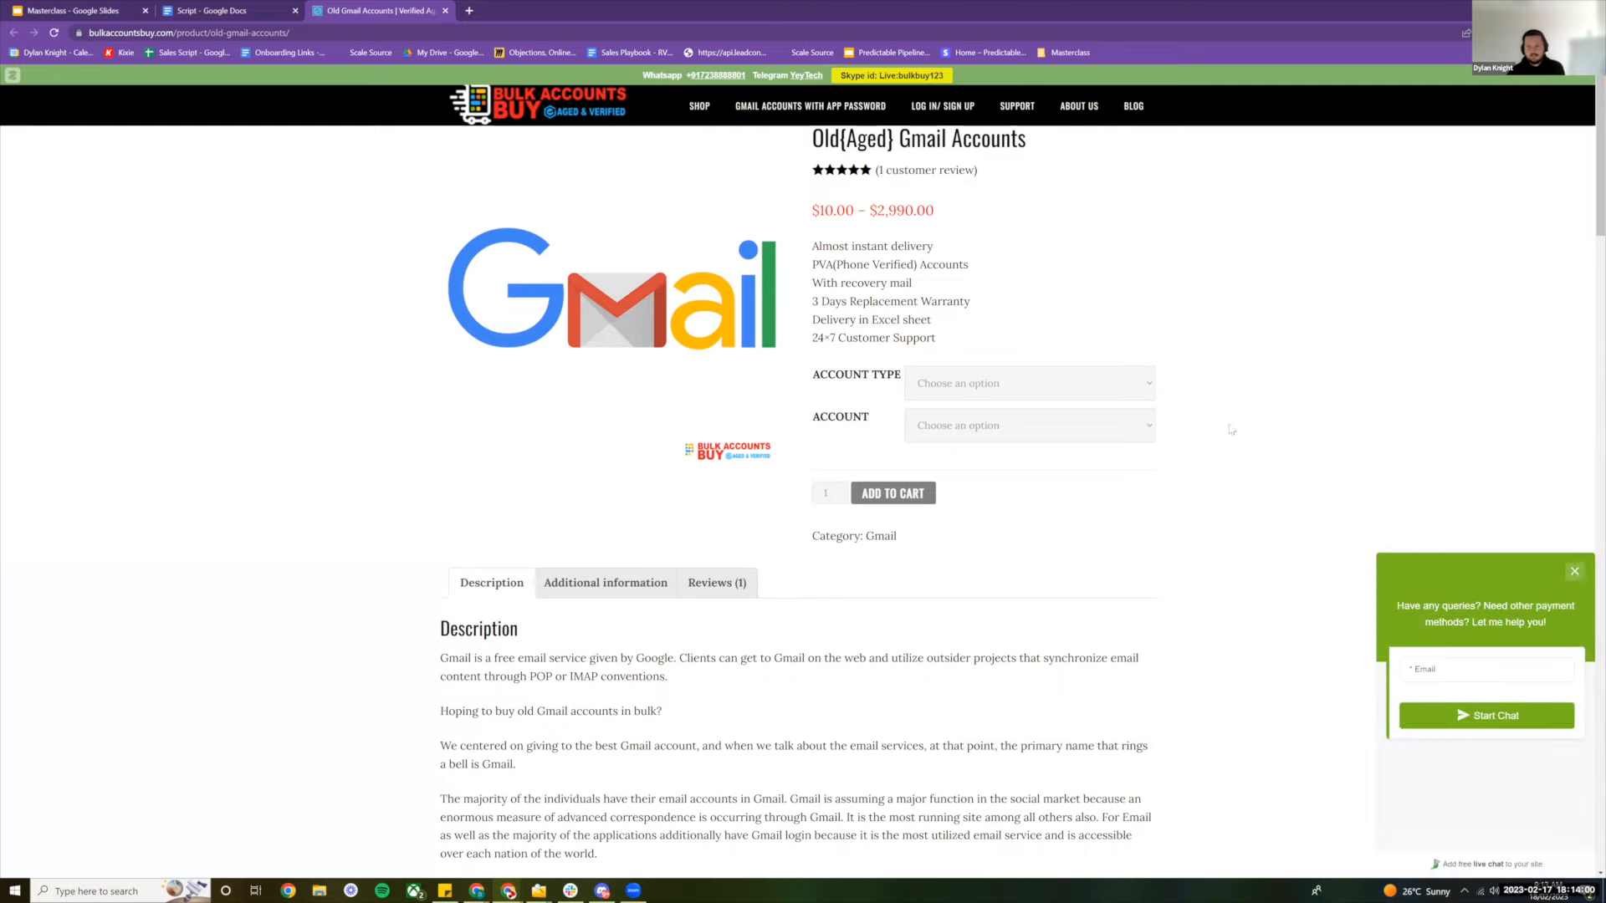
Choose Aged Gmail Accounts [One Year Old] as the account type and 100 Accounts as the amount
click(1079, 384)
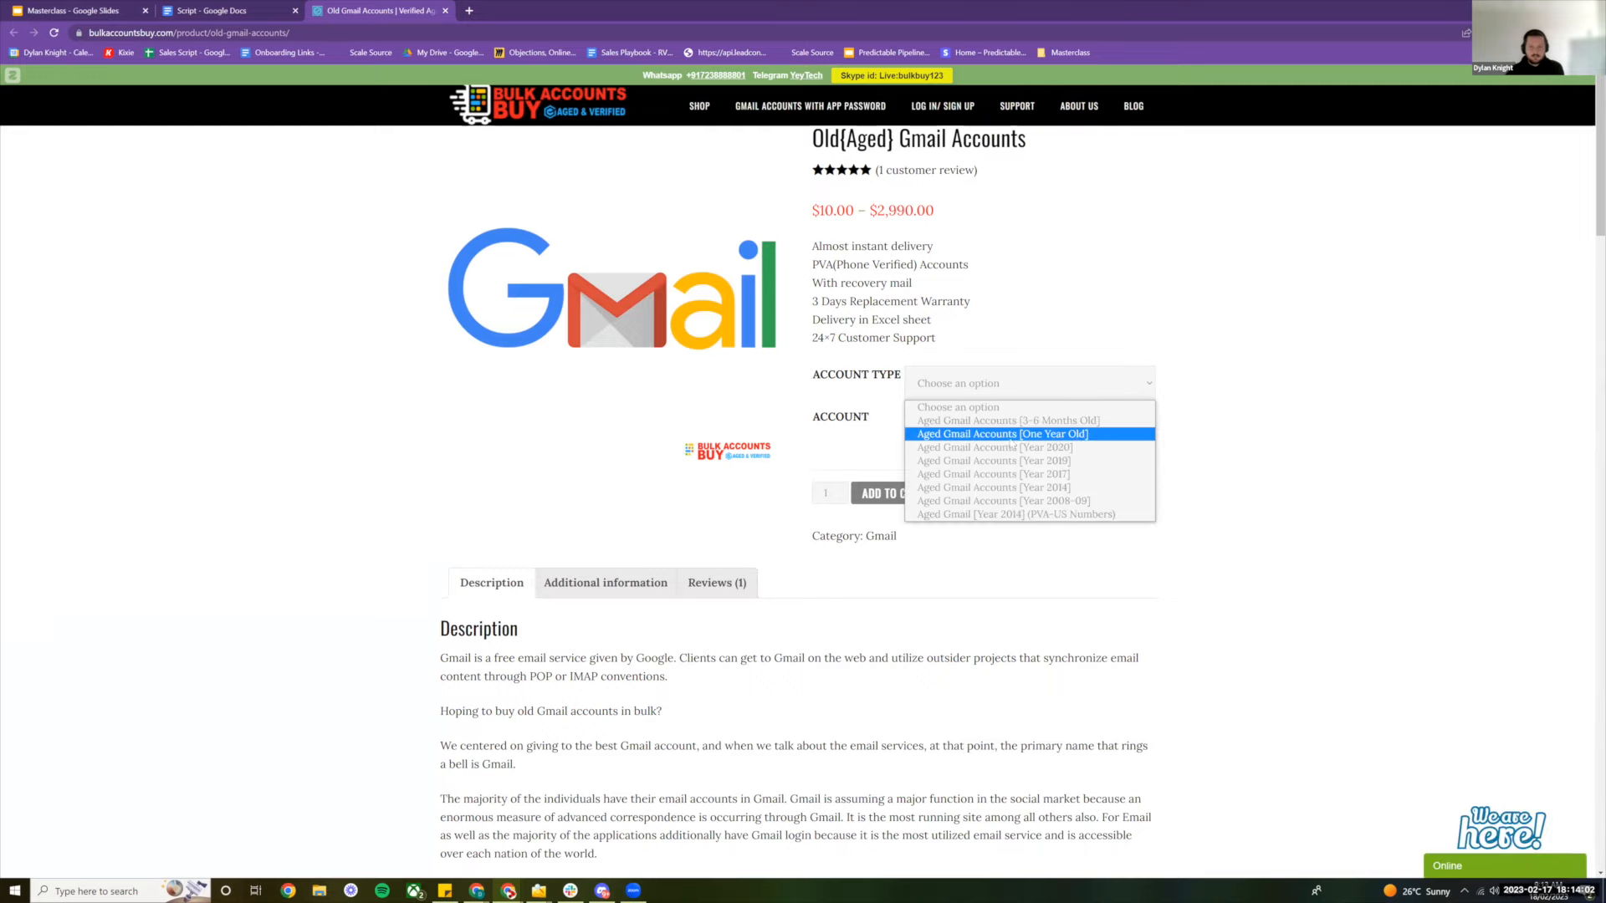
click(1002, 434)
click(1029, 425)
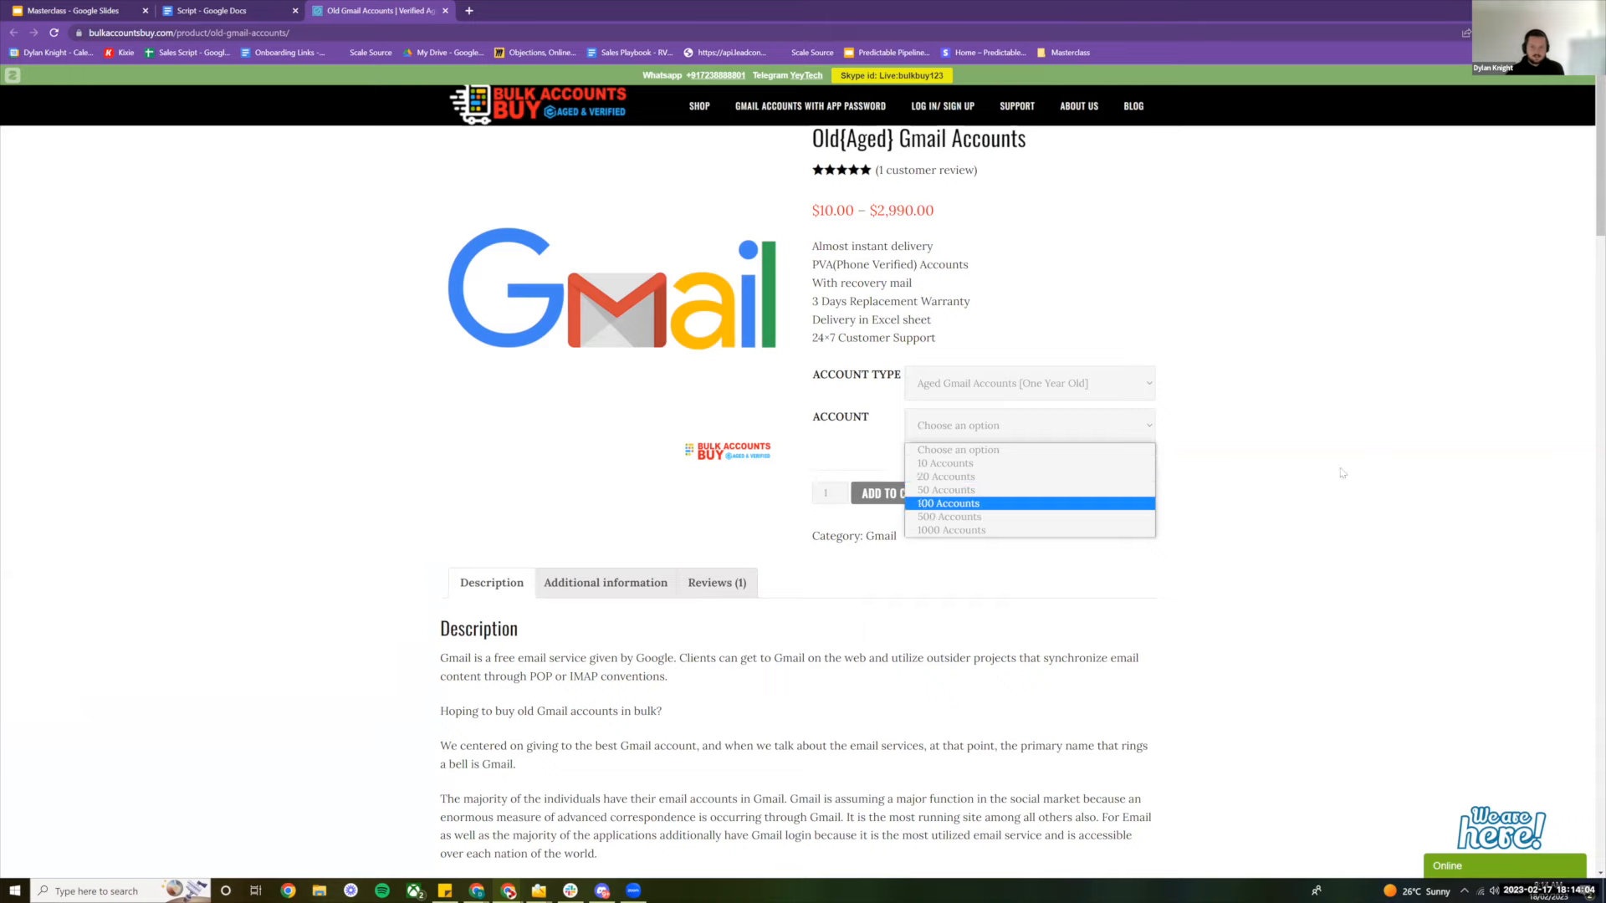
click(1029, 513)
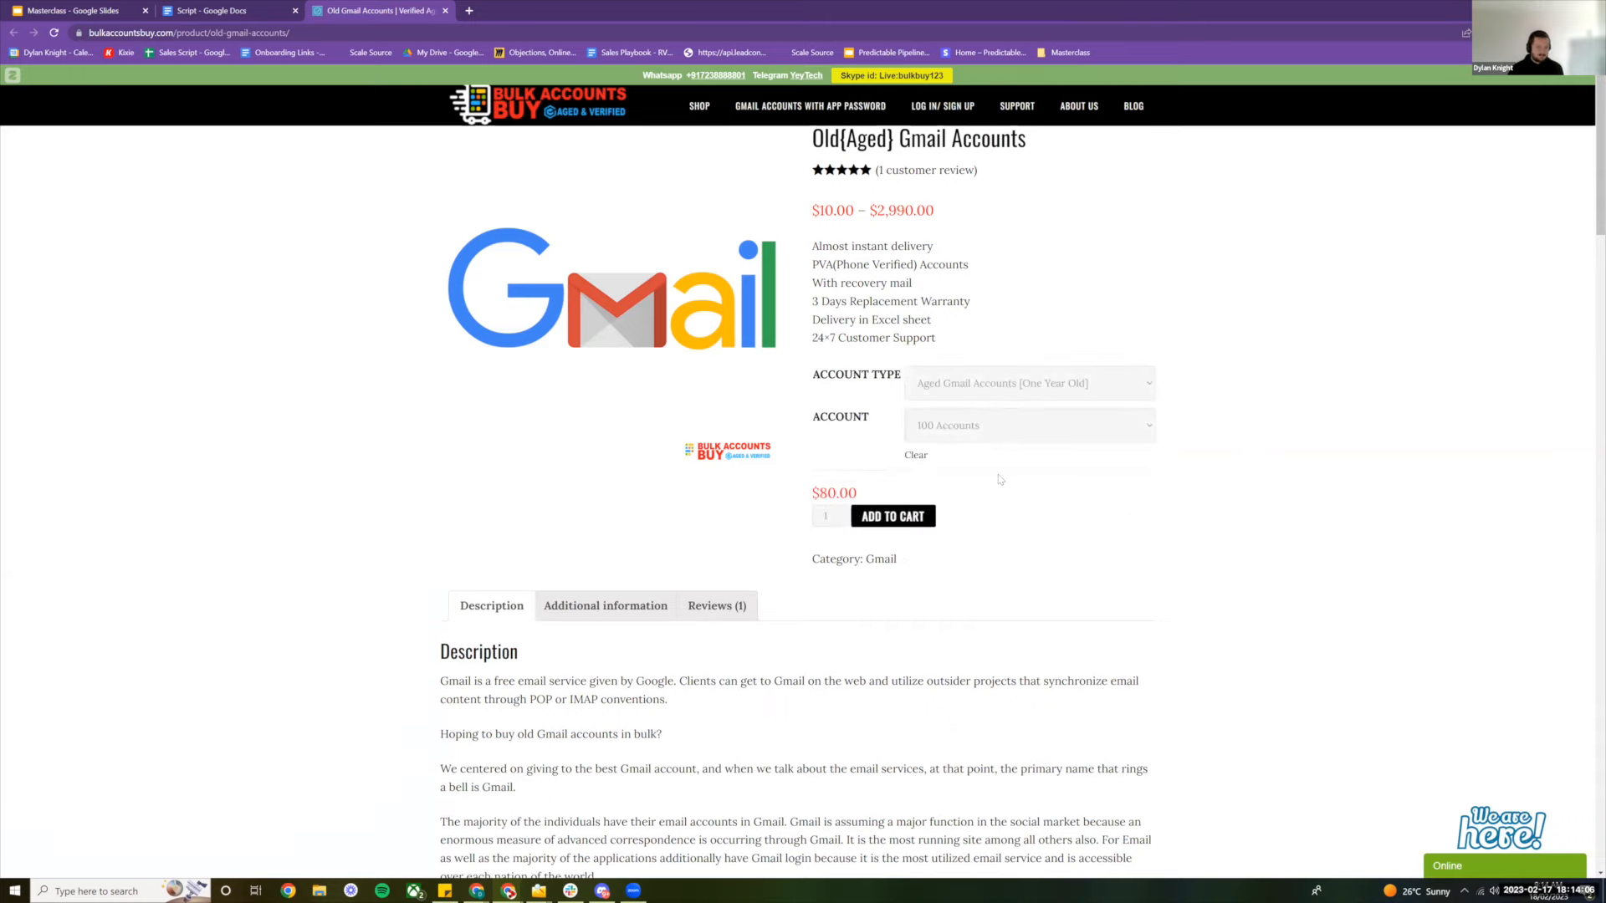
Review the available account types and keep Aged Gmail Accounts [One Year Old] selected
click(1053, 388)
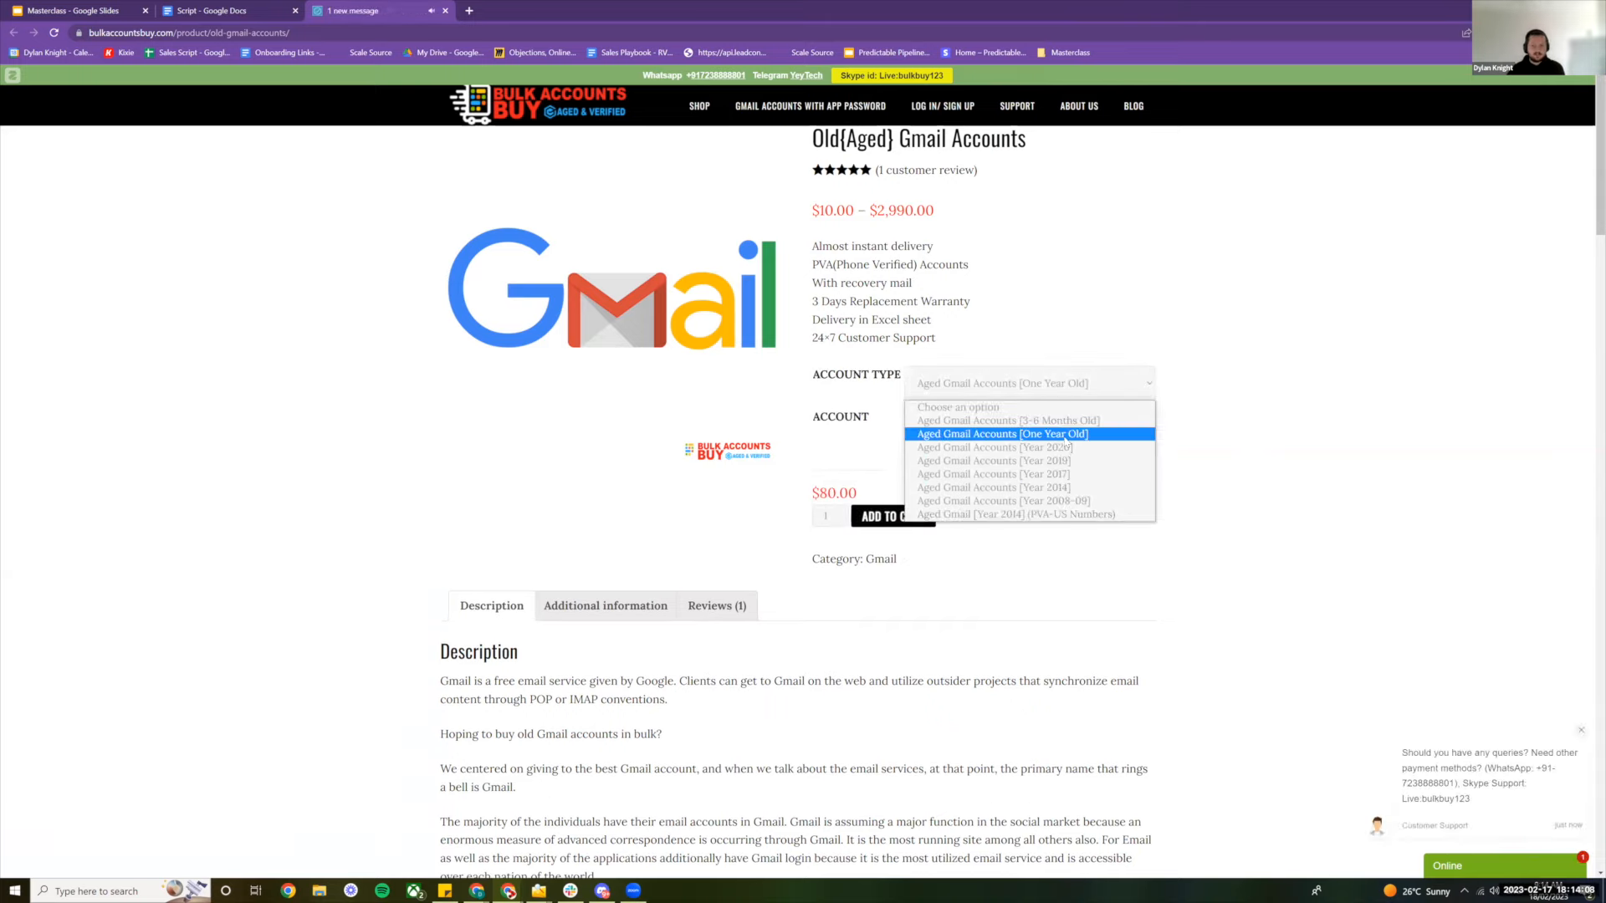
click(1066, 437)
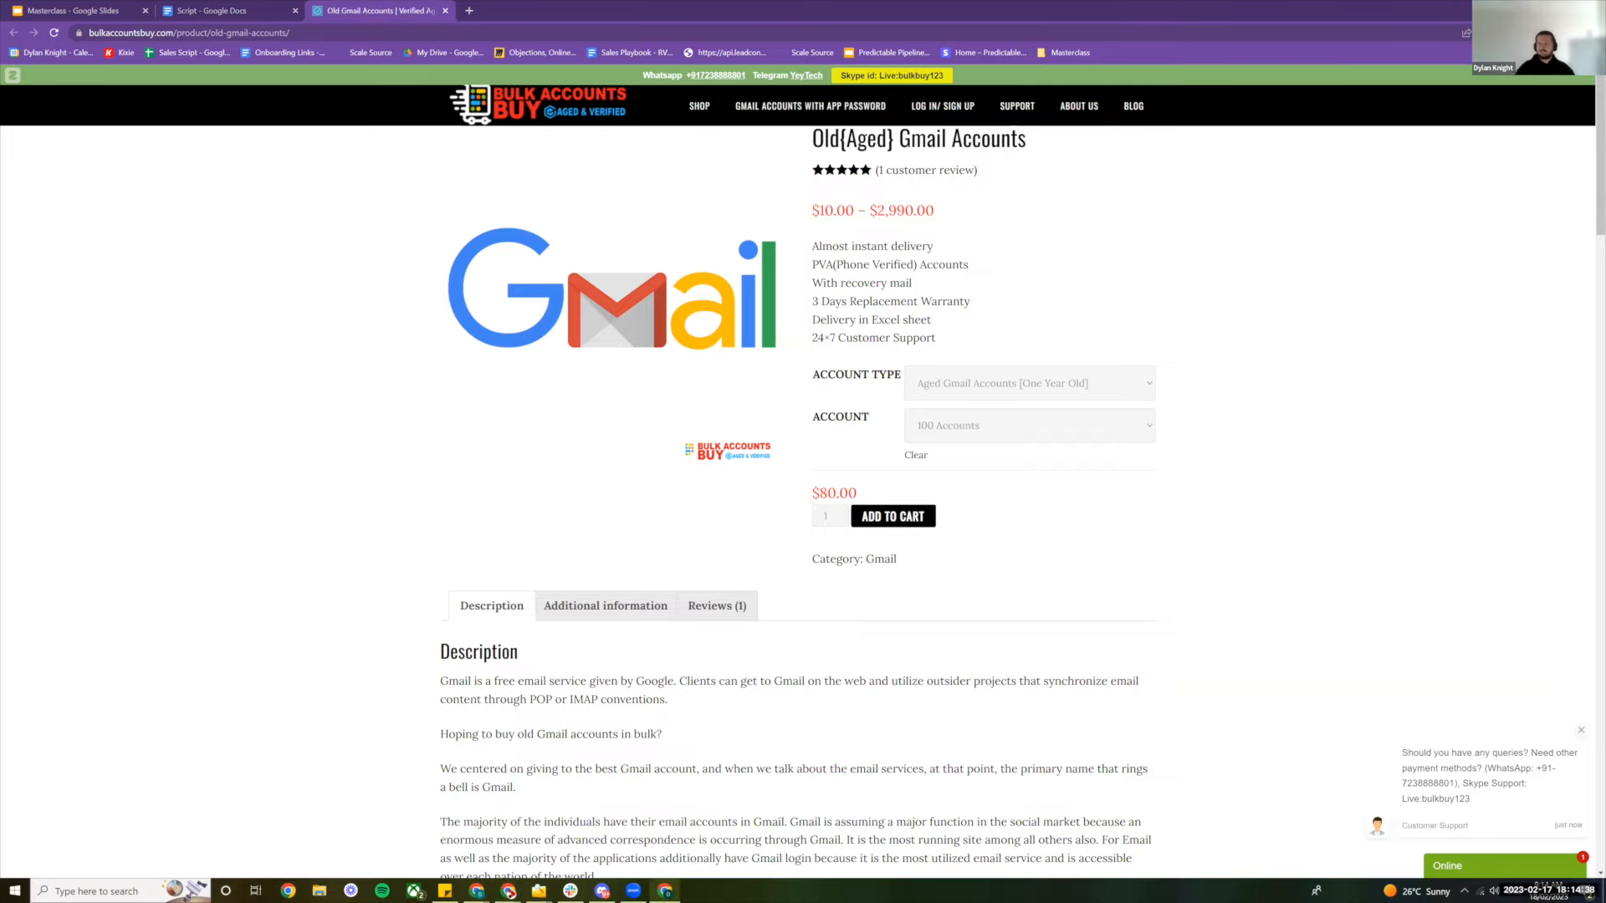
Bring up the prospecting Gmail inbox window, show its list of Google accounts, and copy the active account's e-mail address
drag(598, 4, 1097, 307)
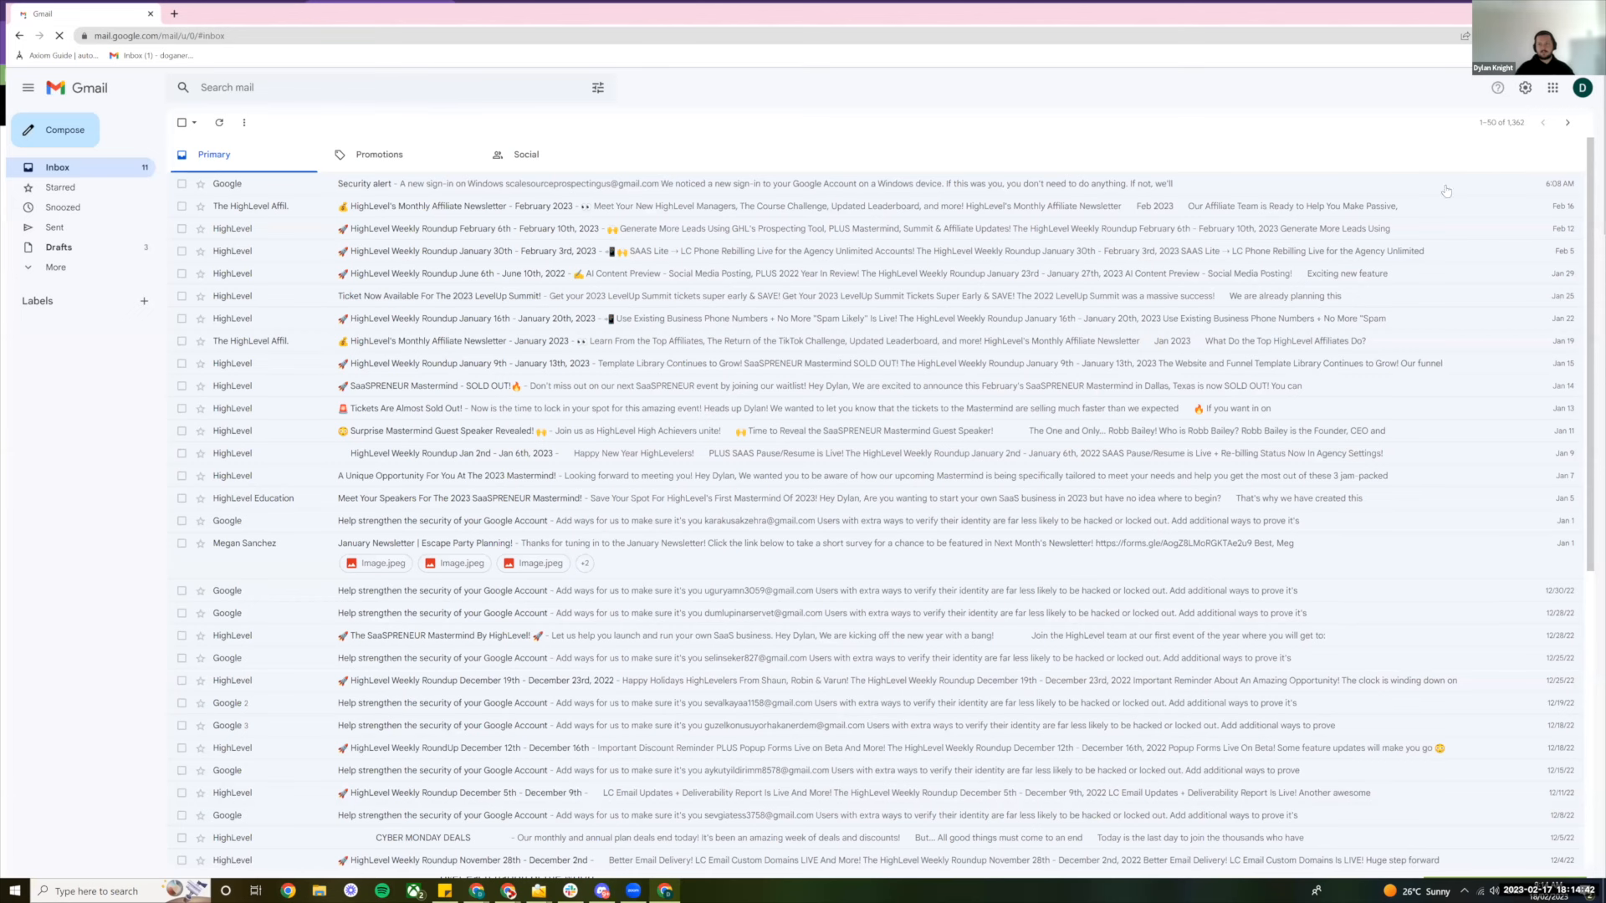
click(1553, 88)
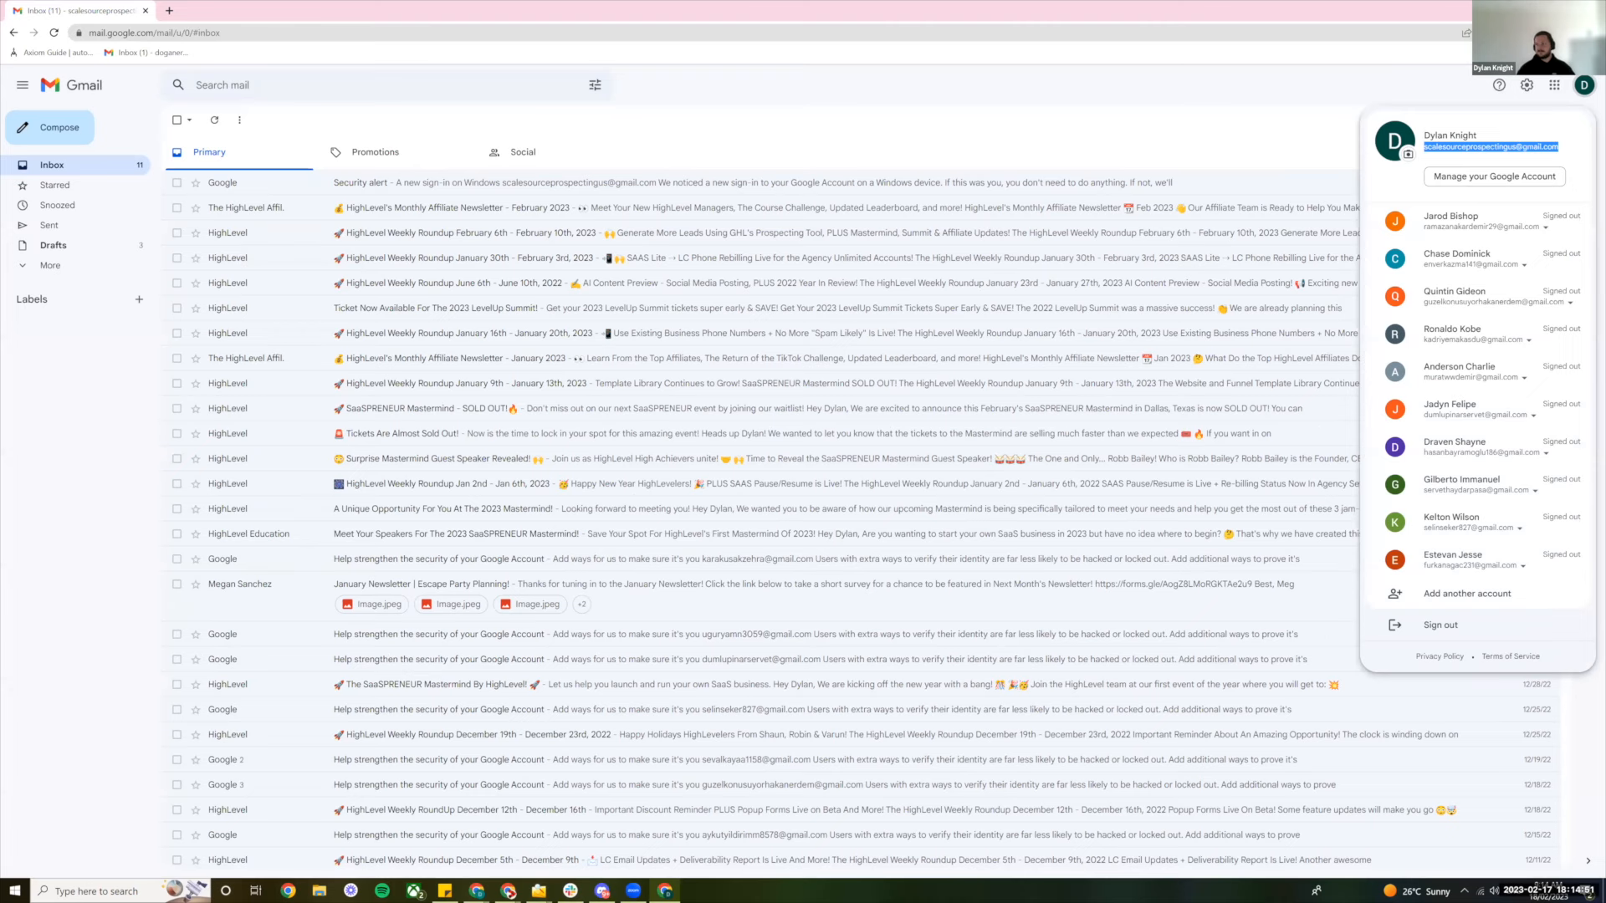
key(Escape)
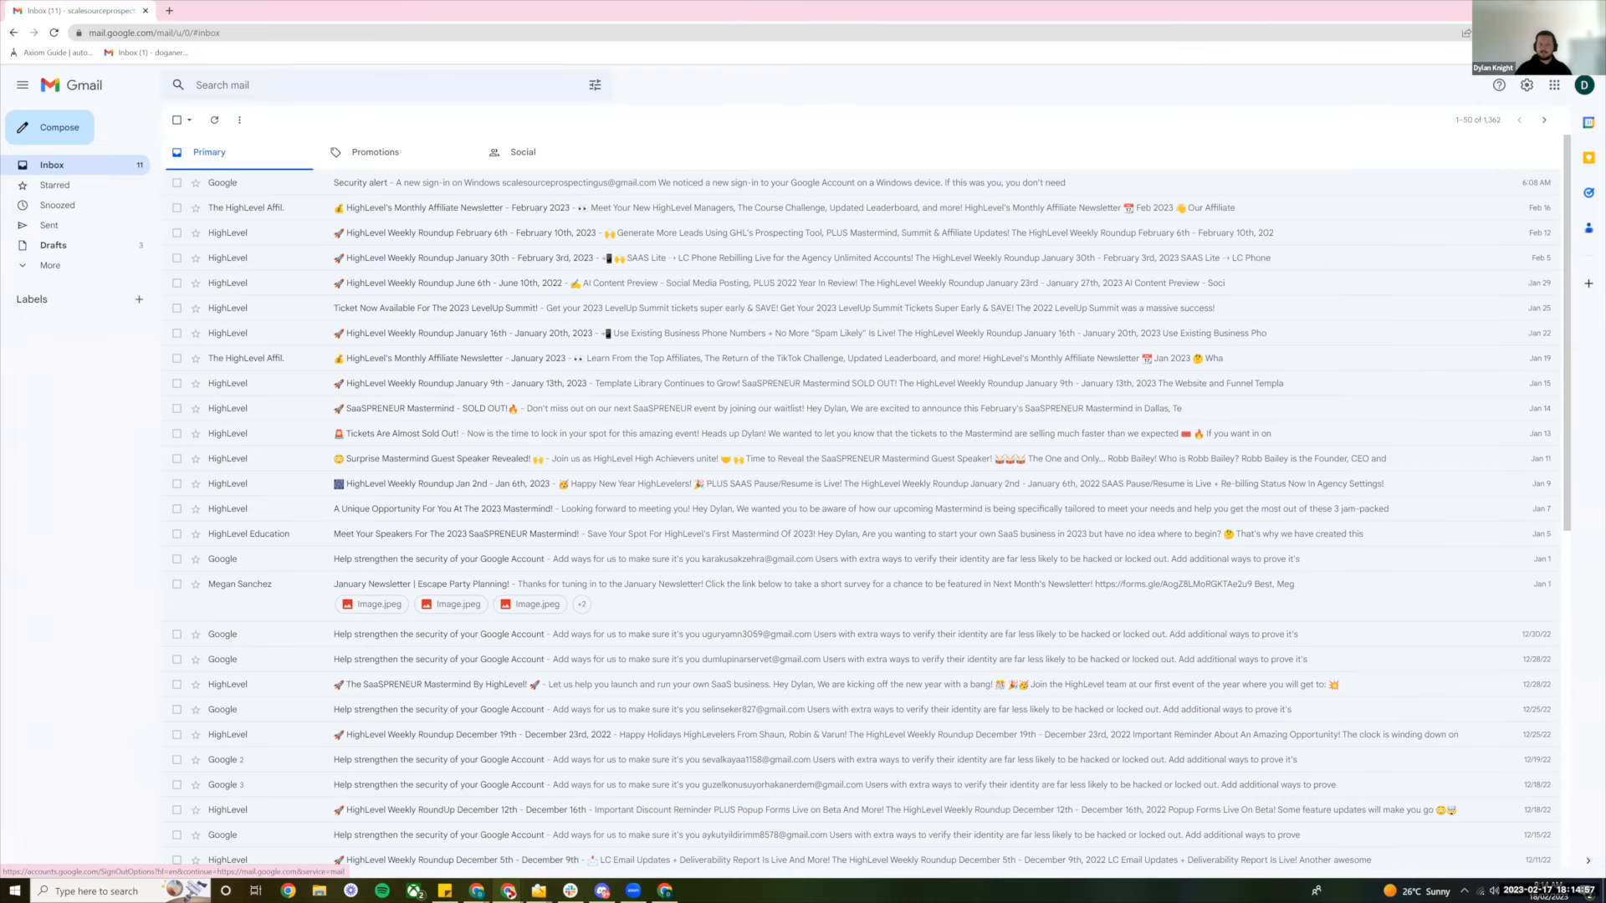
In the other Gmail account's Forwarding and POP/IMAP settings, fill in the copied e-mail as a forwarding address and dismiss the dialog
key(alt+Tab)
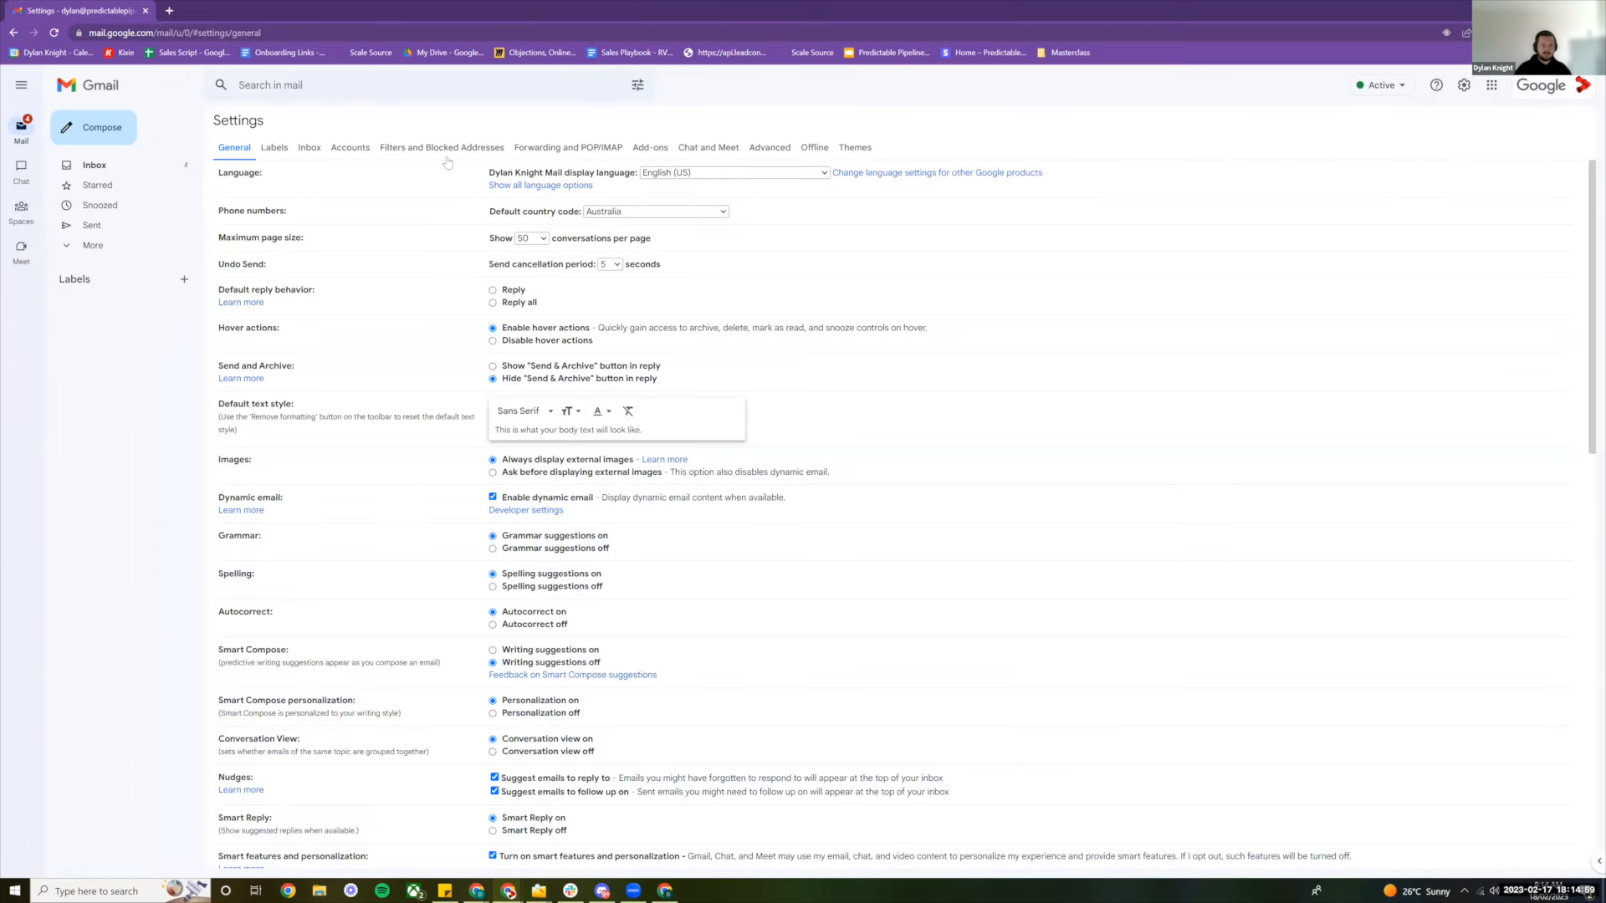
click(552, 147)
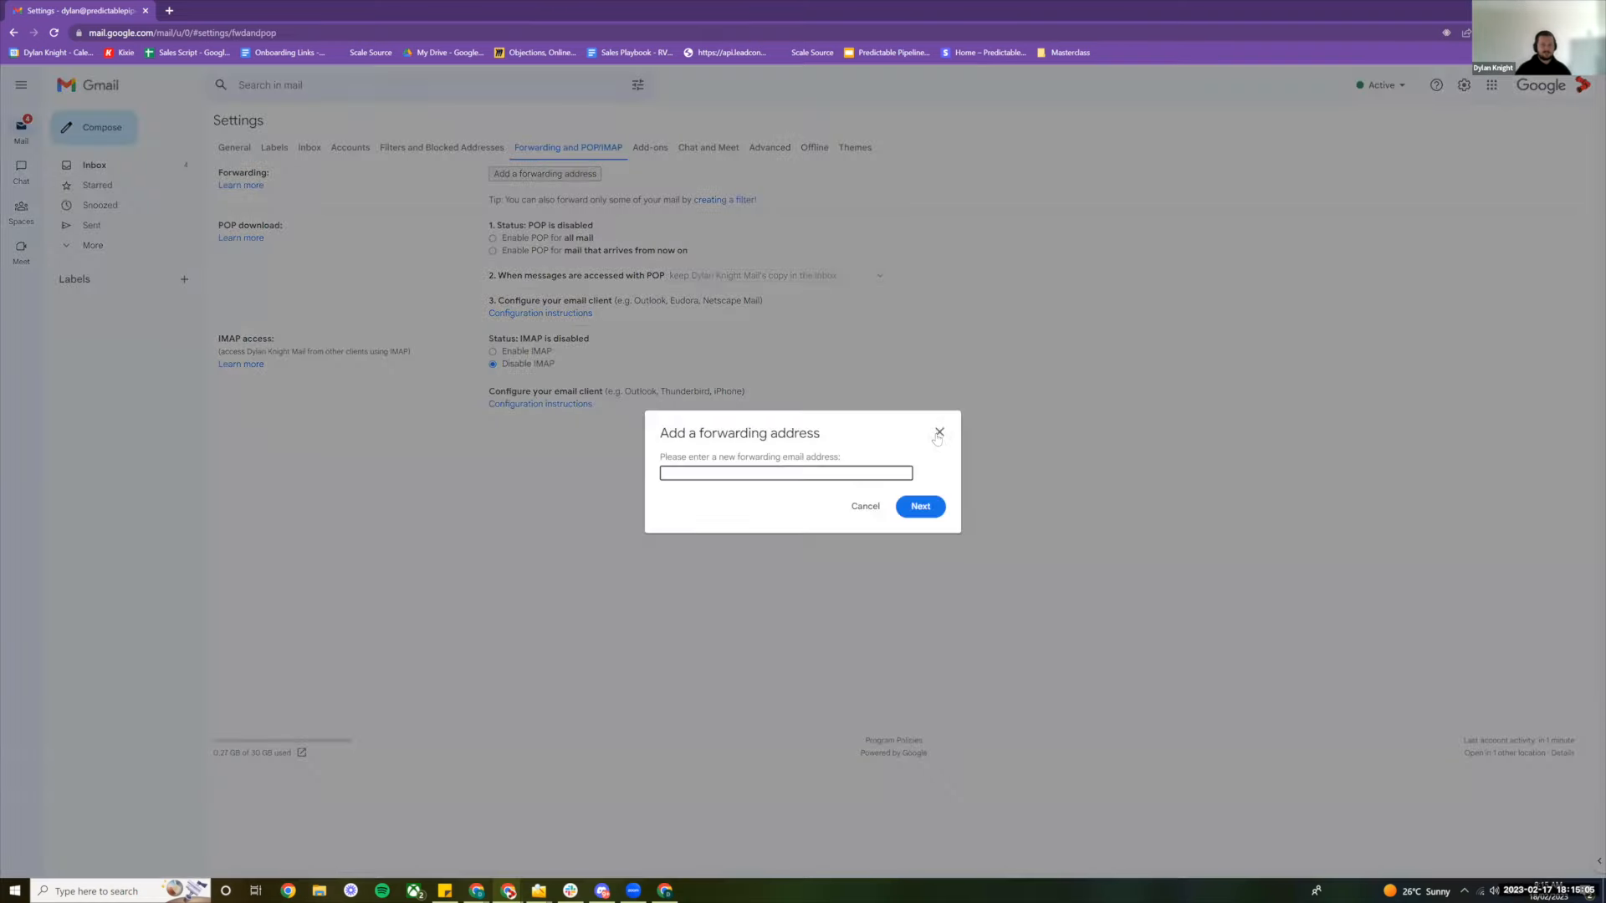
key(ctrl+v)
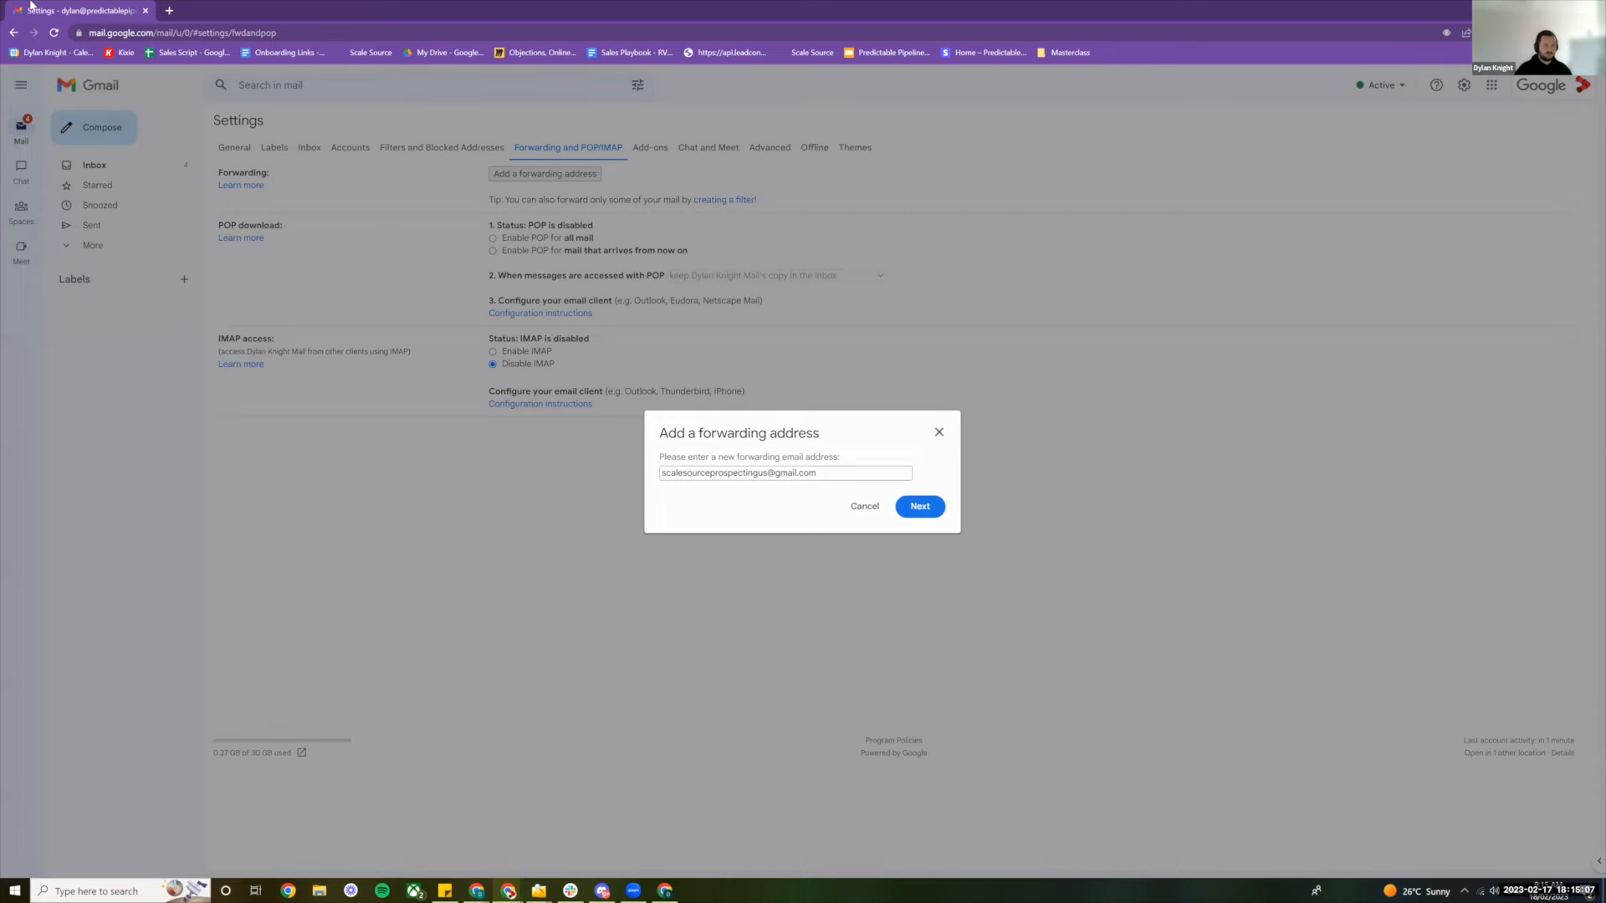
click(938, 432)
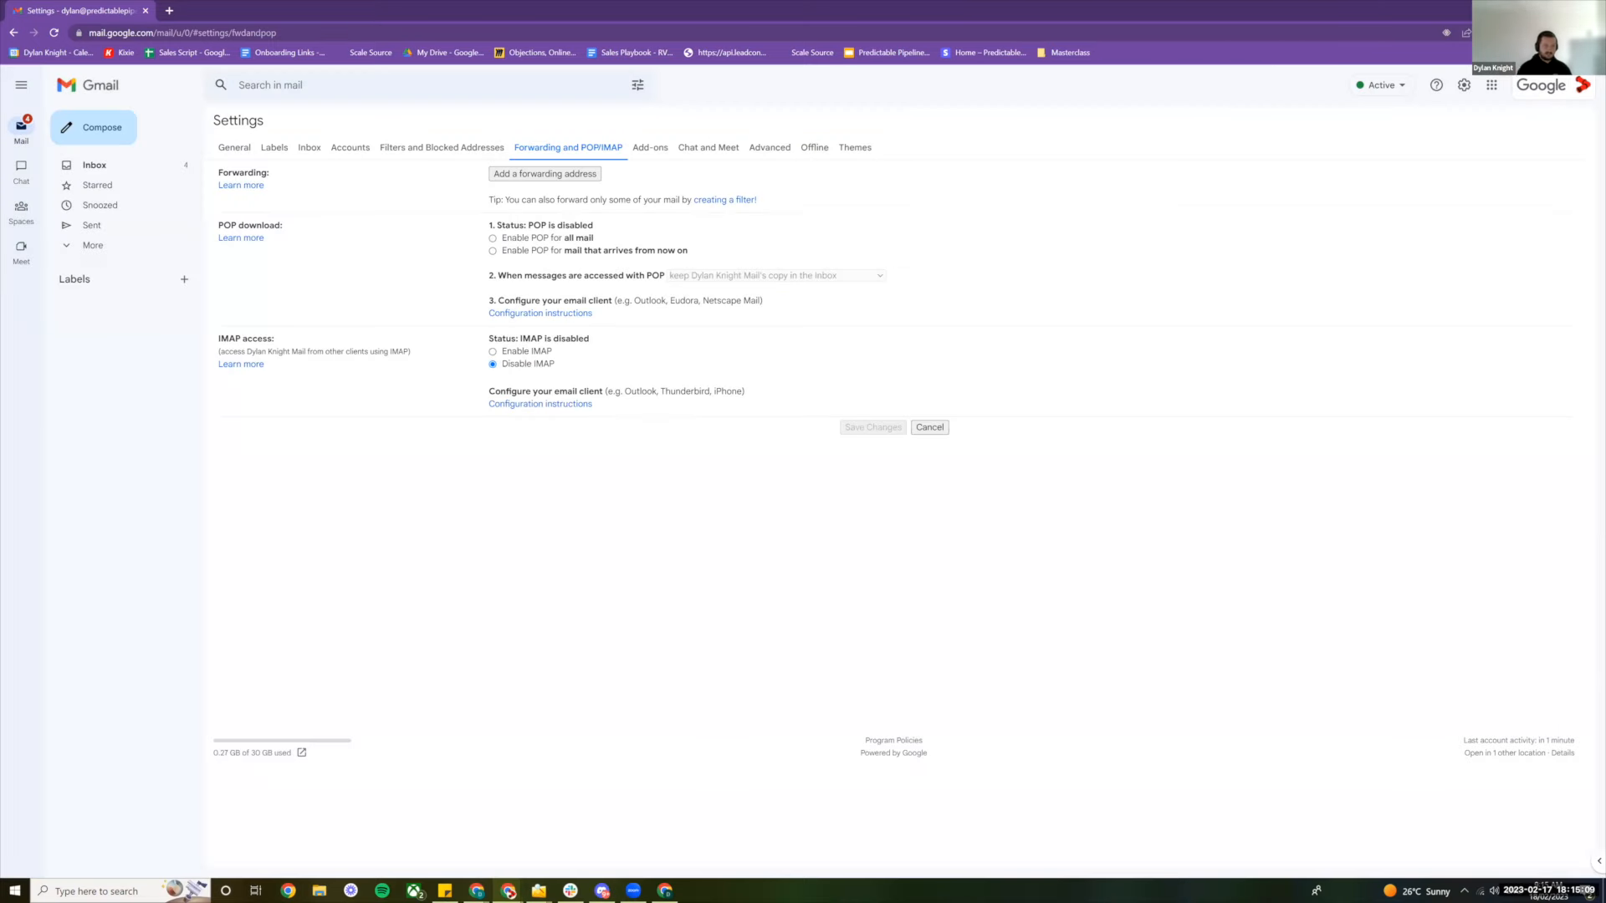
Return to the prospecting Gmail inbox, look over the browser profile list, and open the Axiom extension's list of automations
key(alt+Tab)
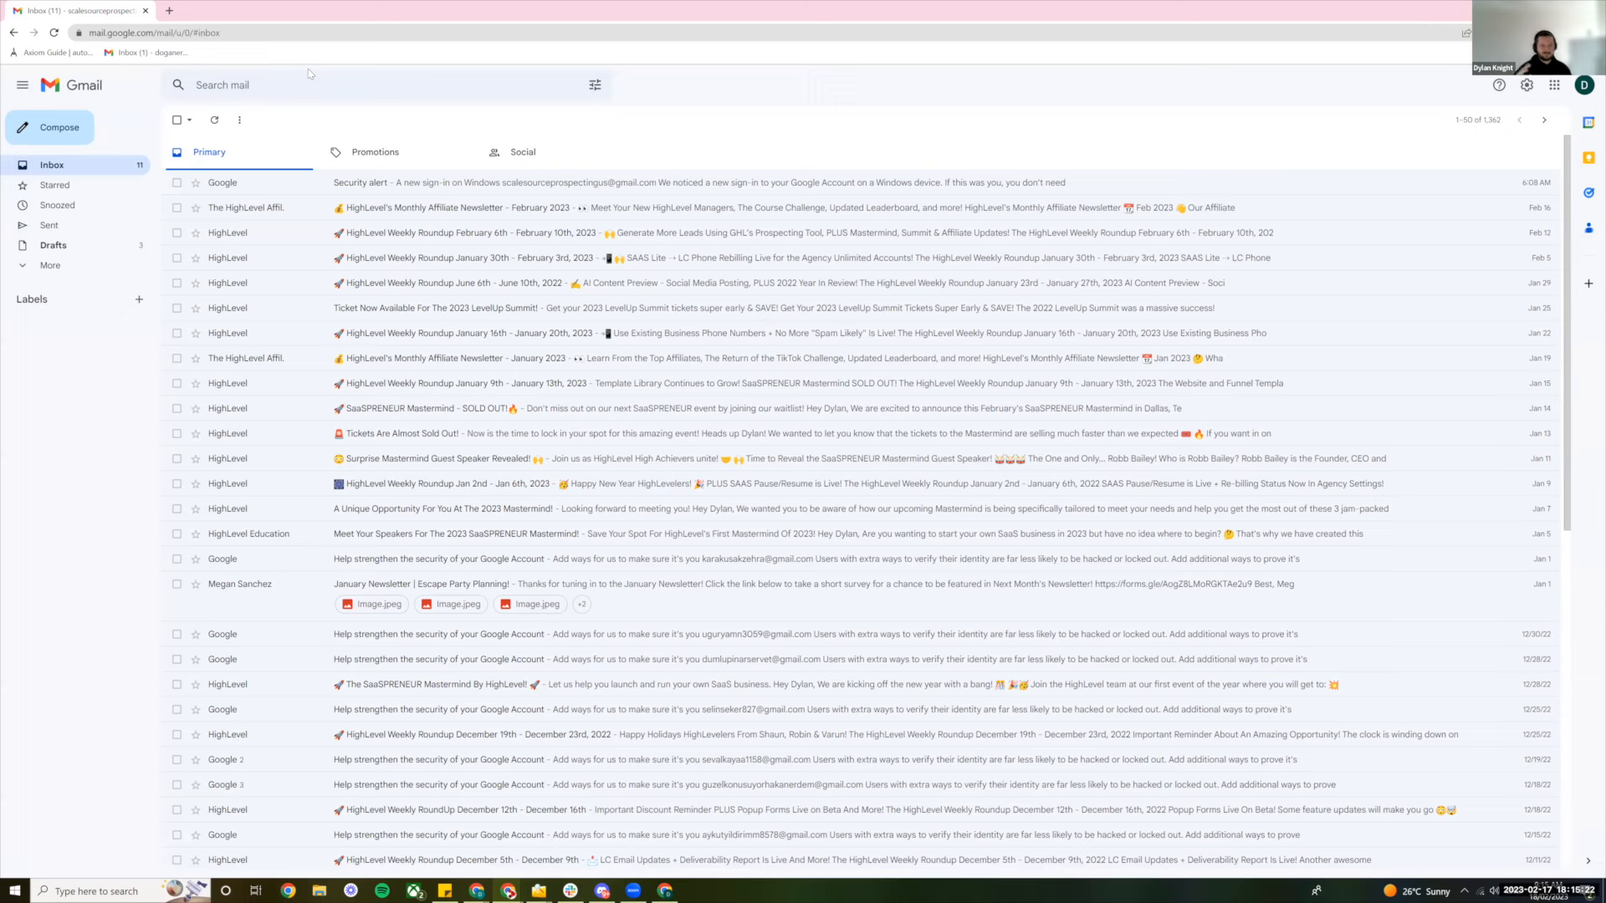
click(1568, 32)
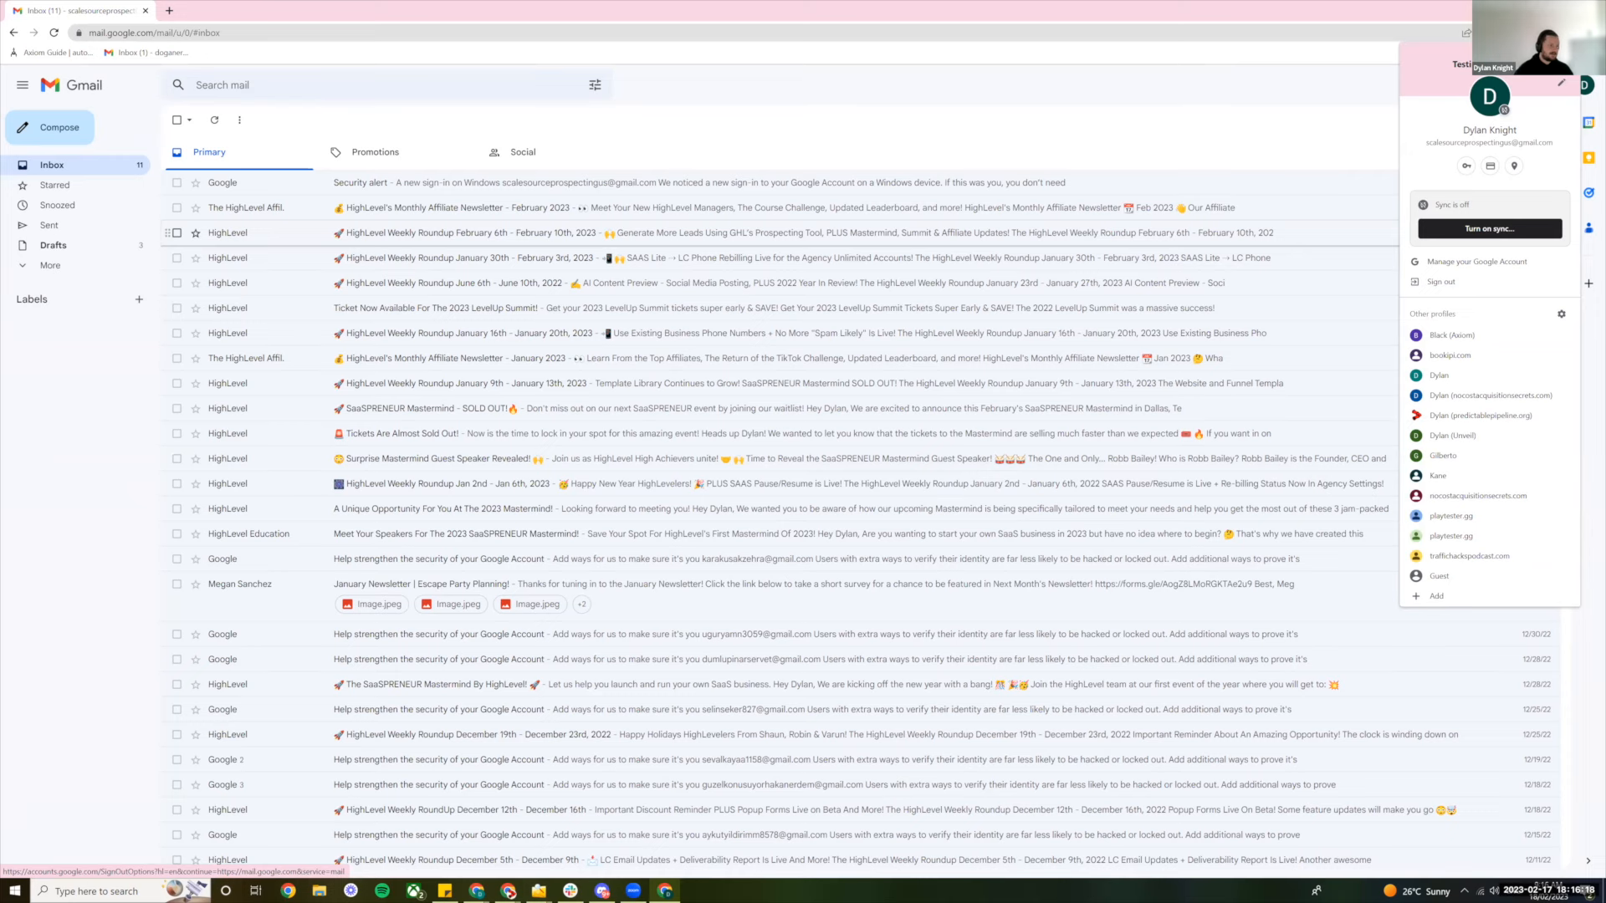
click(1572, 33)
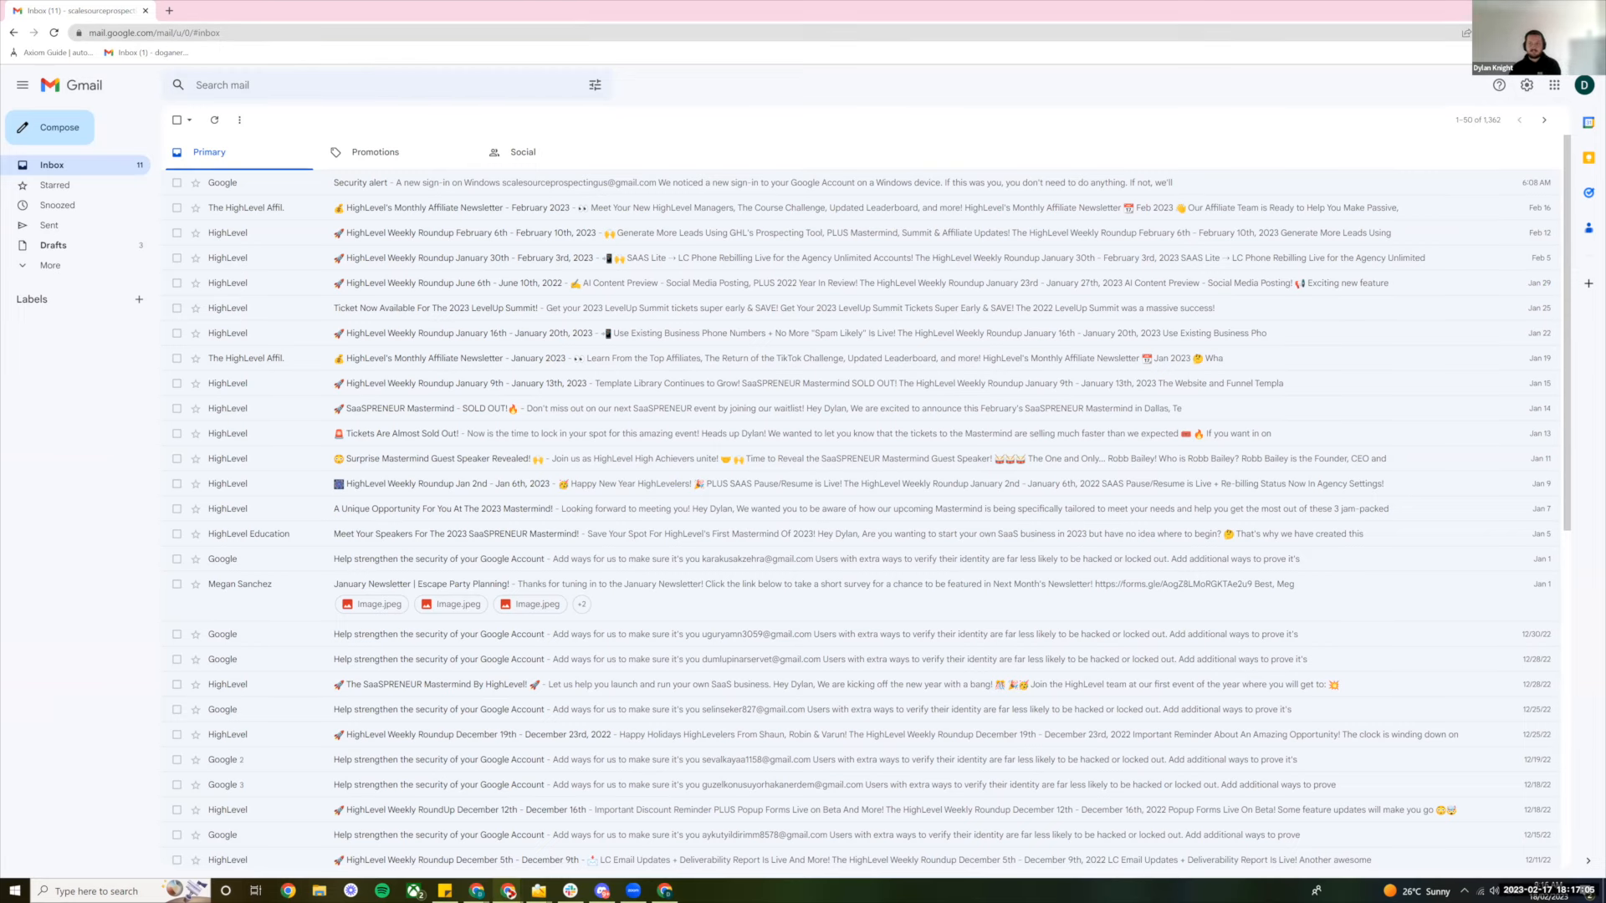
click(1510, 33)
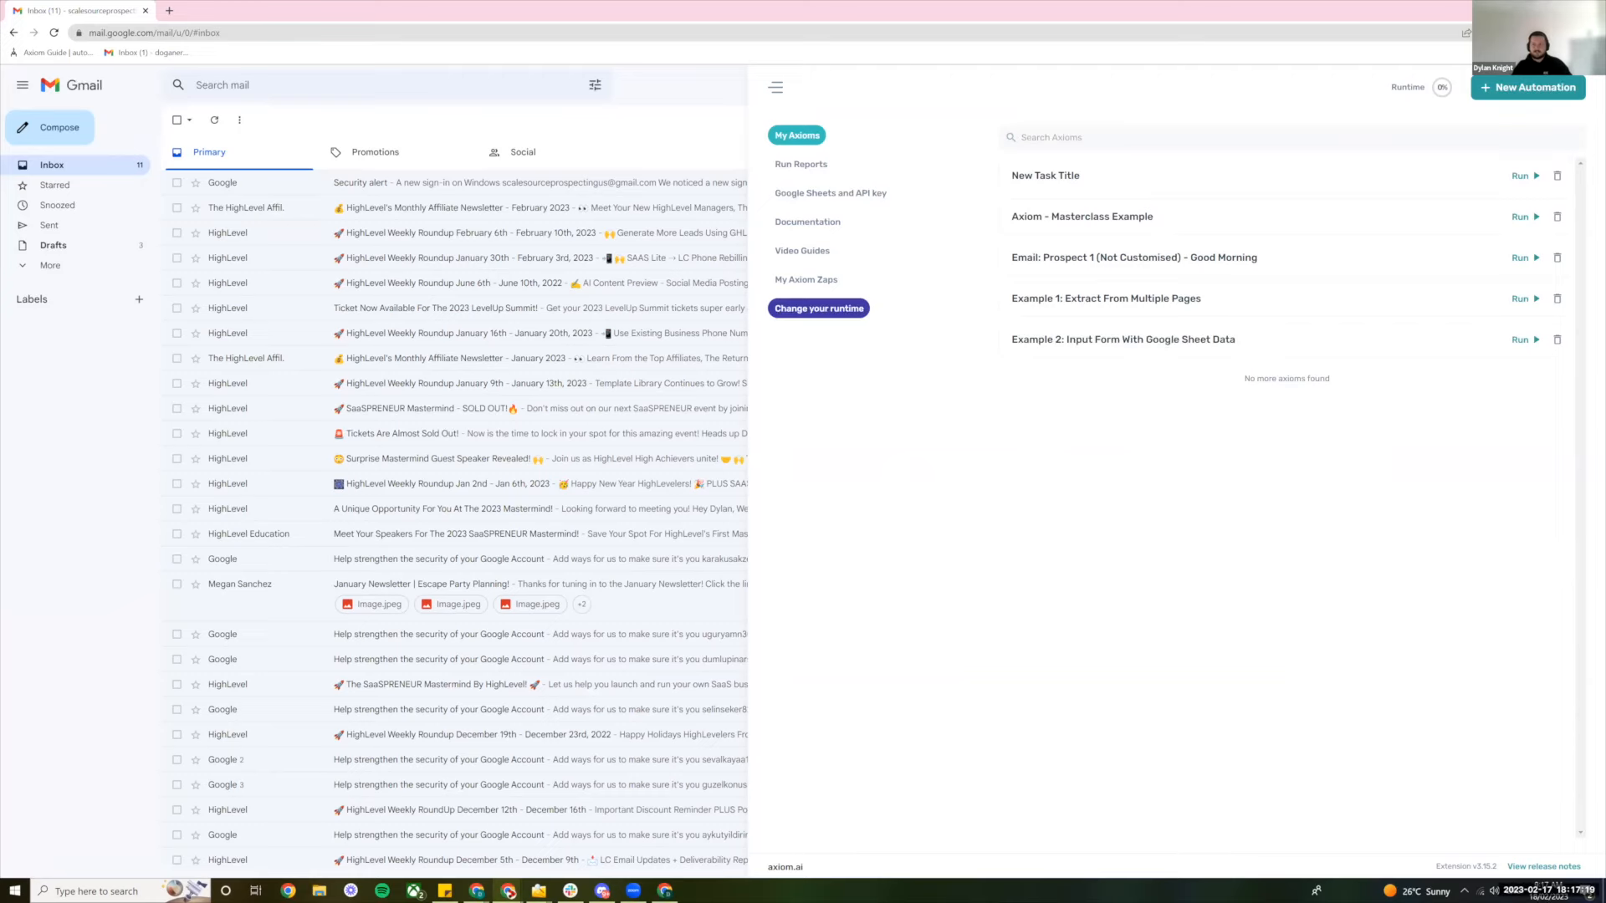
Switch to the axiom.ai website and look through its homepage section on how no-code browser automation works
key(alt+Tab)
drag(345, 228, 715, 227)
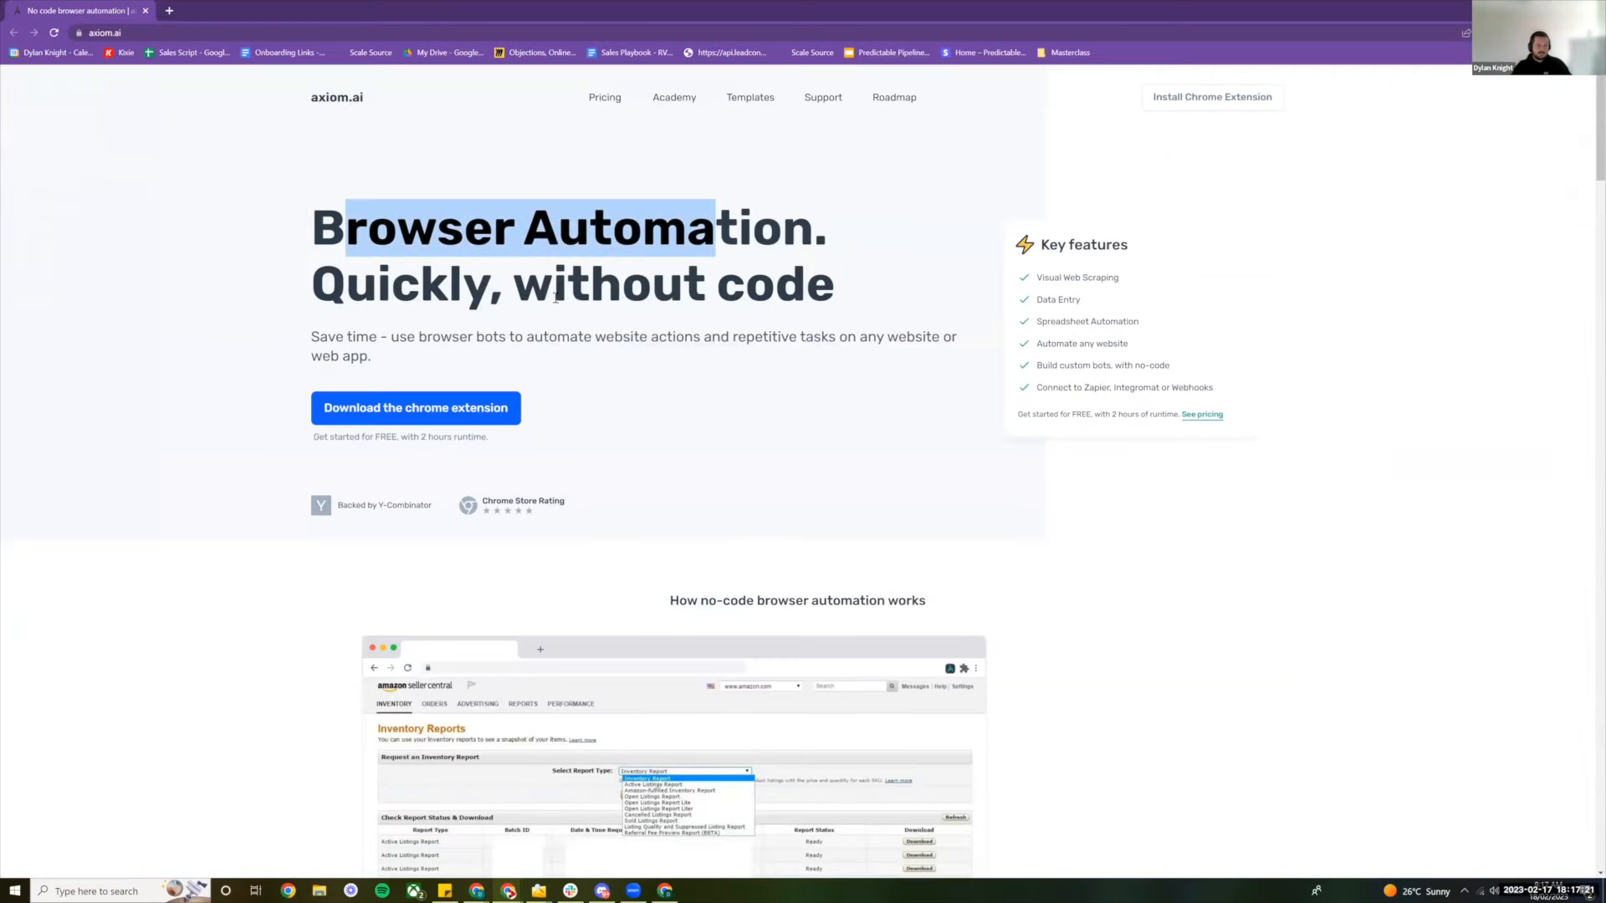
scroll(477, 265, down, 1)
scroll(424, 264, down, 5)
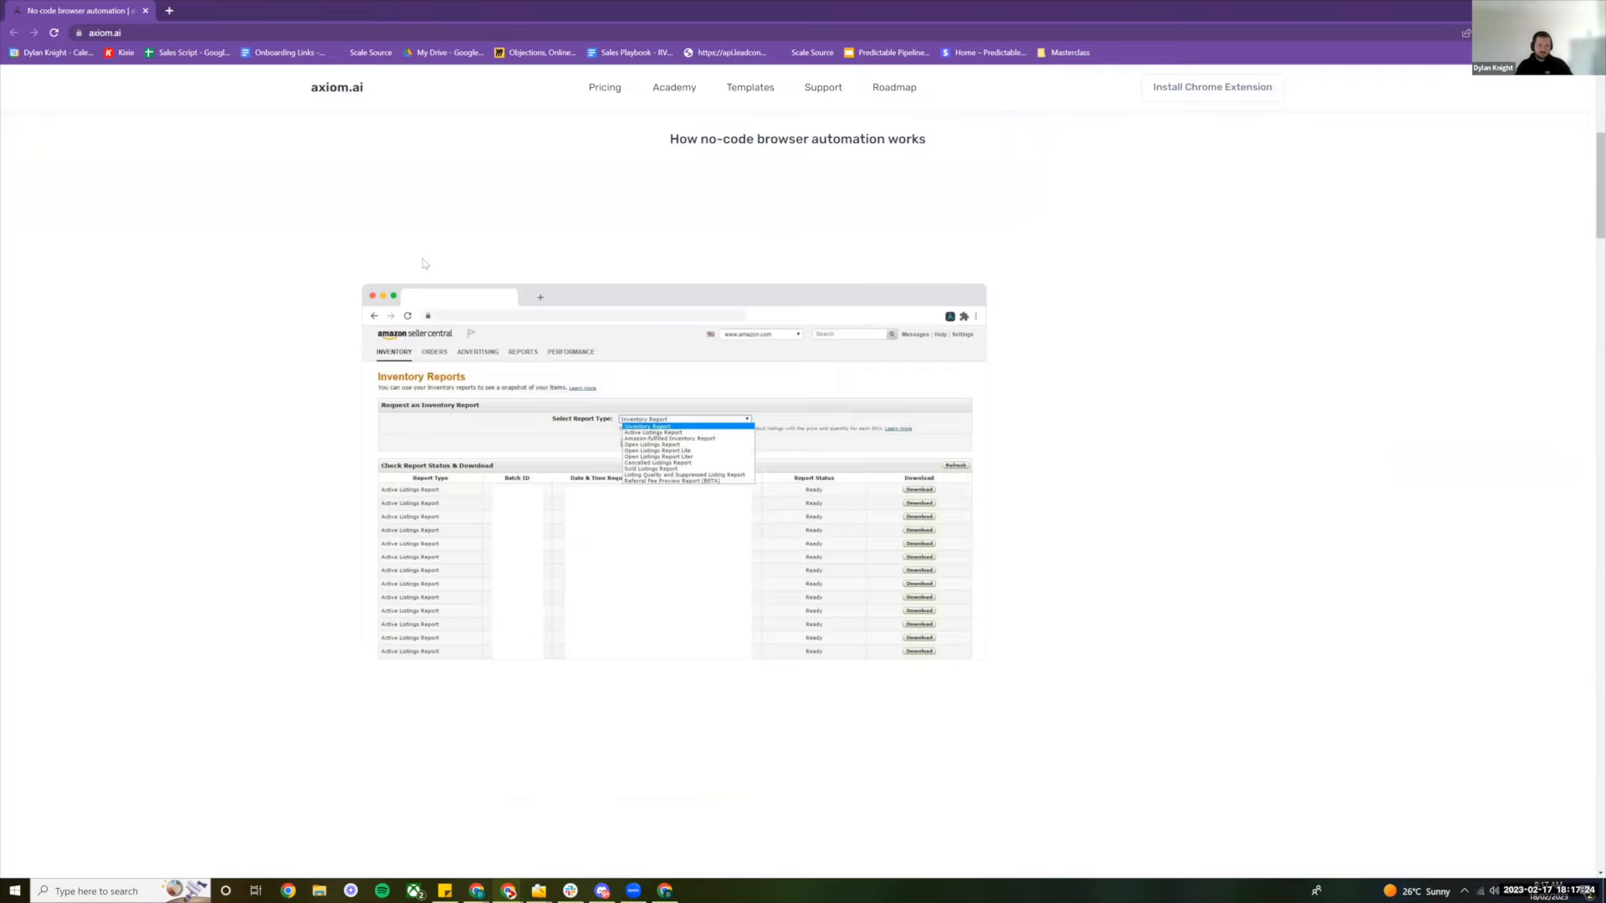
scroll(293, 465, down, 15)
scroll(325, 409, down, 5)
scroll(146, 55, up, 3)
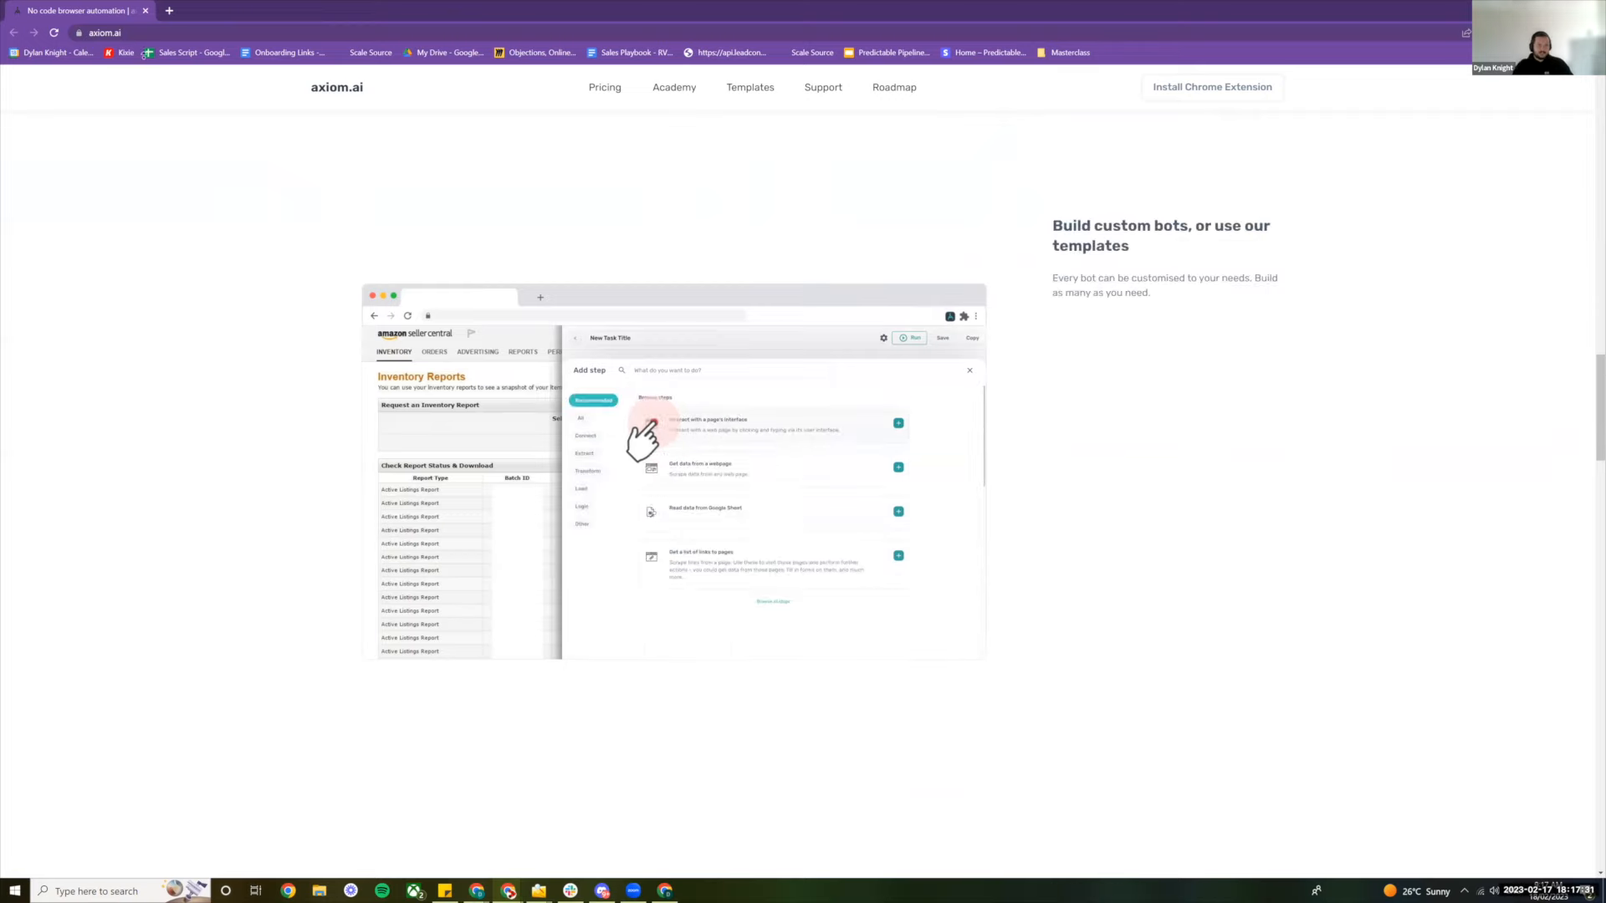
scroll(536, 233, up, 5)
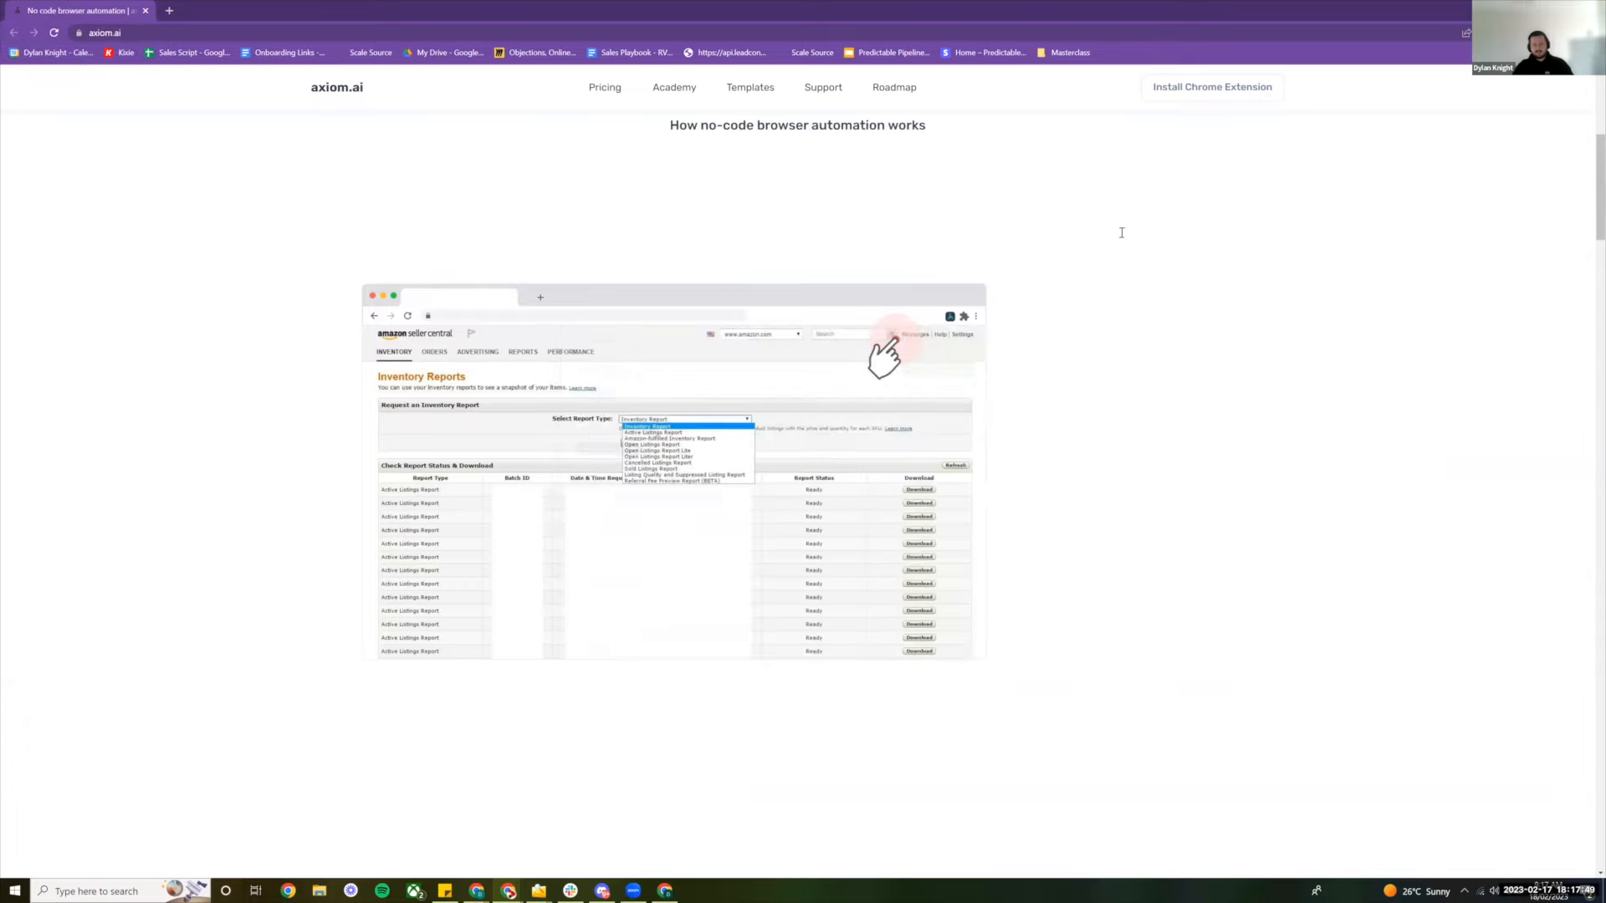
scroll(1122, 233, up, 5)
Open the Axiom - Masterclass Example automation and expand its Read data from Google Sheet: Recipients step
click(1231, 97)
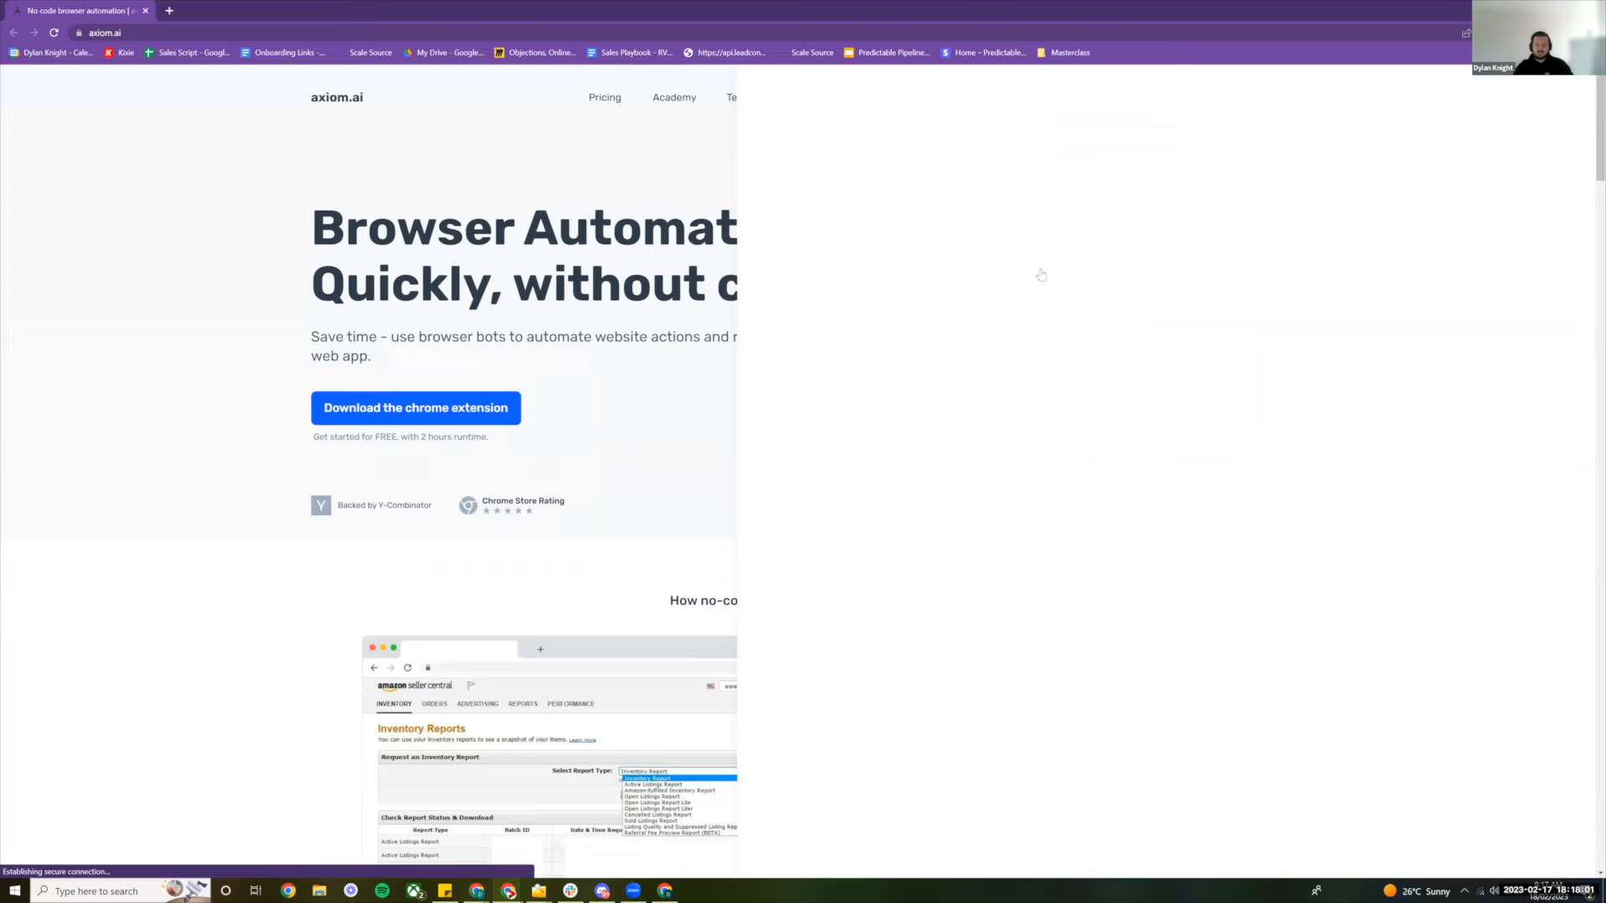
click(759, 87)
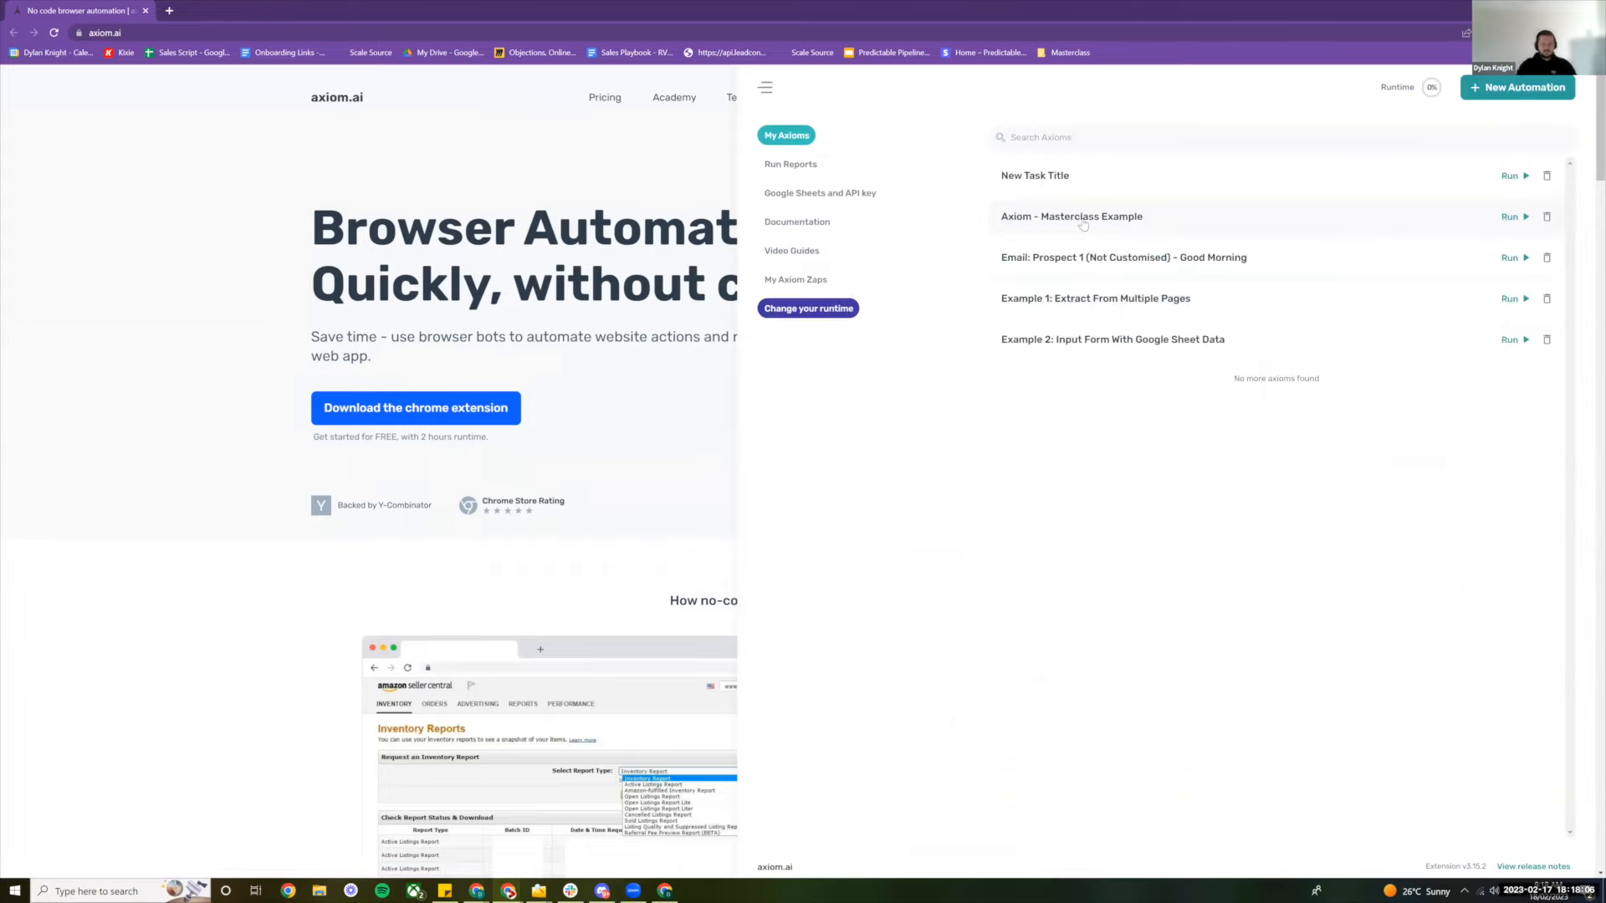
click(1120, 234)
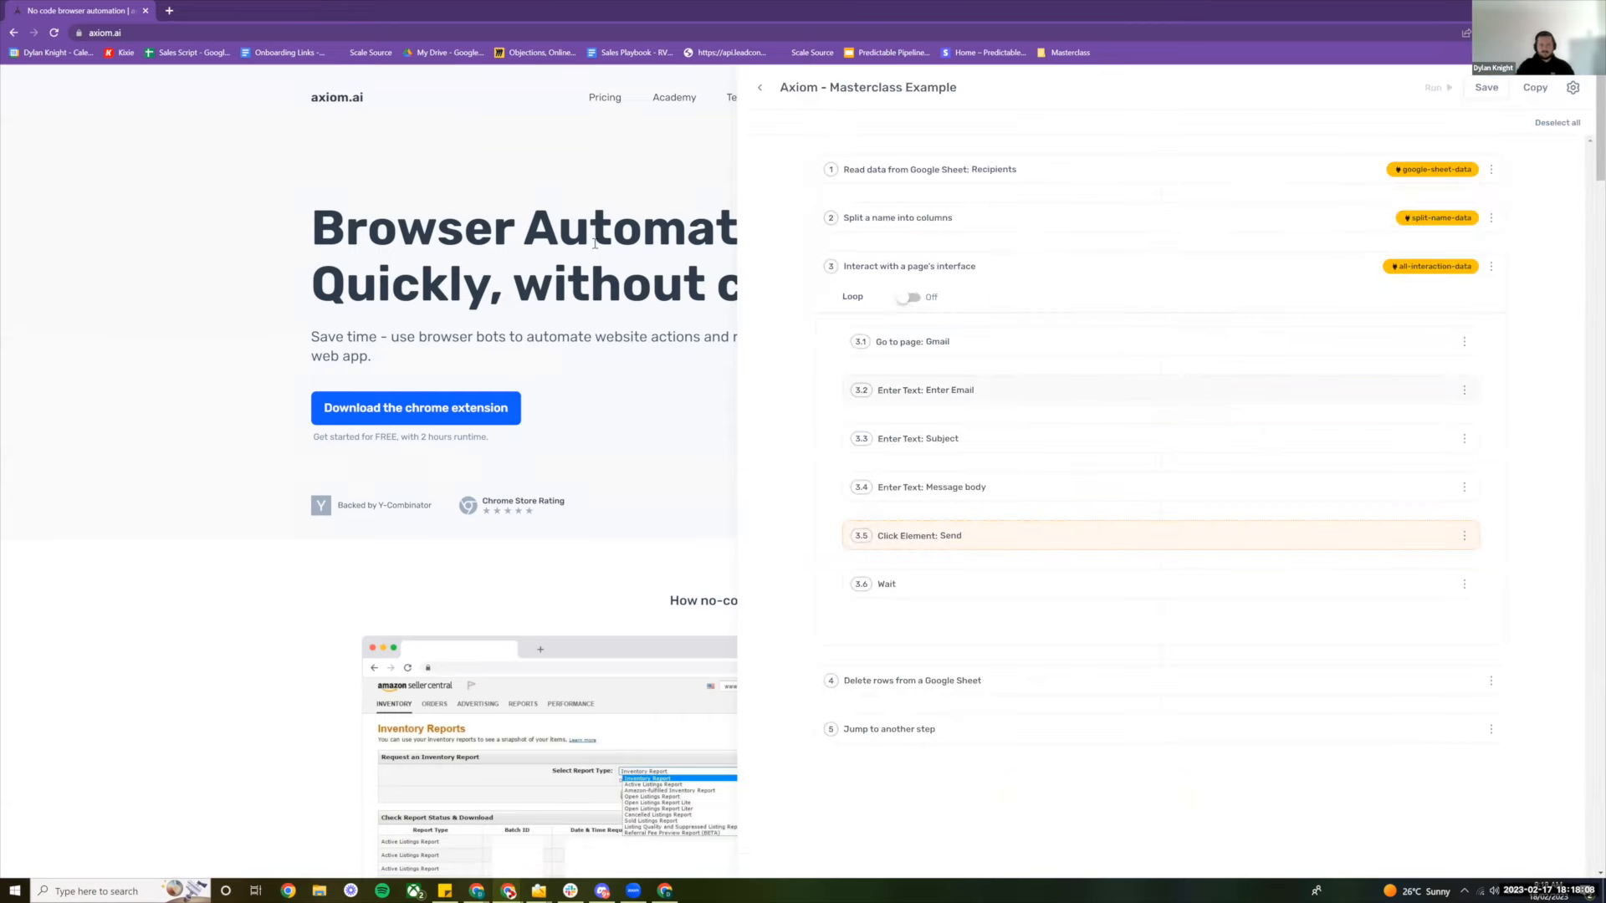
scroll(860, 332, down, 1)
scroll(982, 327, up, 1)
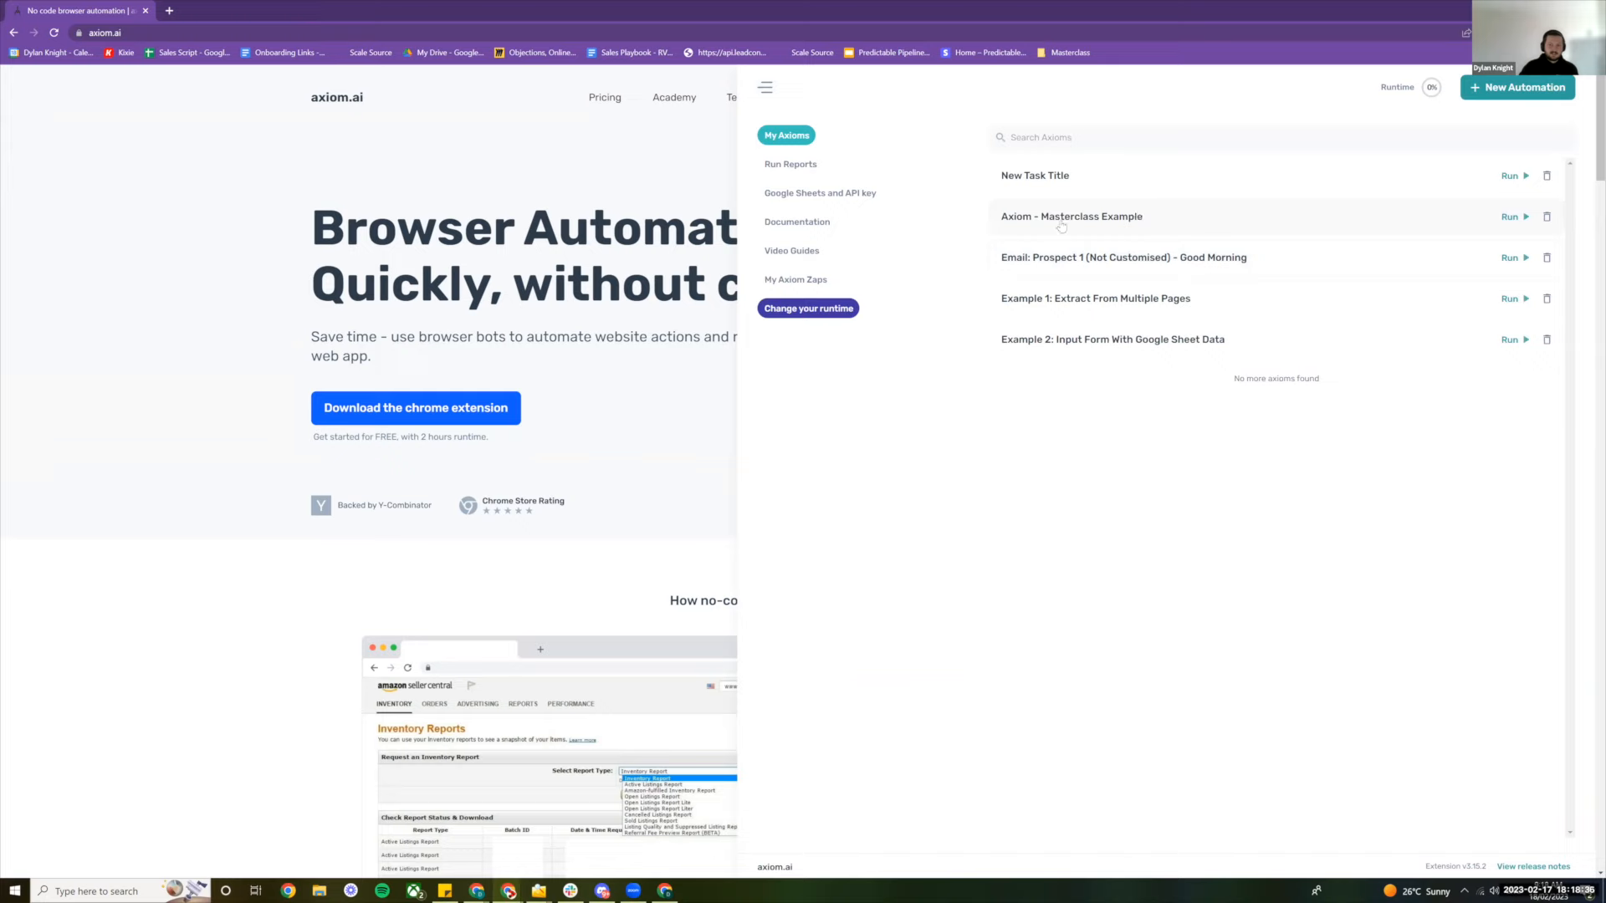
click(1081, 202)
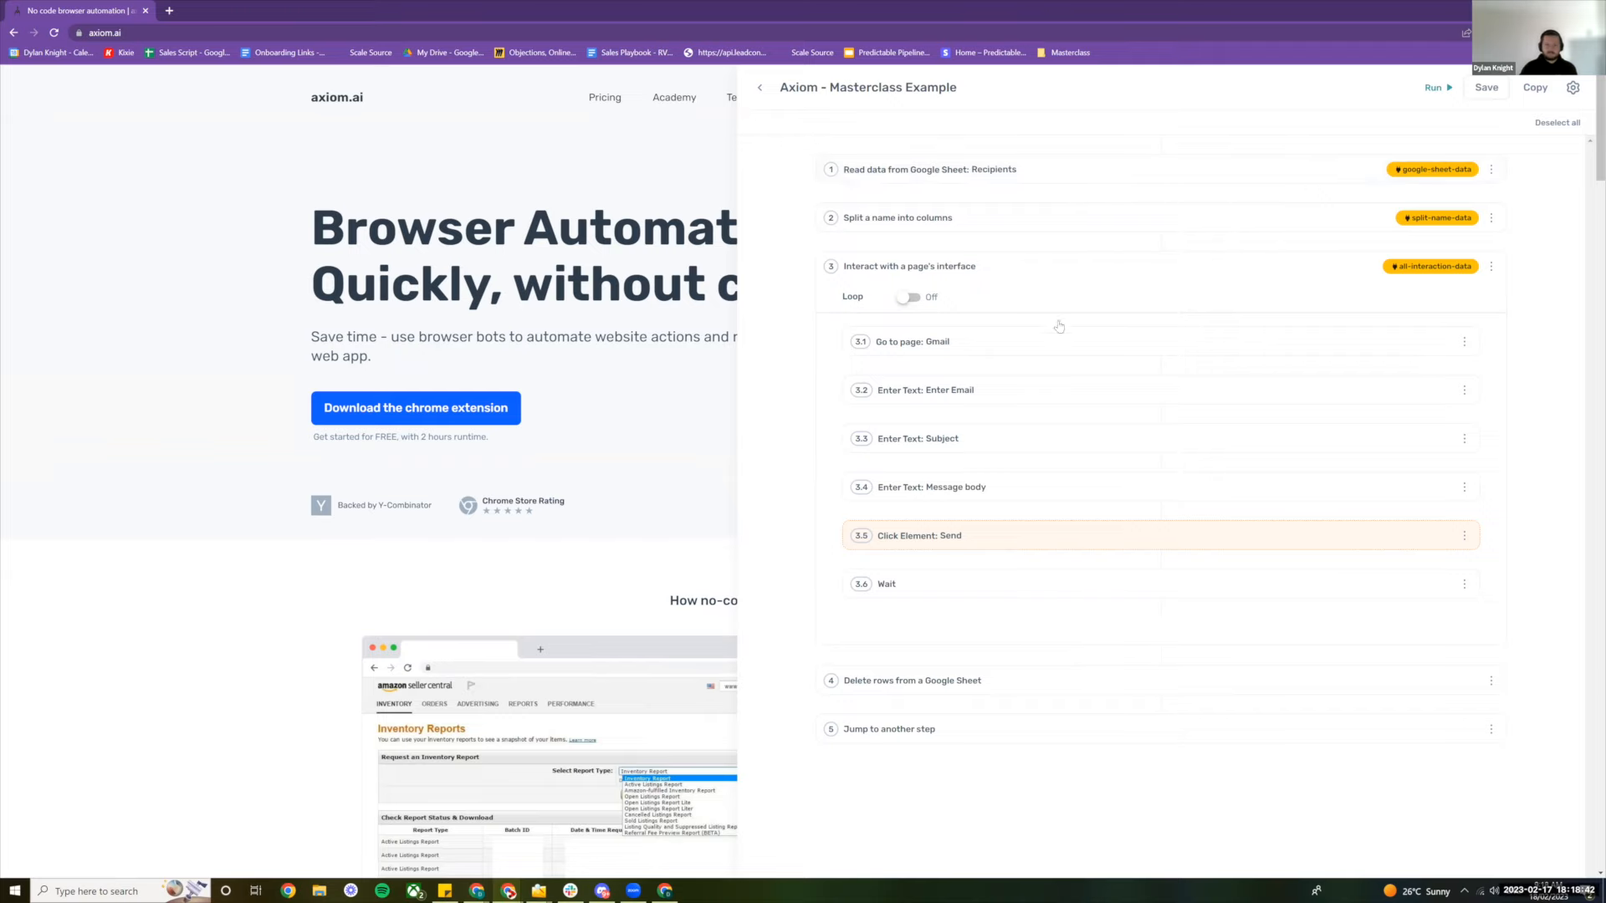
click(1087, 169)
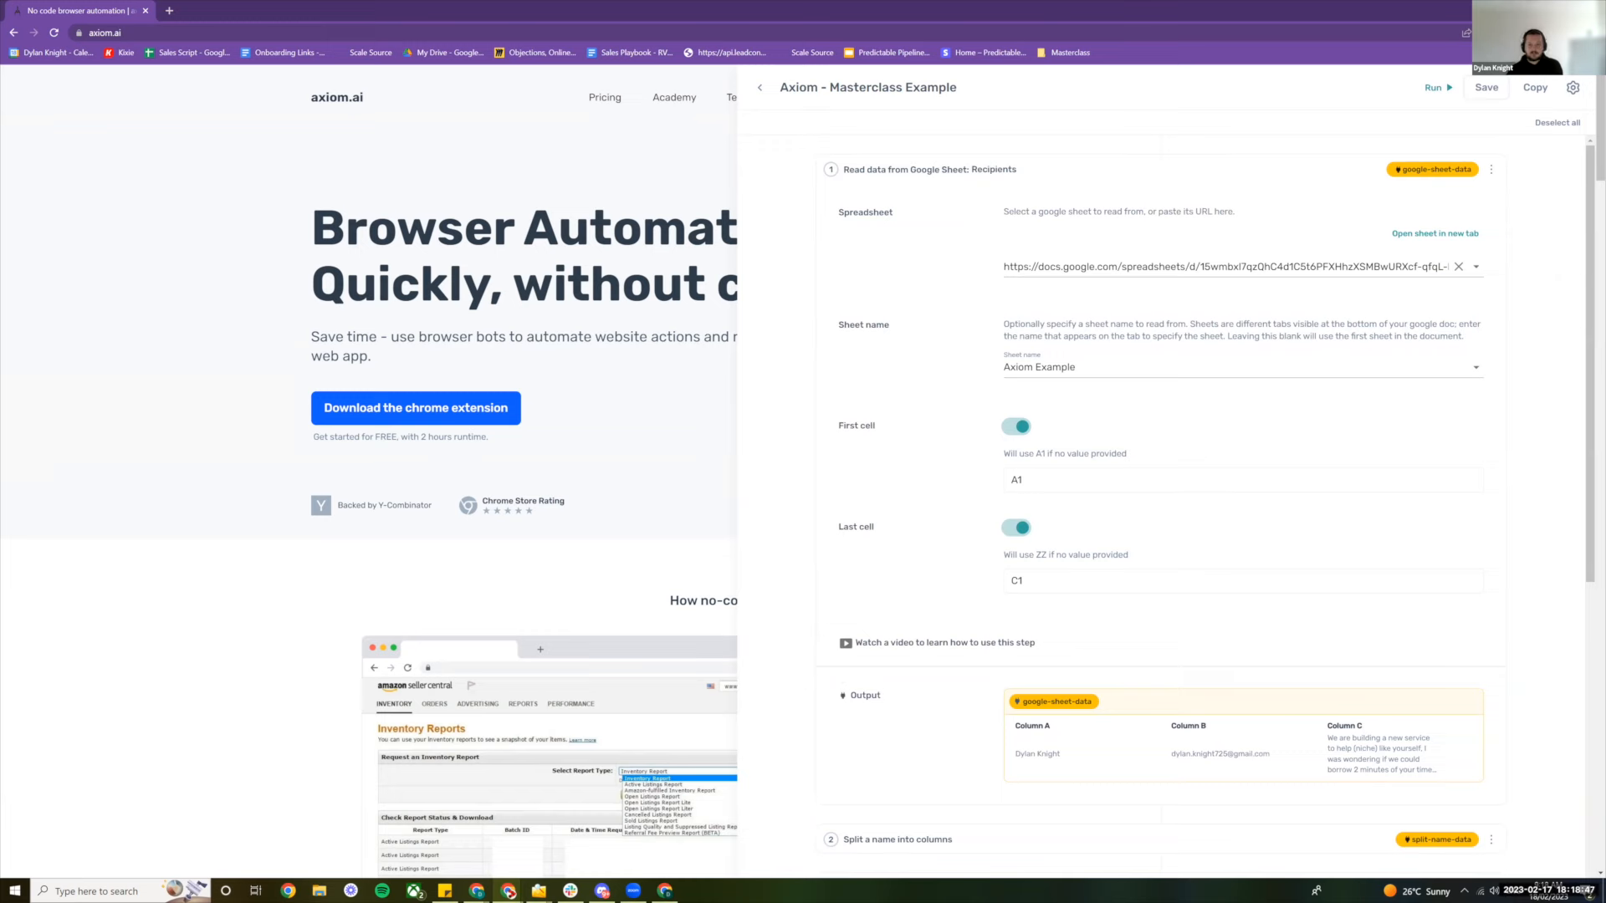
Place the Axiom Google Sheets window beside the automation and examine the name, e-mail, and message cells in row 1
key(alt+Tab)
drag(988, 240, 677, 239)
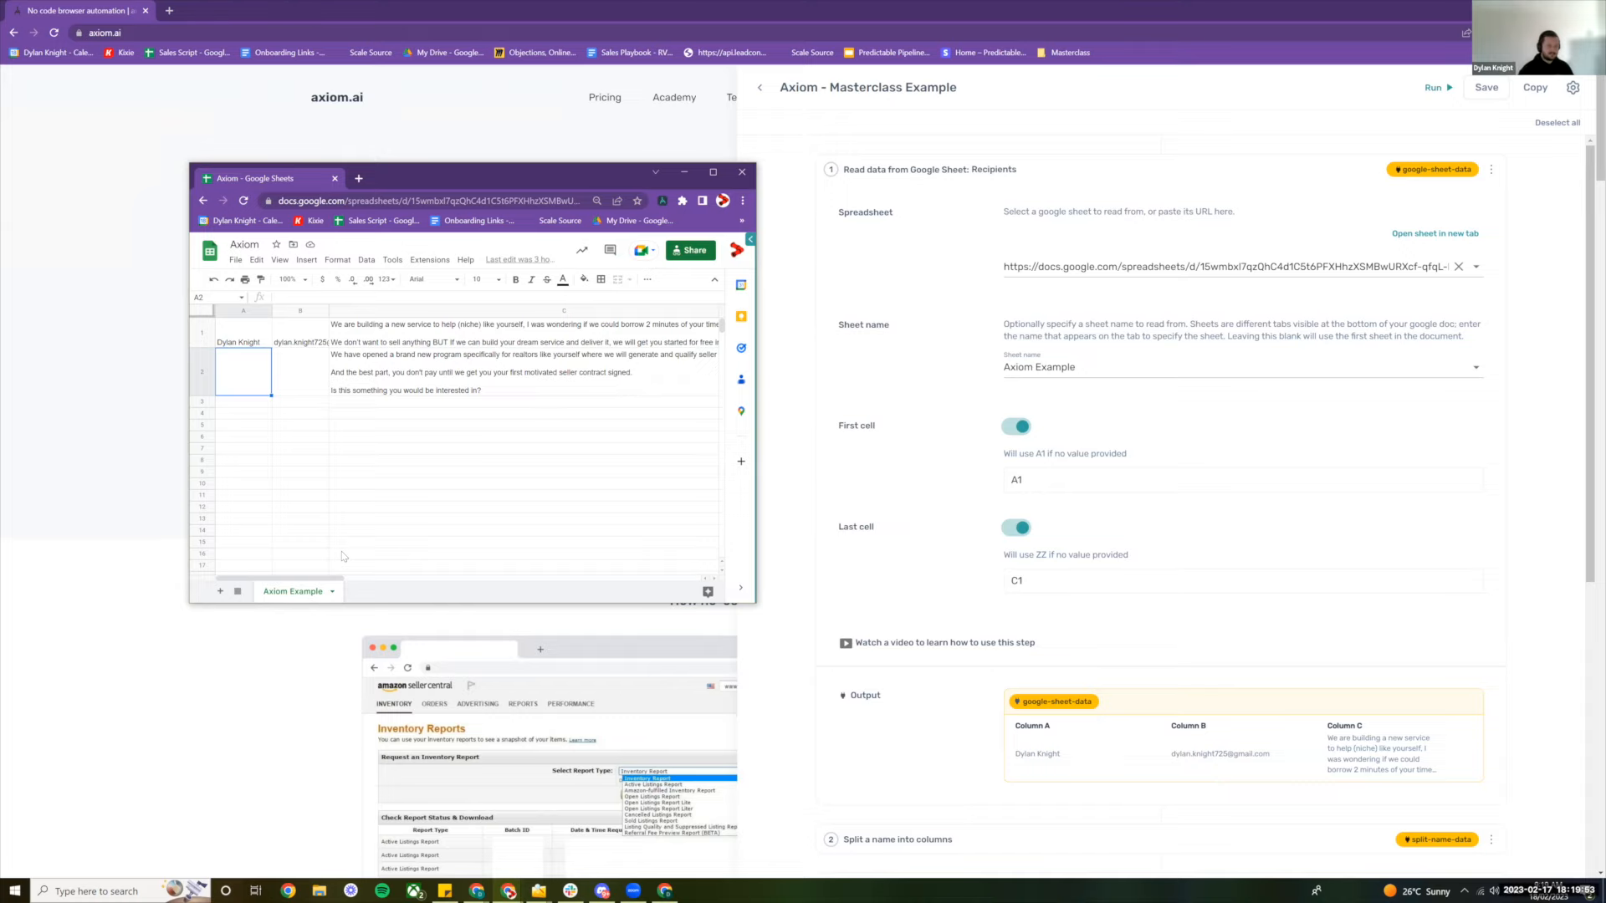
drag(536, 176, 455, 167)
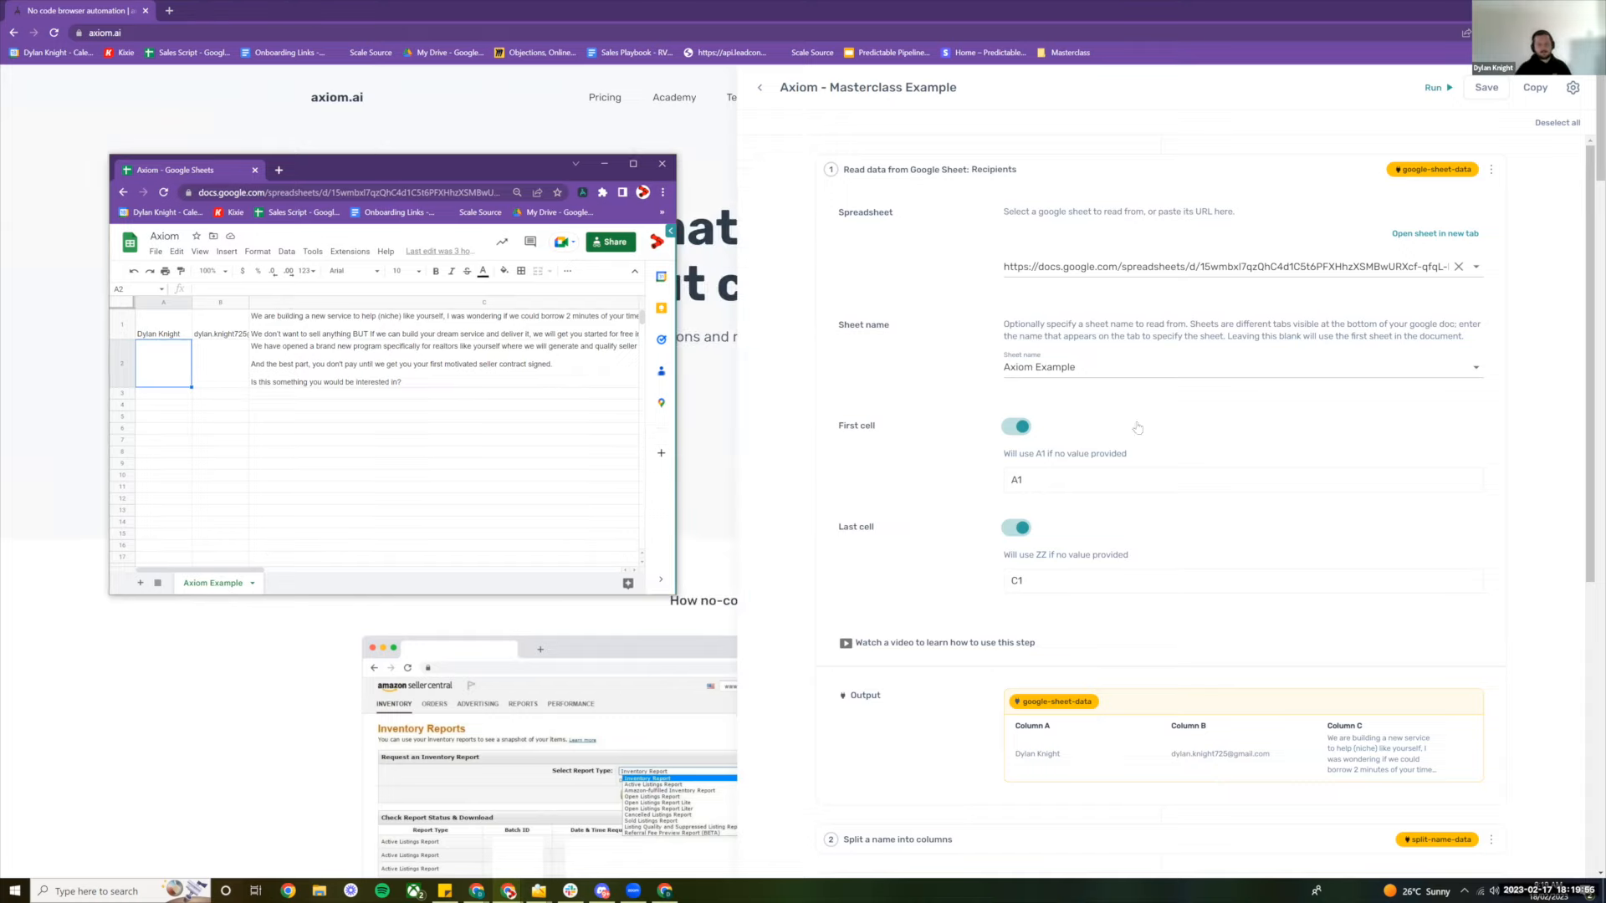
click(172, 326)
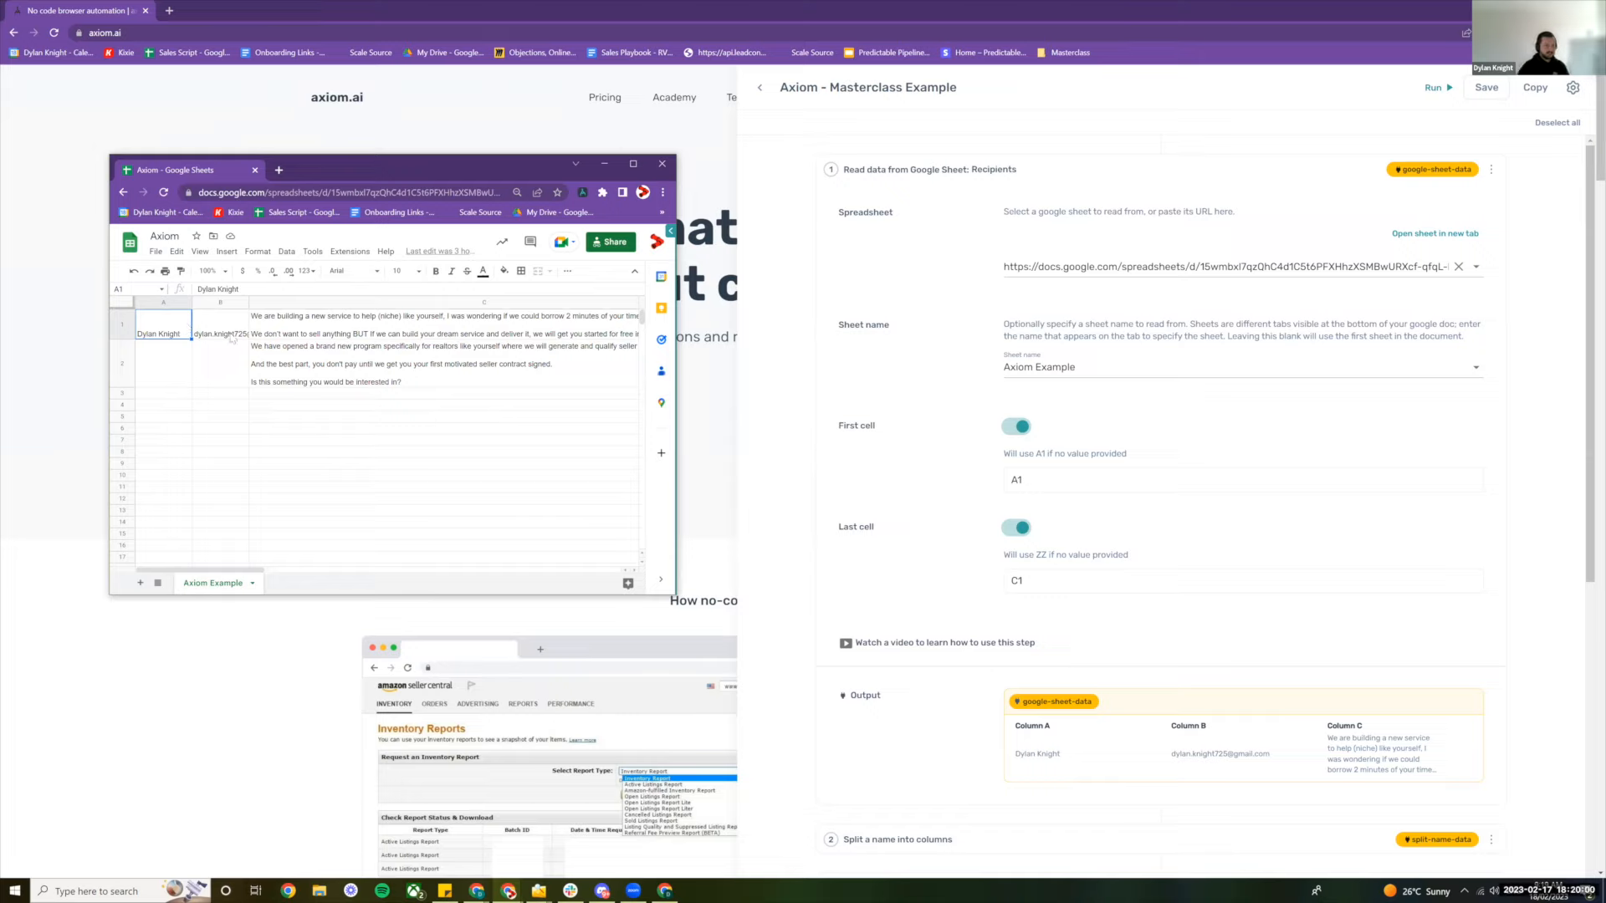
click(322, 341)
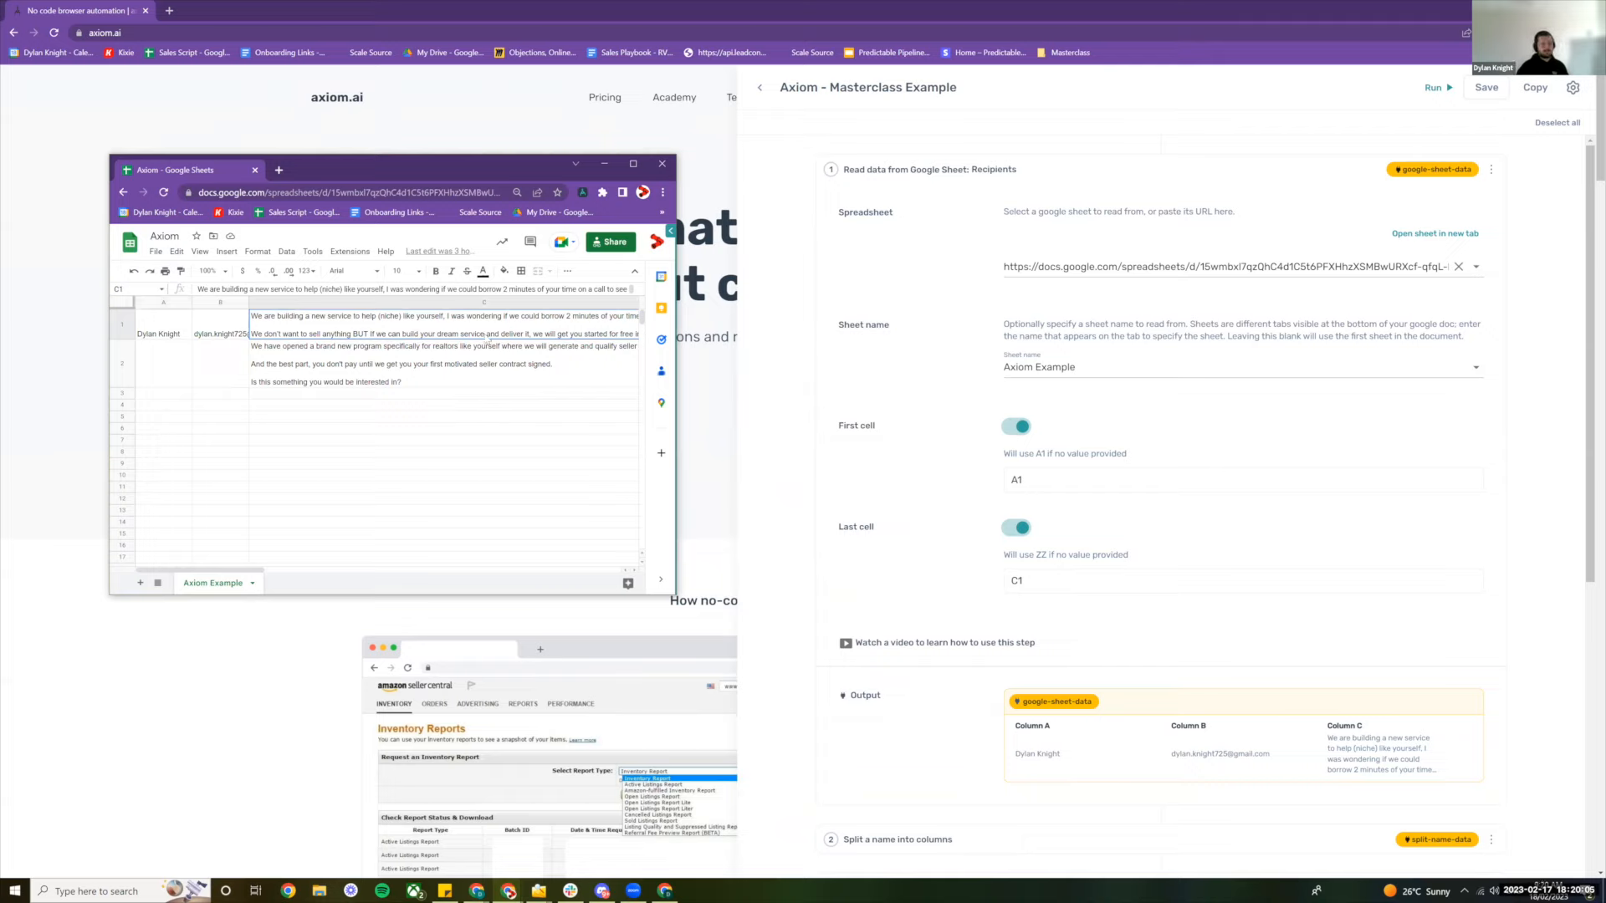
Replace the message in cell C1 with the realtor program message from C2, and clear C2
key(Return)
drag(604, 342, 101, 301)
click(467, 441)
click(259, 331)
key(Delete)
key(Down)
key(ctrl+c)
key(Up)
key(ctrl+v)
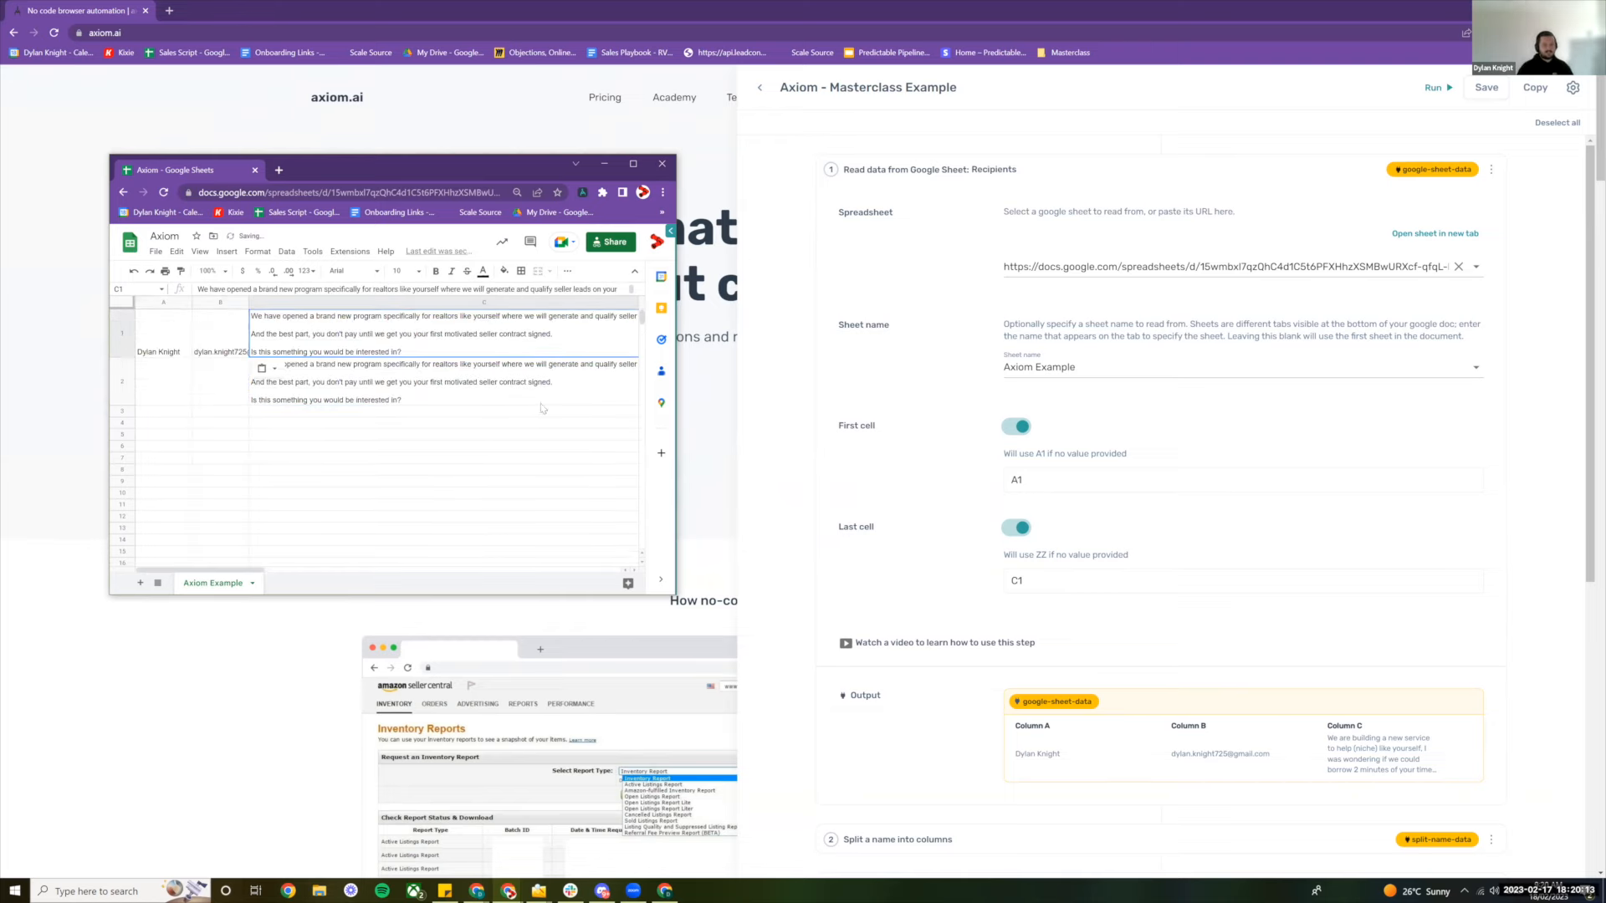
key(Down)
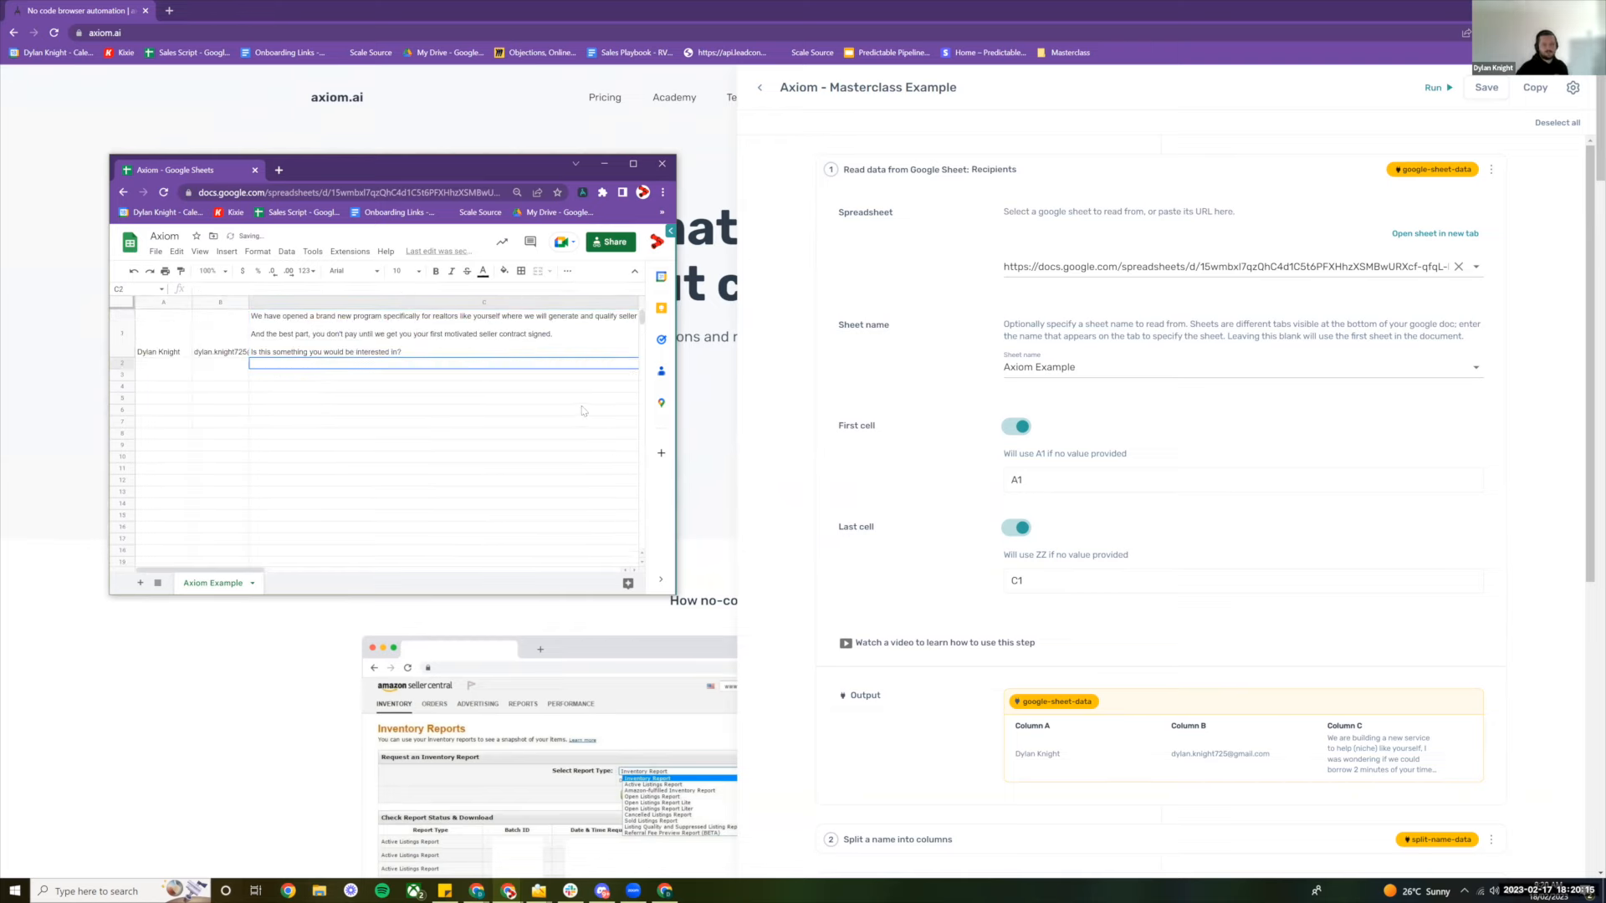
click(474, 343)
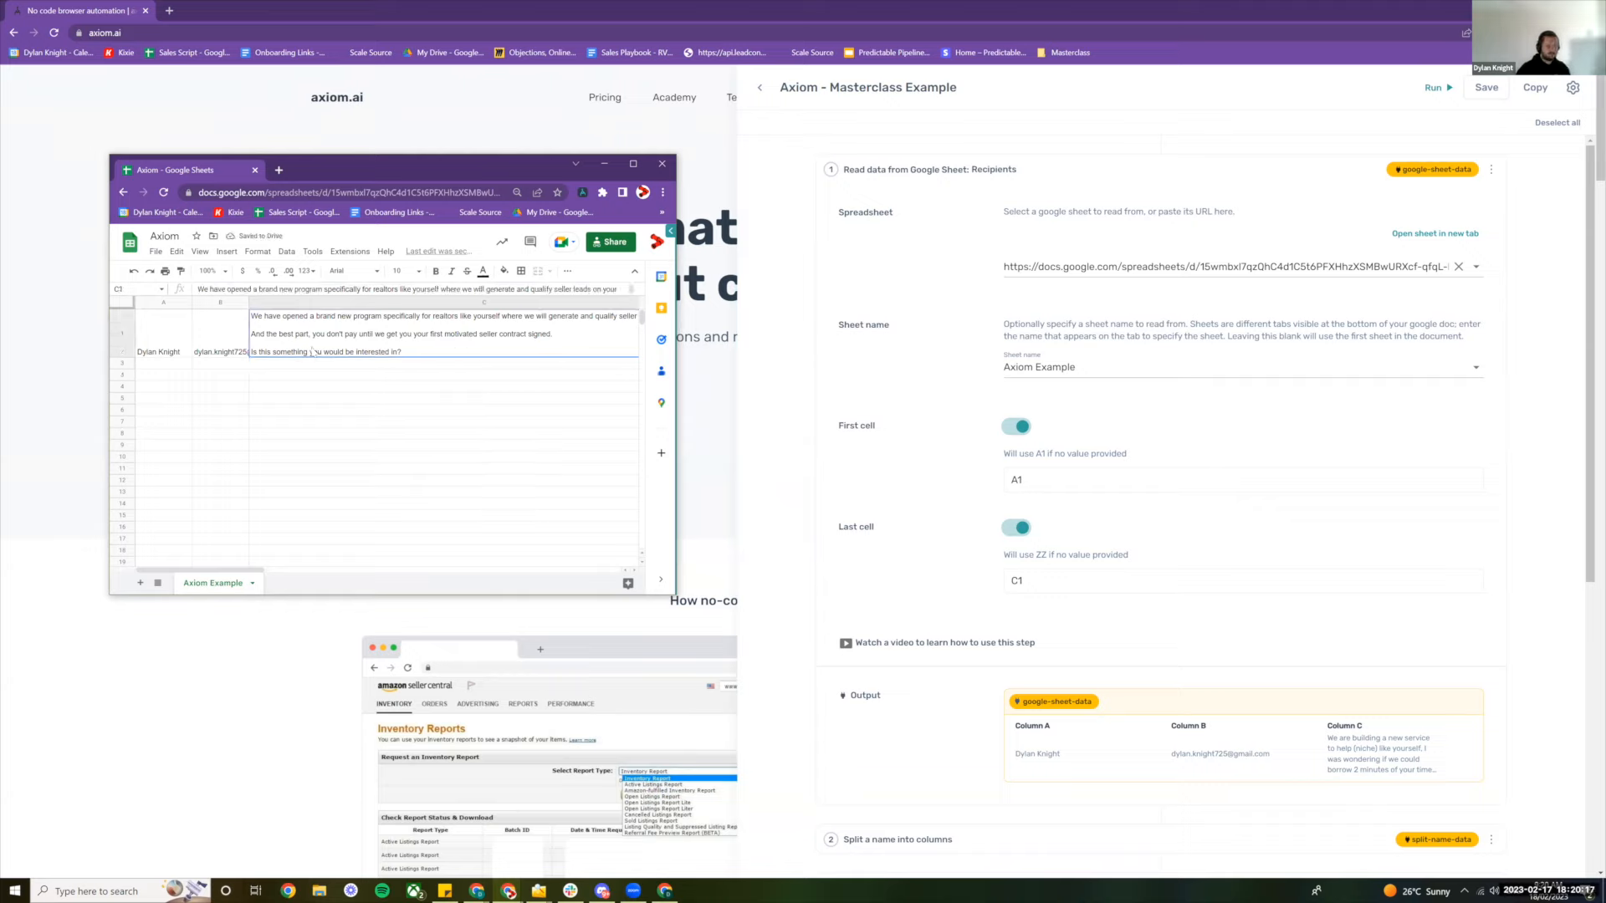
click(163, 374)
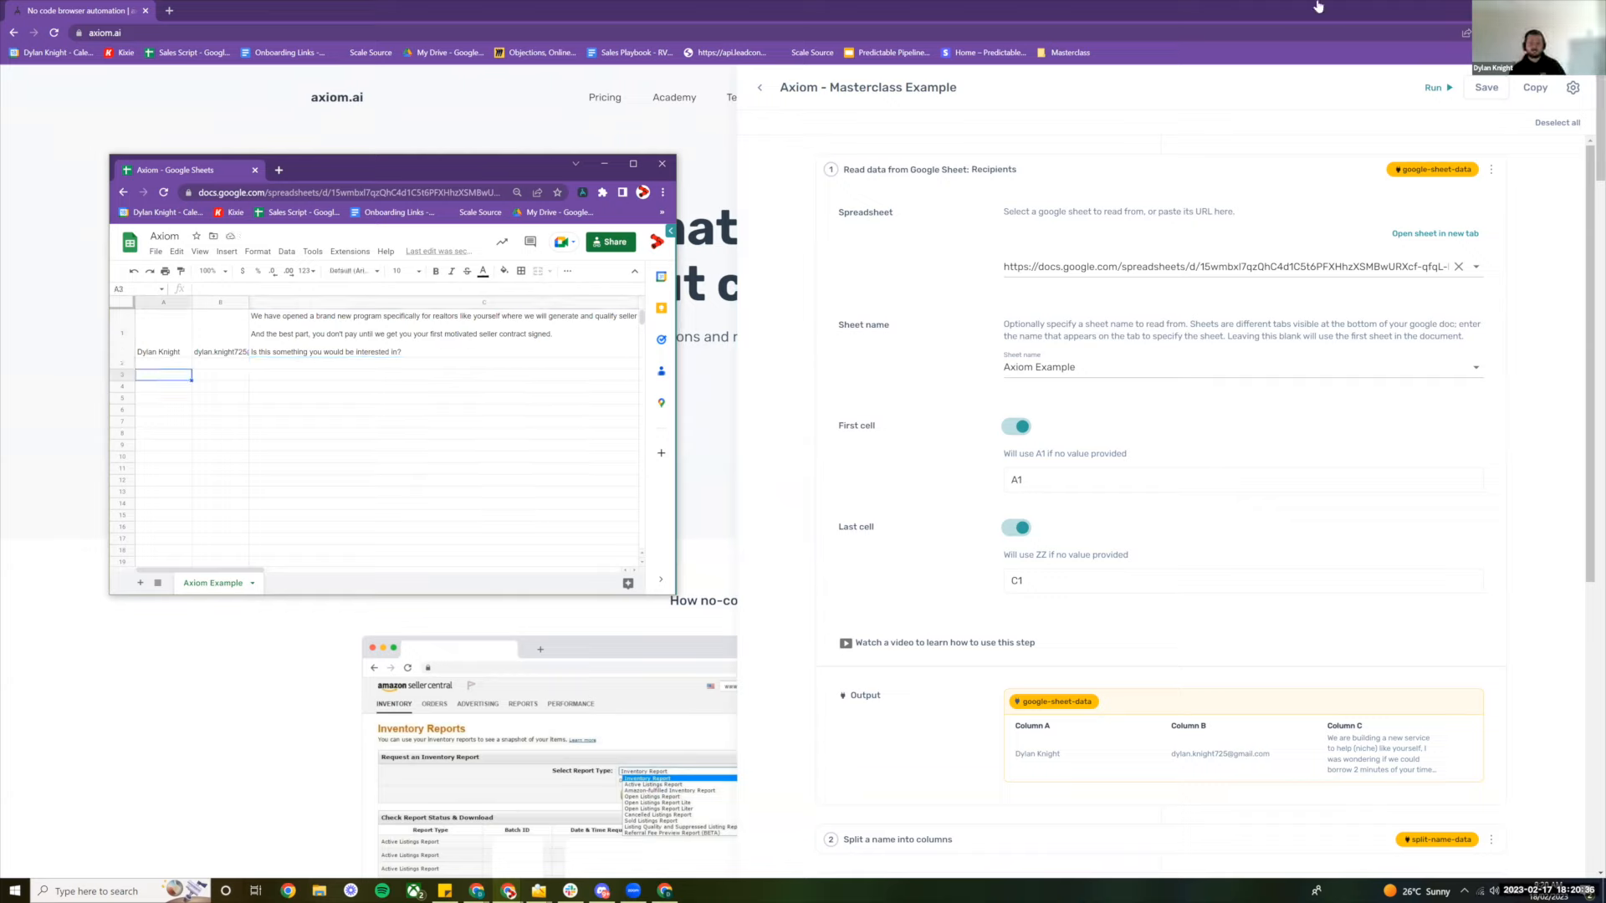
Select the spreadsheet URL in the Read data step, and bring the Axiom sheet back to review cells A1, B1, and C1
click(1229, 268)
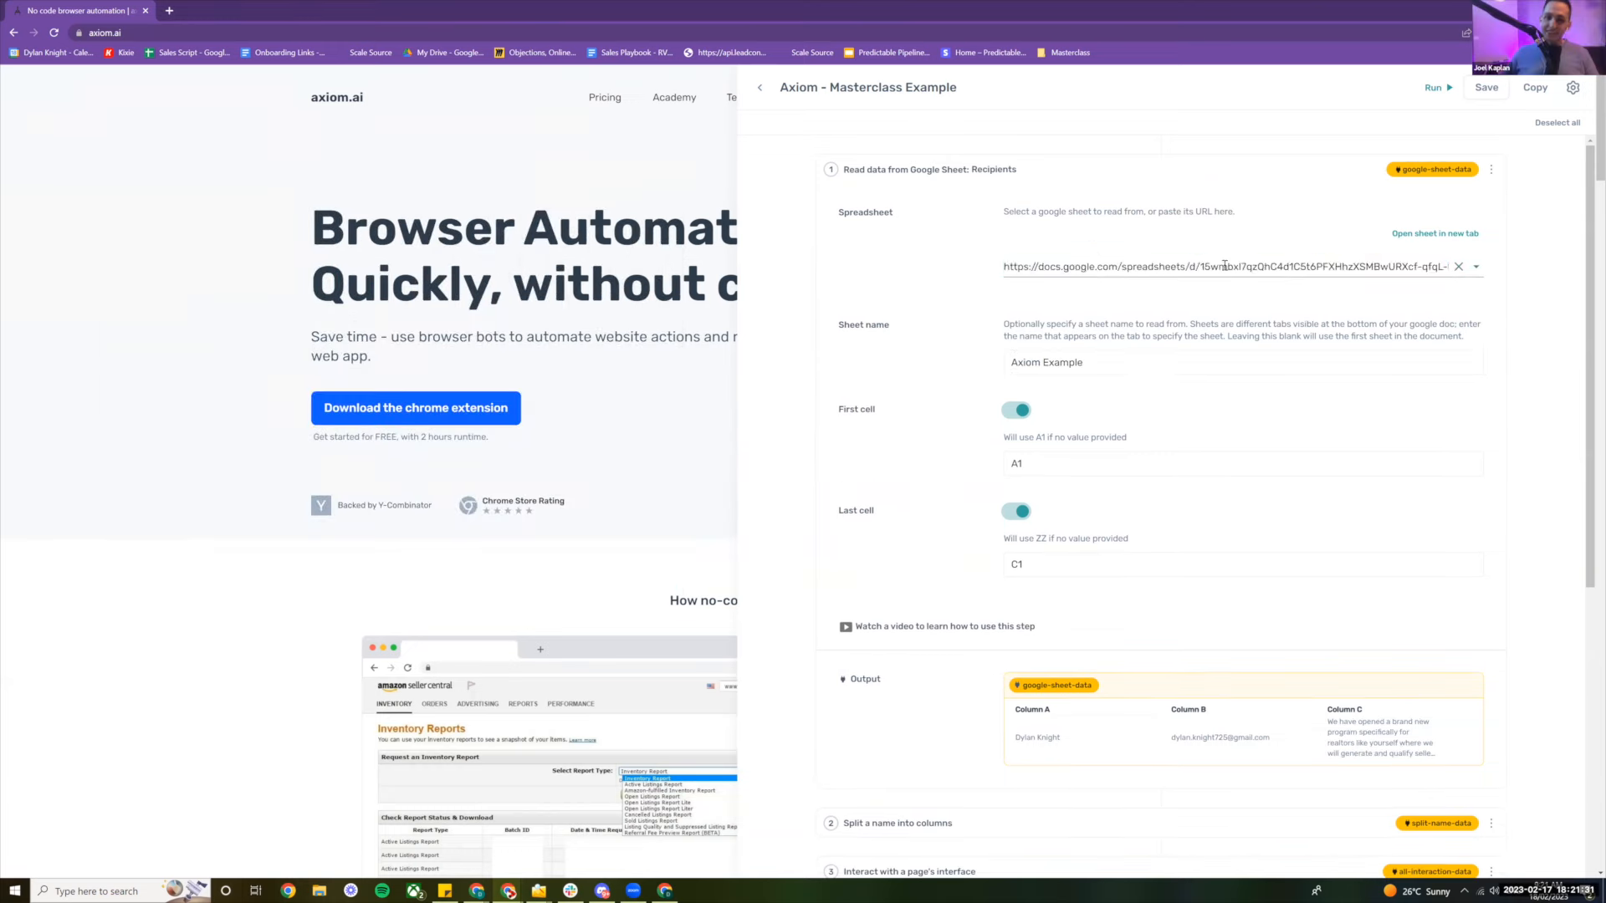
click(1225, 266)
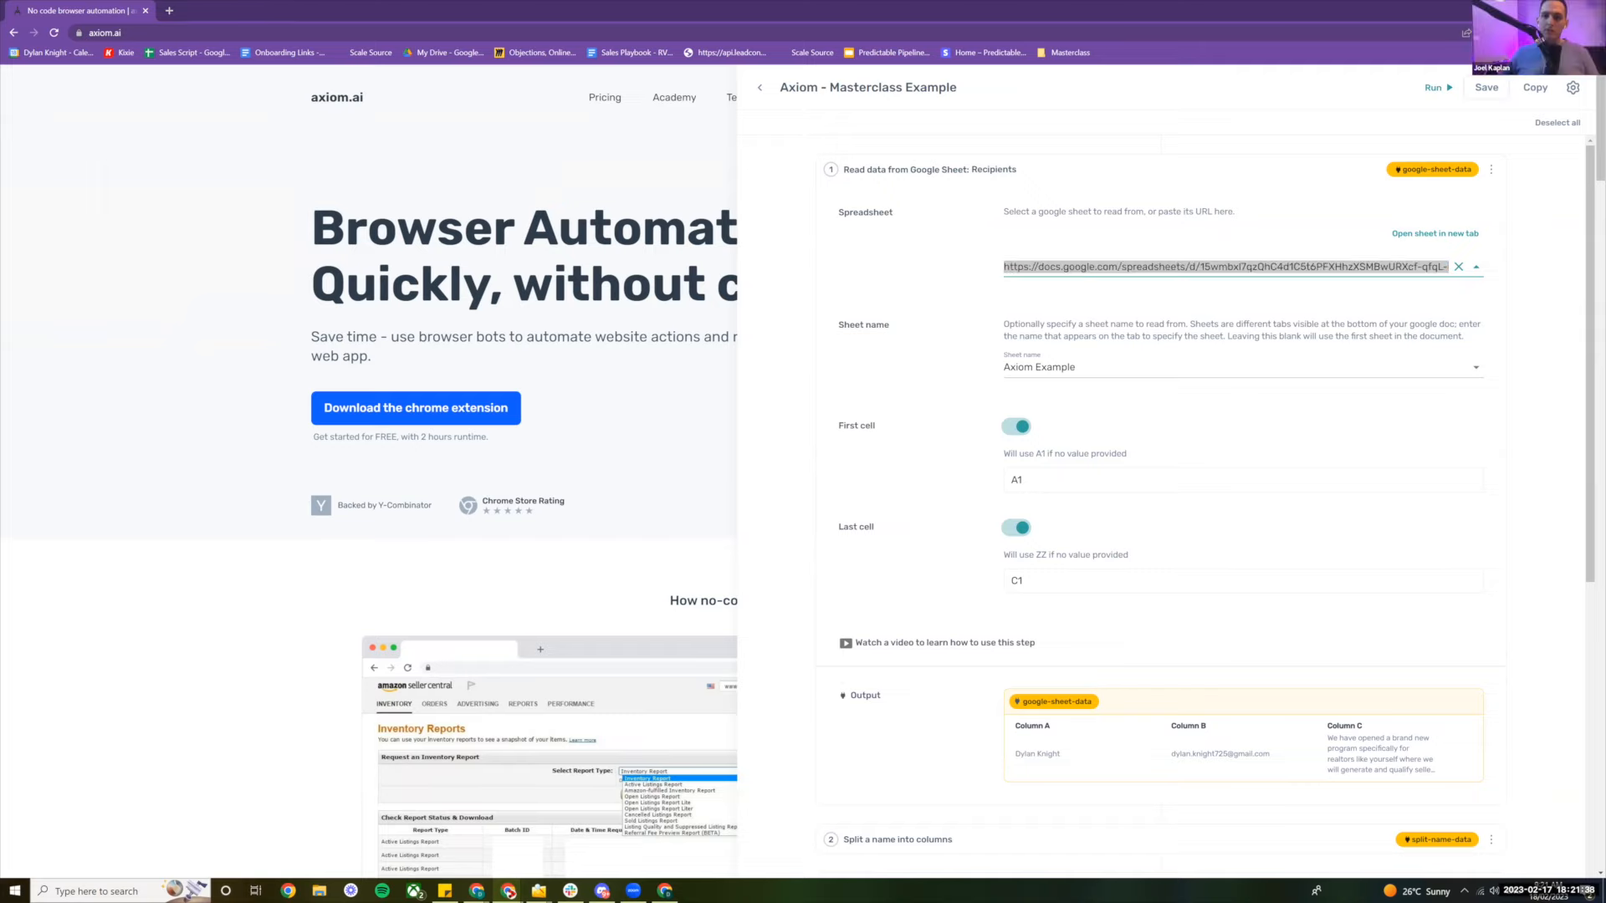
drag(349, 0, 349, 328)
click(142, 326)
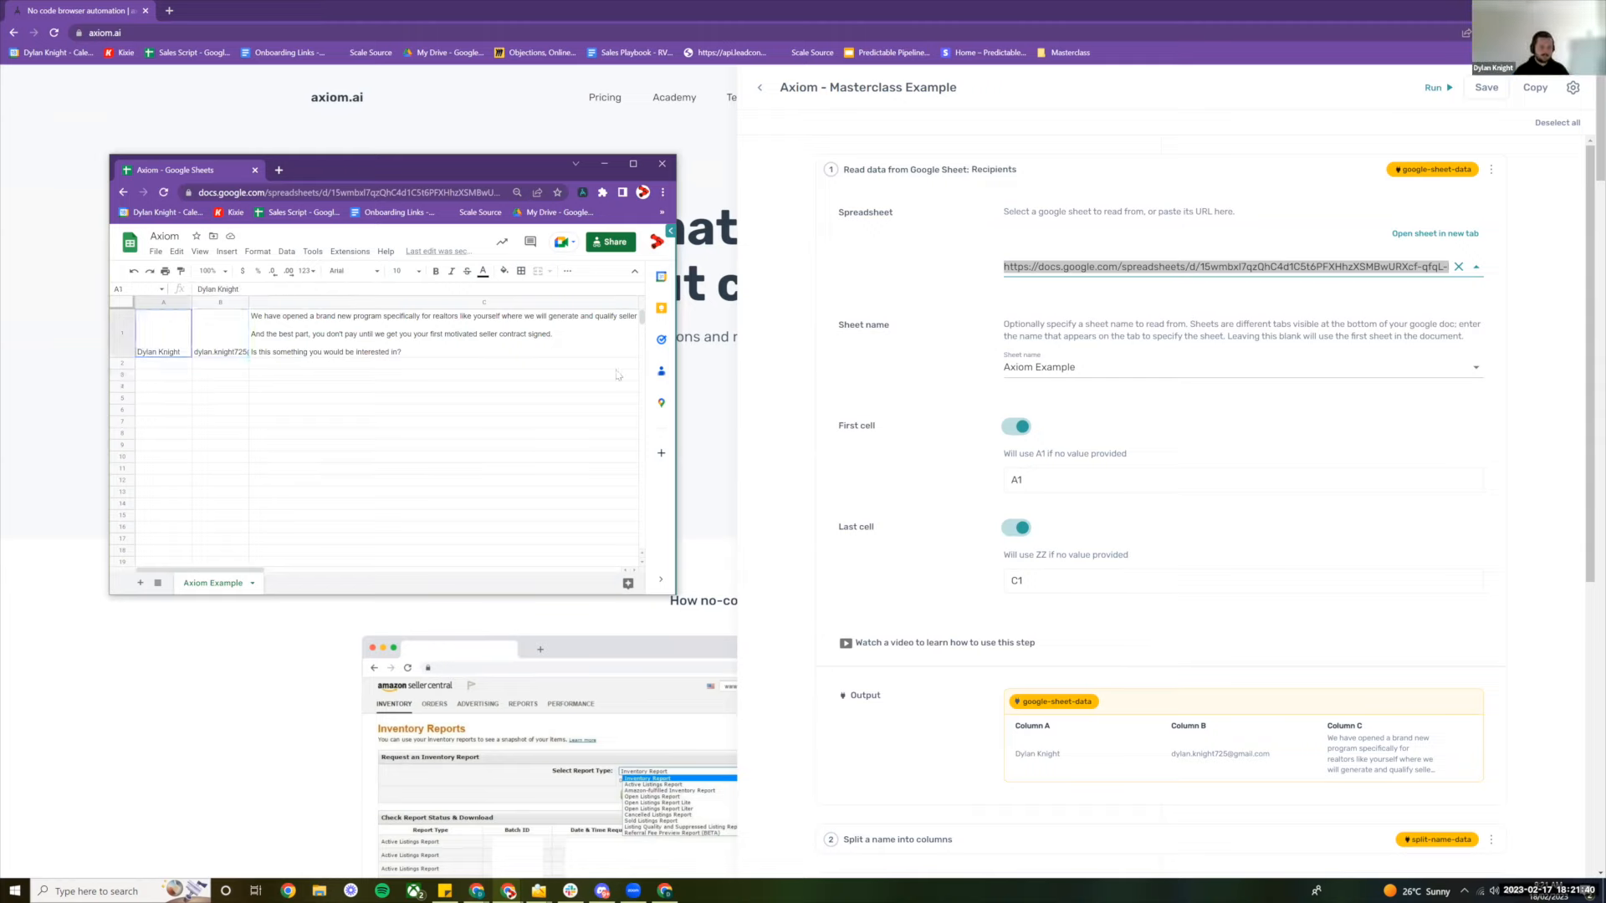
click(223, 343)
key(Right)
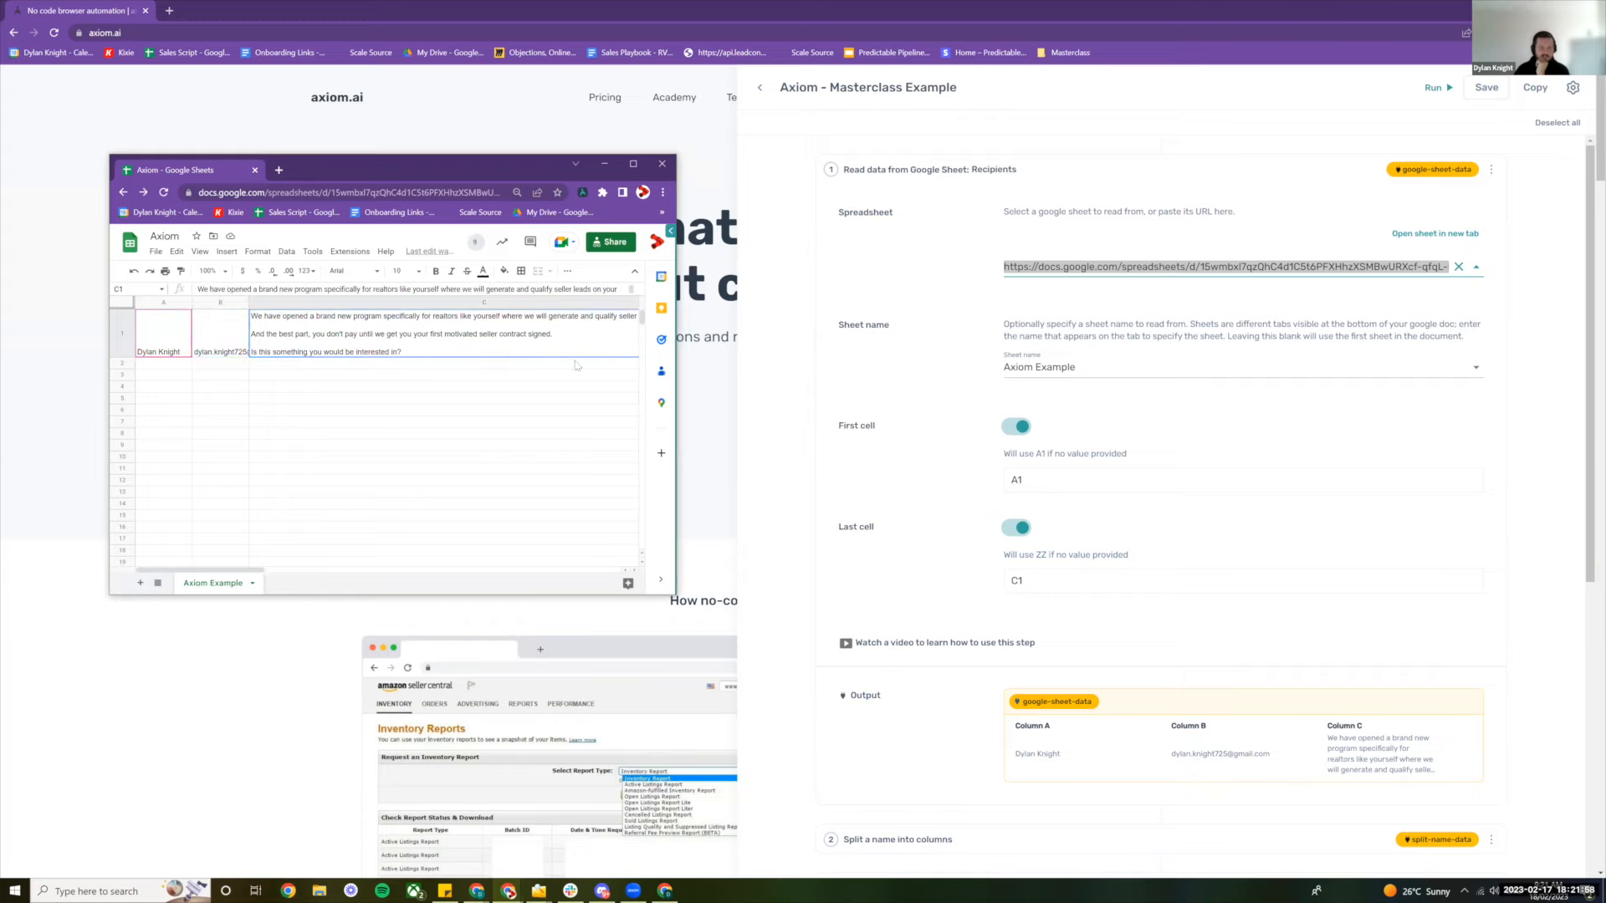
Clear the spreadsheet URL selection and bring the Axiom sheet back beside the Read data step
click(1120, 272)
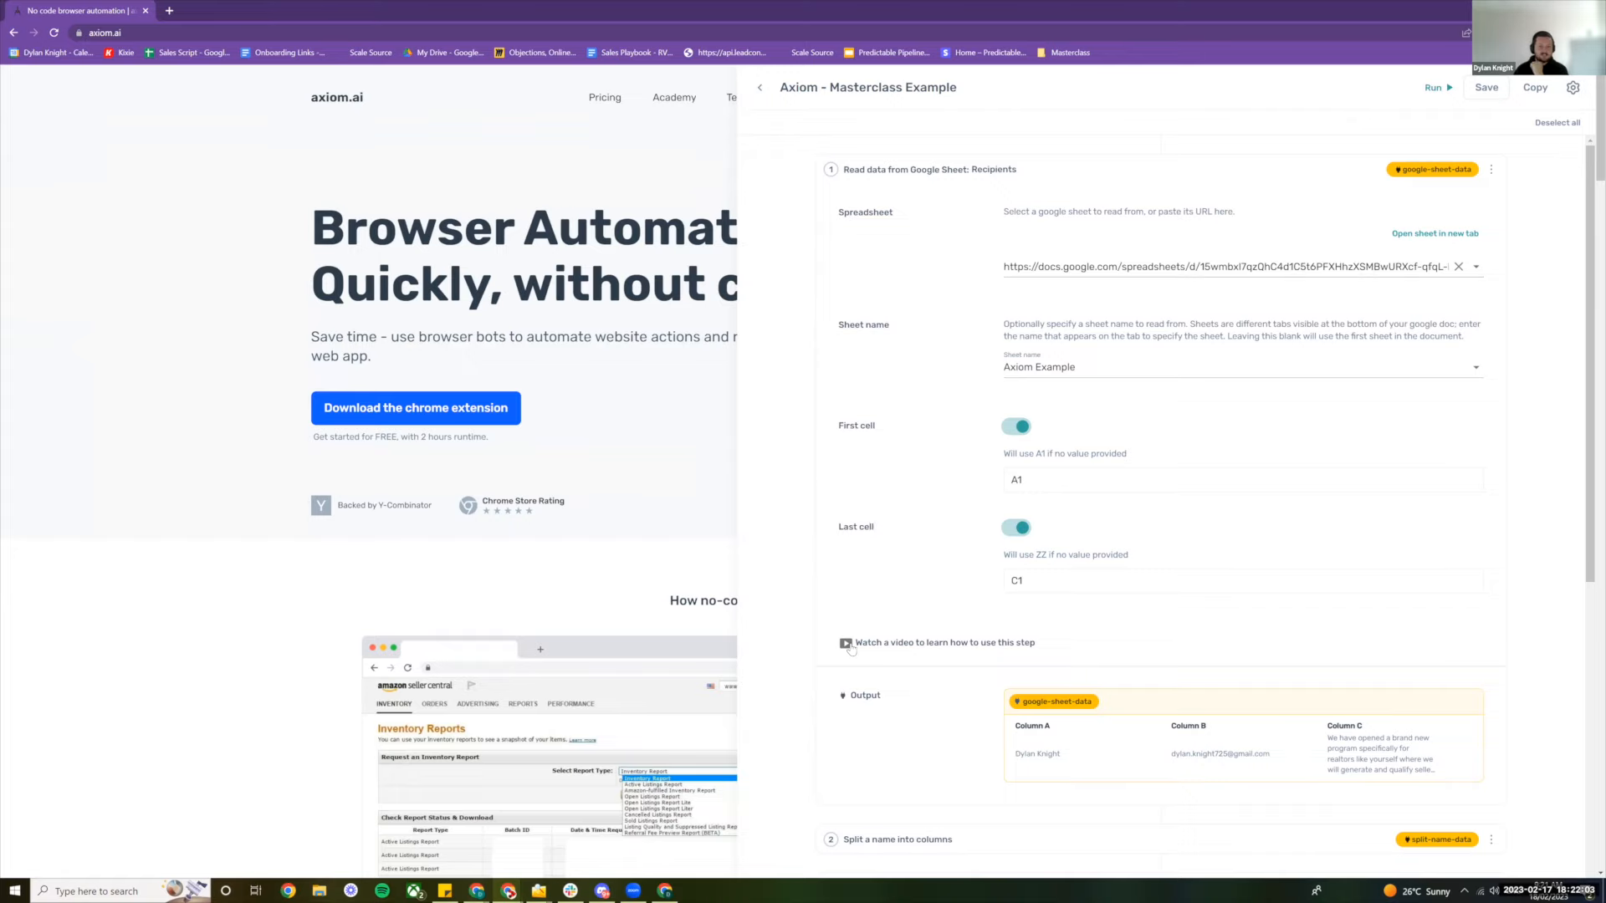
click(665, 889)
click(665, 889)
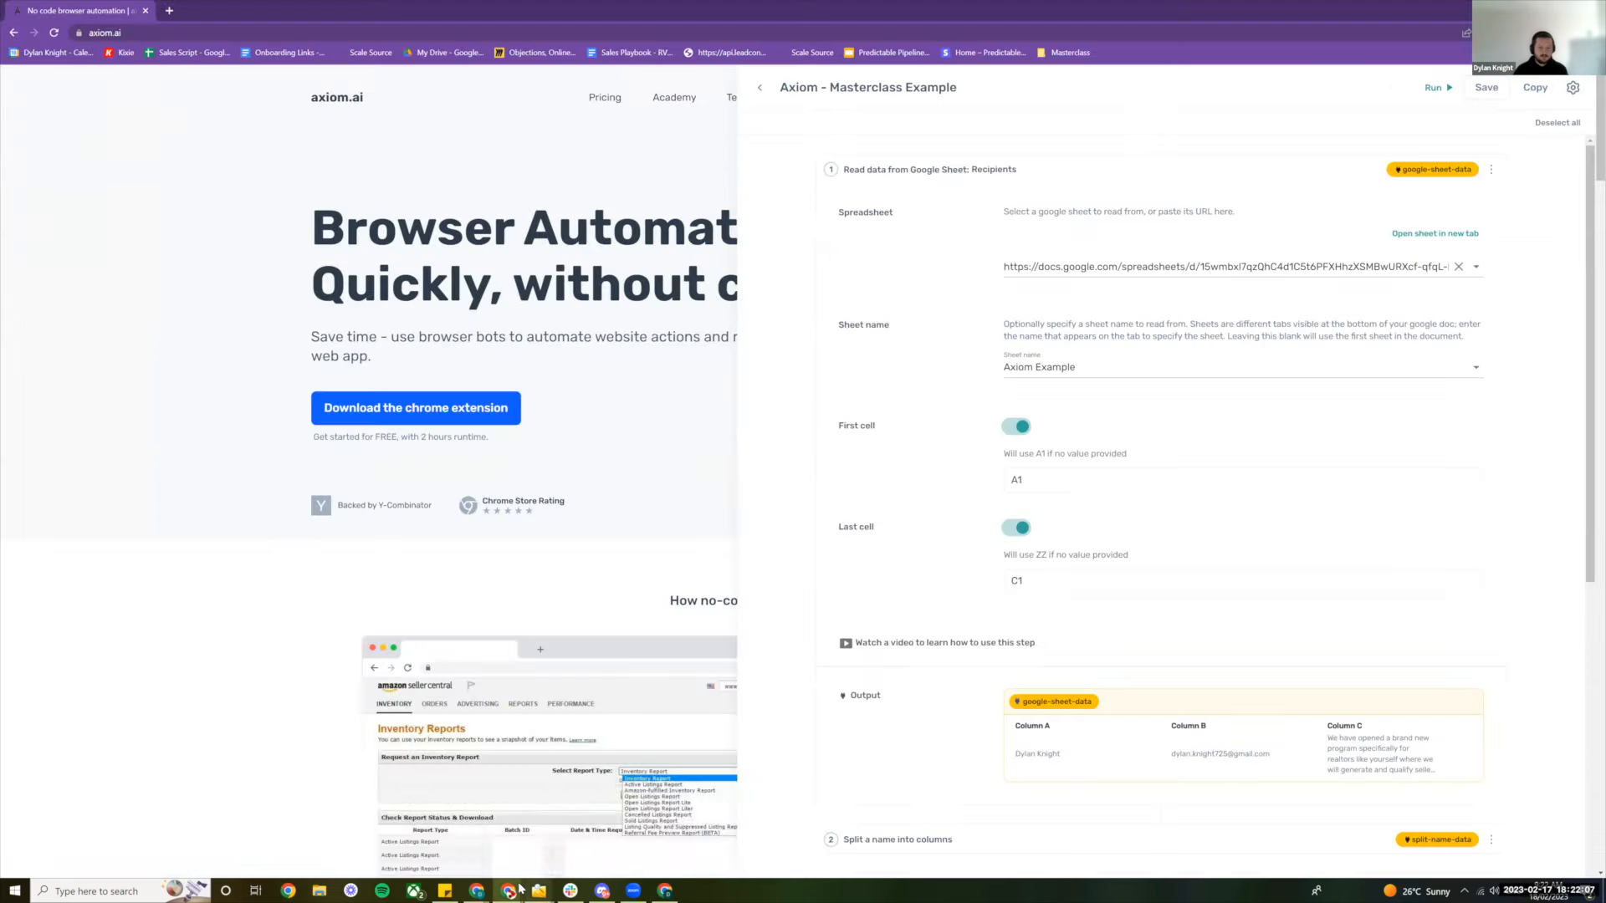
mouse_move(515, 888)
click(779, 836)
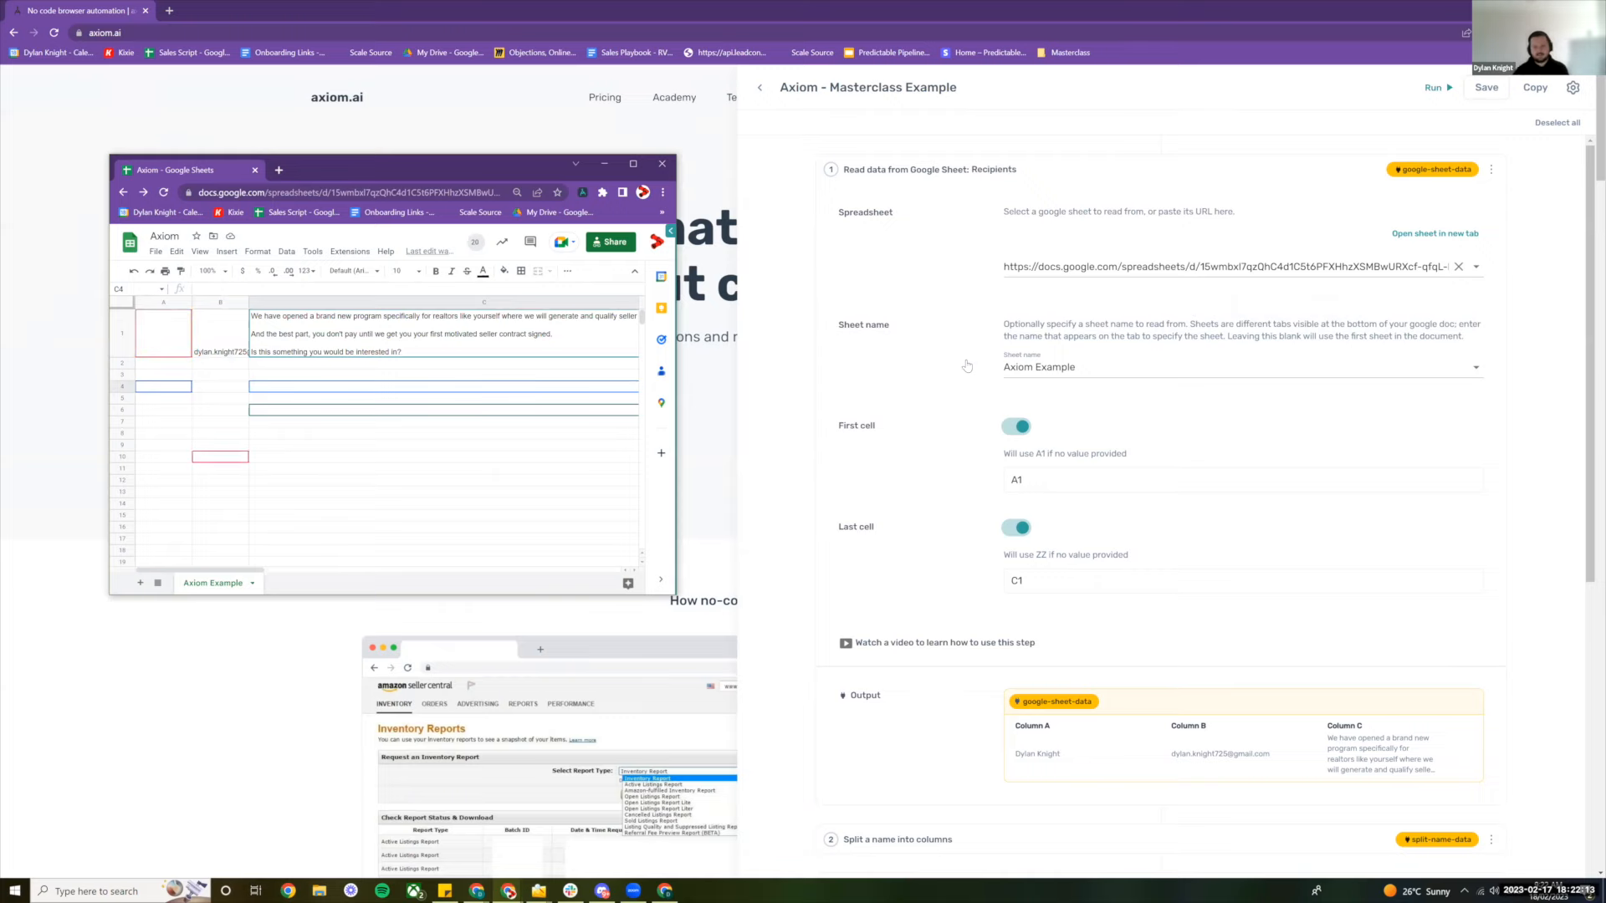
Review the sheet name, first cell, and last cell settings of the Read data from Google Sheet: Recipients step
scroll(966, 365, down, 1)
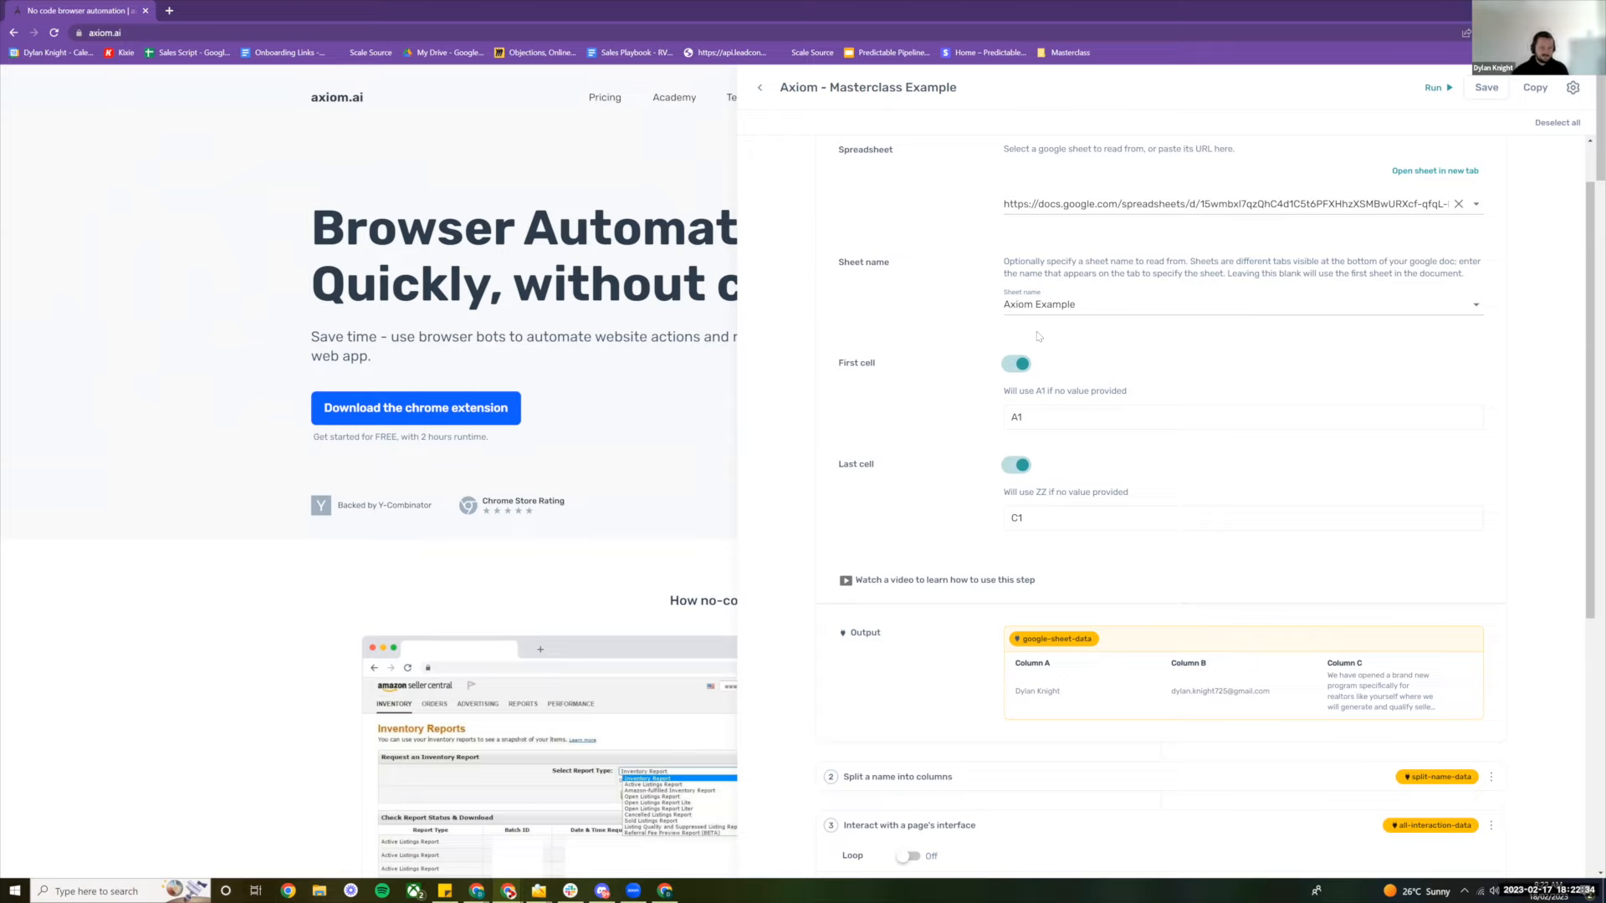
scroll(992, 357, down, 1)
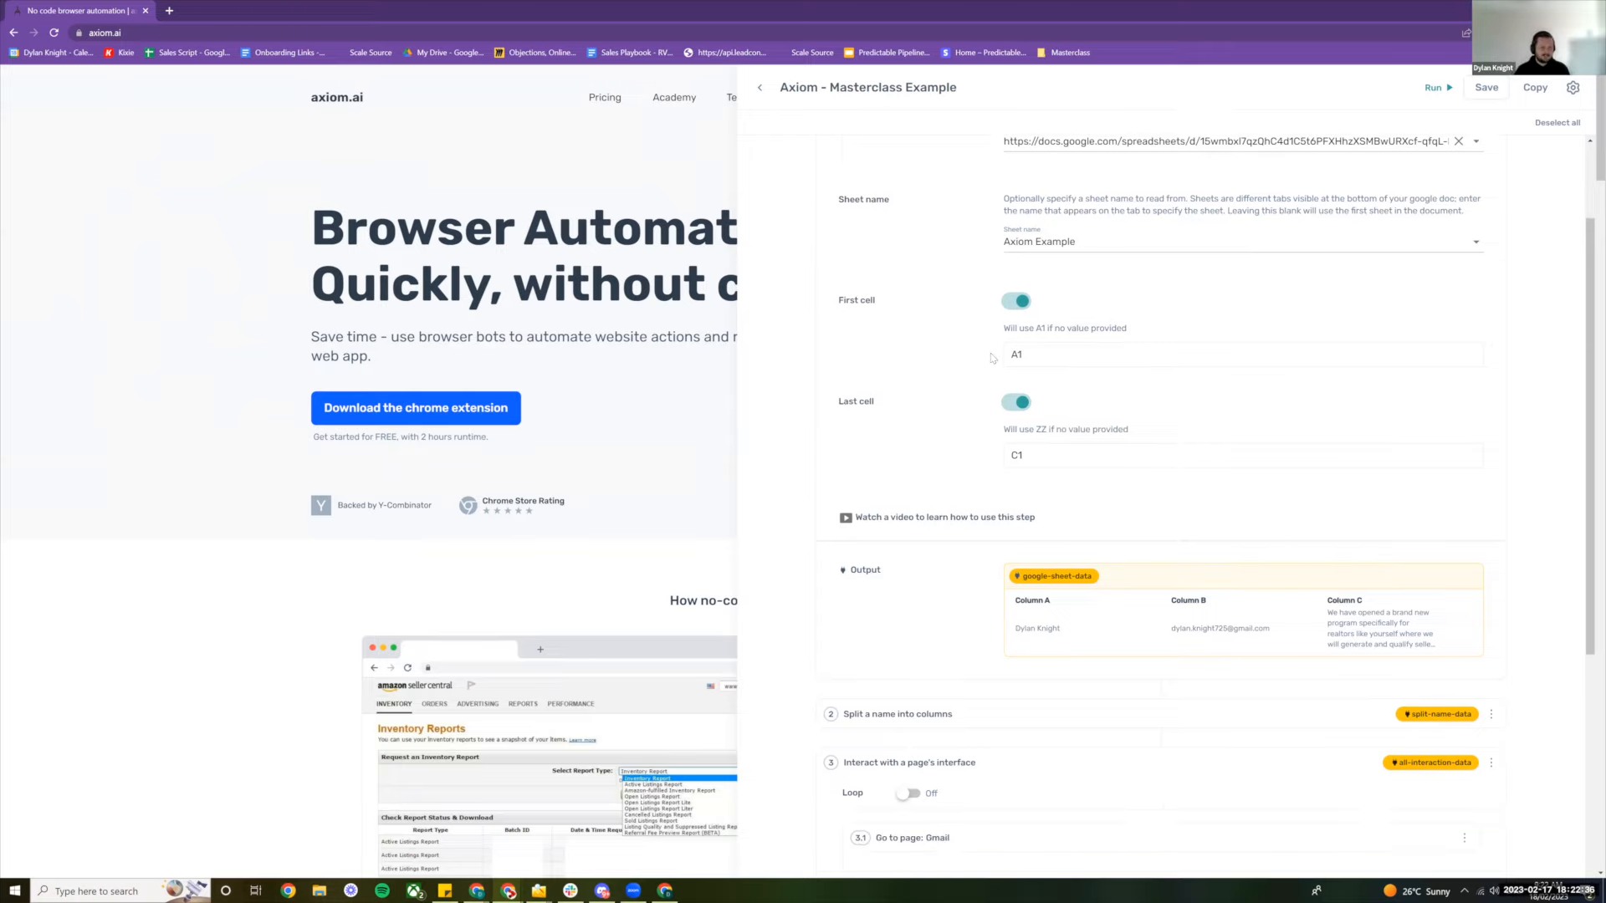
click(1005, 358)
scroll(954, 473, up, 2)
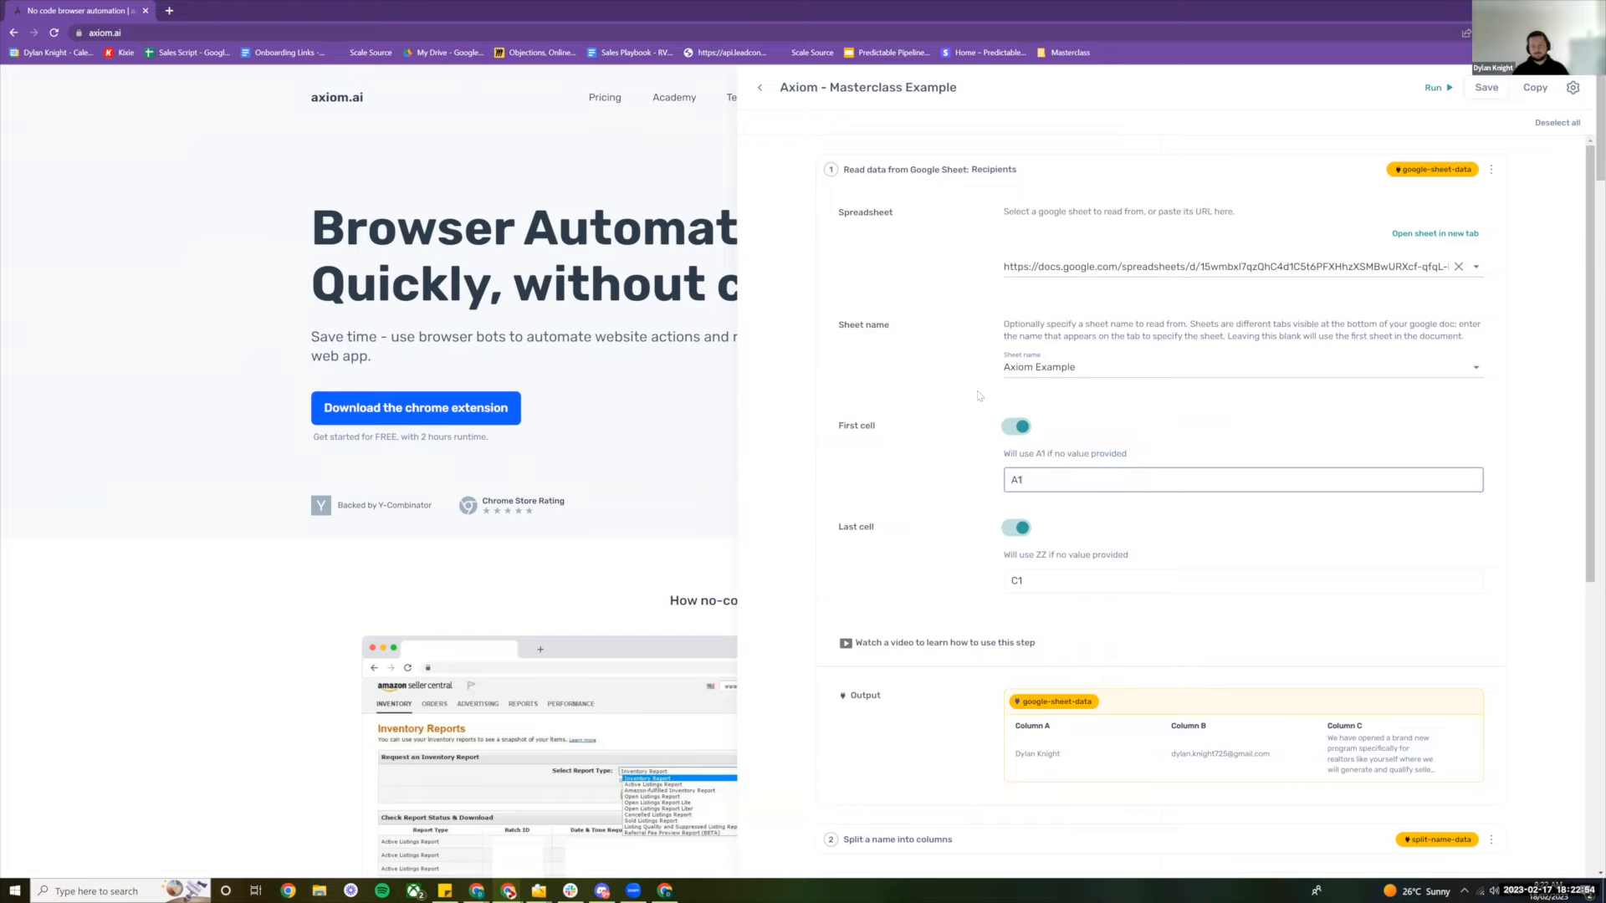
scroll(980, 395, down, 2)
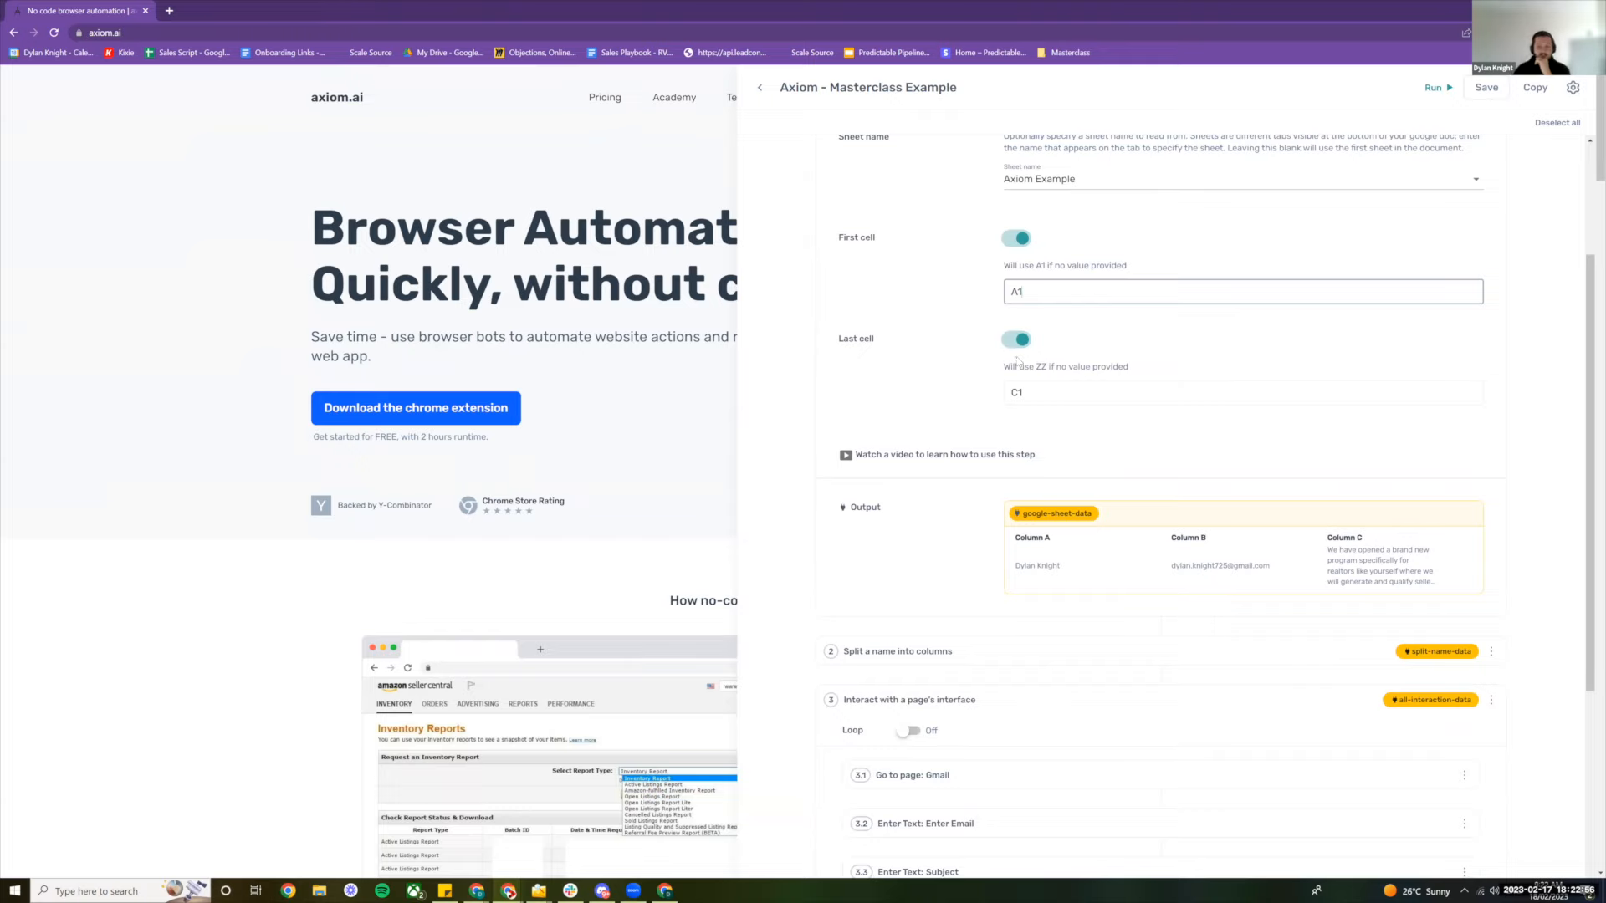
scroll(944, 305, up, 2)
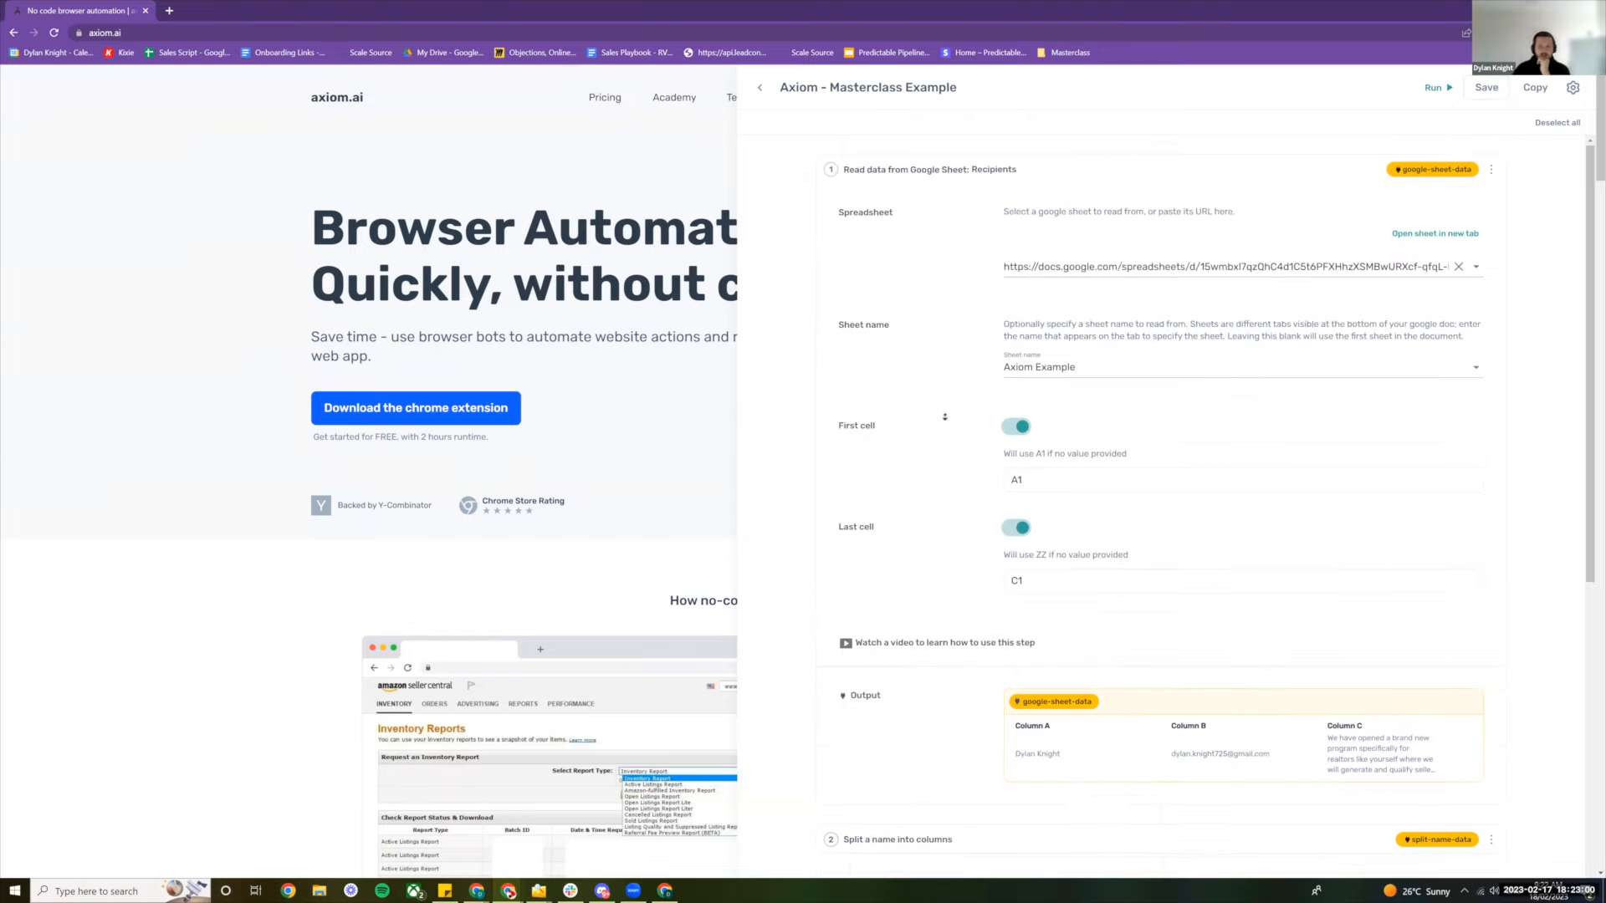
scroll(970, 326, down, 1)
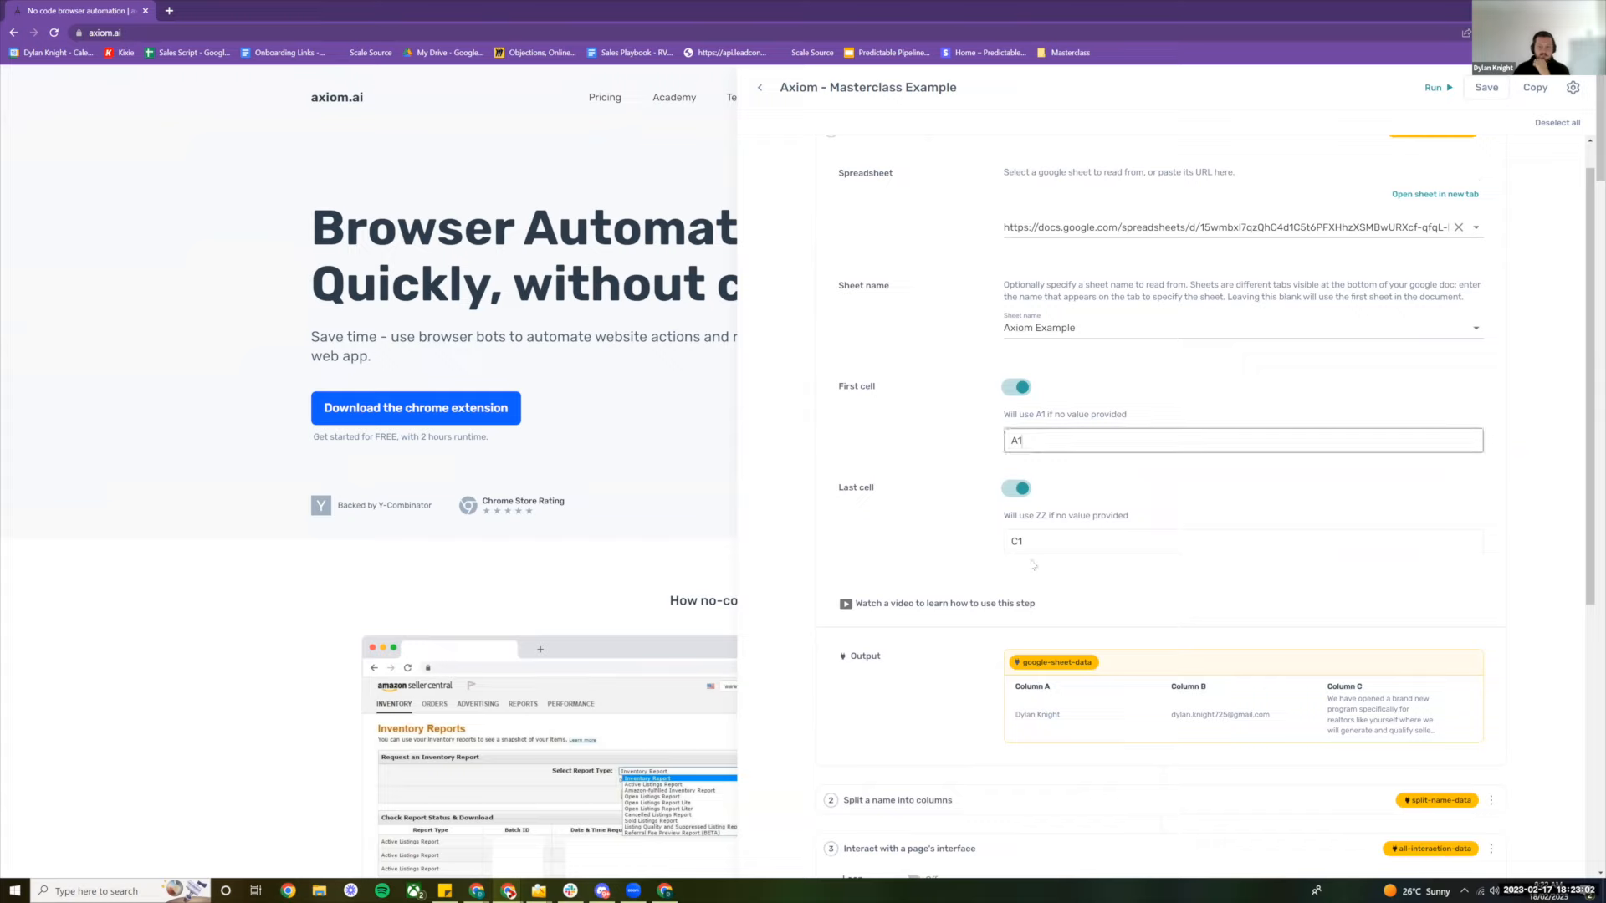
click(1086, 545)
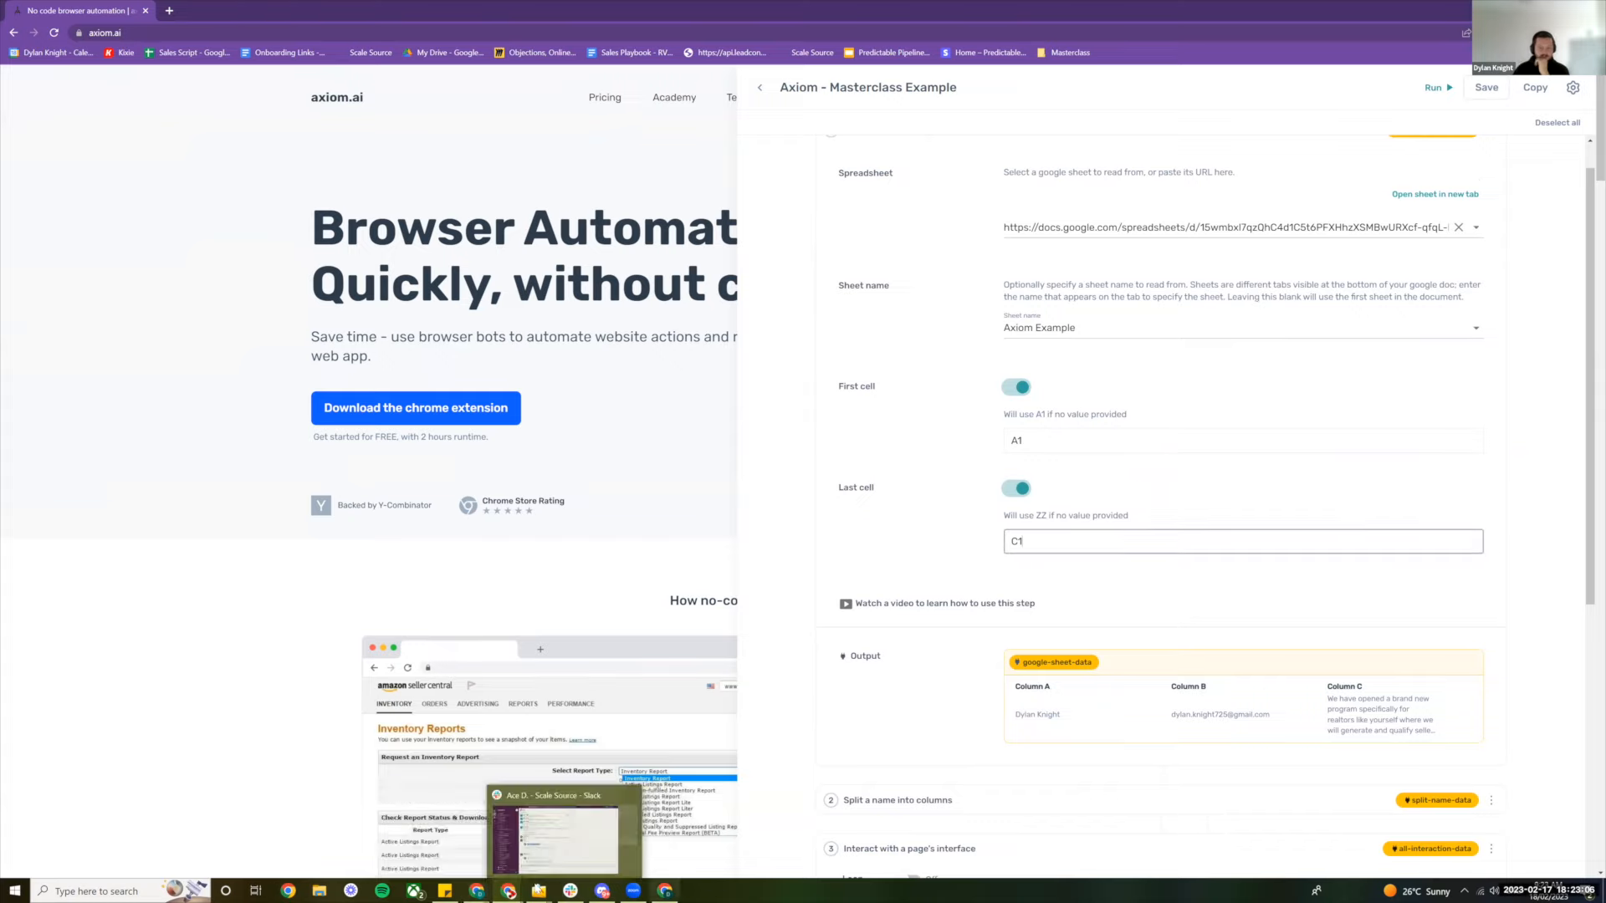
Open the Axiom sheet full screen, examine the area around columns C to E, and return to the automation
mouse_move(512, 890)
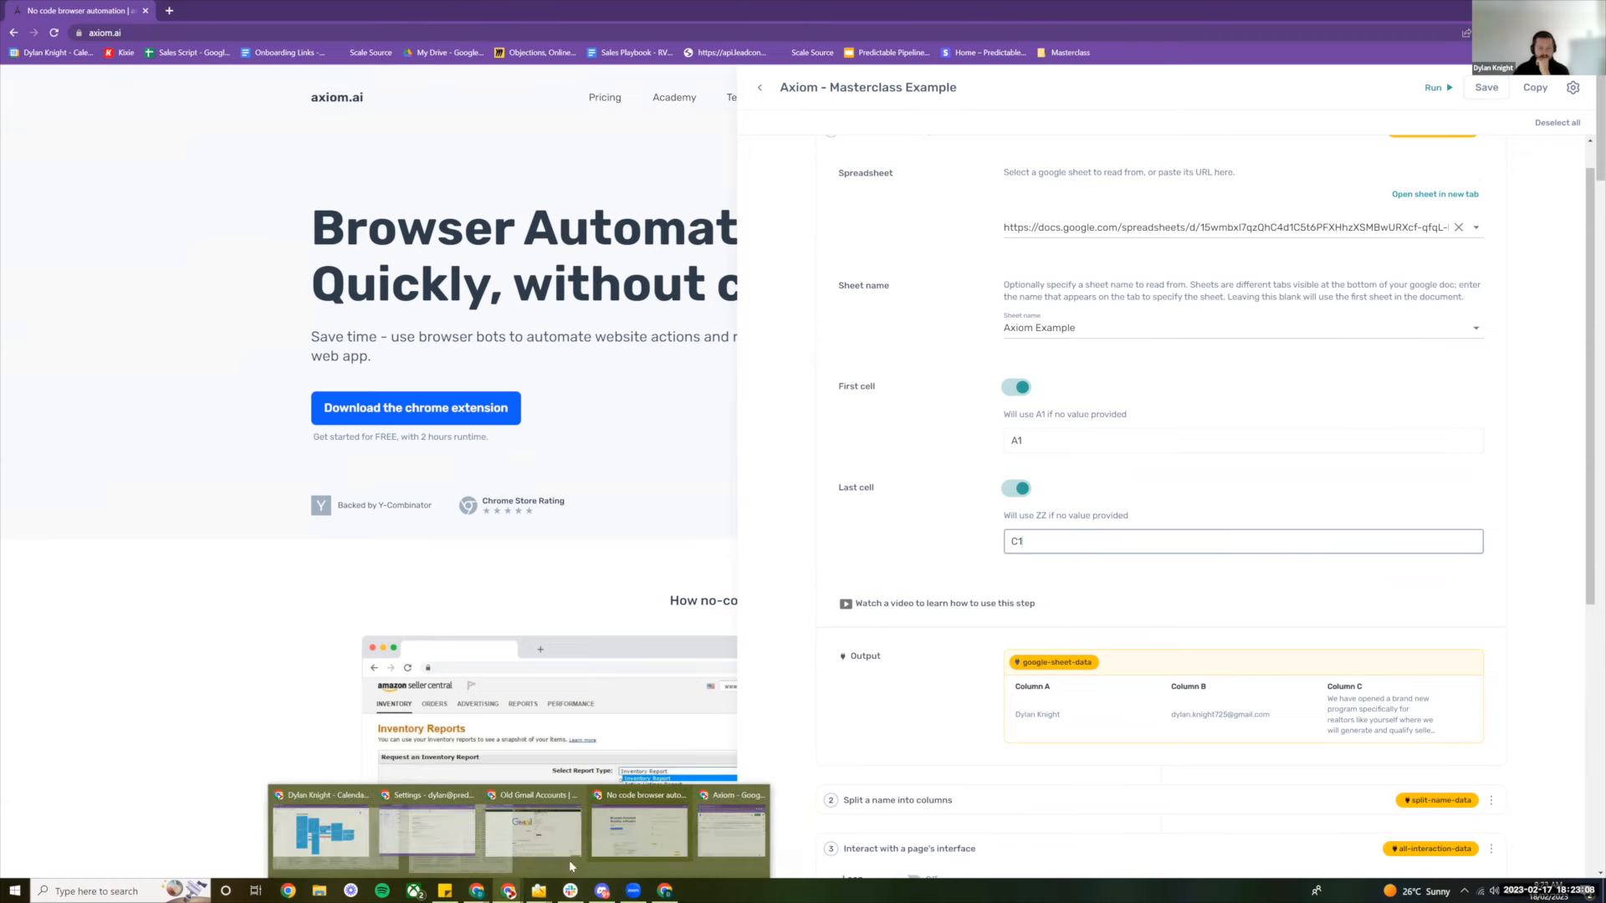
click(778, 835)
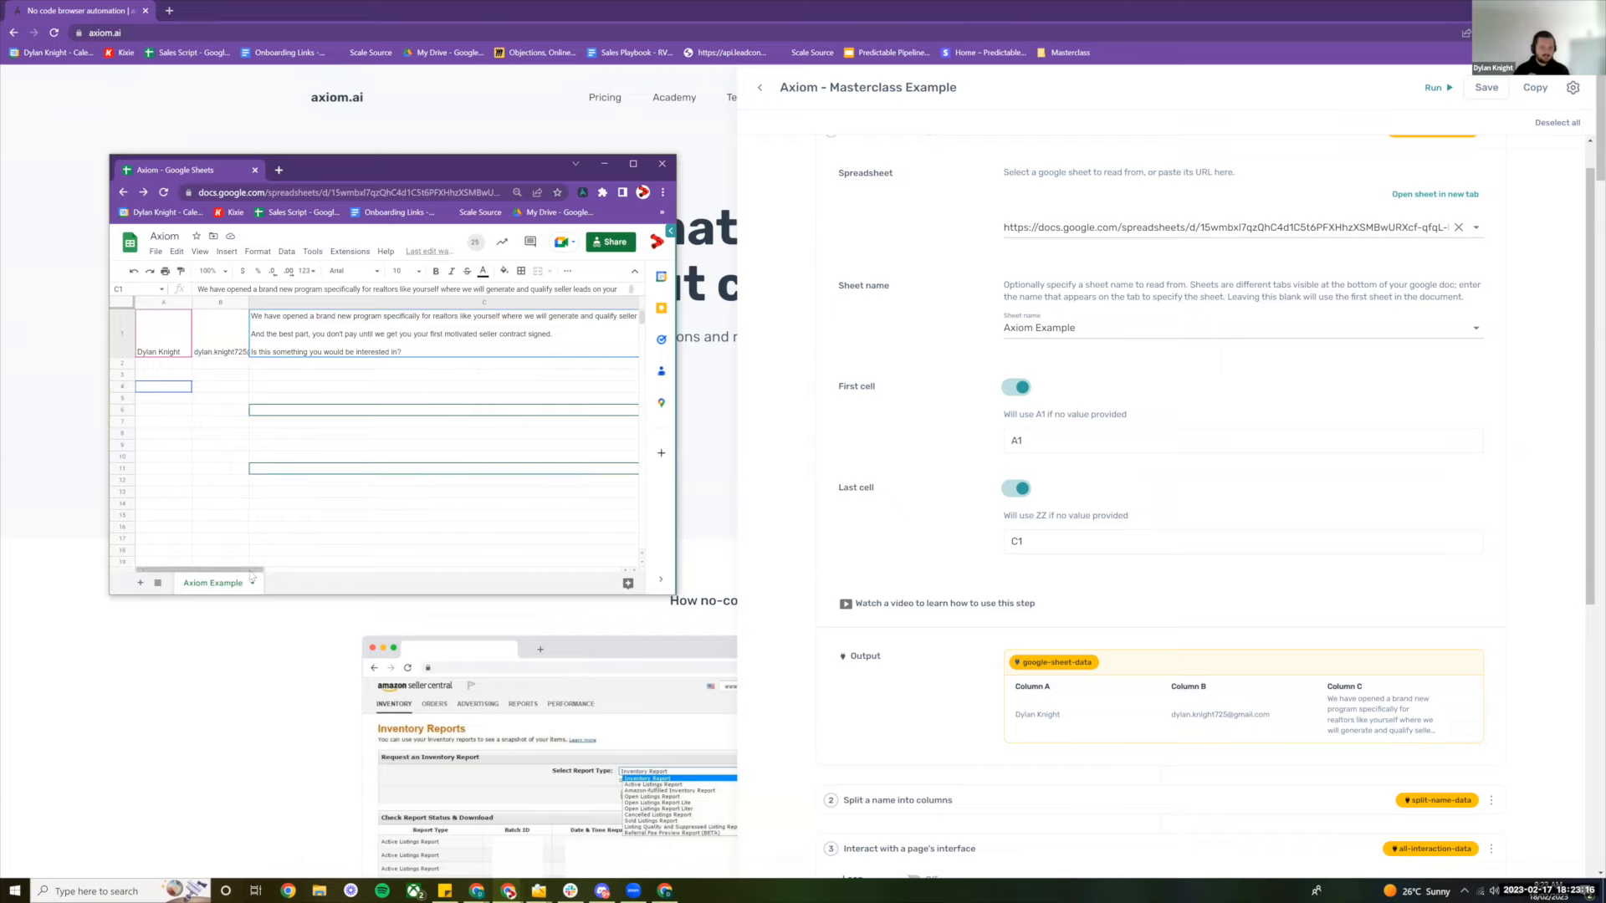
scroll(292, 556, right, 3)
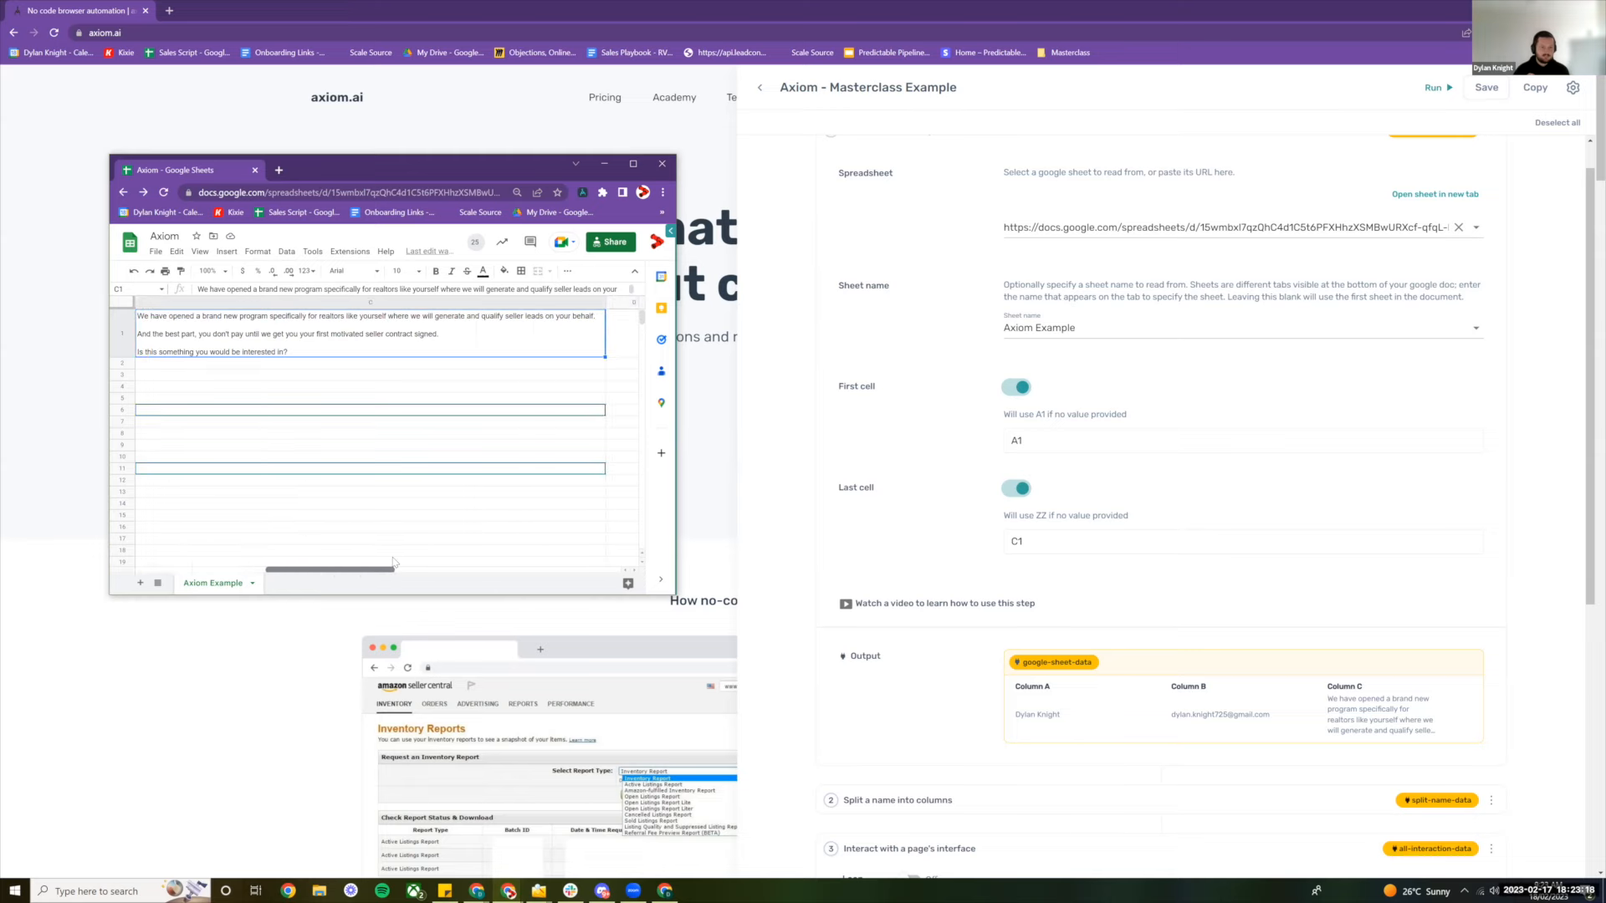
click(627, 302)
click(633, 164)
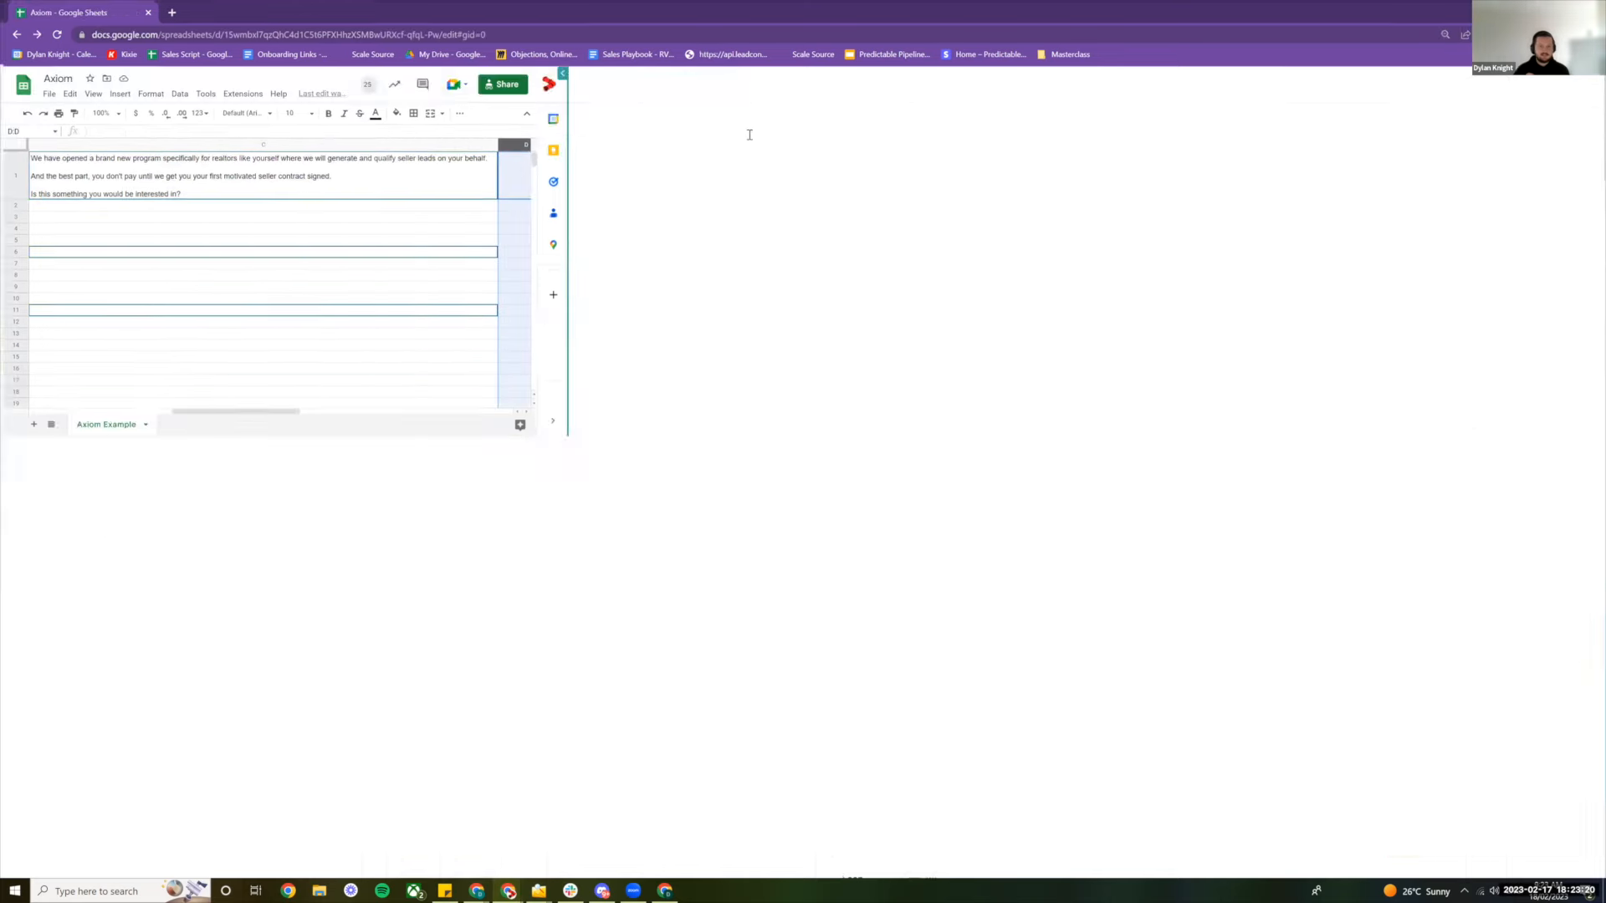
click(577, 143)
click(643, 141)
drag(63, 181, 138, 684)
click(581, 188)
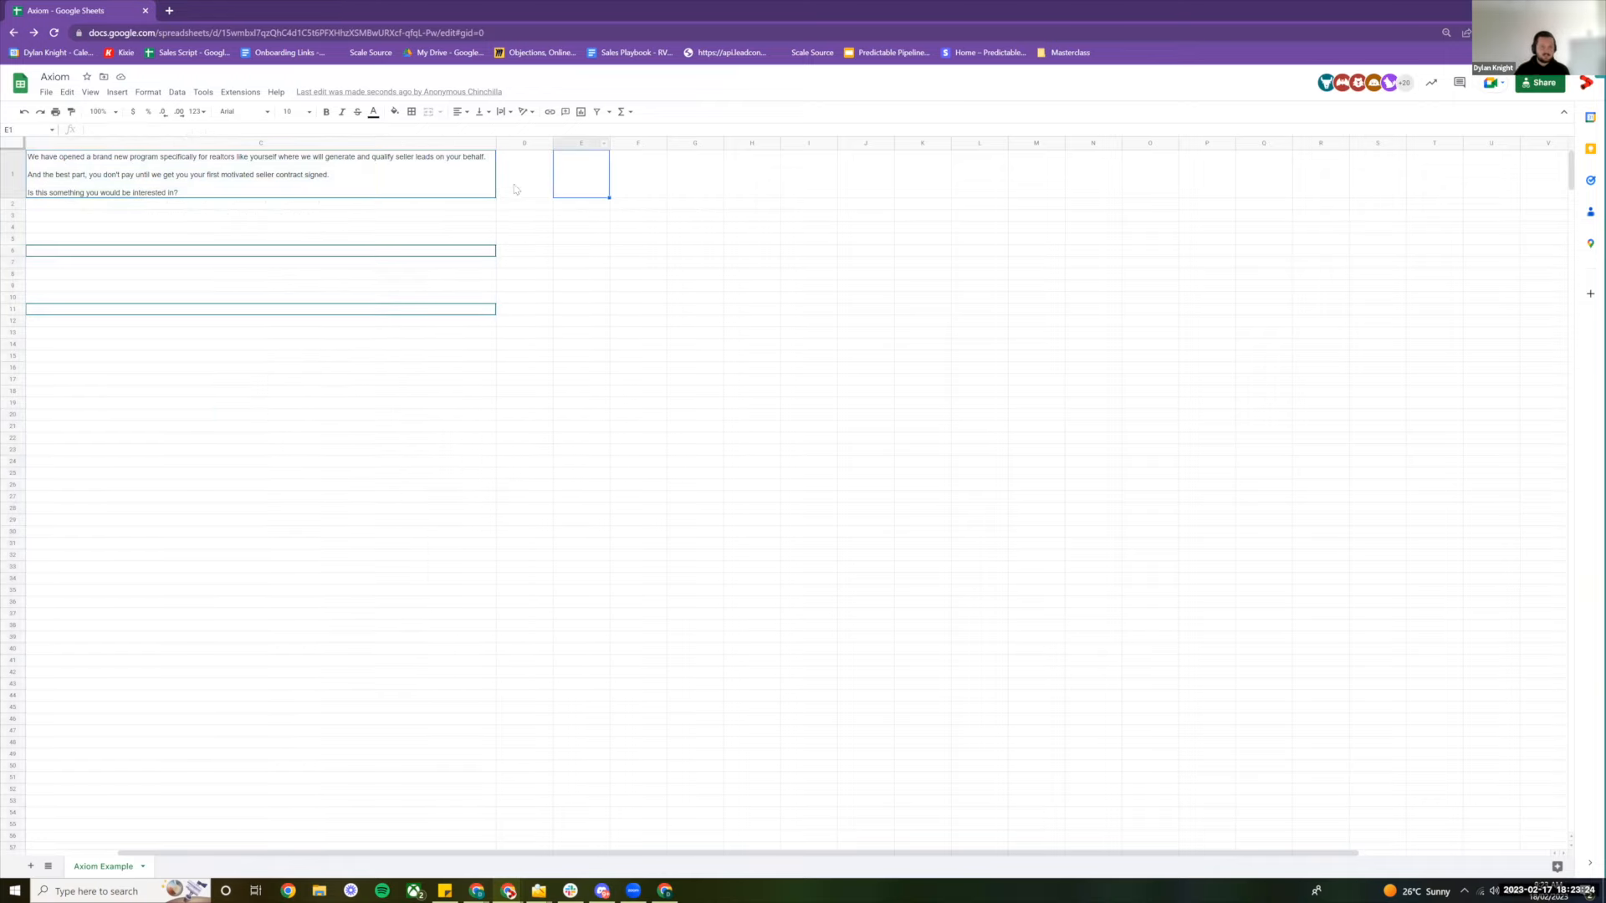
click(1508, 9)
Examine the google-sheet-data output preview for columns A, B, and C in the Read data step
scroll(1035, 416, down, 1)
drag(1035, 402, 1442, 401)
click(1323, 381)
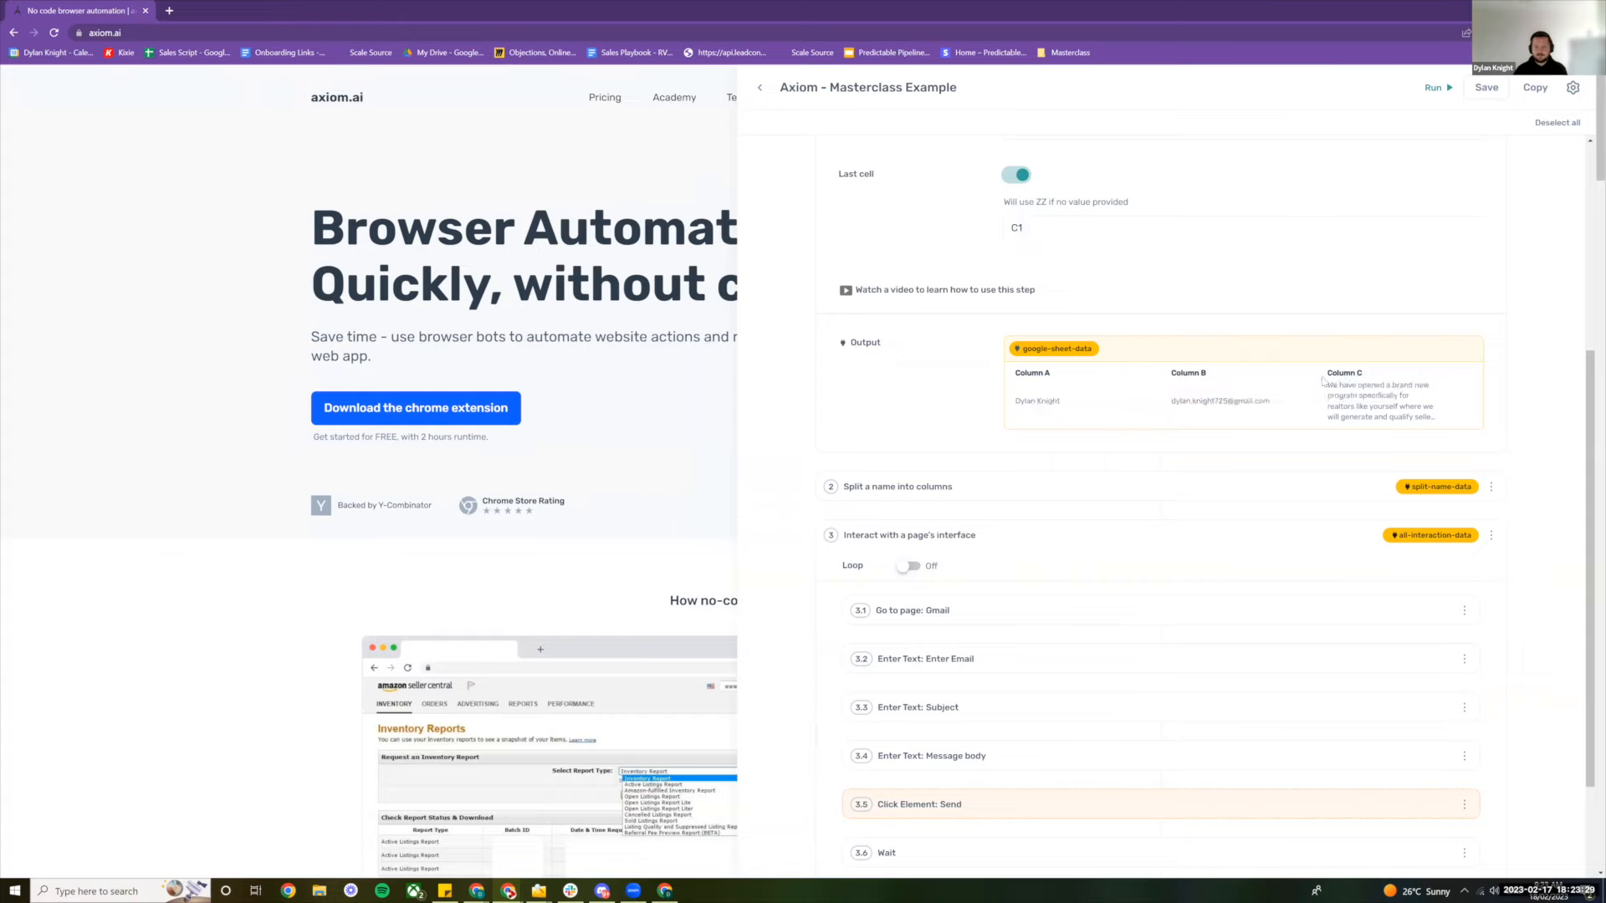
drag(1323, 381, 1133, 487)
Expand the Split a name into columns step to check its name fields, and collapse it again
scroll(1003, 454, down, 1)
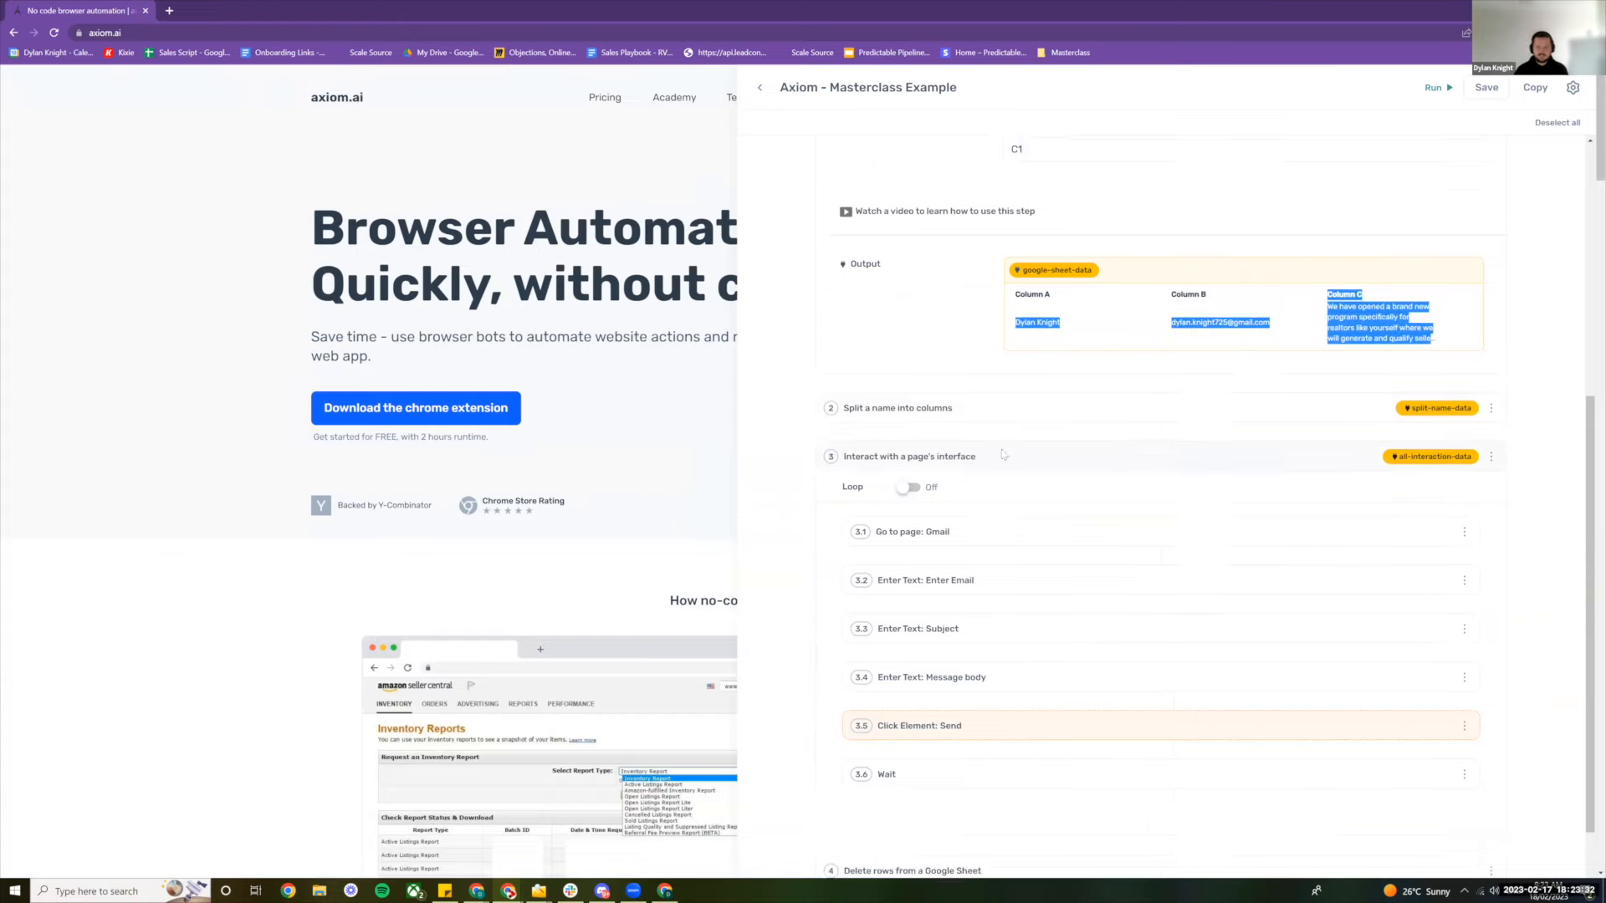
scroll(1003, 454, down, 1)
click(1011, 333)
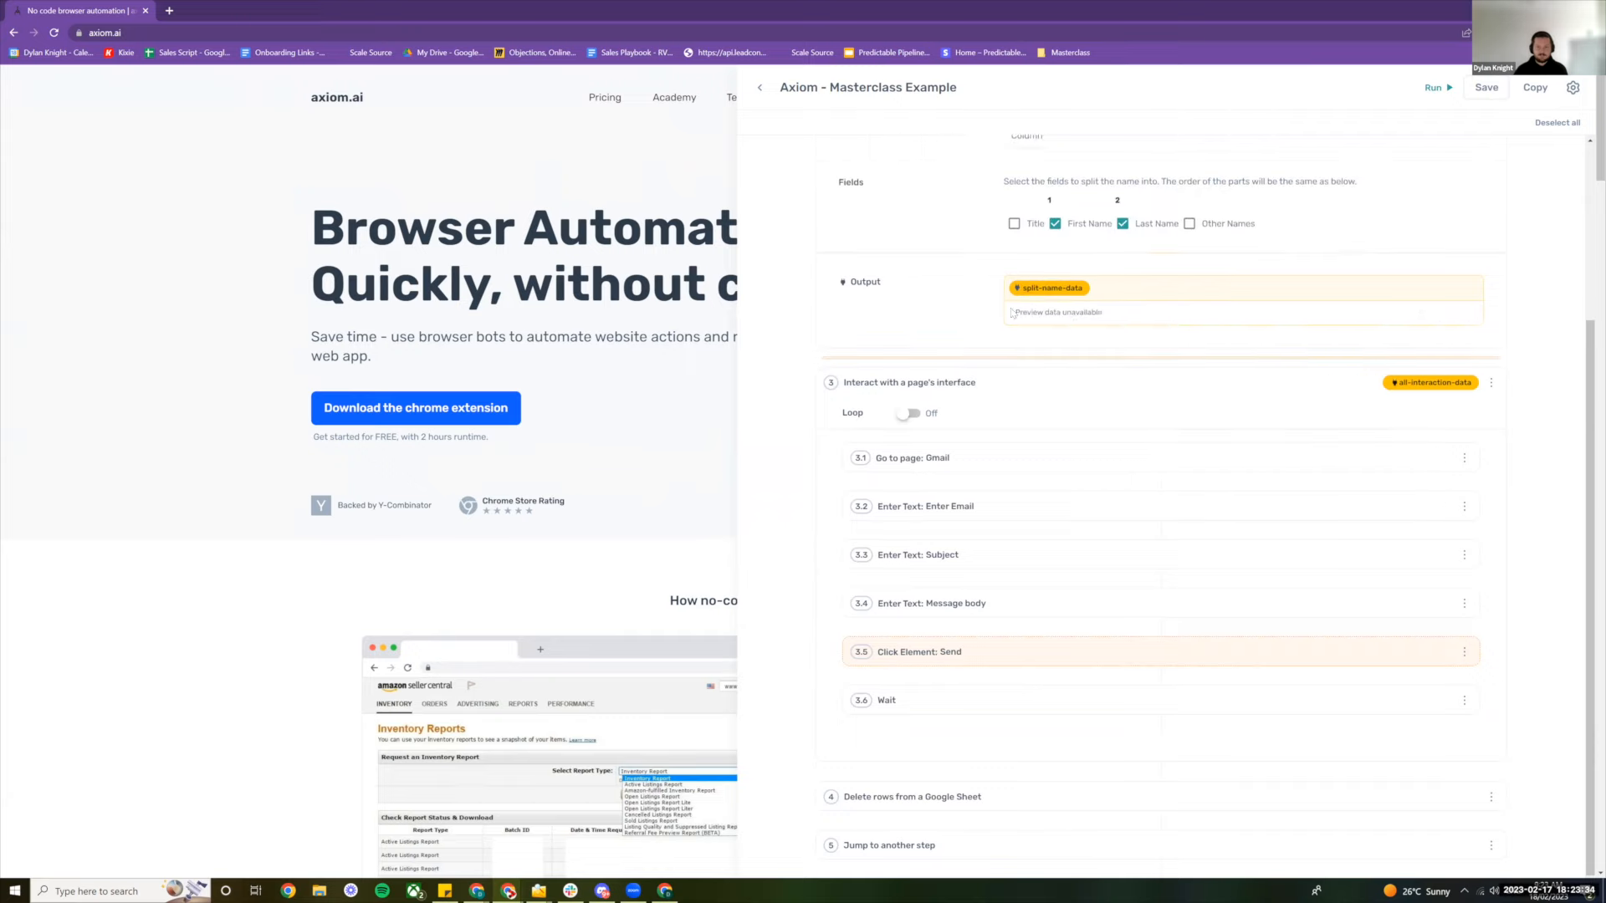
scroll(1012, 313, up, 3)
click(1070, 219)
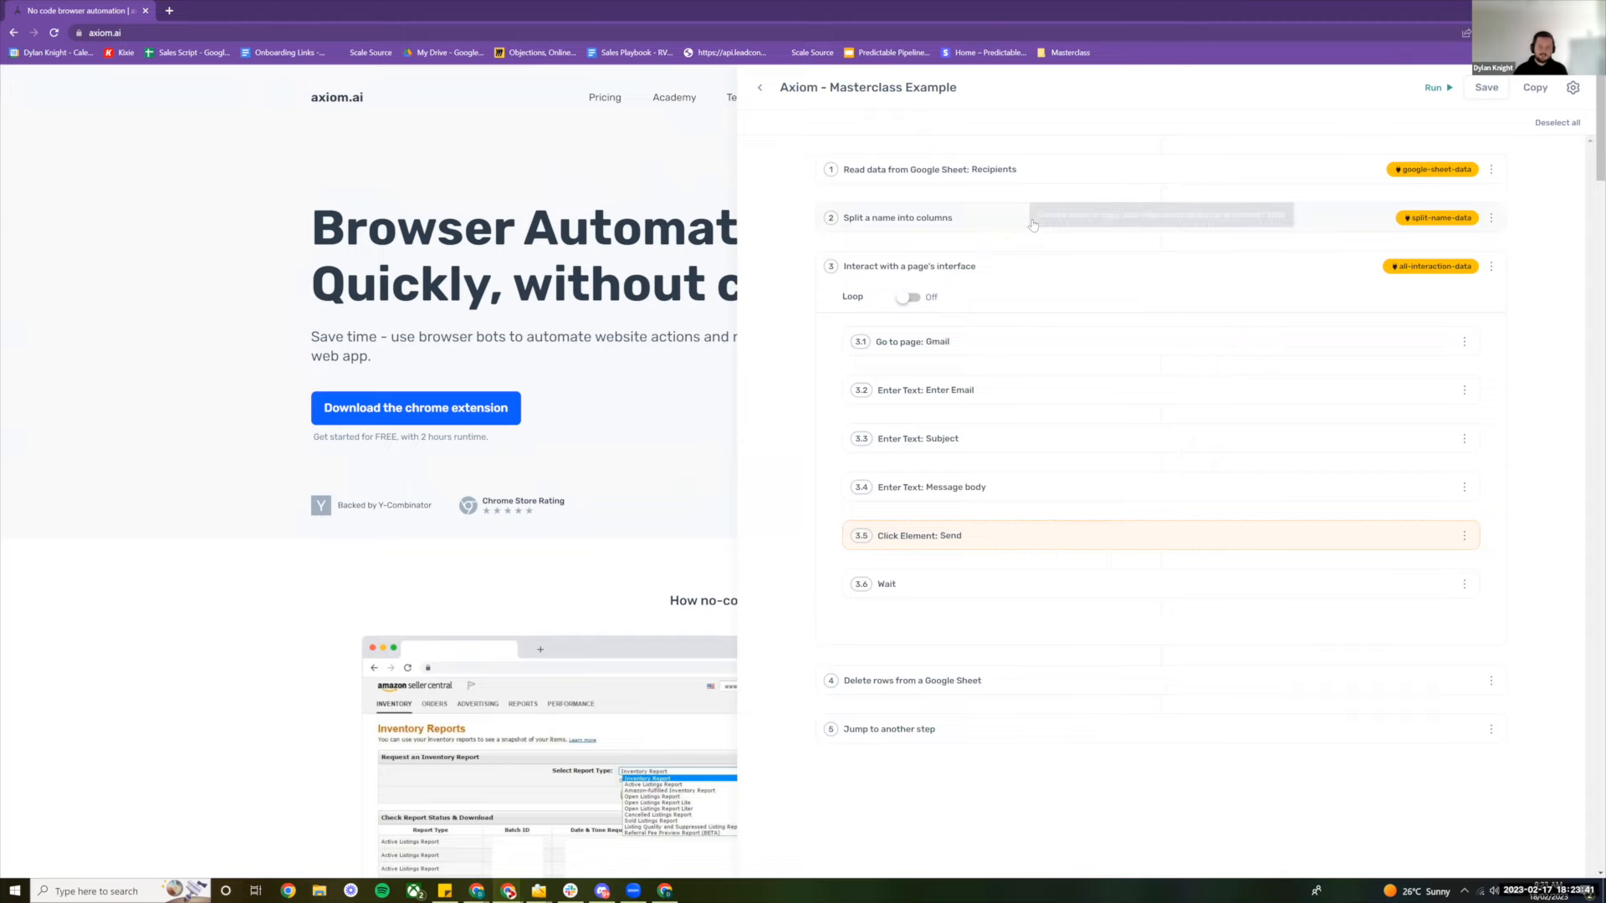
Copy the compose URL from the Go to page: Gmail step, test it in a new browser tab, and close that tab
click(1037, 362)
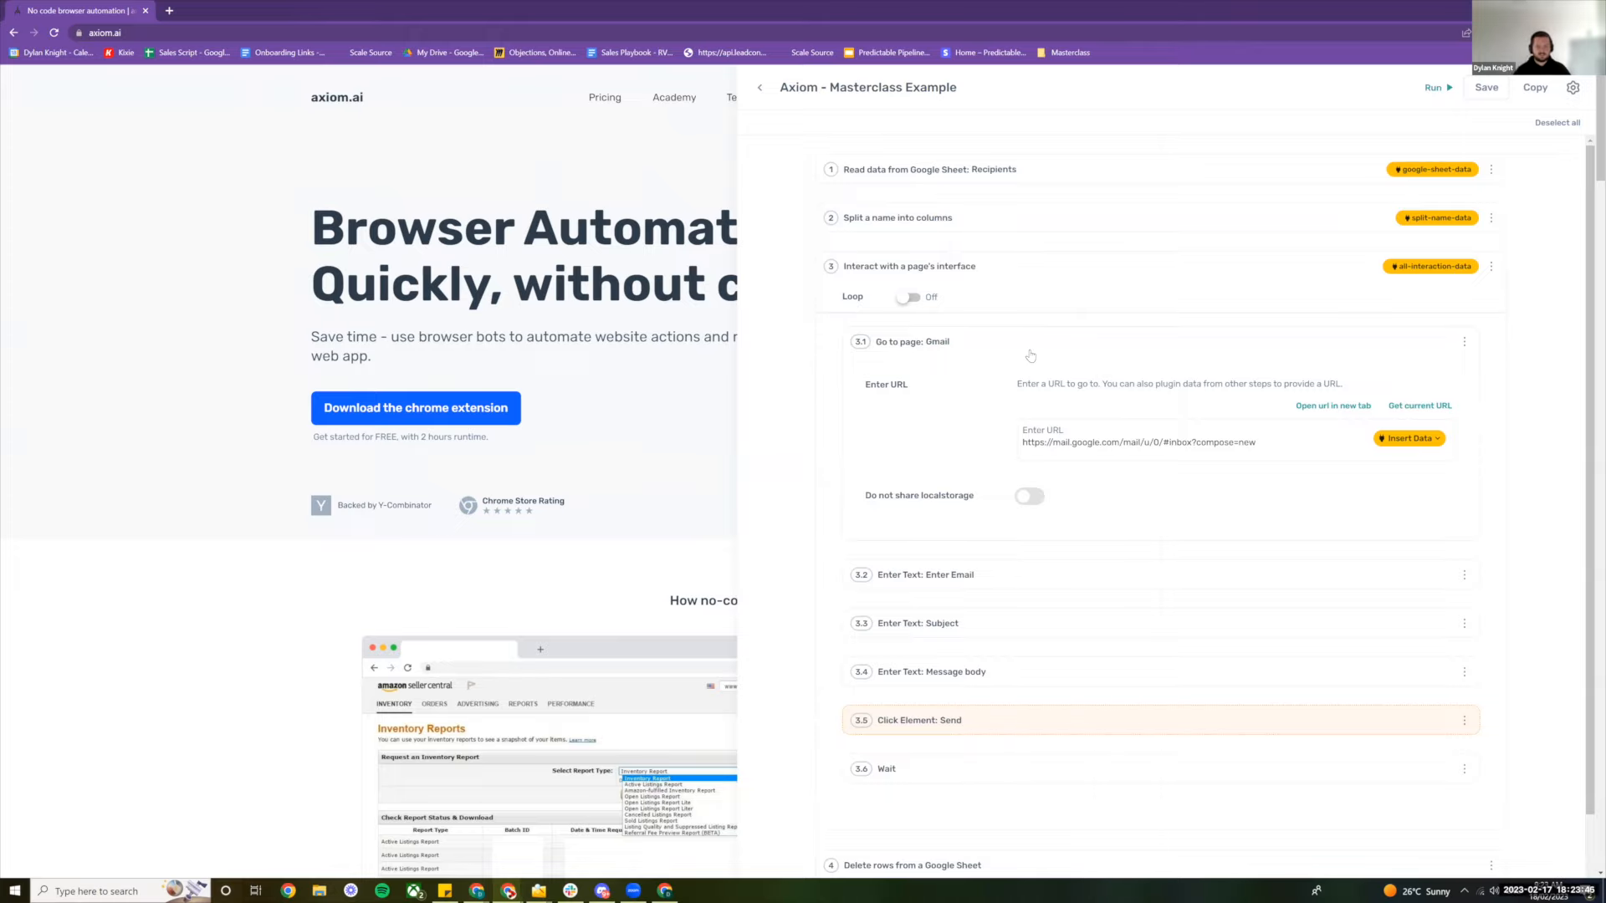
drag(1254, 442, 1022, 442)
key(ctrl+c)
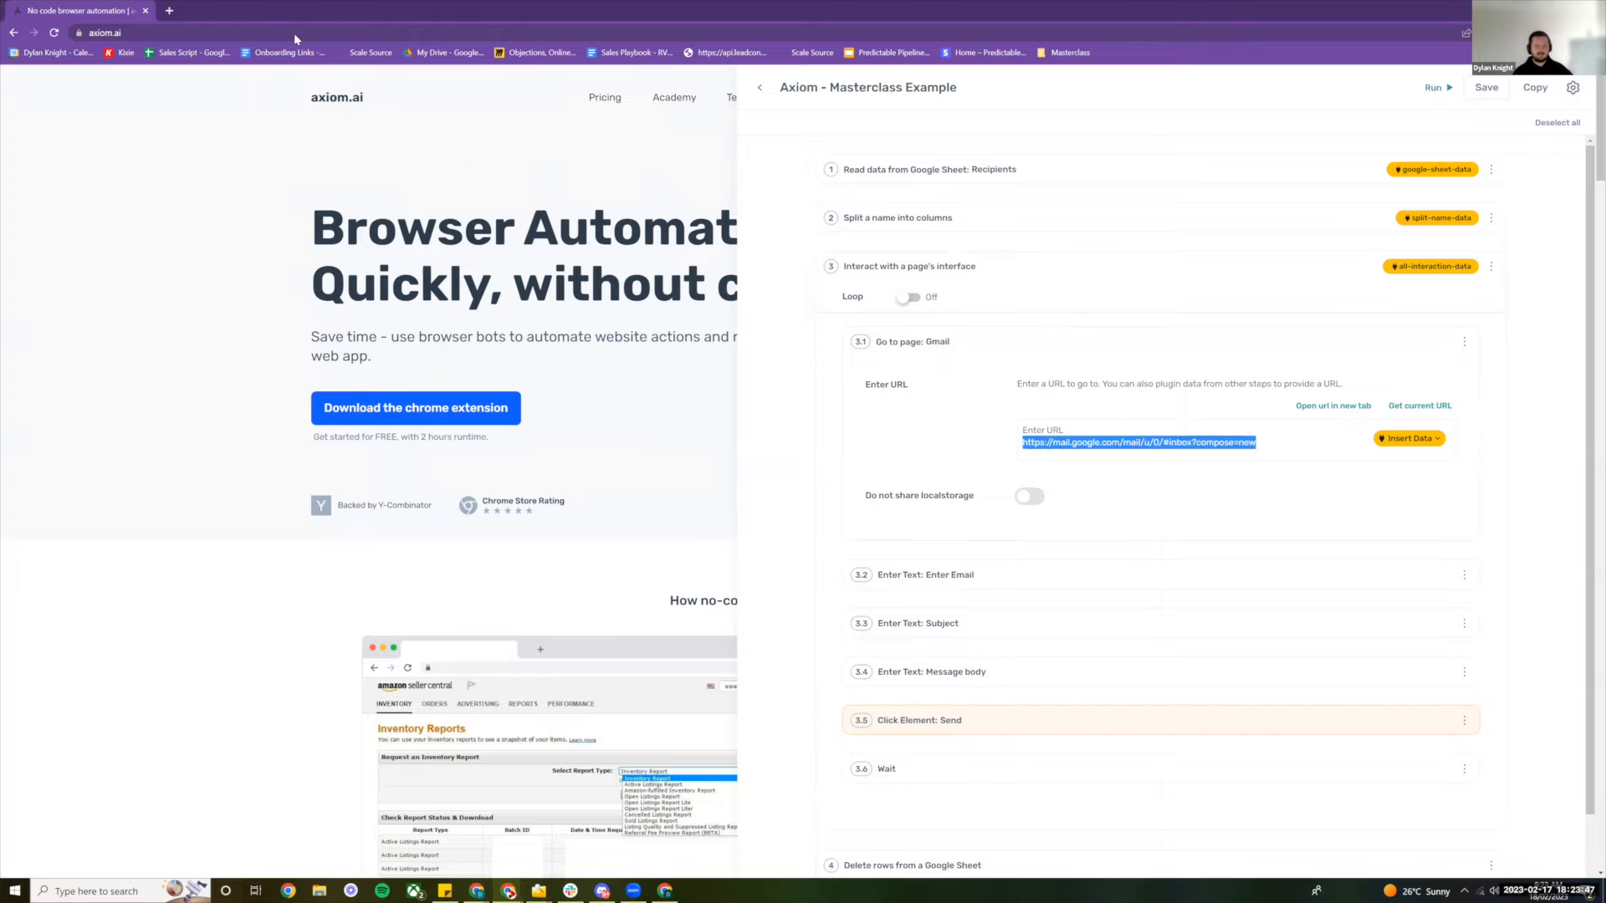
click(167, 9)
key(ctrl+v)
key(Return)
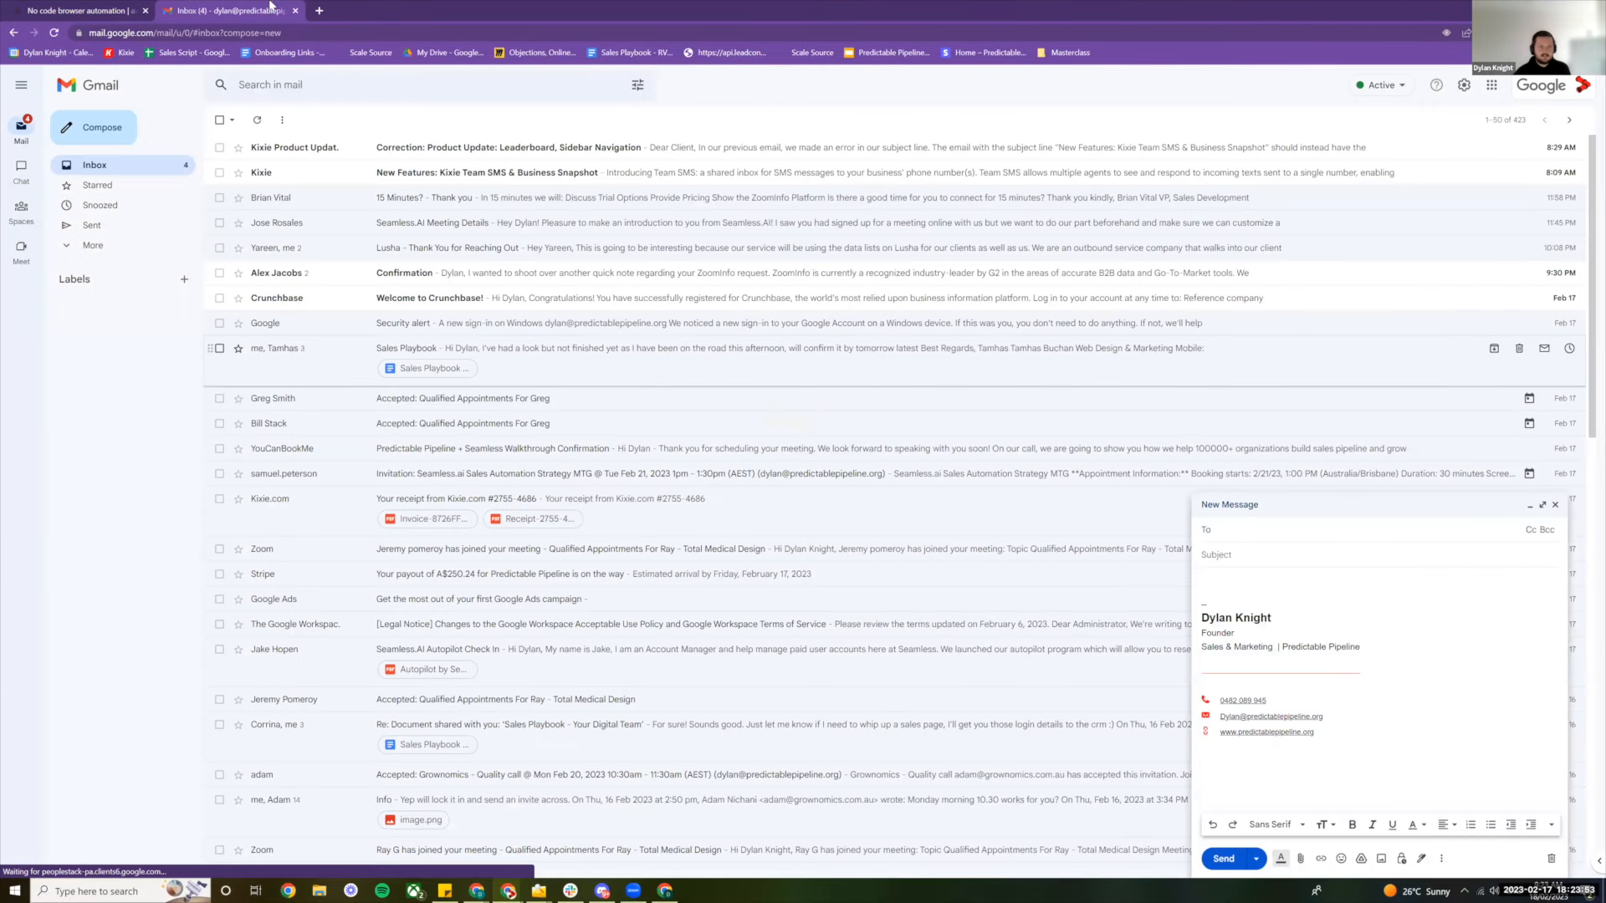
click(295, 11)
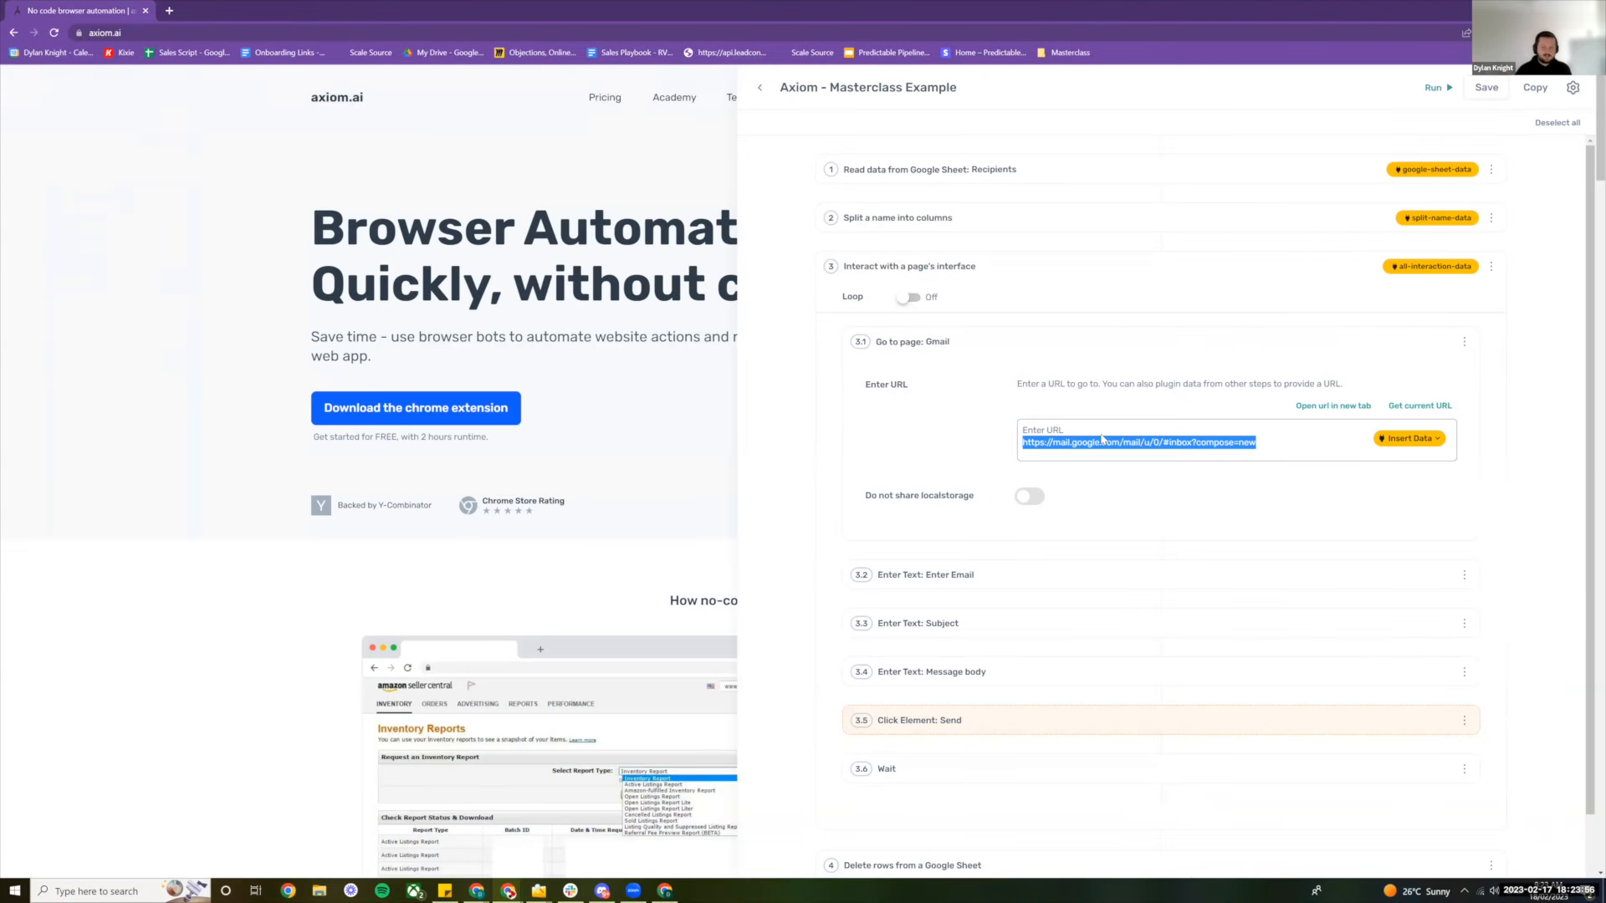
Check the Enter Email and Message body steps, and remove the google-sheet-data token from the Enter Email text
click(924, 575)
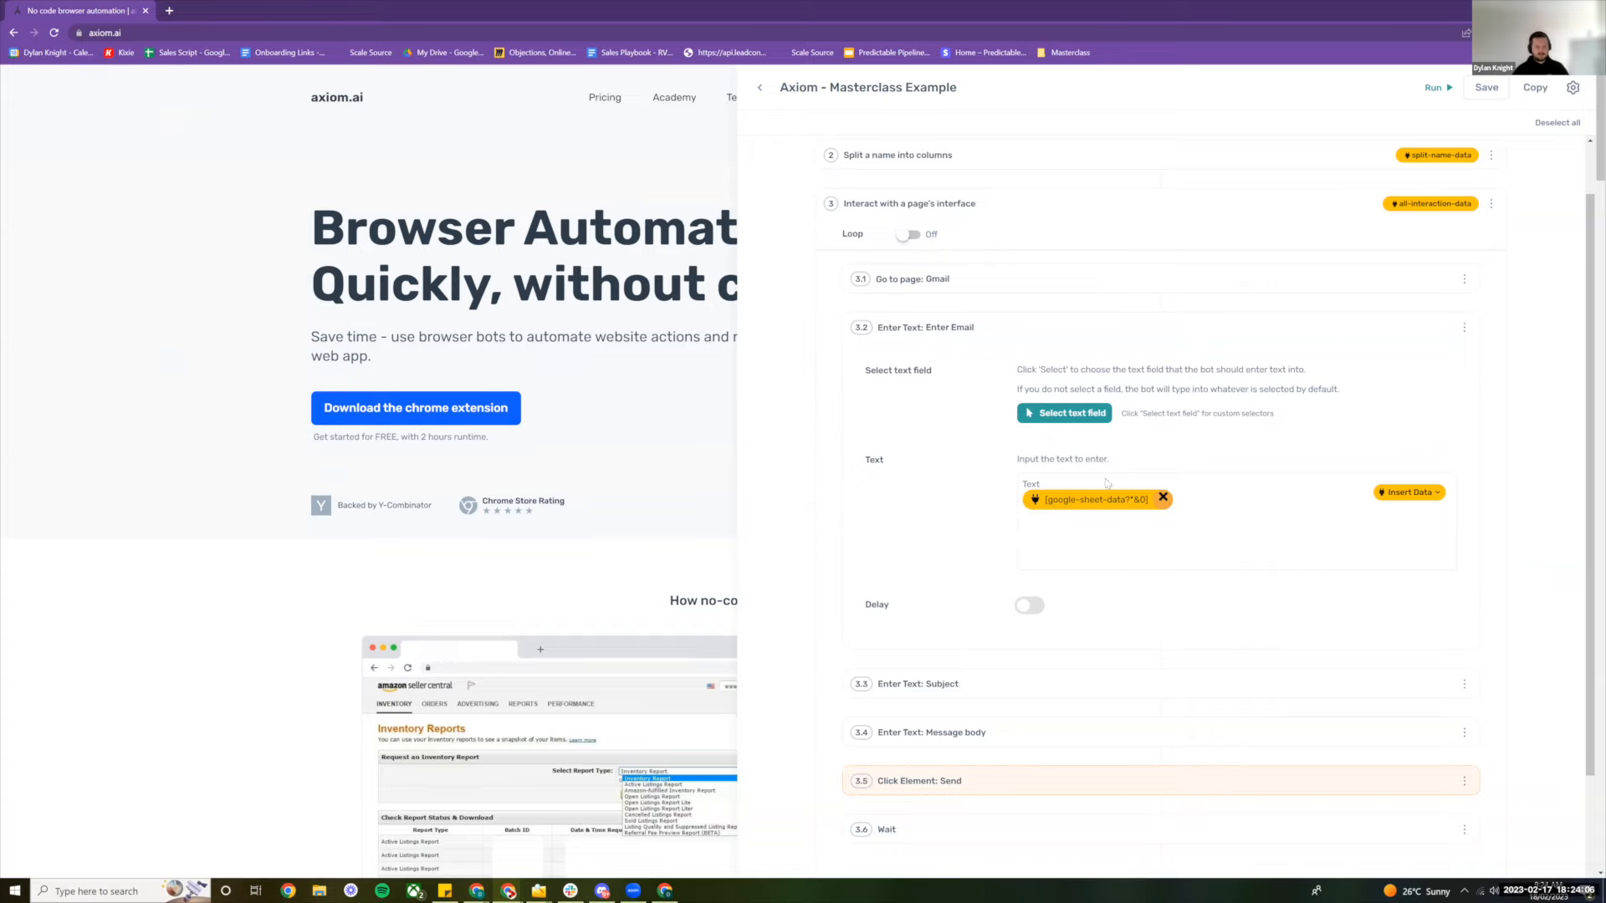
scroll(987, 550, down, 1)
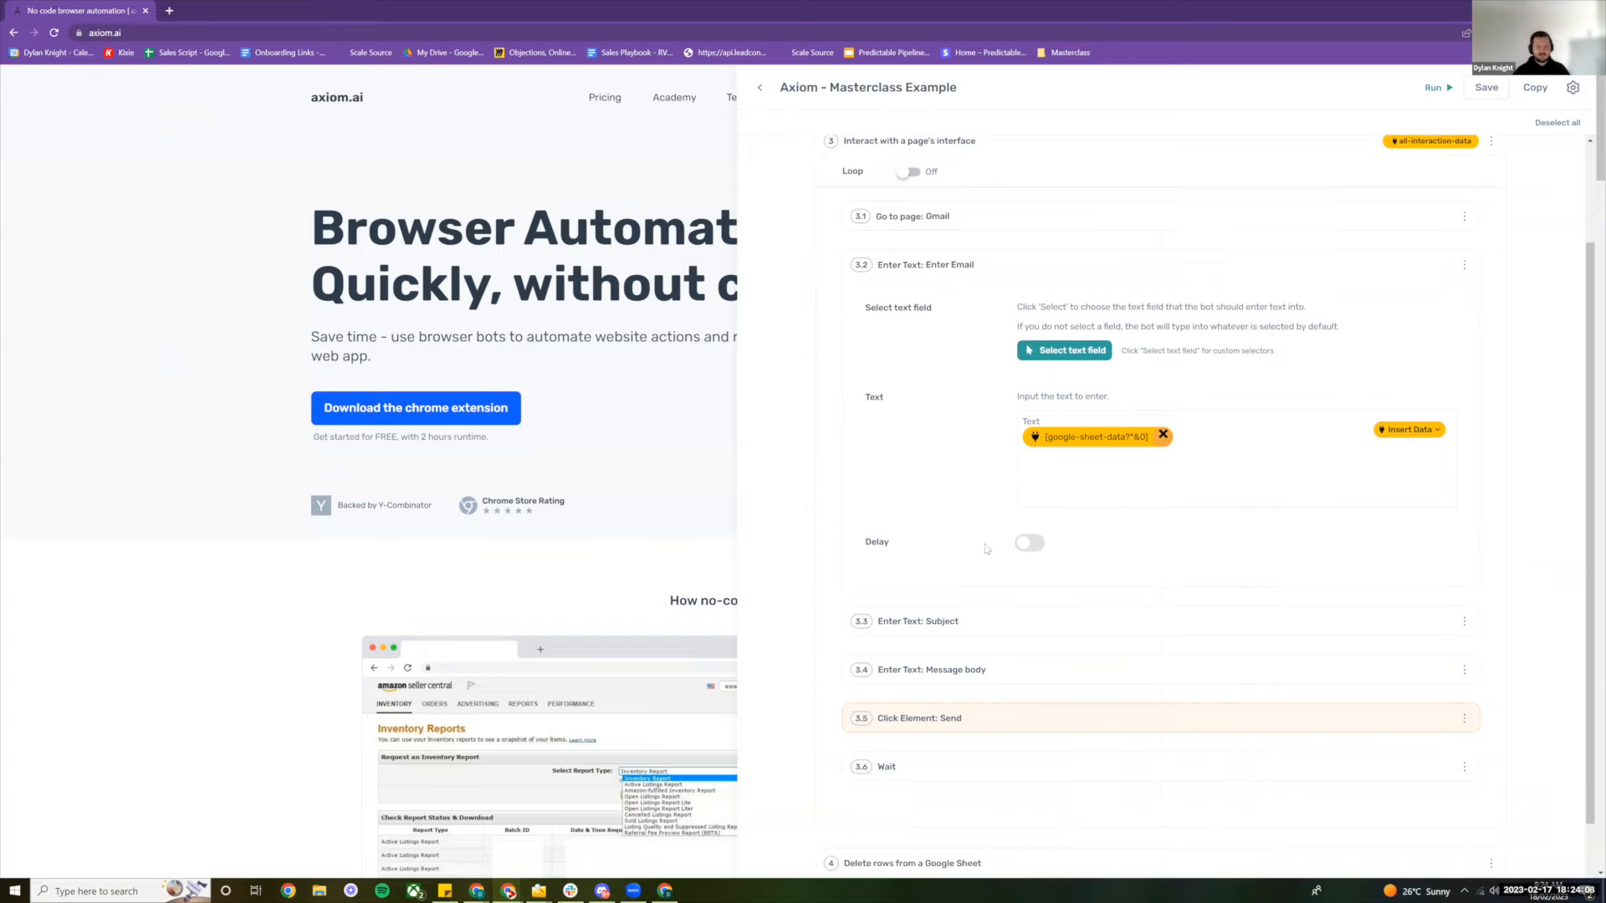
click(1016, 678)
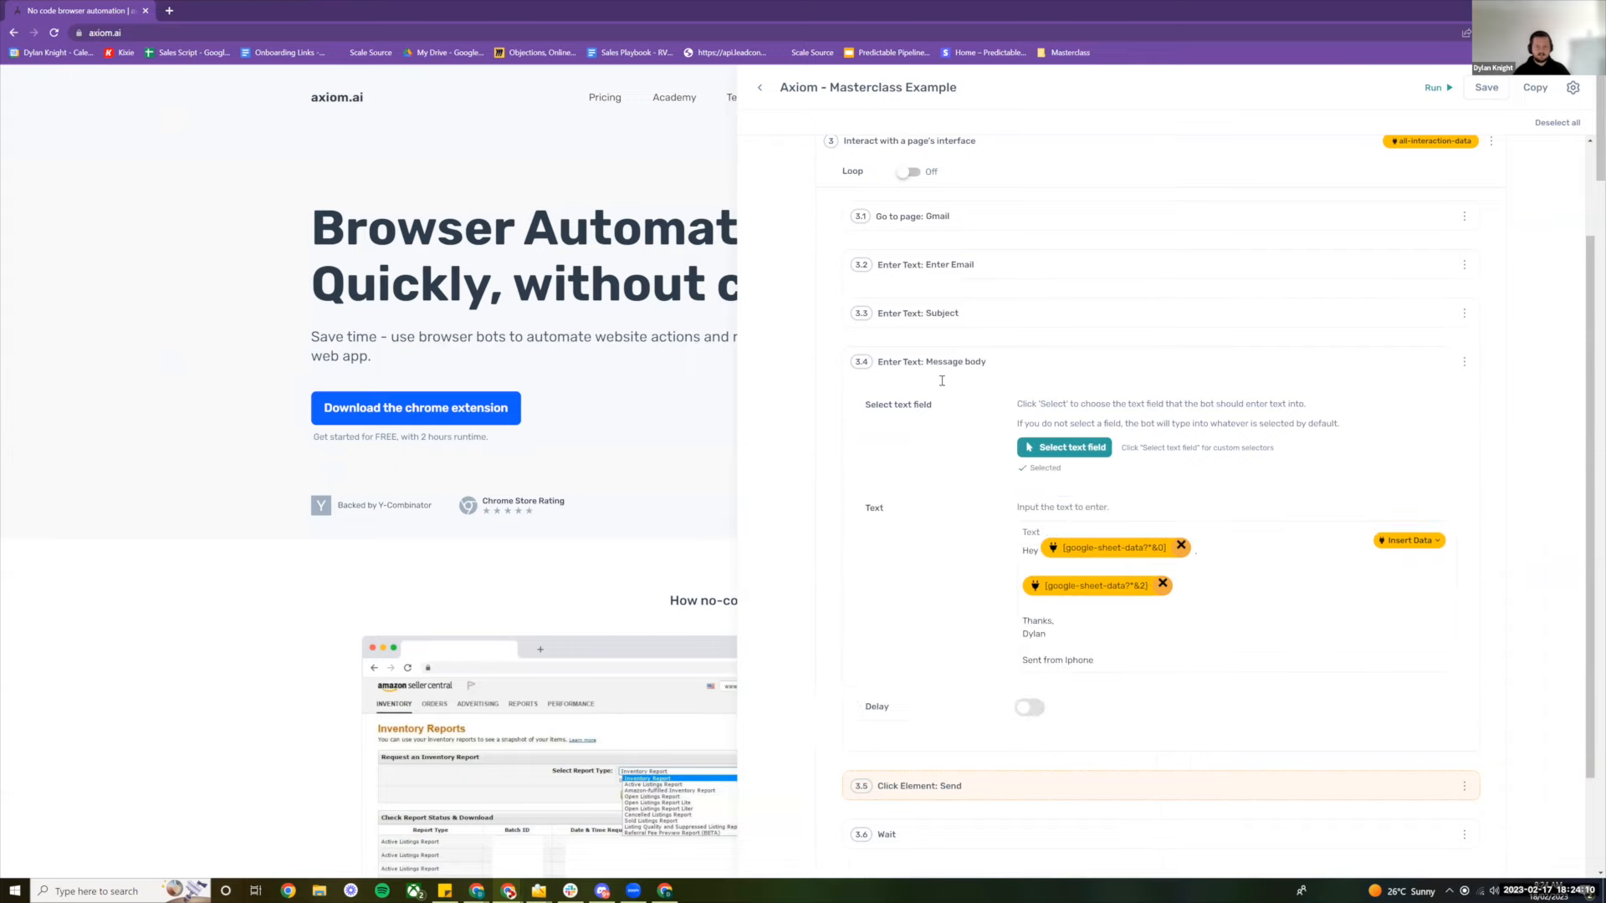
scroll(995, 336, up, 2)
click(1152, 396)
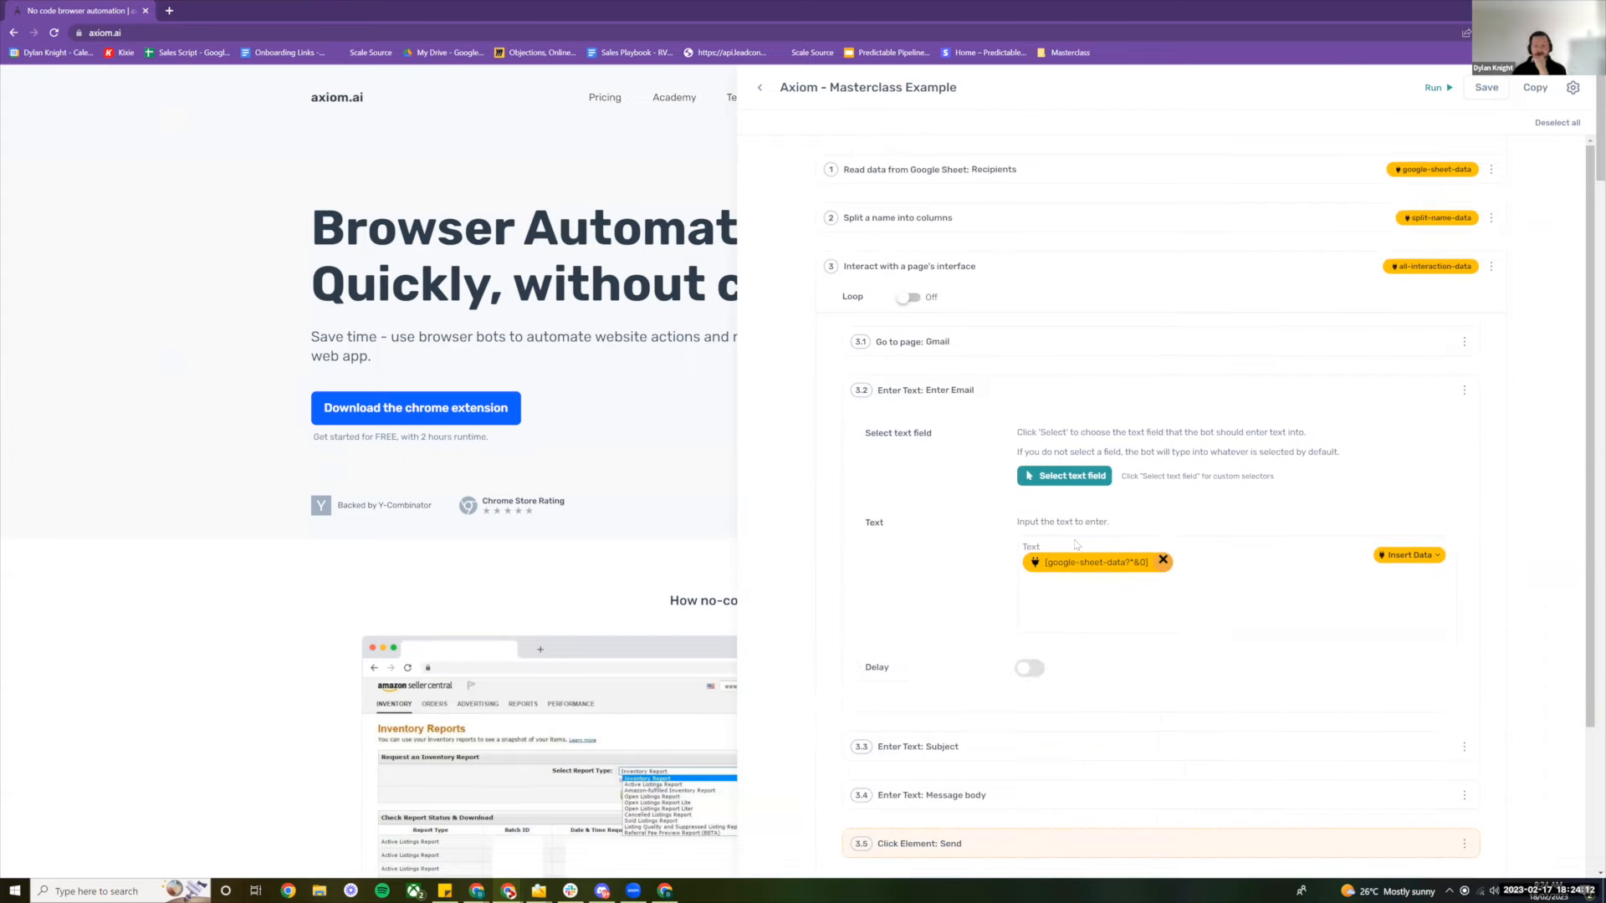
click(1163, 559)
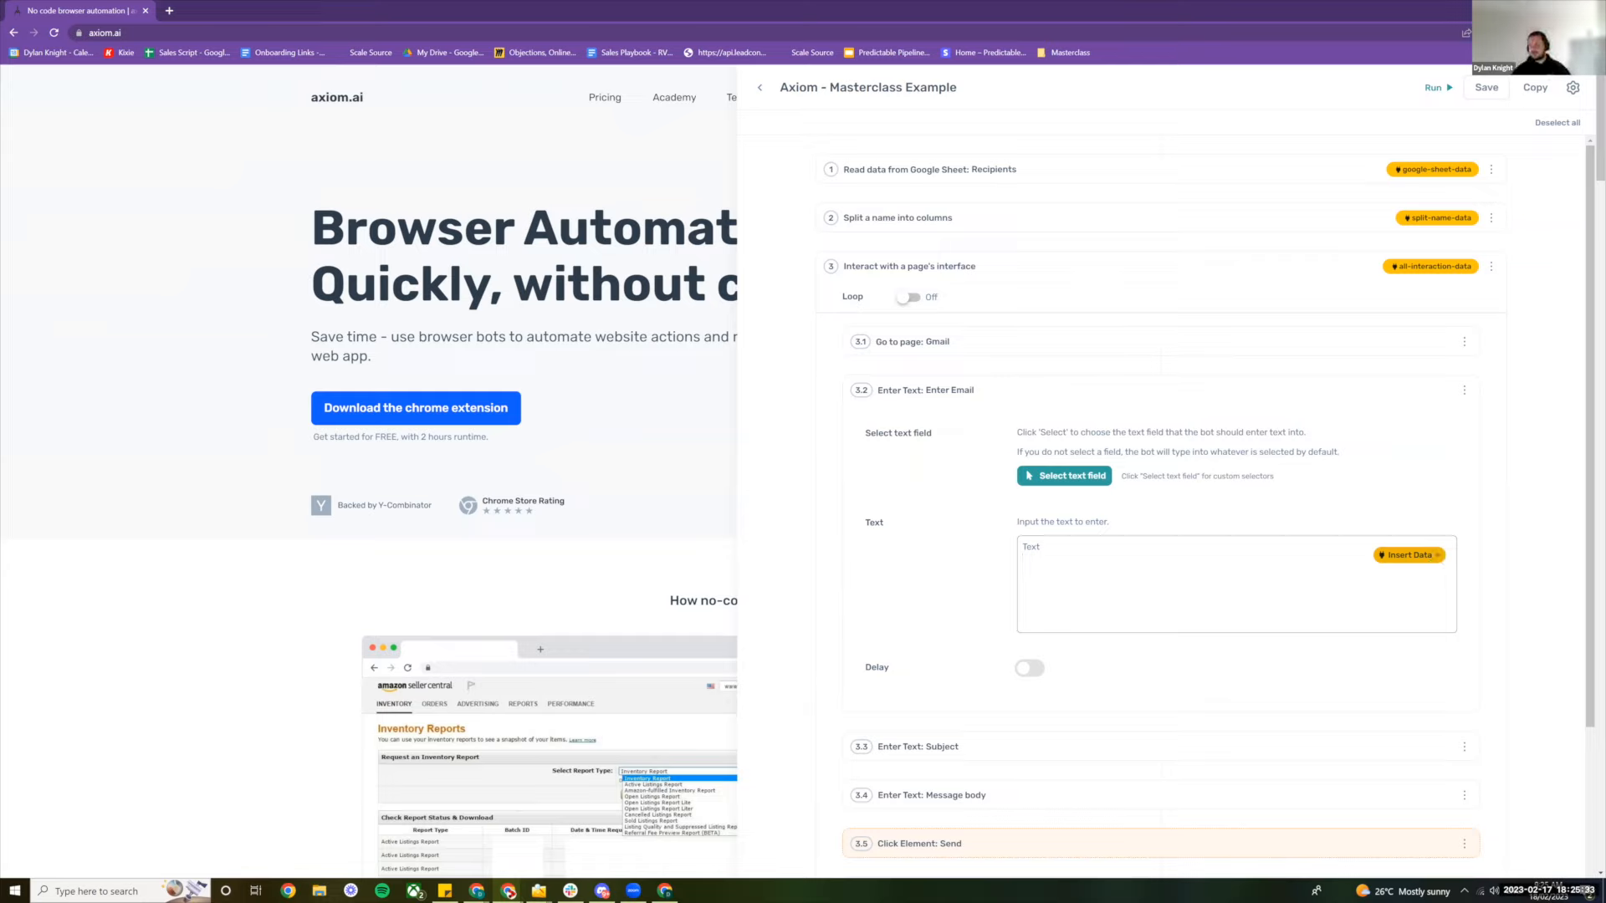
Open the Consultants Scrape - AU spreadsheet full screen and examine the account rows on its Logins sheet
mouse_move(721, 902)
mouse_down()
mouse_move(721, 391)
mouse_move(720, 902)
mouse_up()
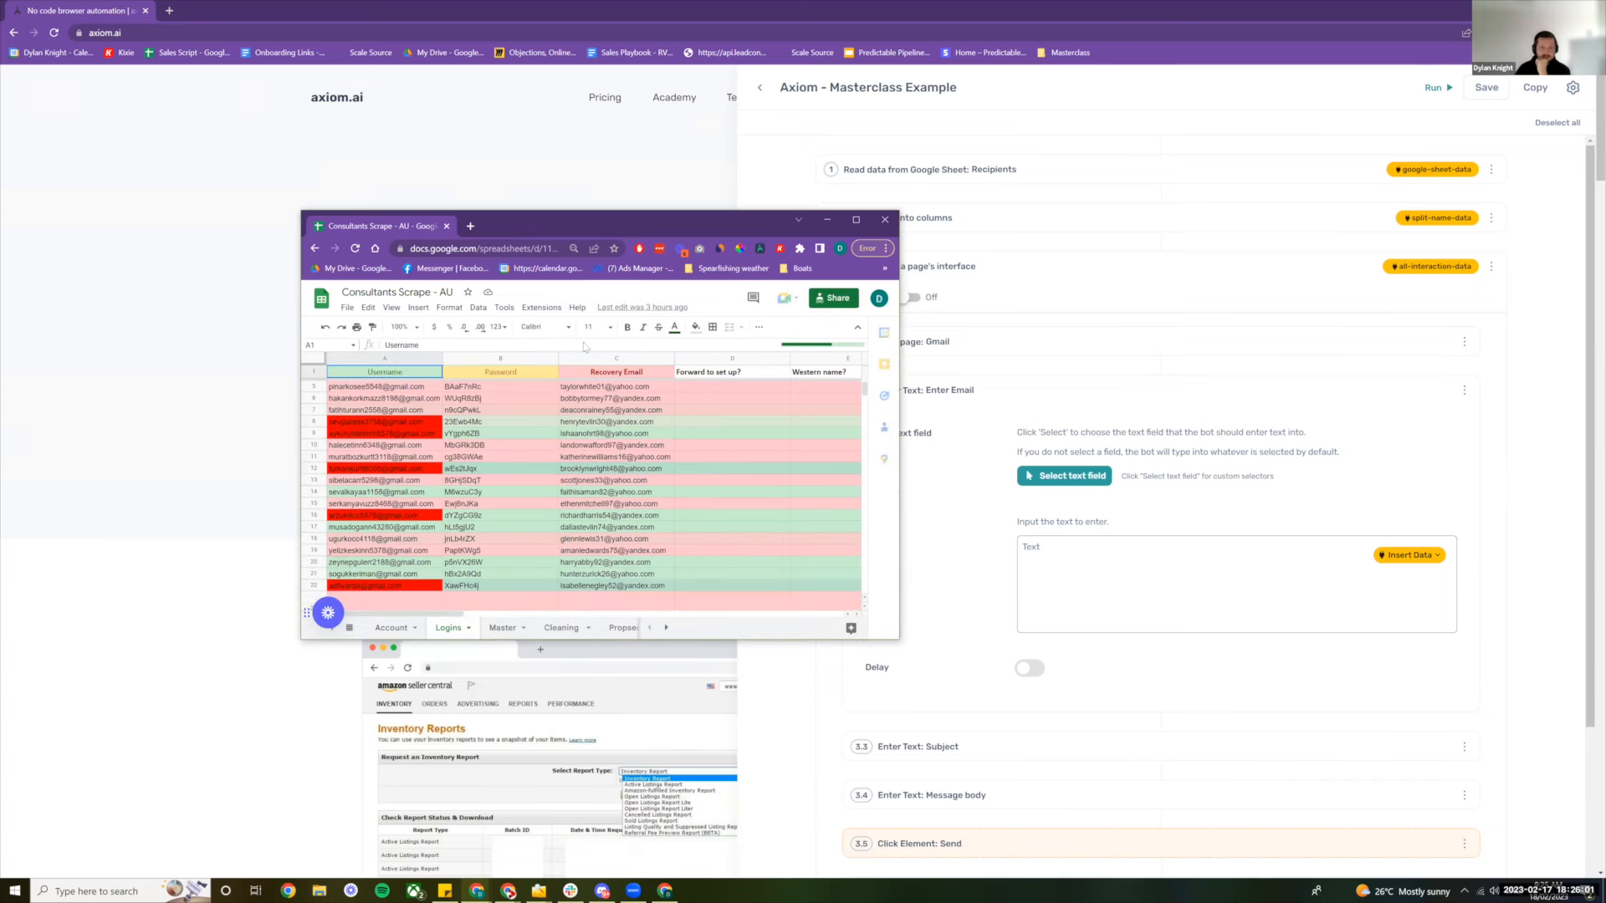
click(856, 220)
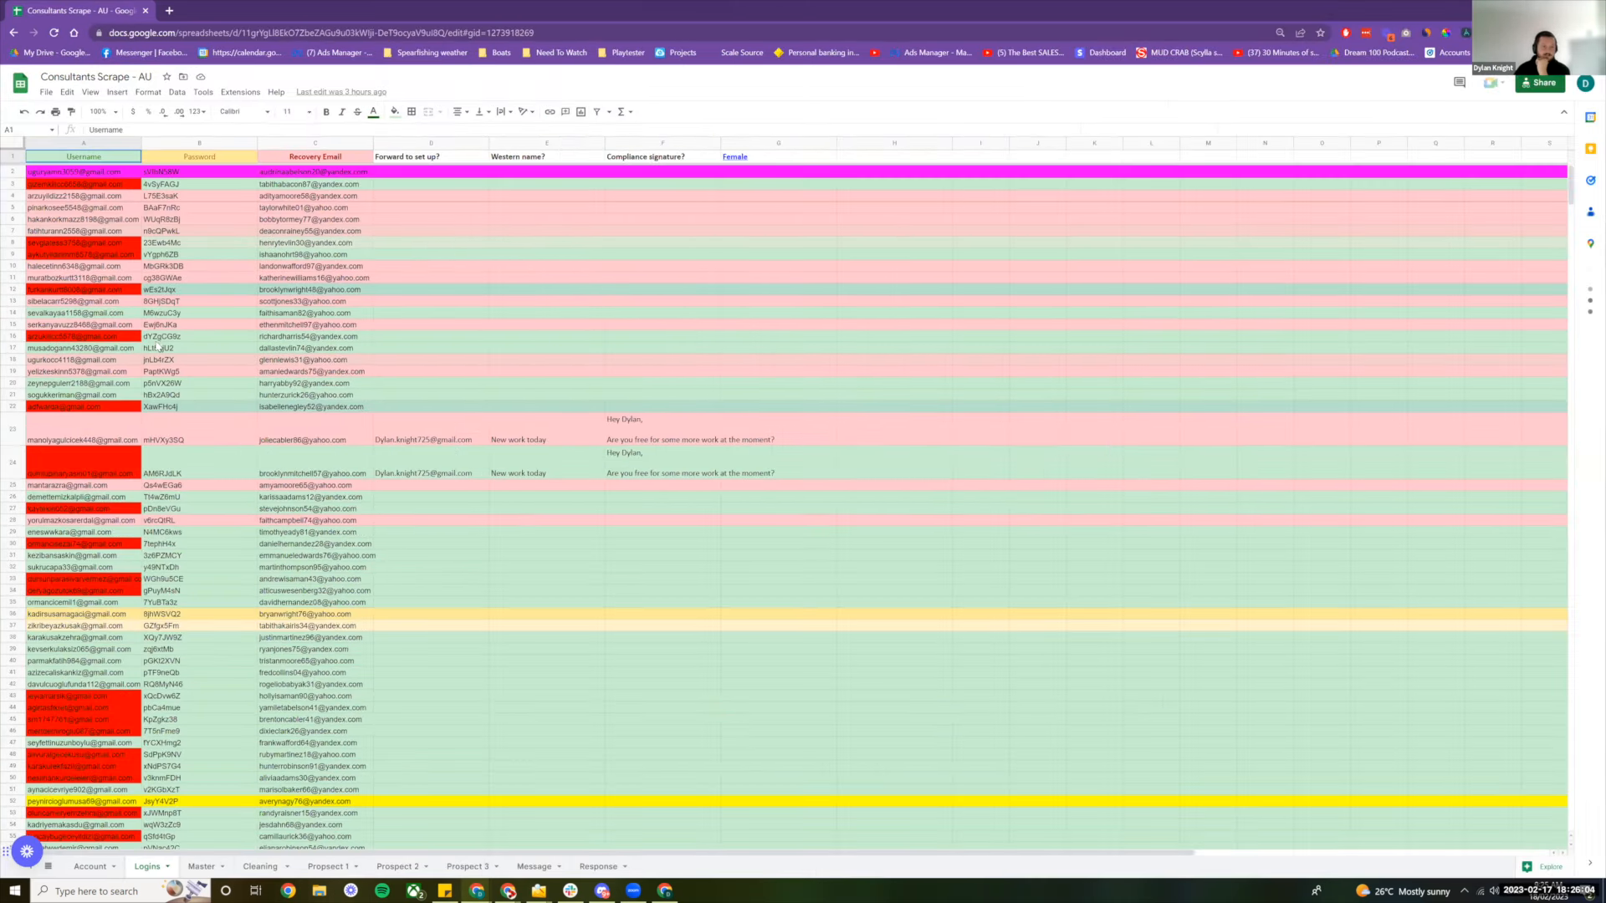
scroll(190, 397, down, 10)
scroll(163, 337, up, 5)
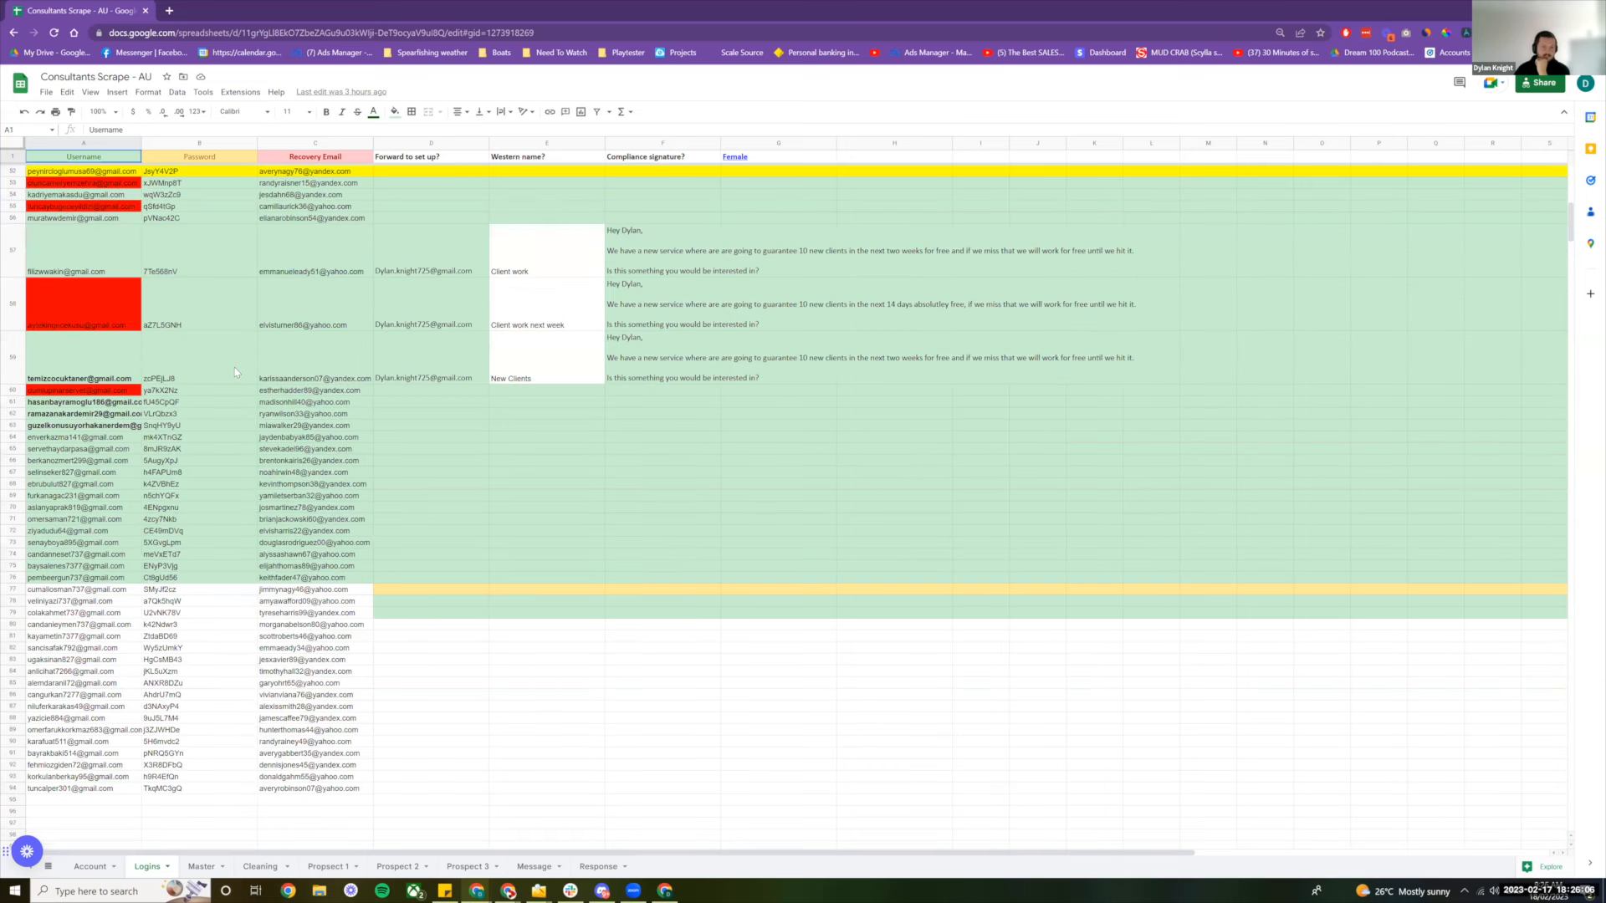
scroll(234, 372, up, 10)
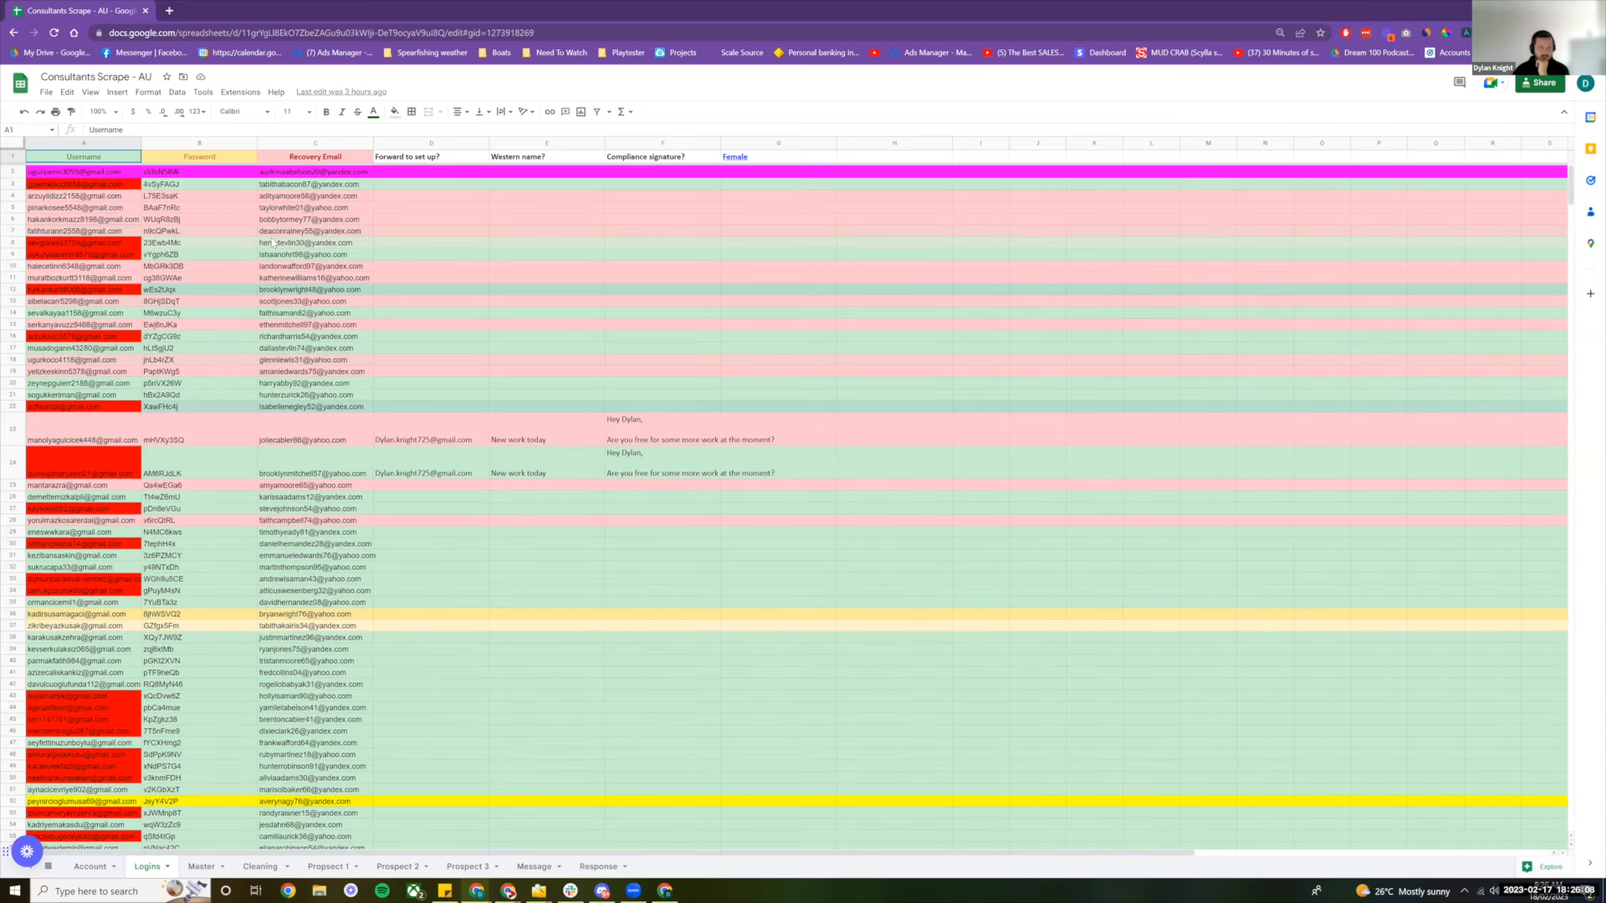
scroll(271, 243, down, 10)
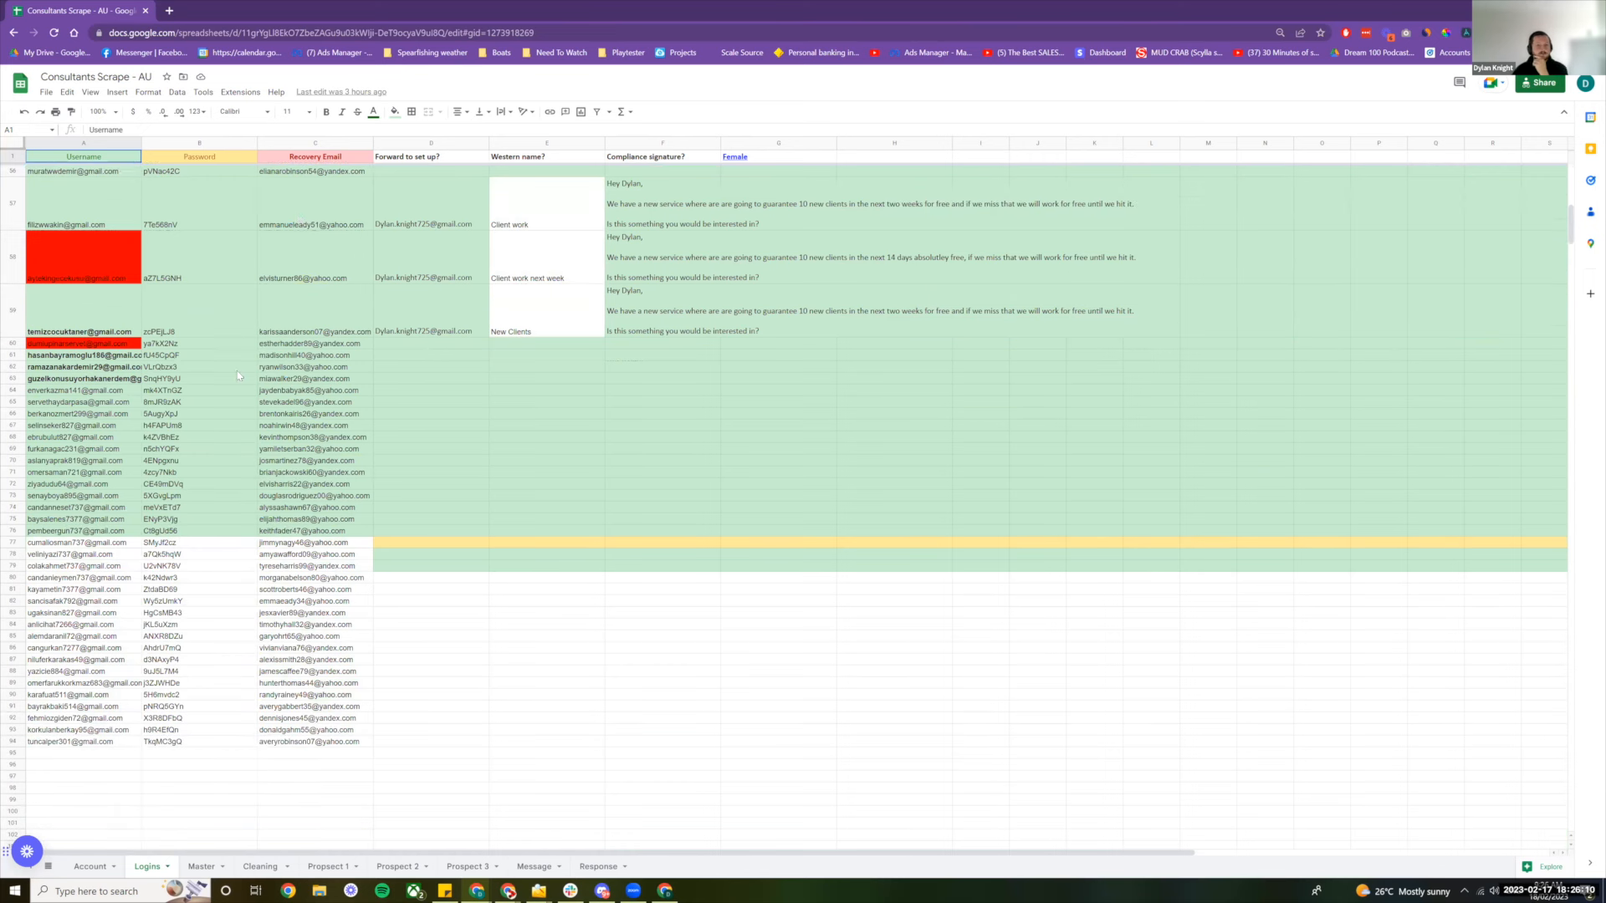
scroll(265, 291, up, 10)
drag(84, 171, 363, 460)
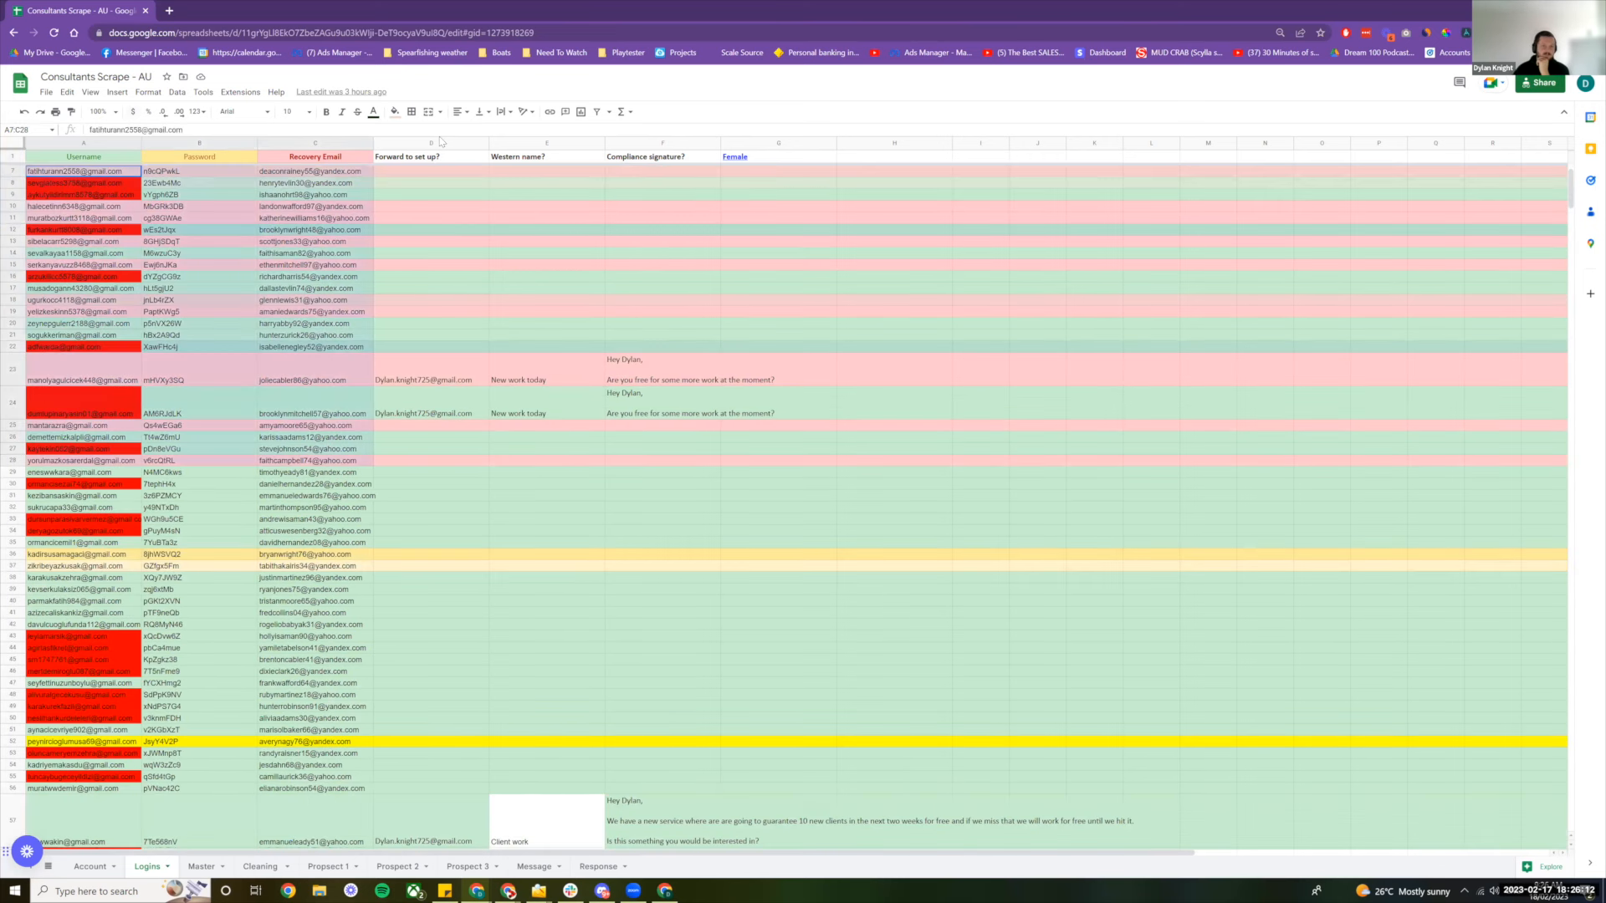
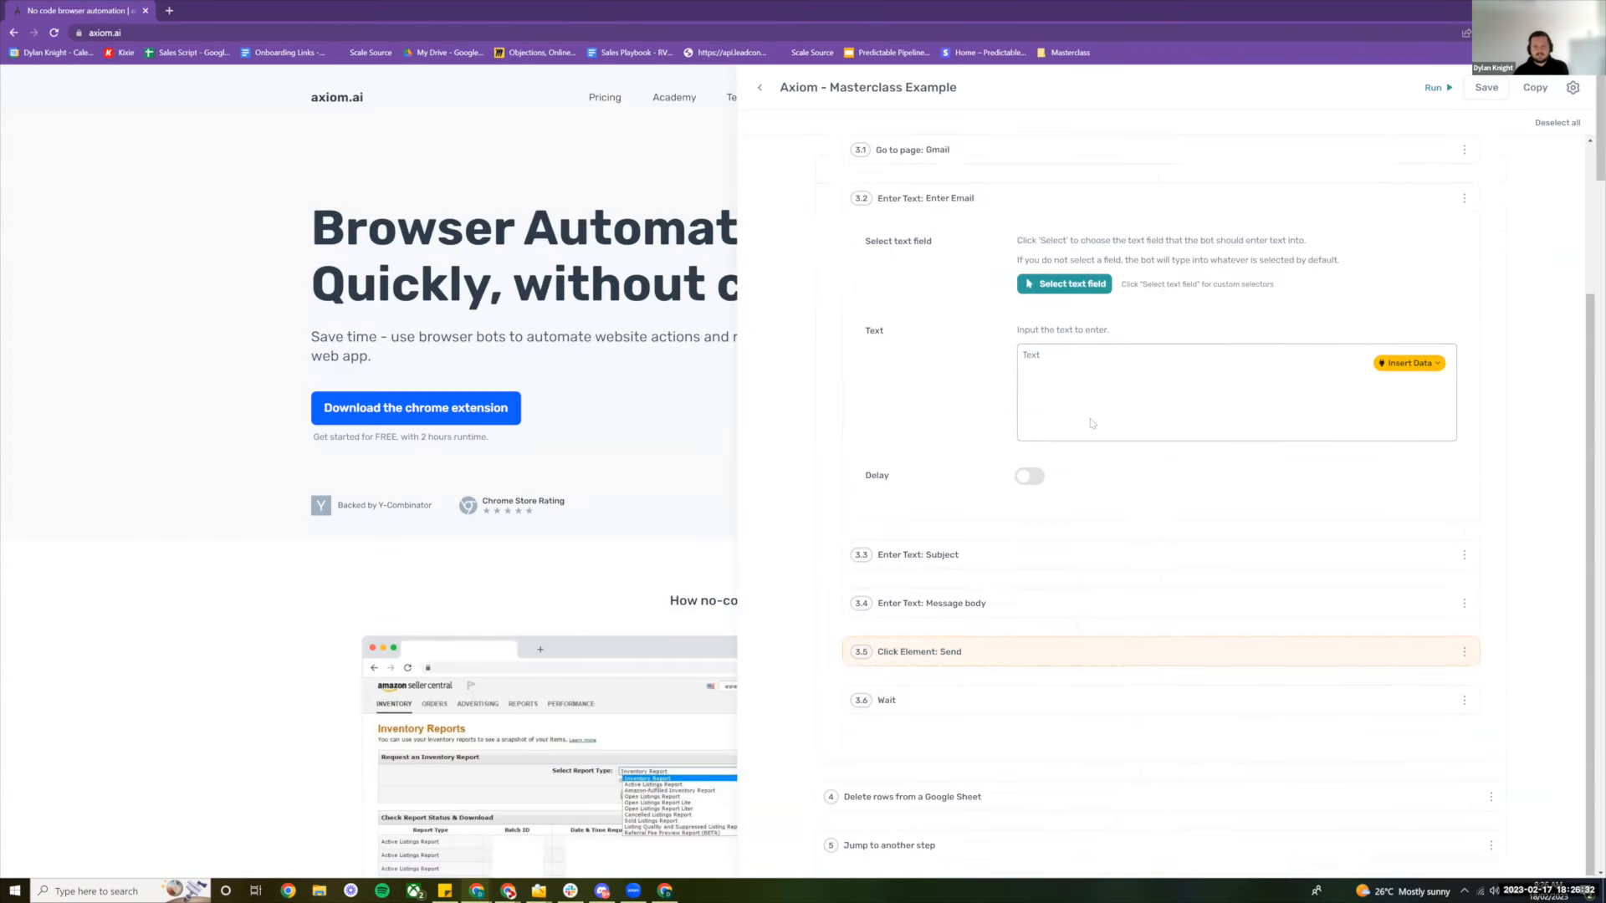
Insert Column B of the google-sheet-data into the text of the Enter Email step
click(1044, 446)
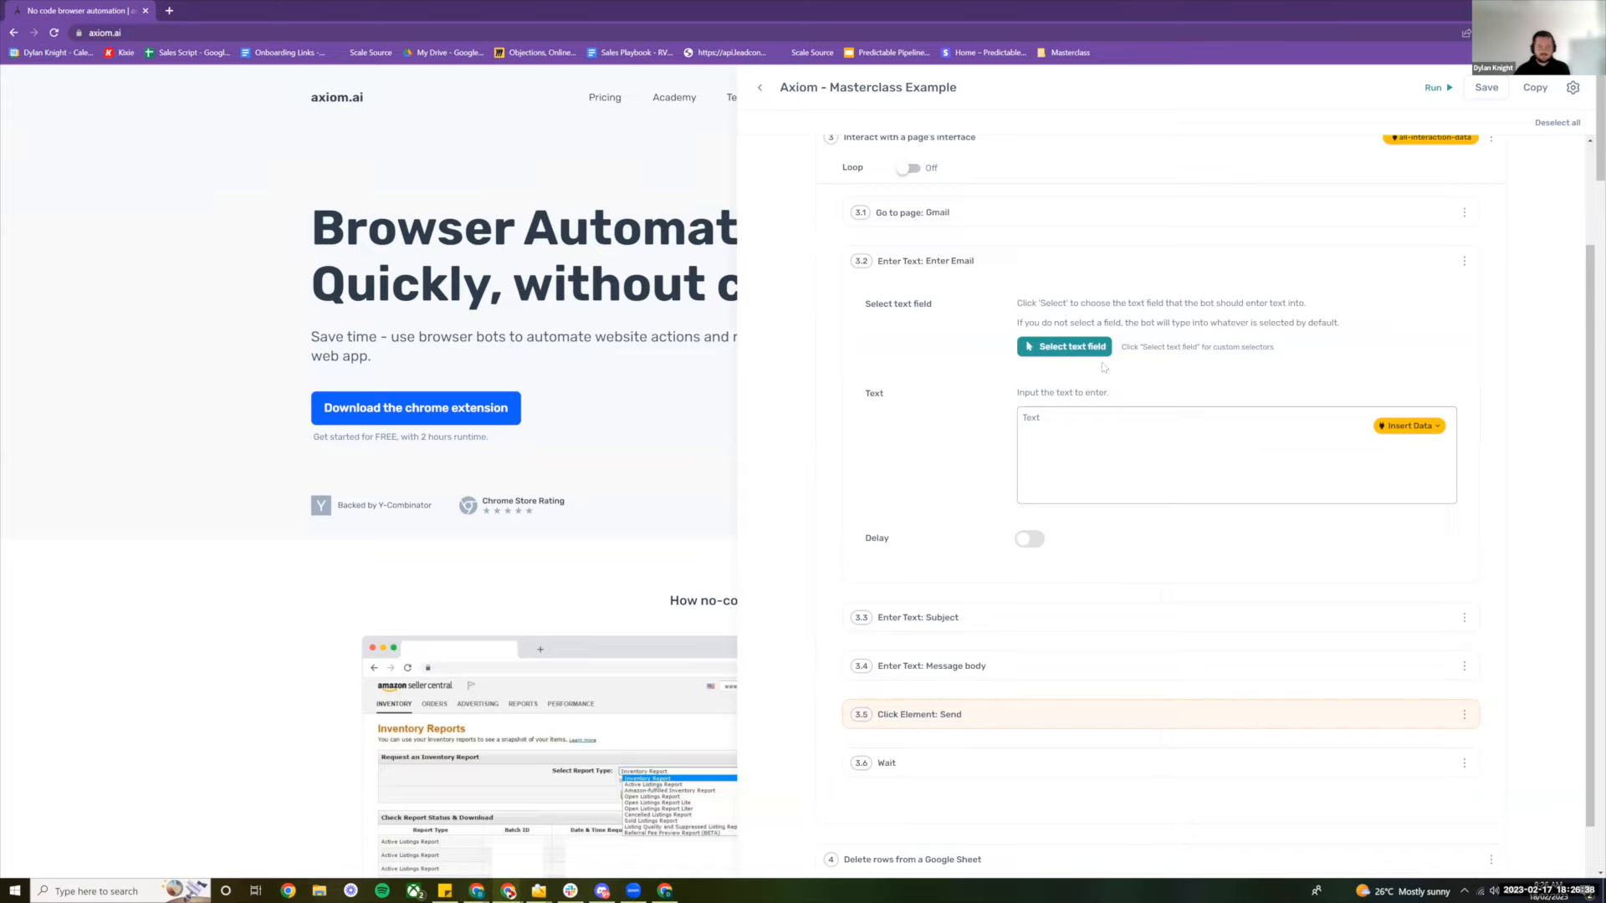
click(1432, 429)
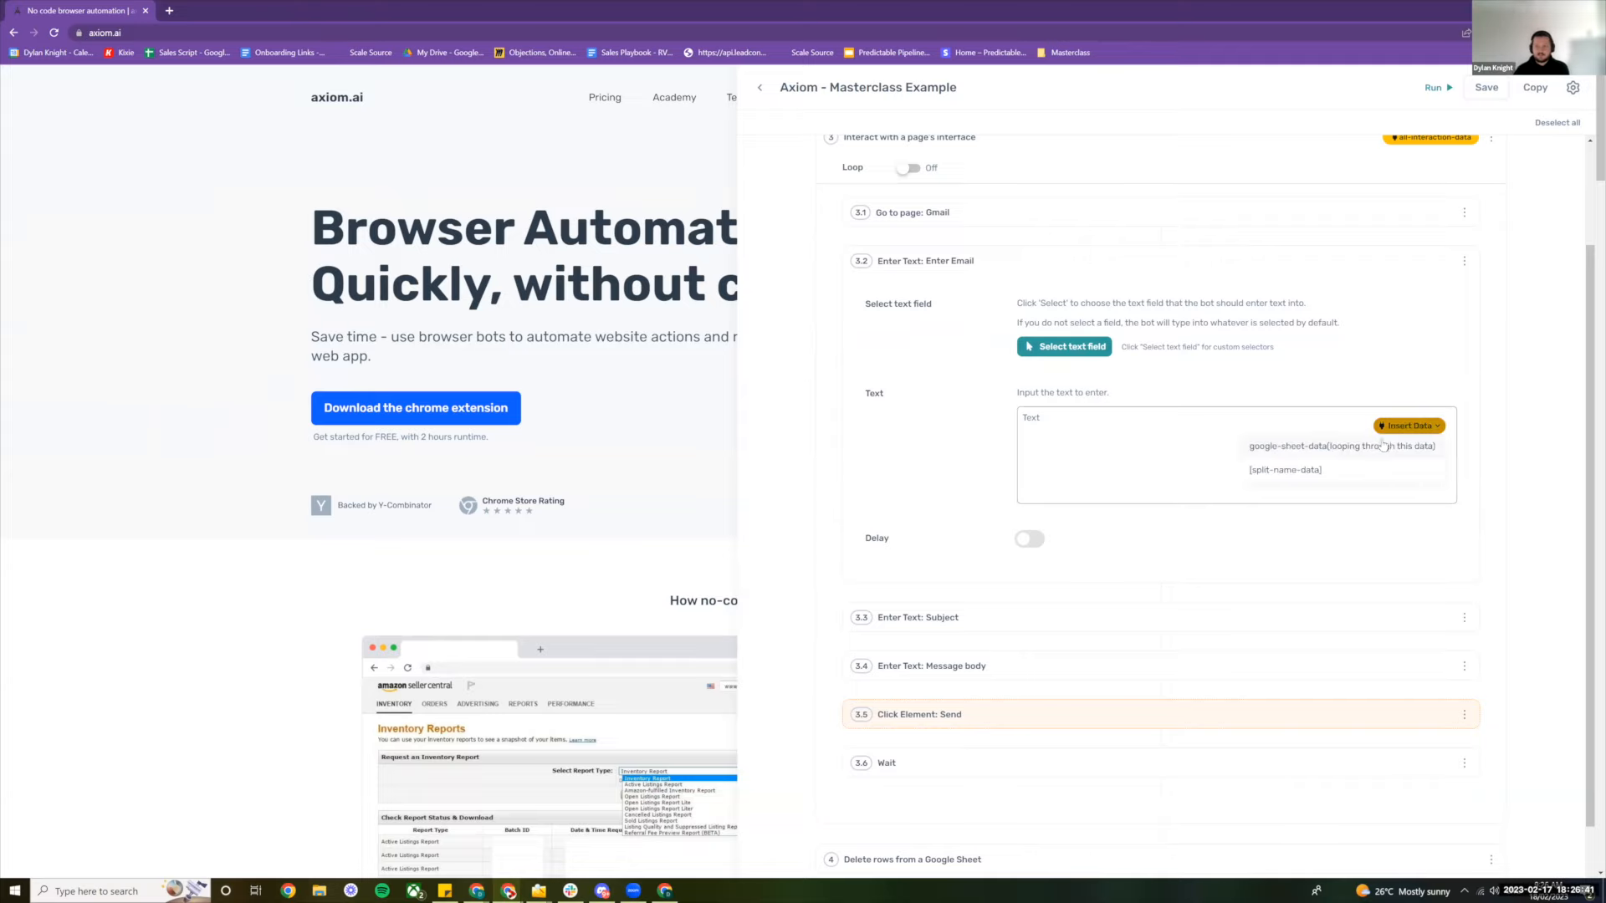
click(1324, 448)
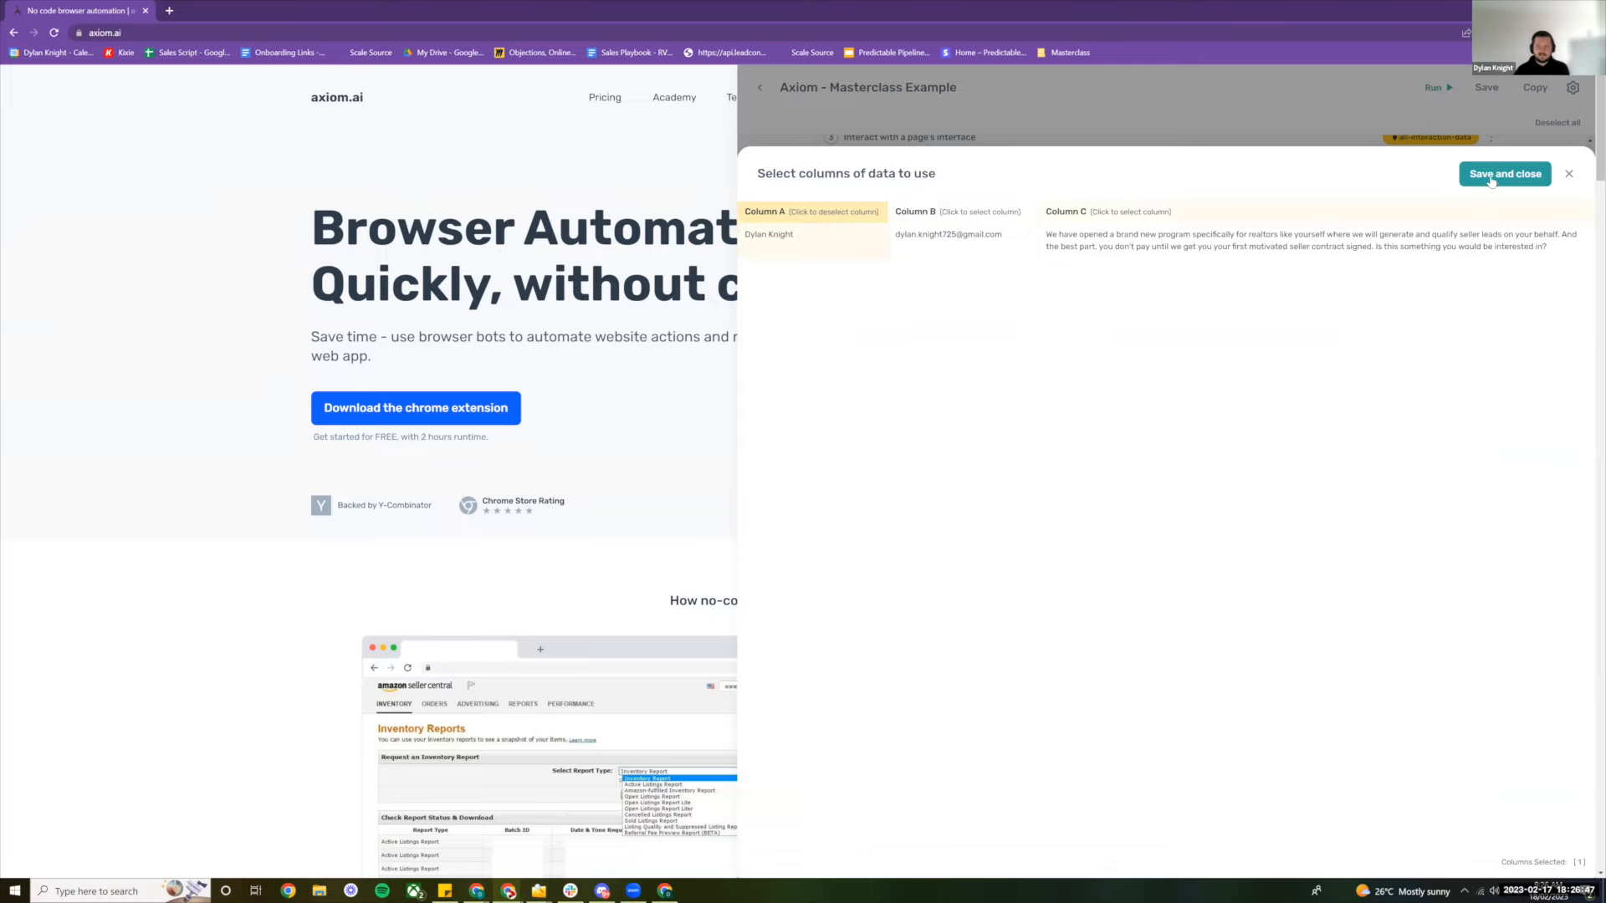
click(957, 234)
click(1504, 174)
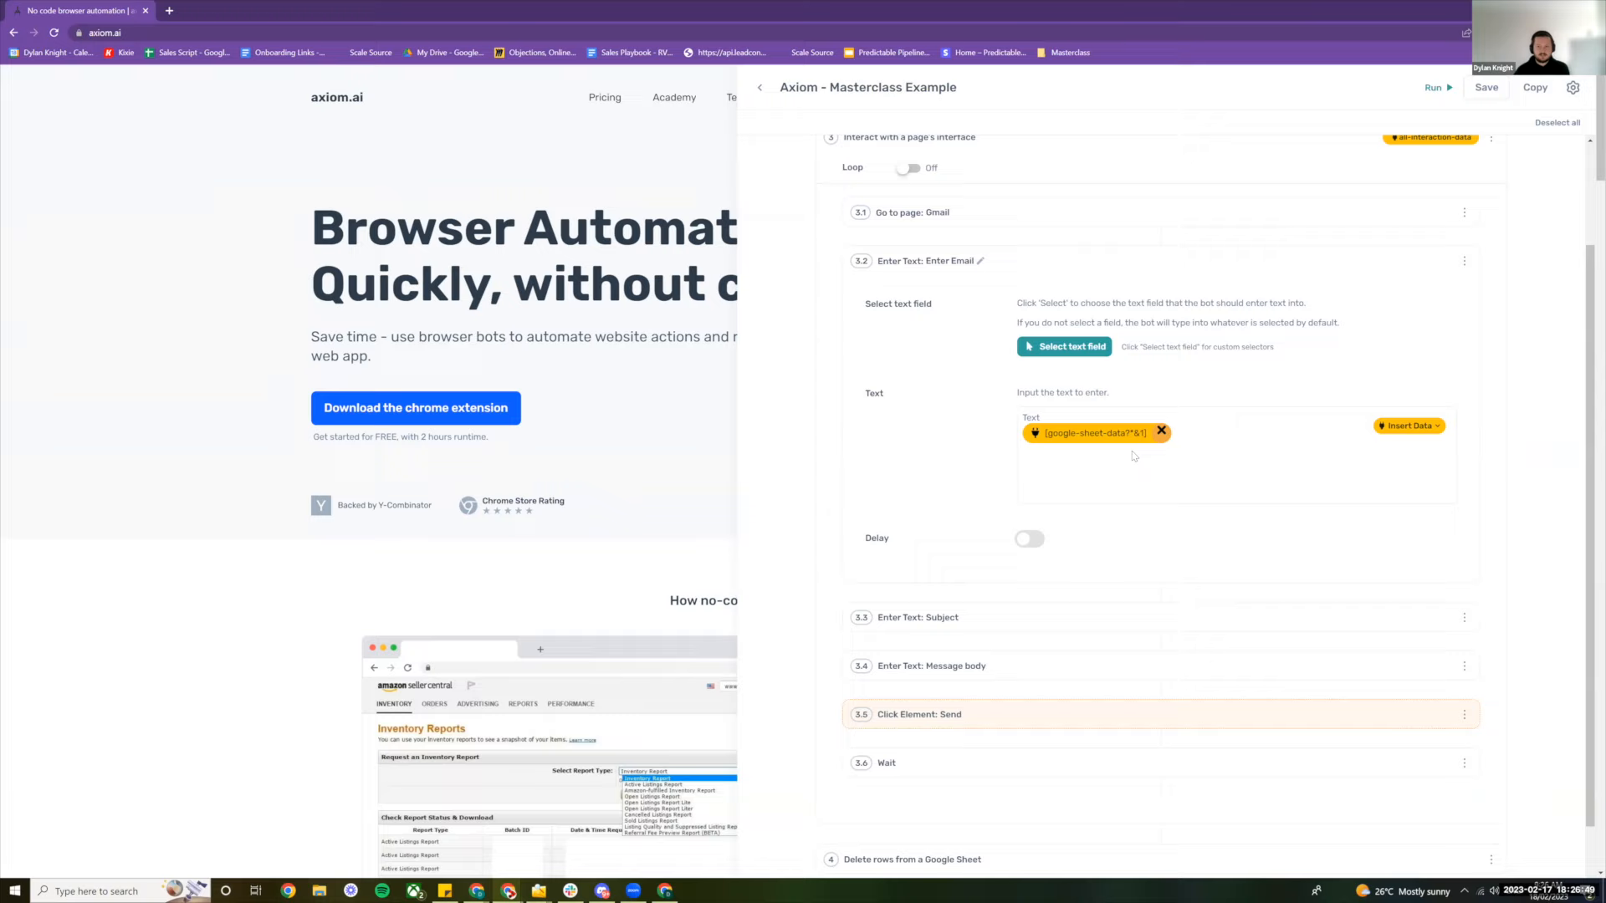
Replace the text of the Subject step with "Get motivated sellers"
click(1059, 616)
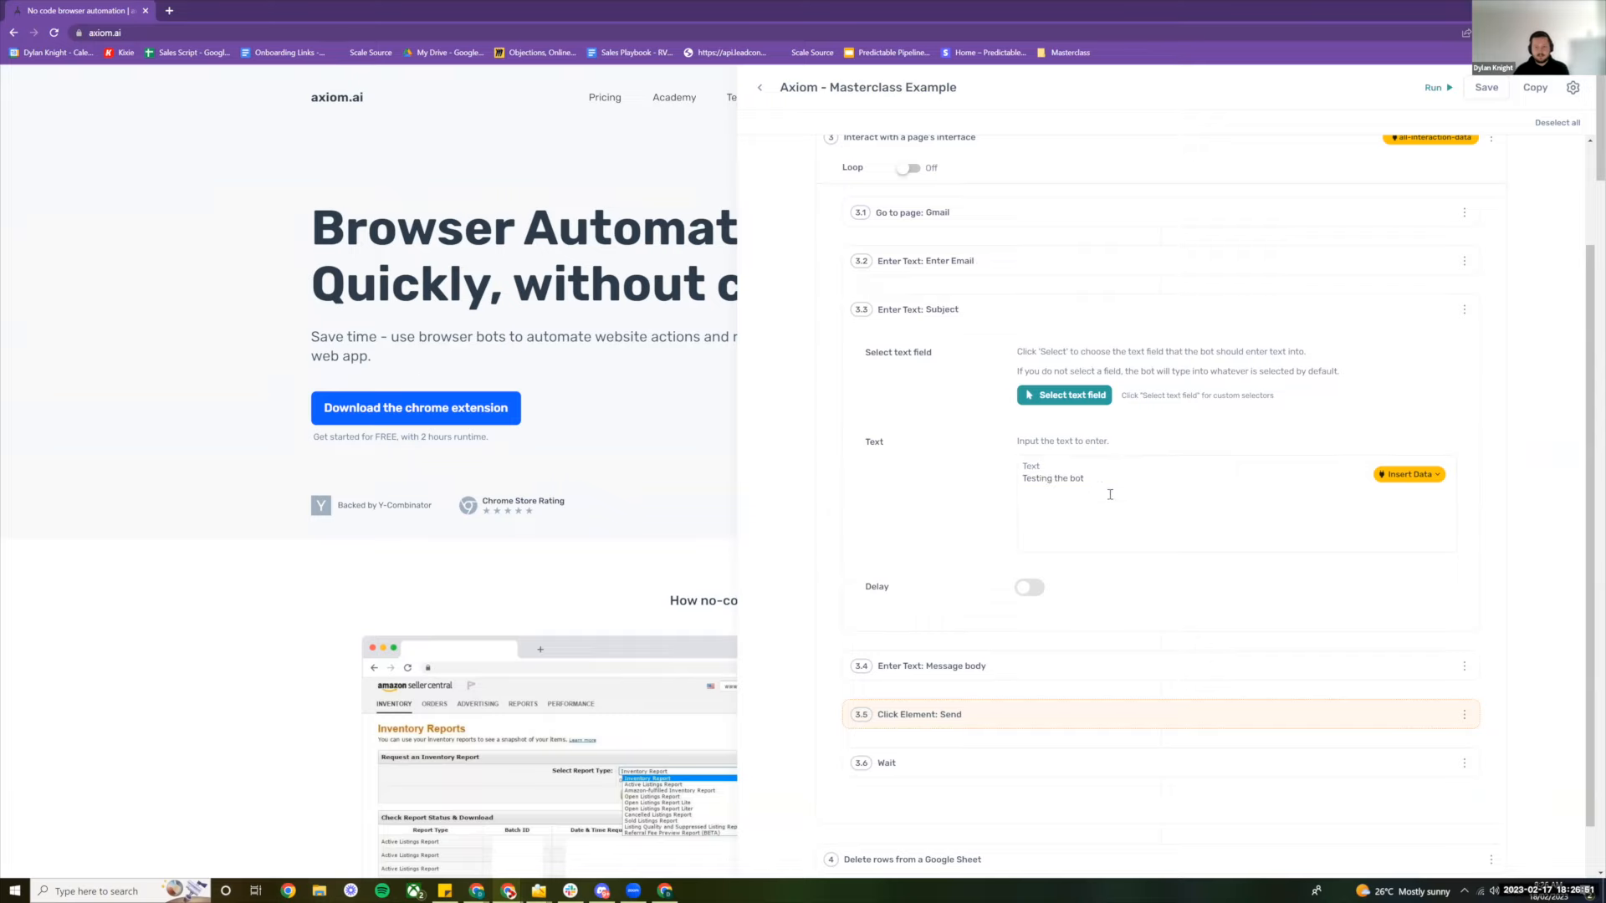
triple_click(1086, 490)
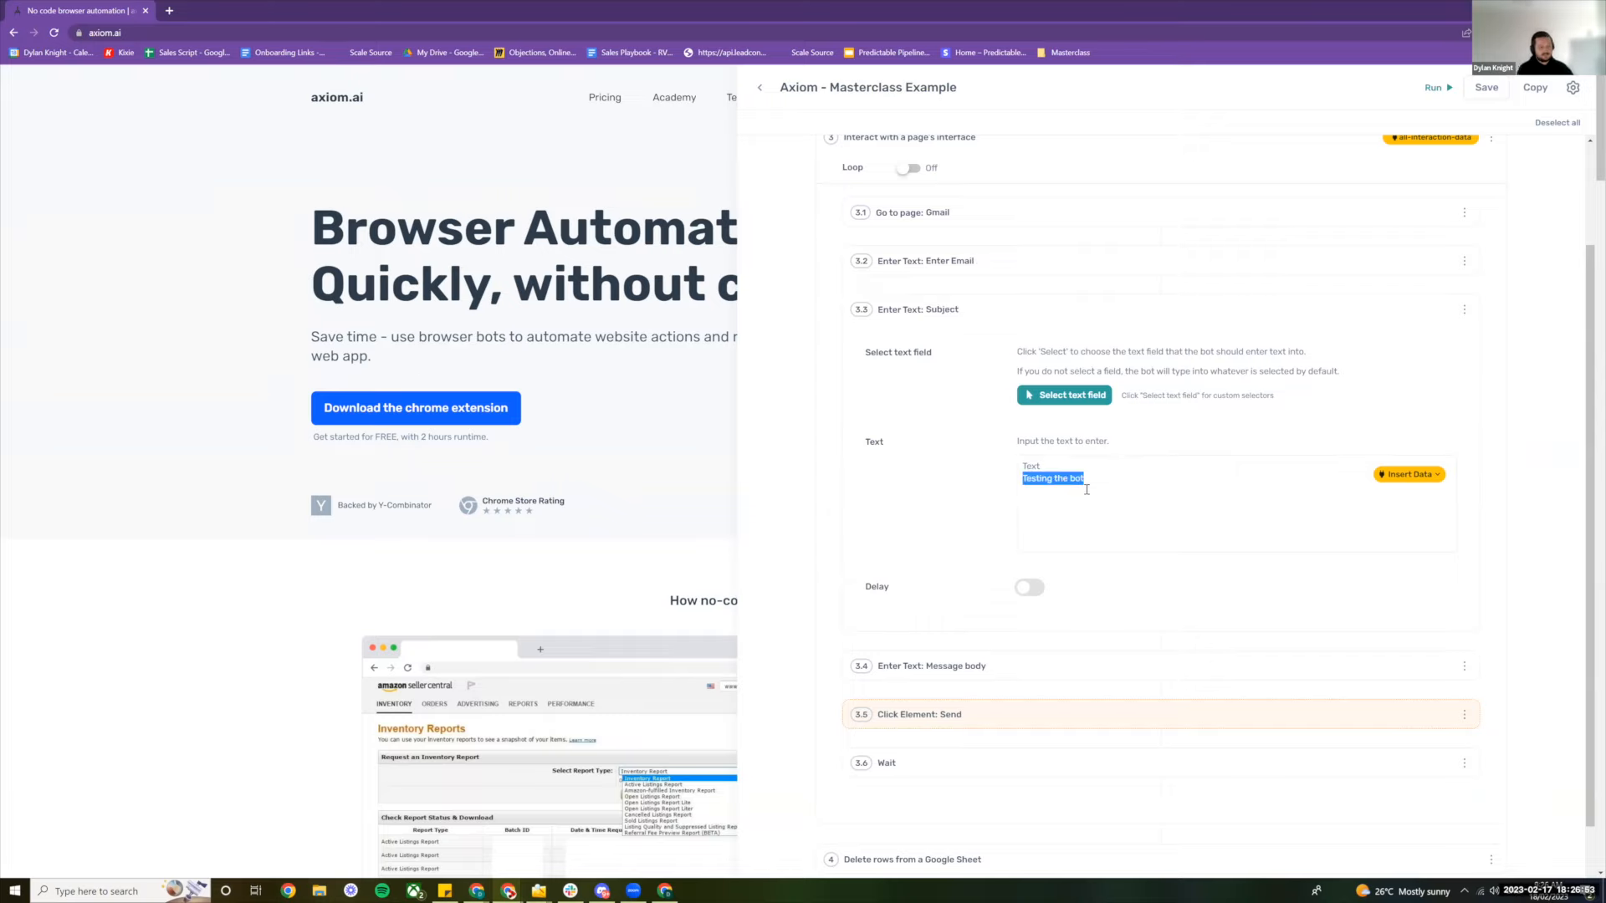
text(Get motivated sellers)
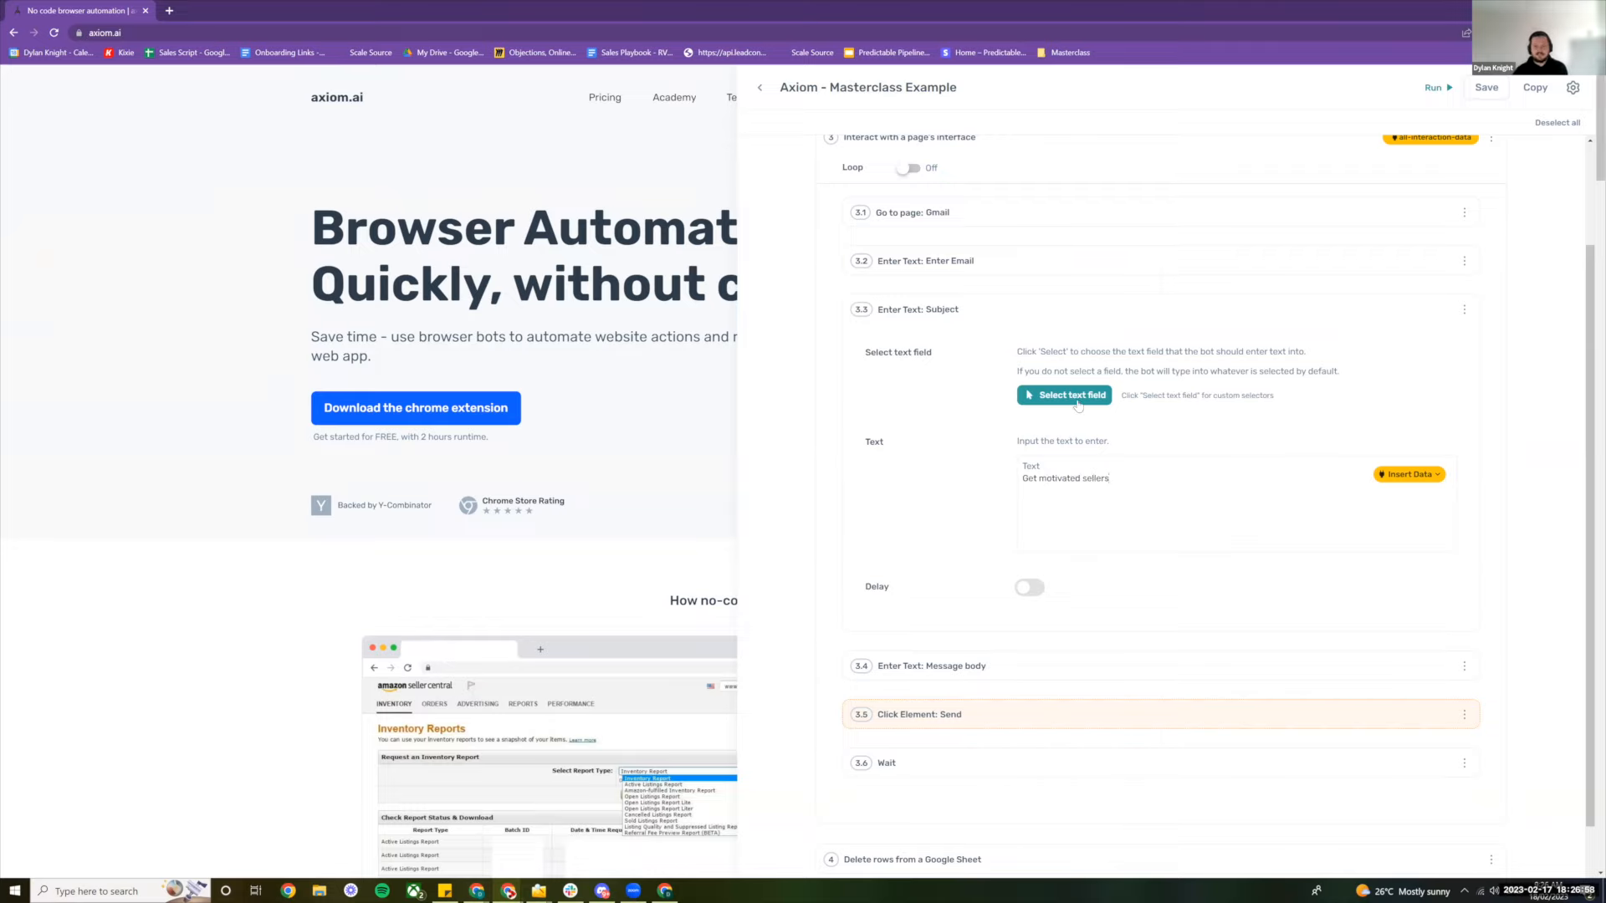
click(1428, 476)
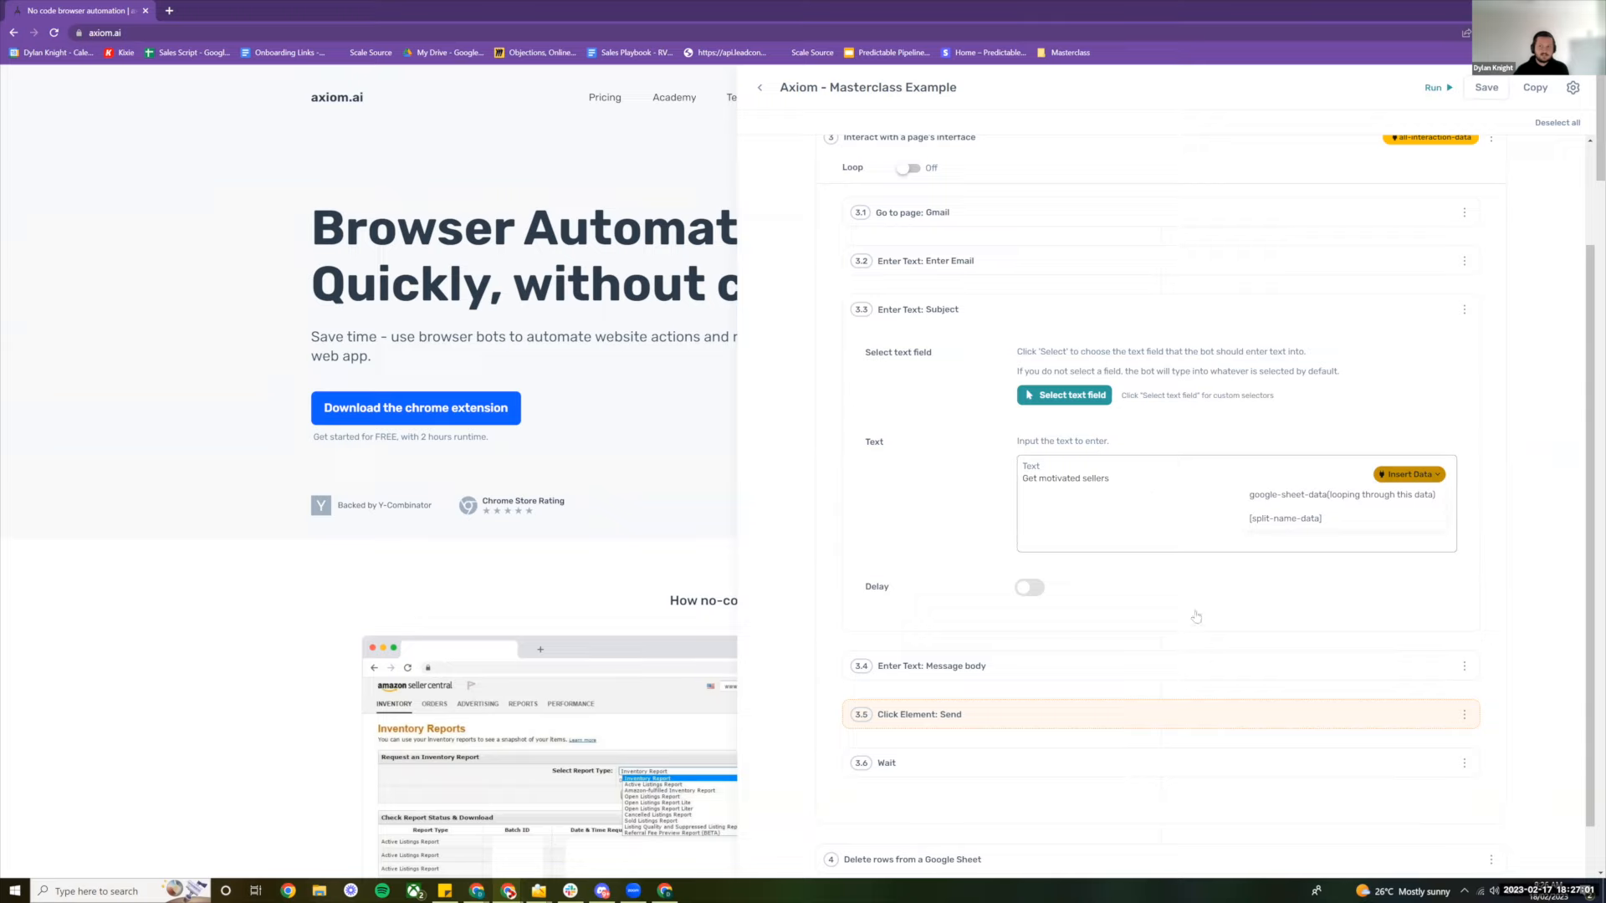
Switch to the Axiom spreadsheet and copy the message in cell C1 into cell C2
mouse_move(653, 888)
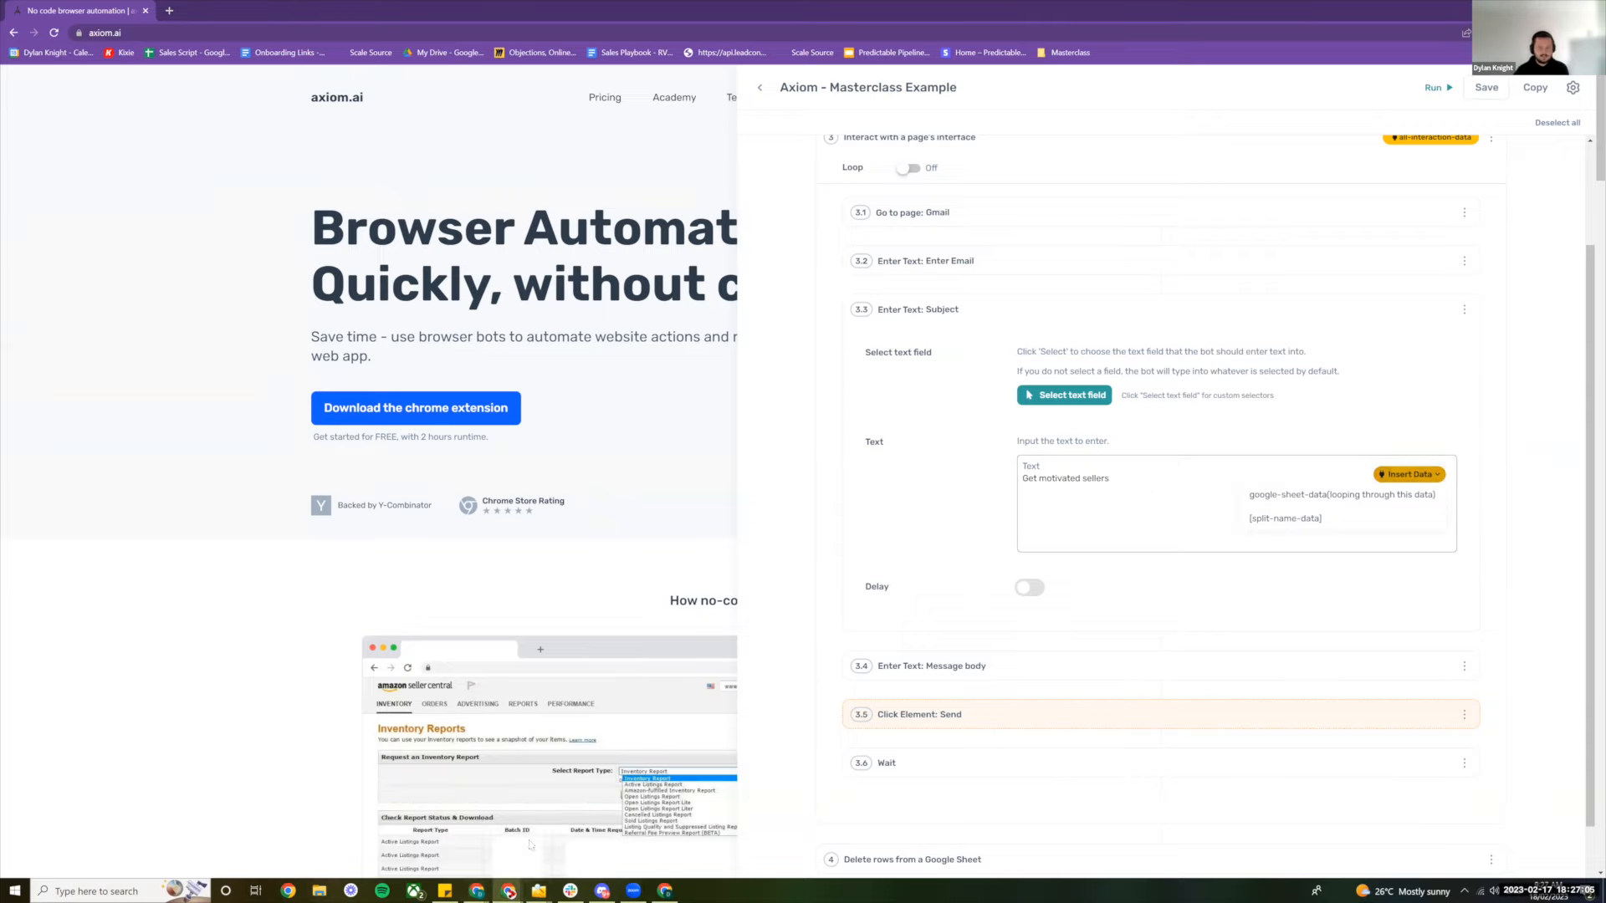
mouse_move(508, 889)
click(778, 827)
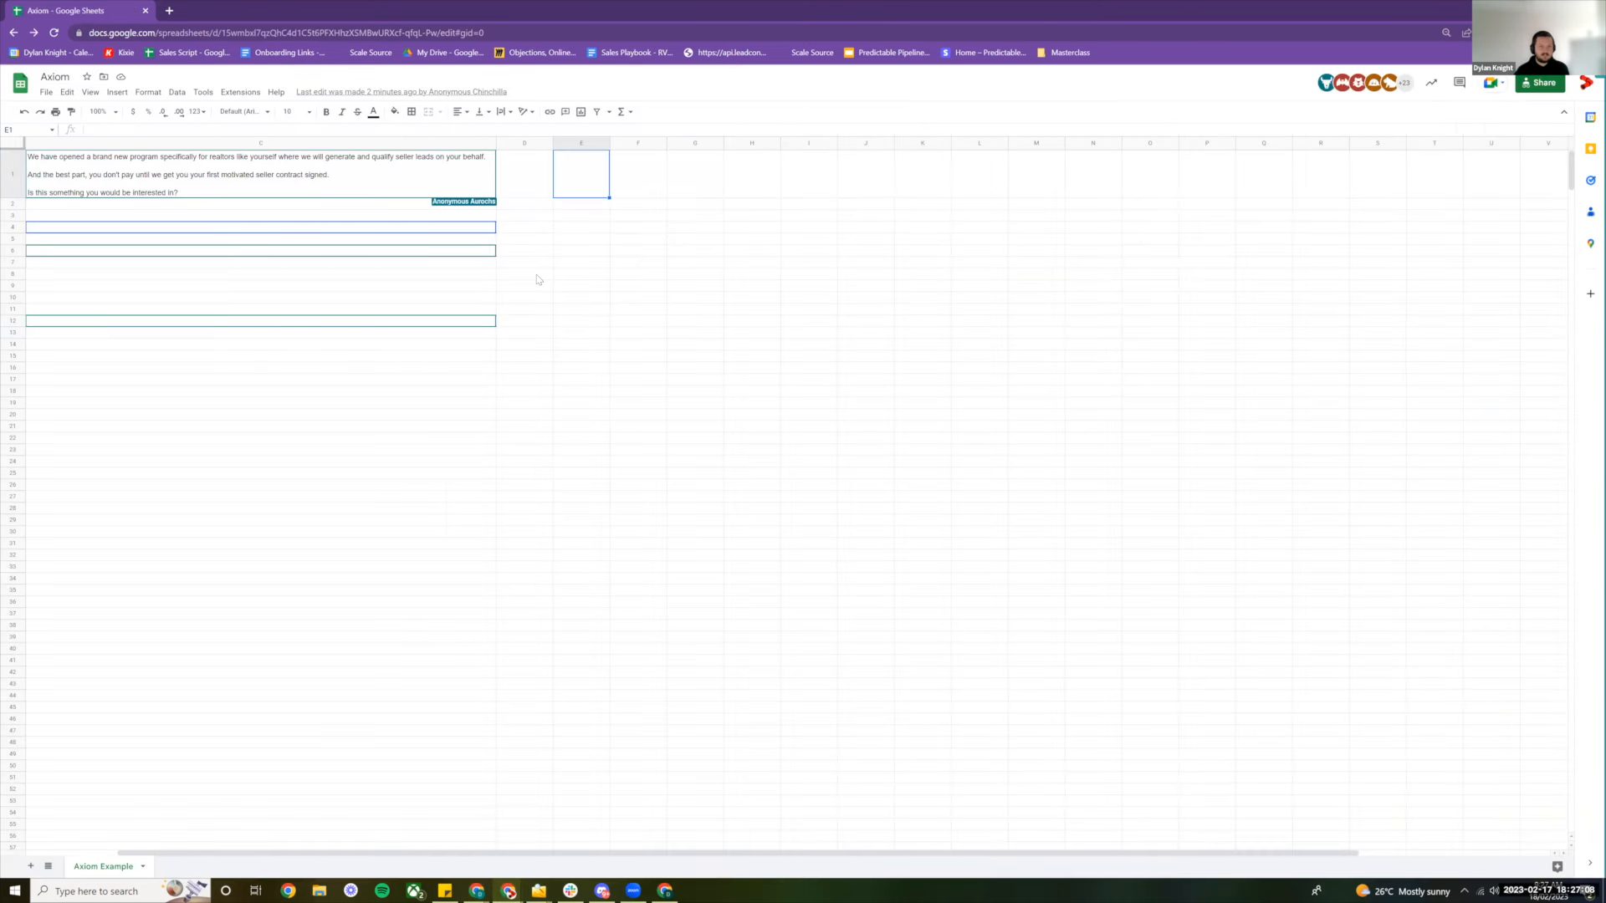
drag(258, 853, 159, 815)
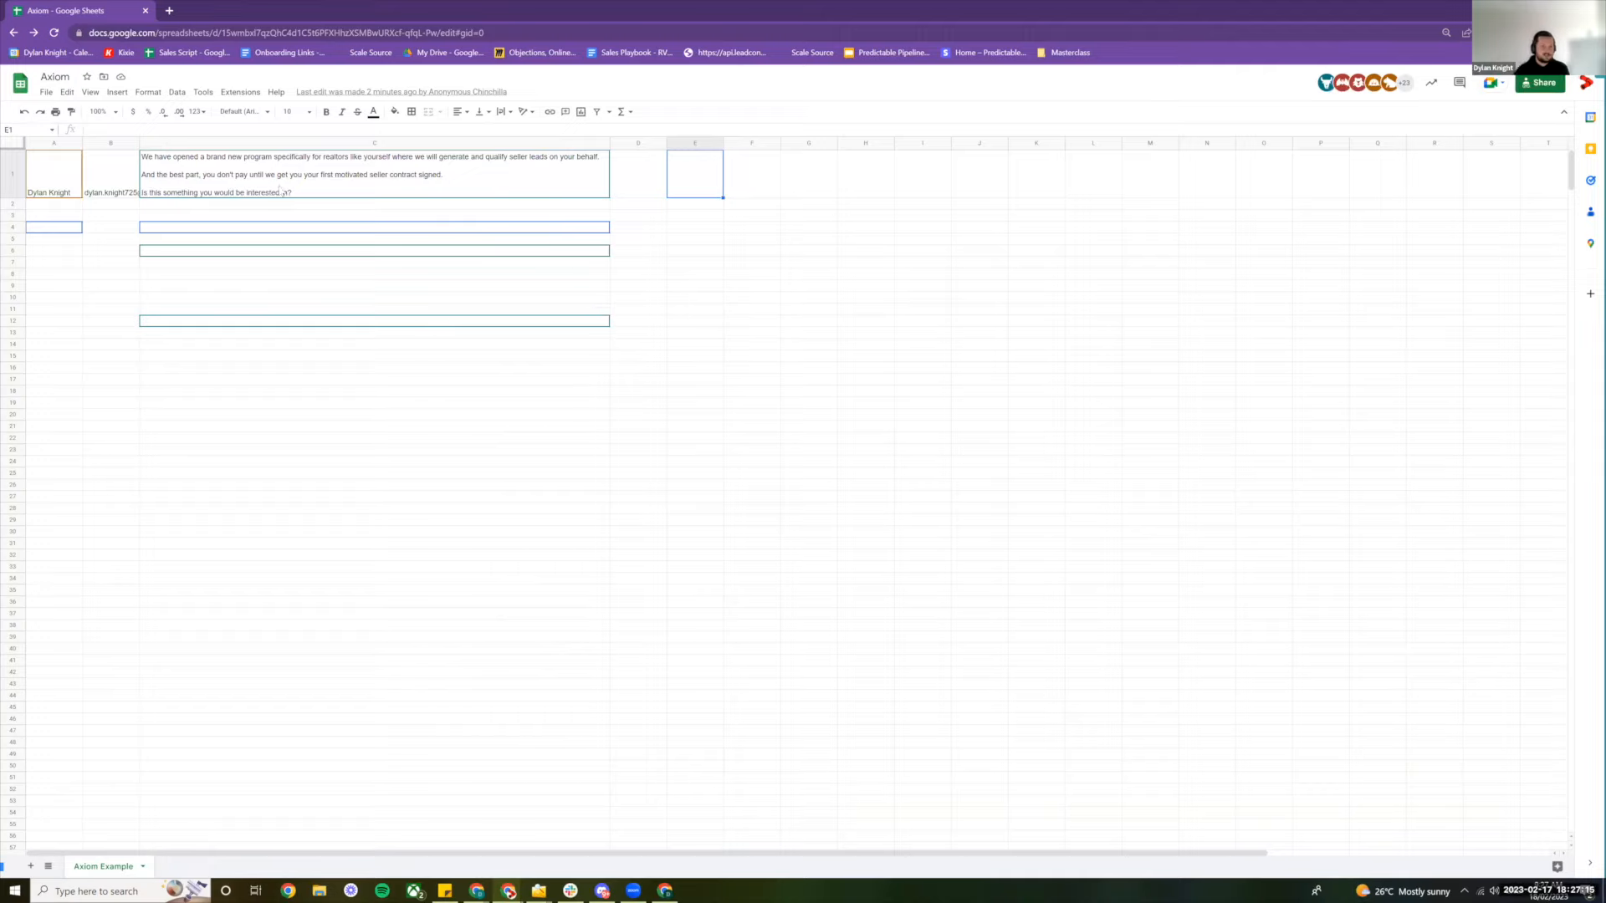
click(172, 143)
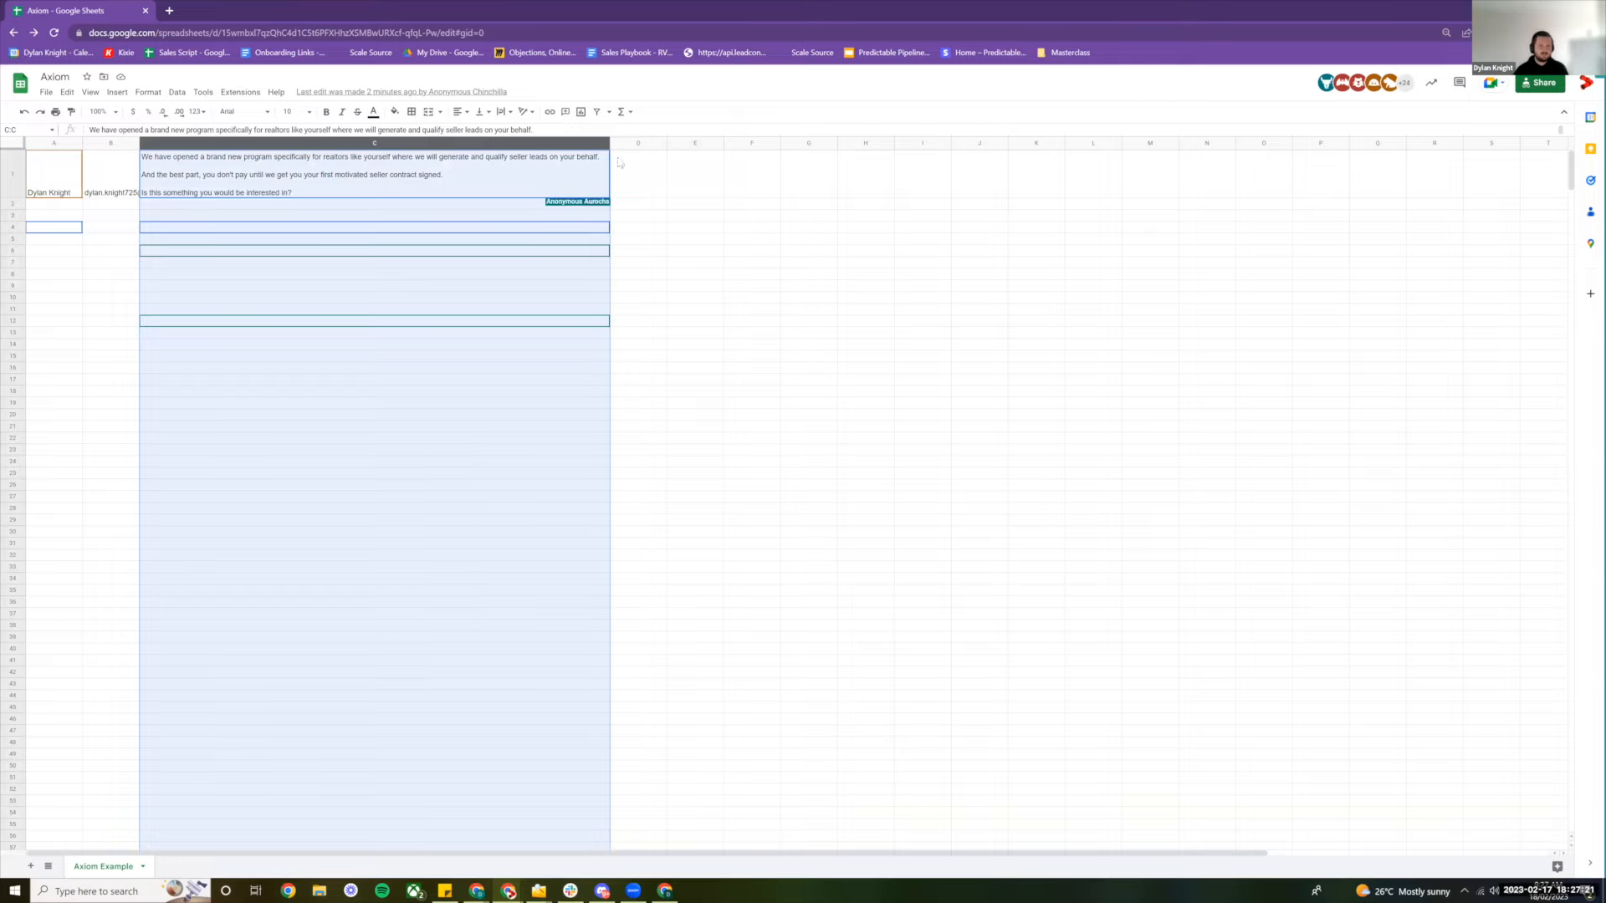
click(587, 174)
key(ctrl+c)
click(577, 208)
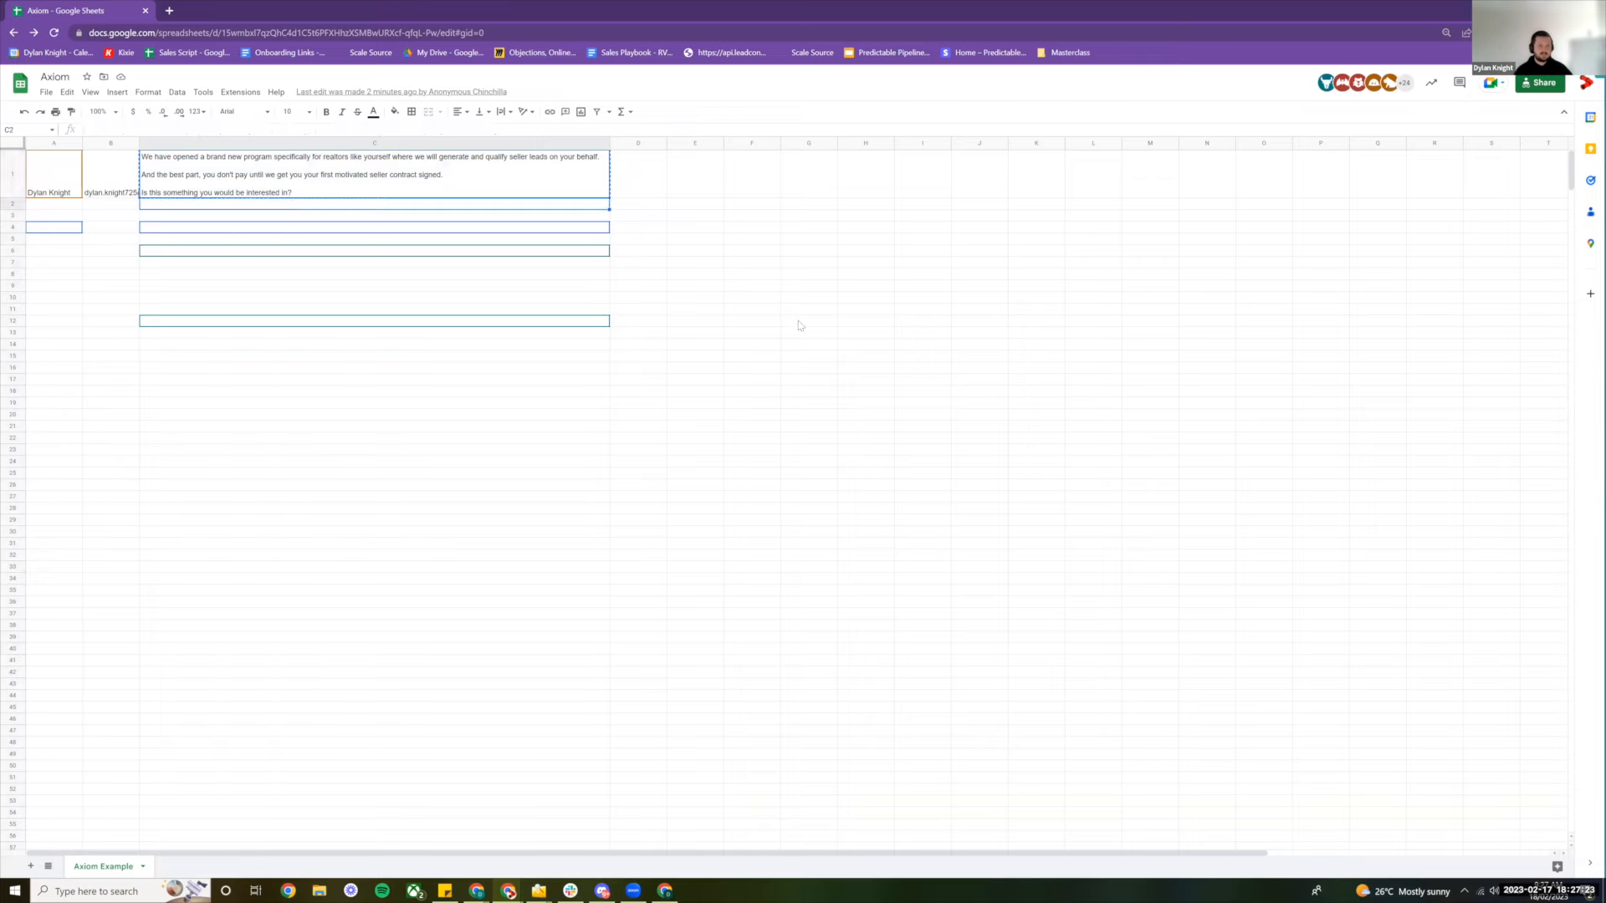
key(ctrl+v)
Reword the message in cell C2 by replacing "brand new program" with "new service"
double_click(391, 238)
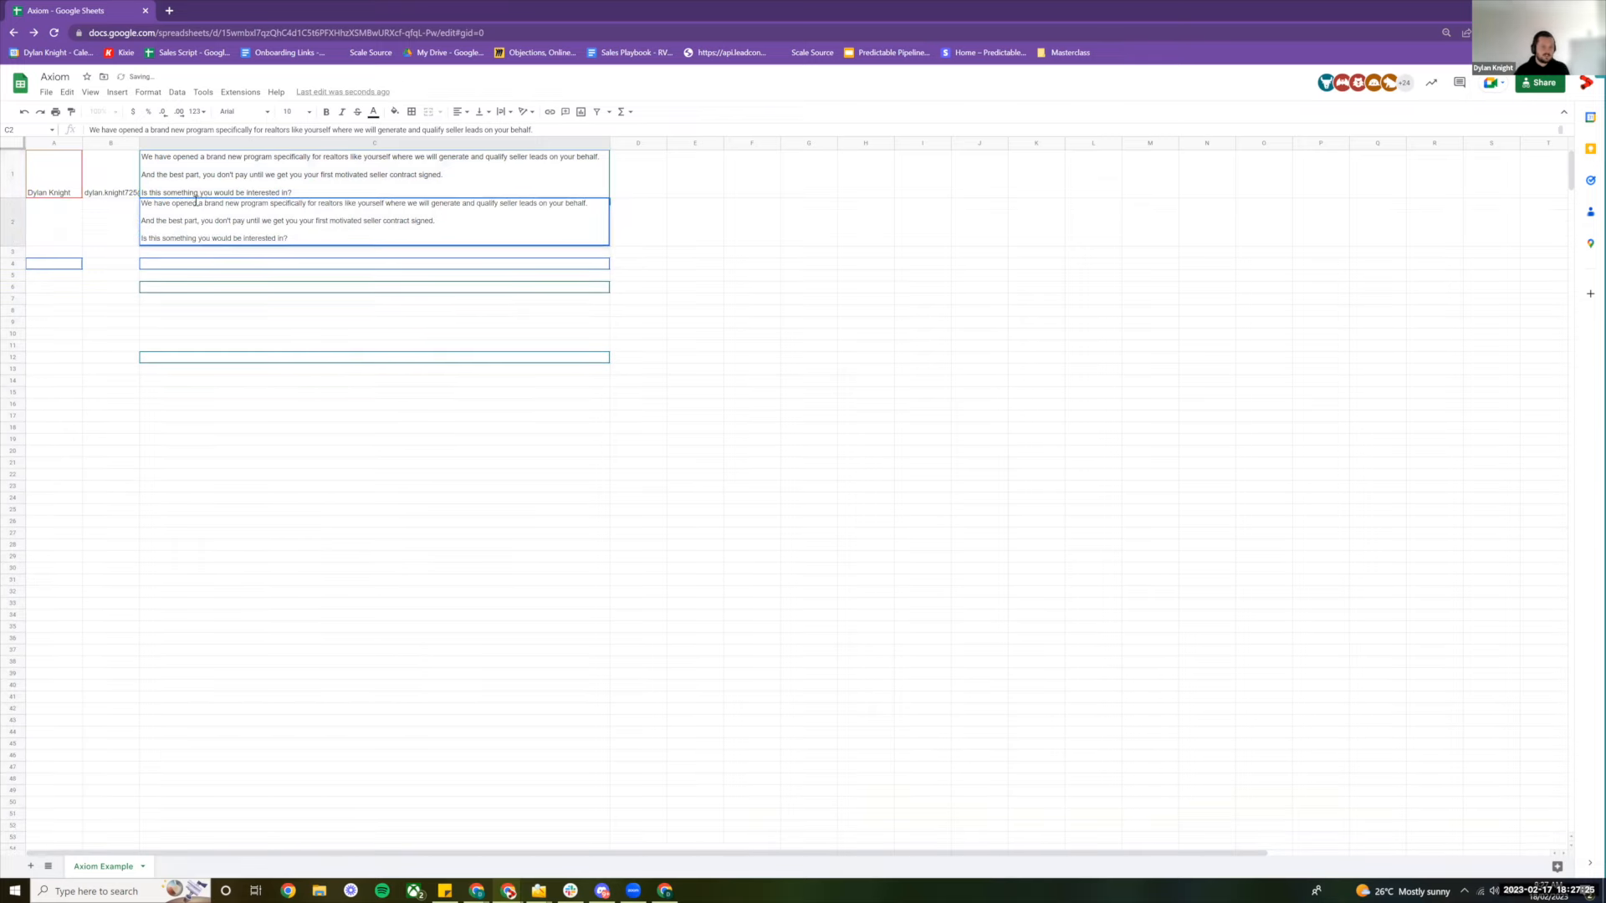
drag(204, 204, 273, 205)
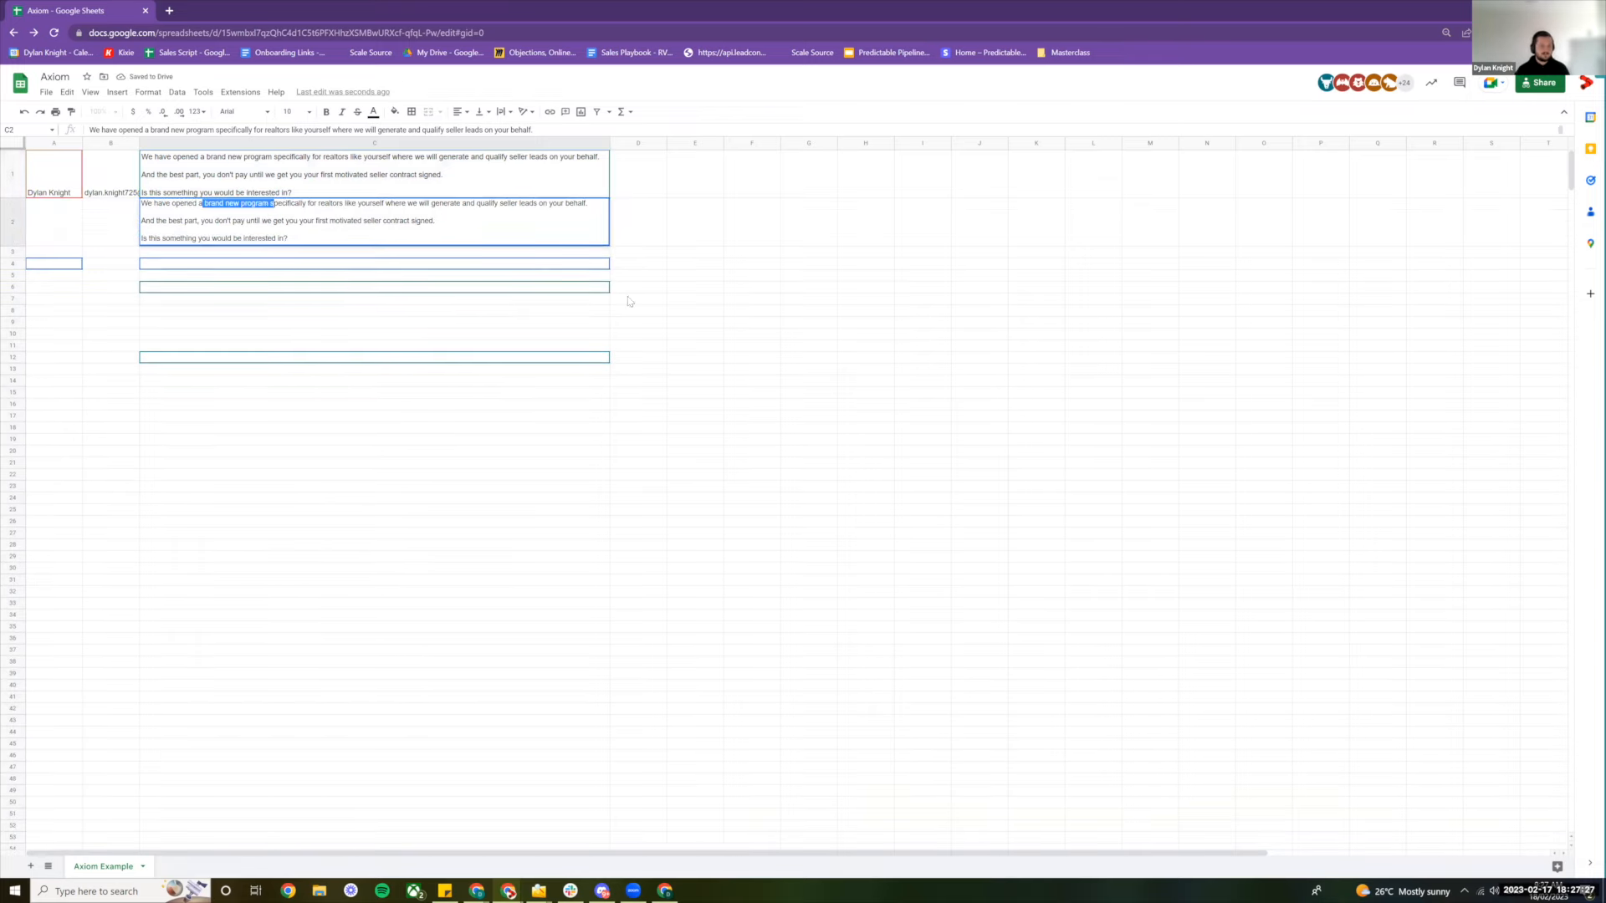
text(new se)
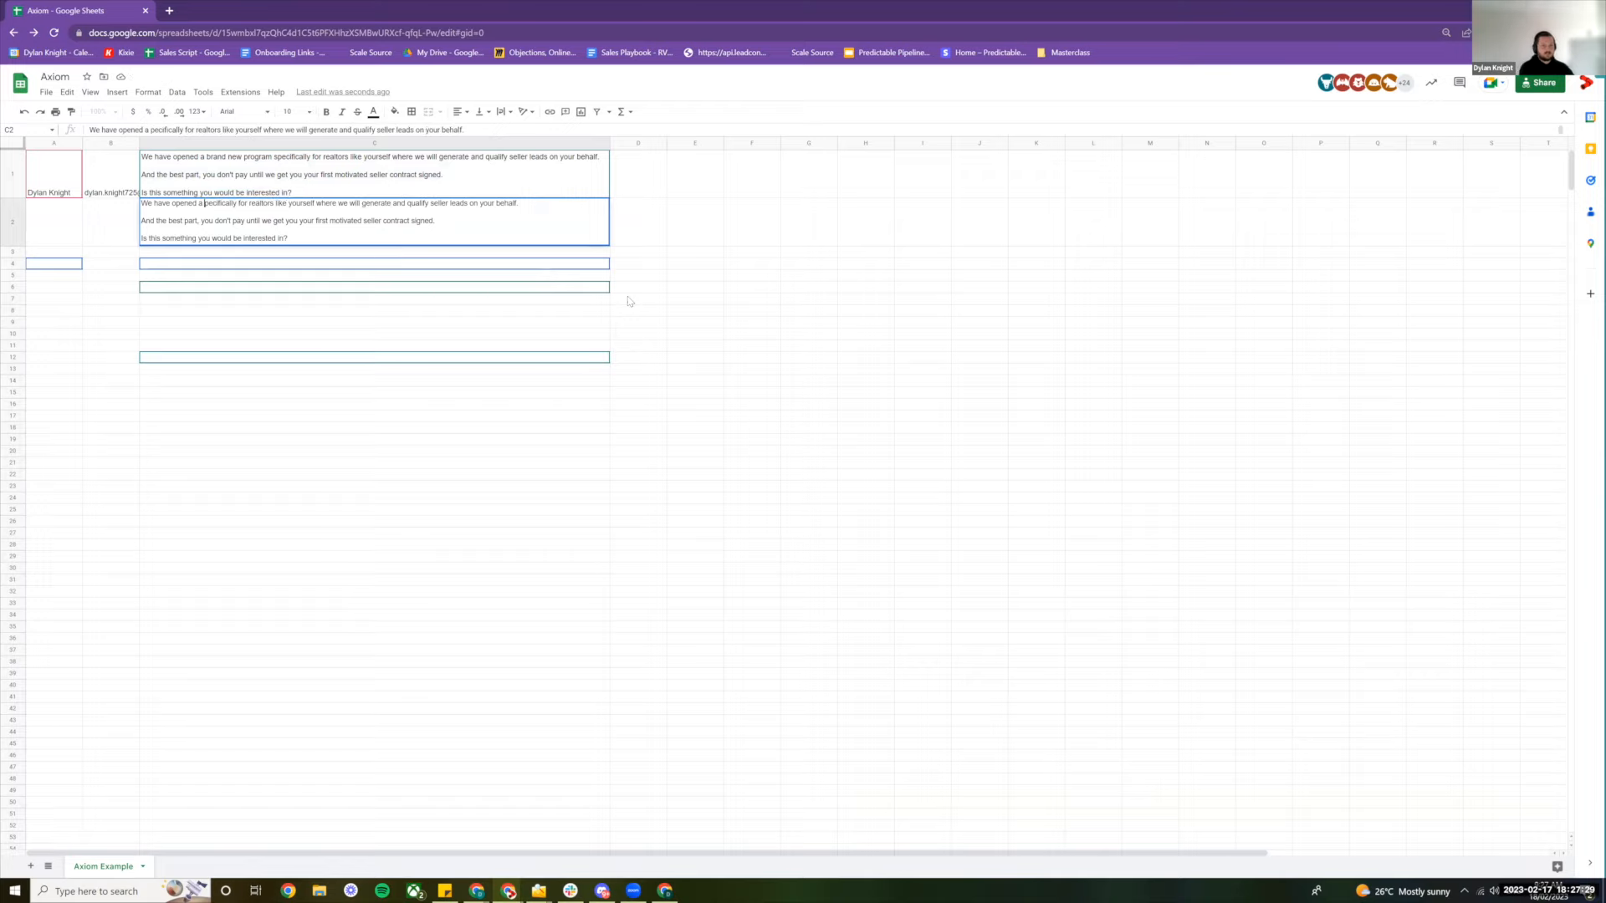
text(rvice)
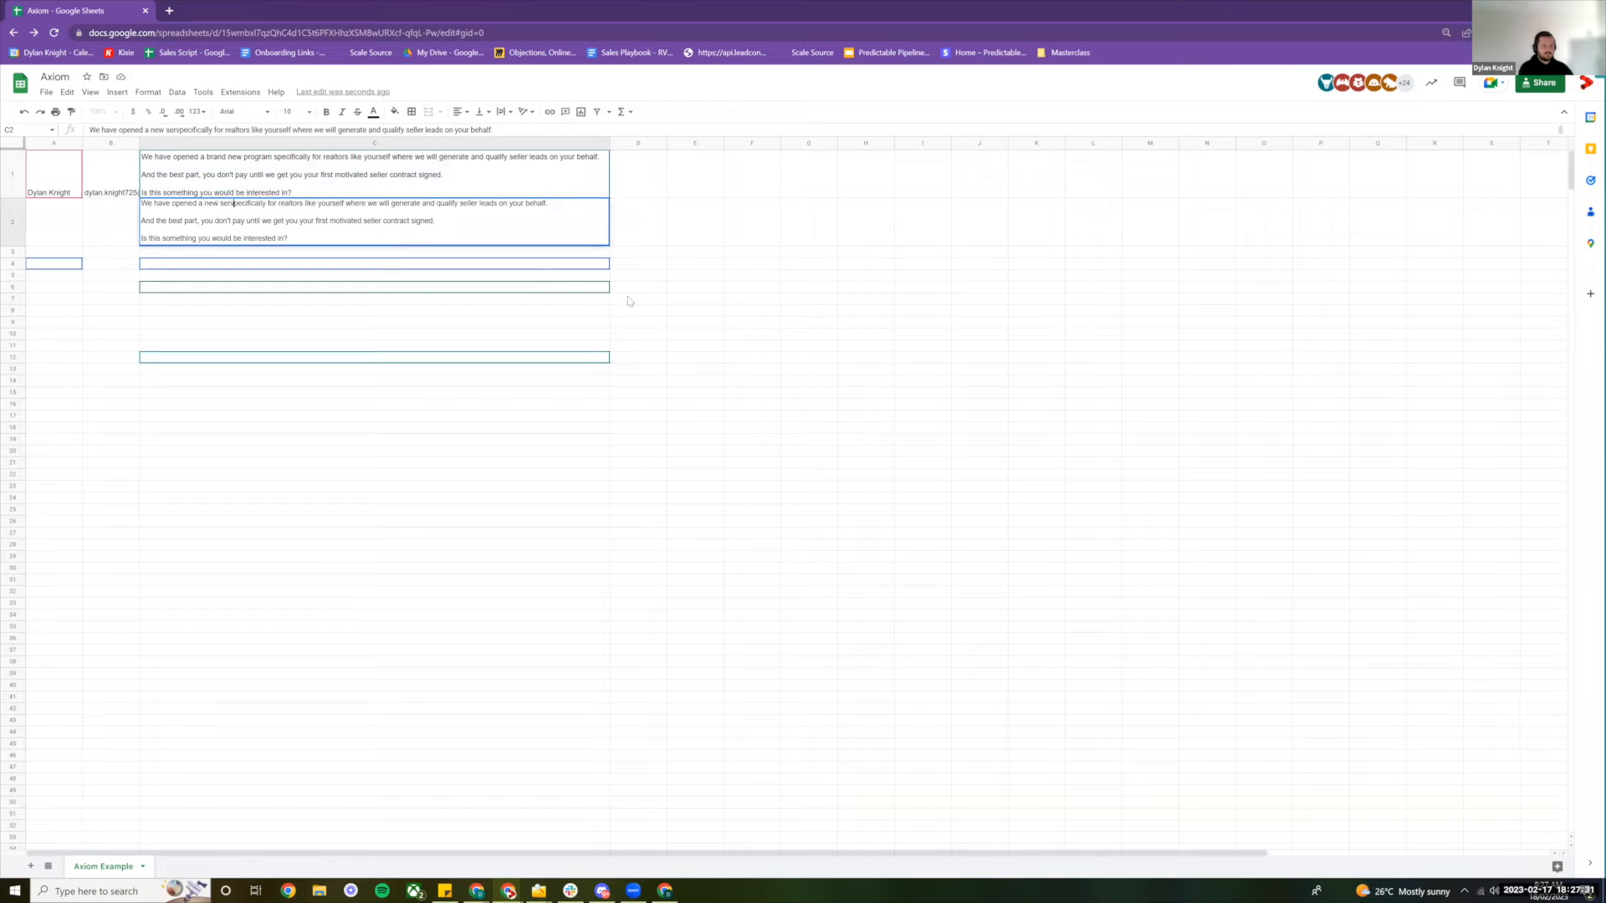
click(760, 292)
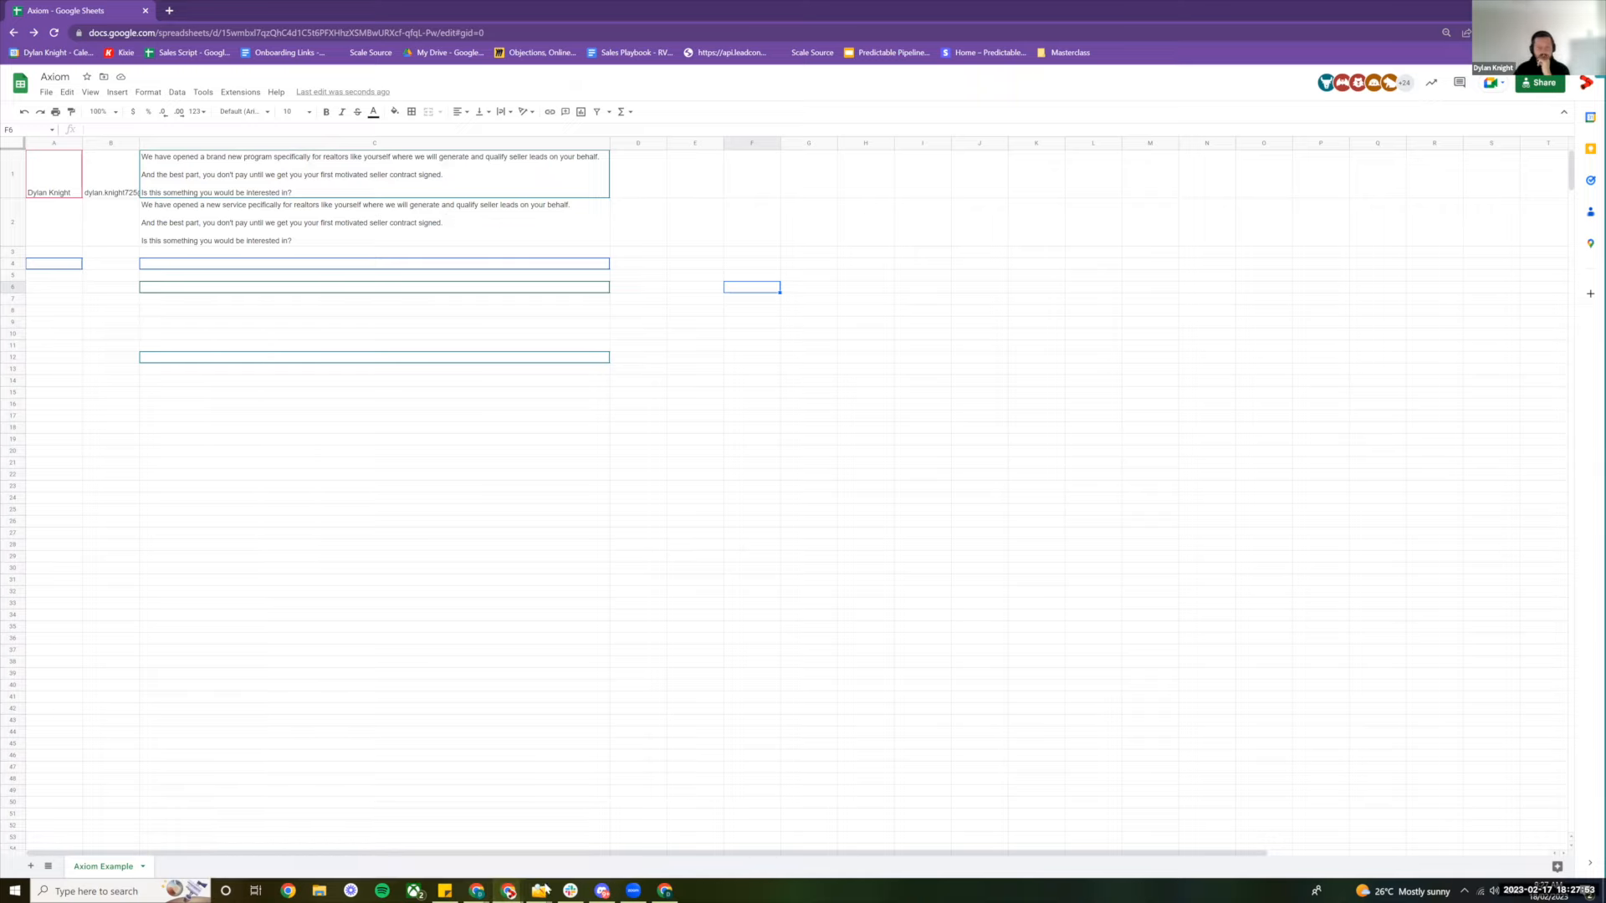
Switch back to the Axiom bot and replace the Message body text with "Hey" followed by Column A of the google-sheet-data
mouse_move(508, 890)
click(219, 836)
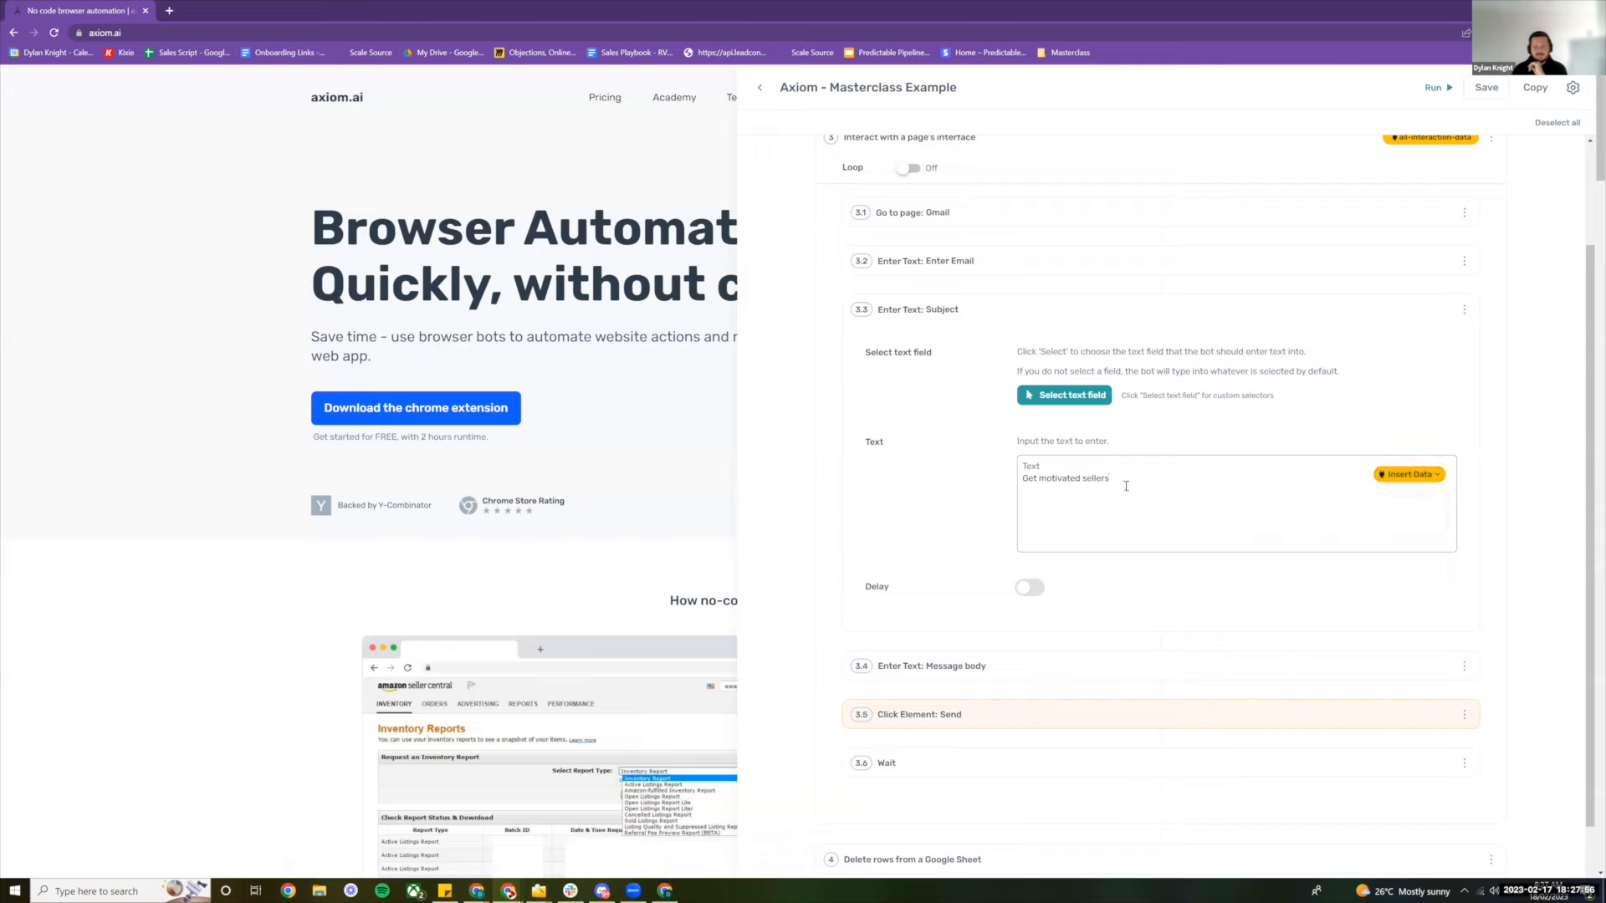
scroll(1049, 483, down, 1)
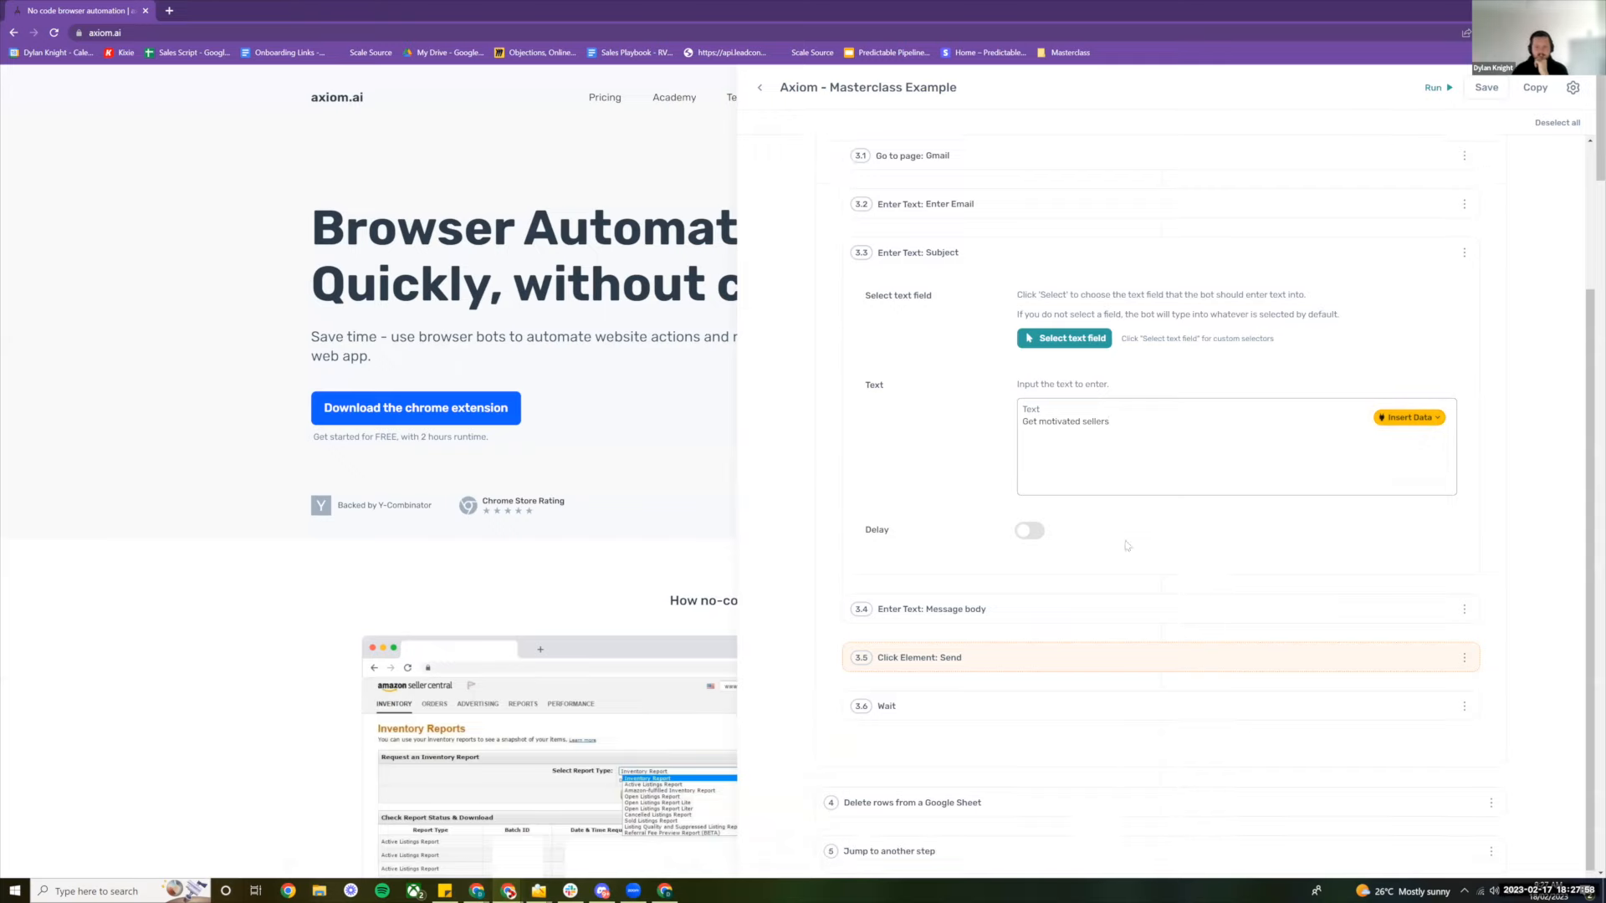
click(1144, 608)
scroll(1062, 456, down, 2)
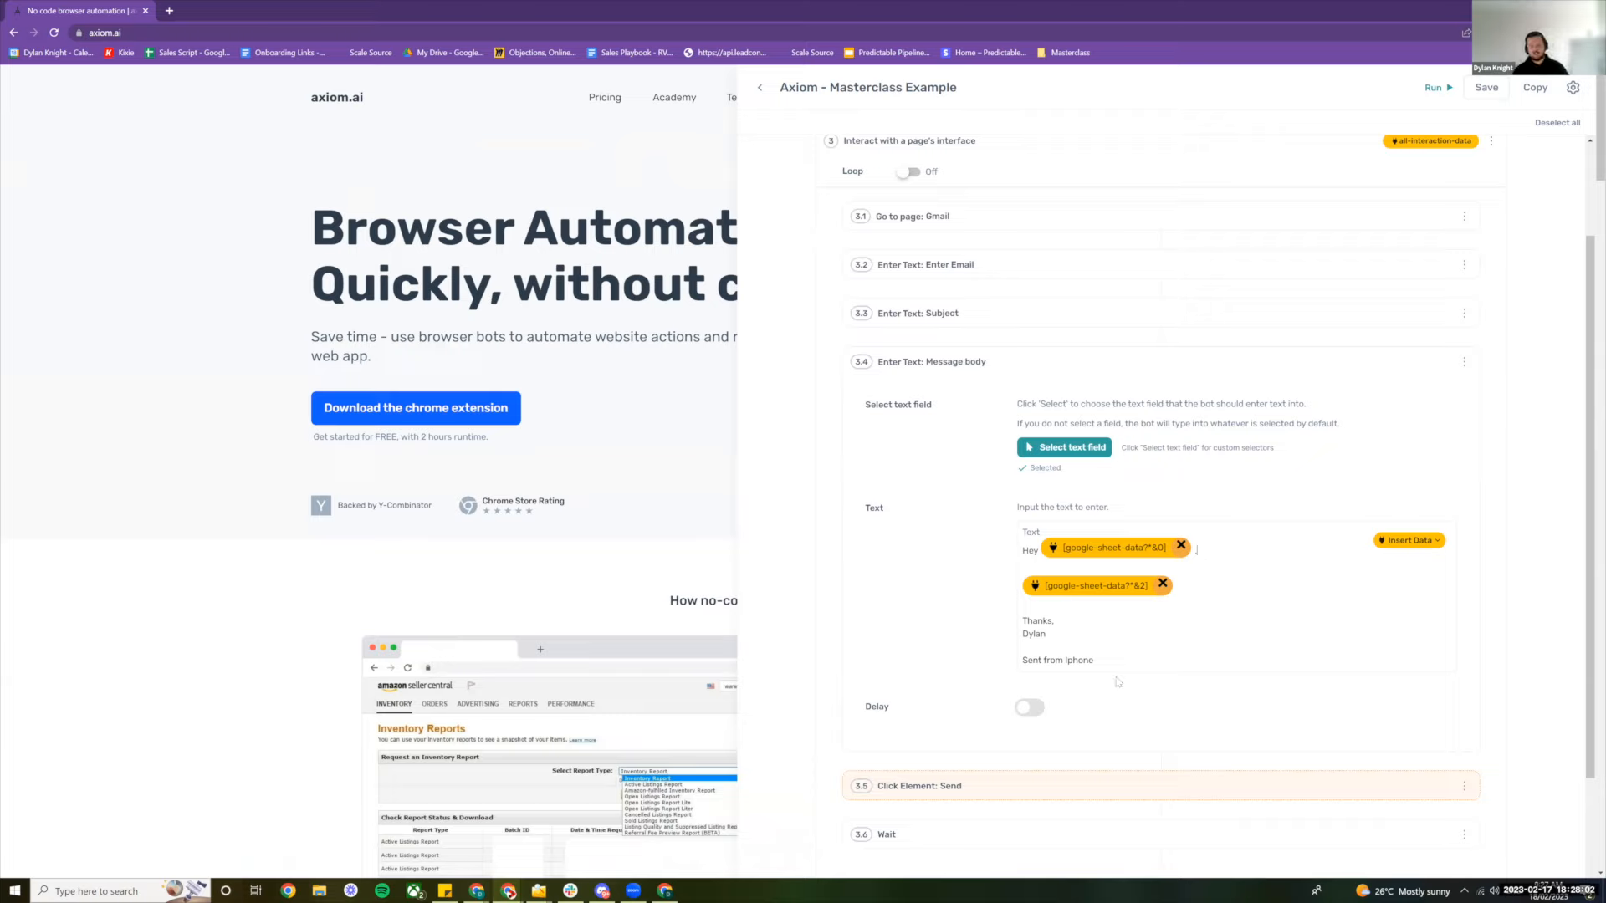
click(1243, 609)
key(ctrl+a)
key(BackSpace)
text(Hey)
click(1401, 541)
click(823, 233)
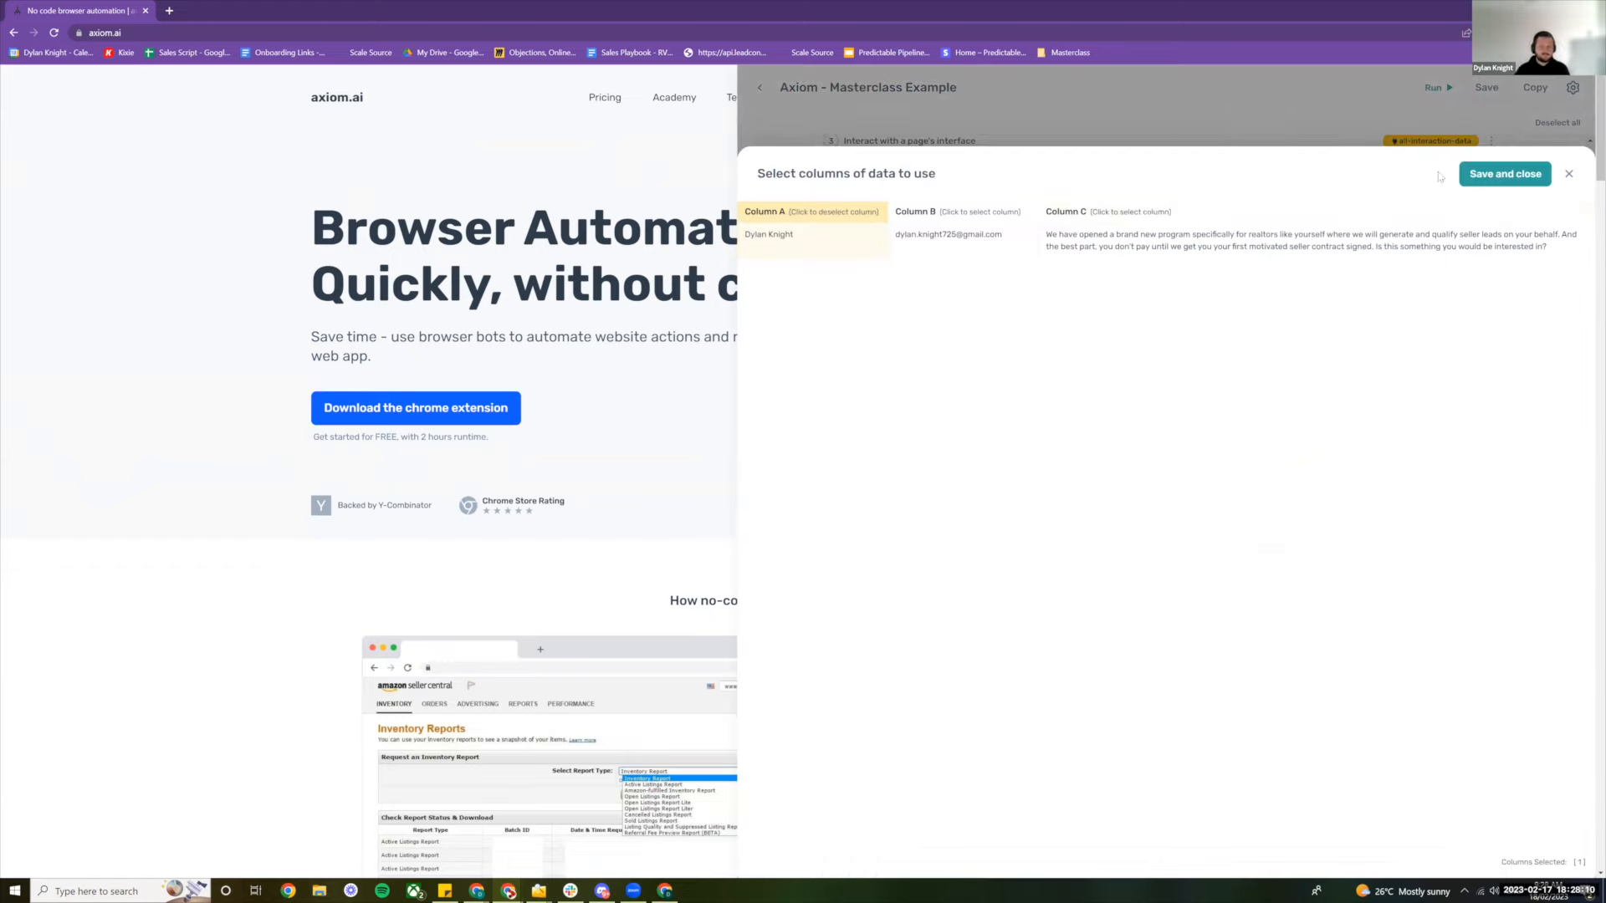
click(1499, 177)
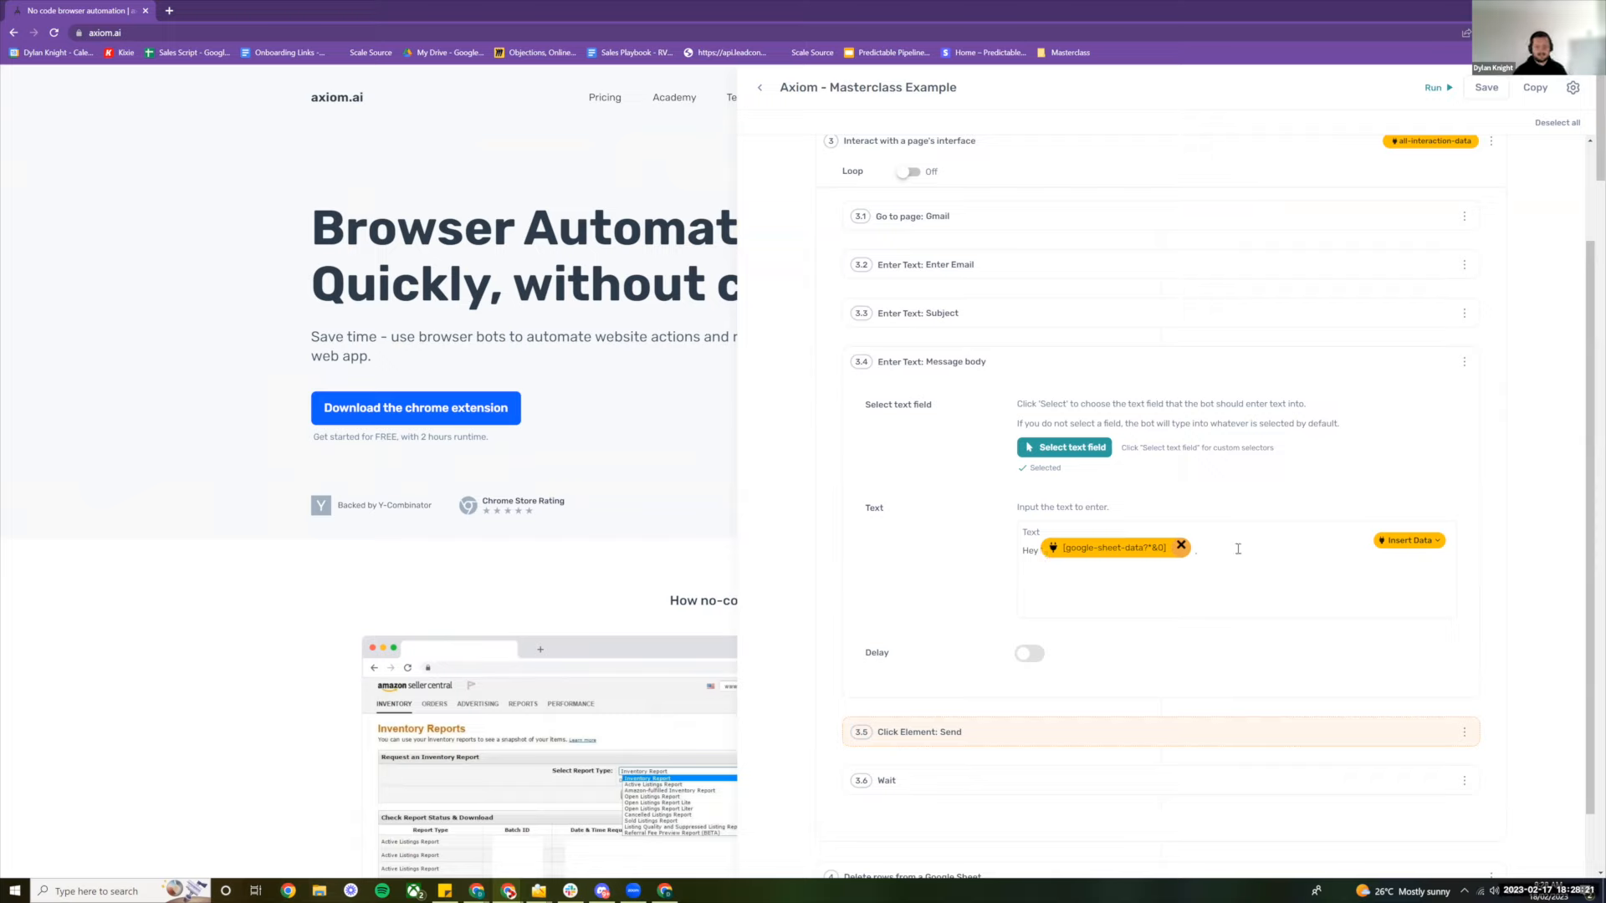
Insert Column C of the google-sheet-data below the greeting in the Message body text
click(1421, 539)
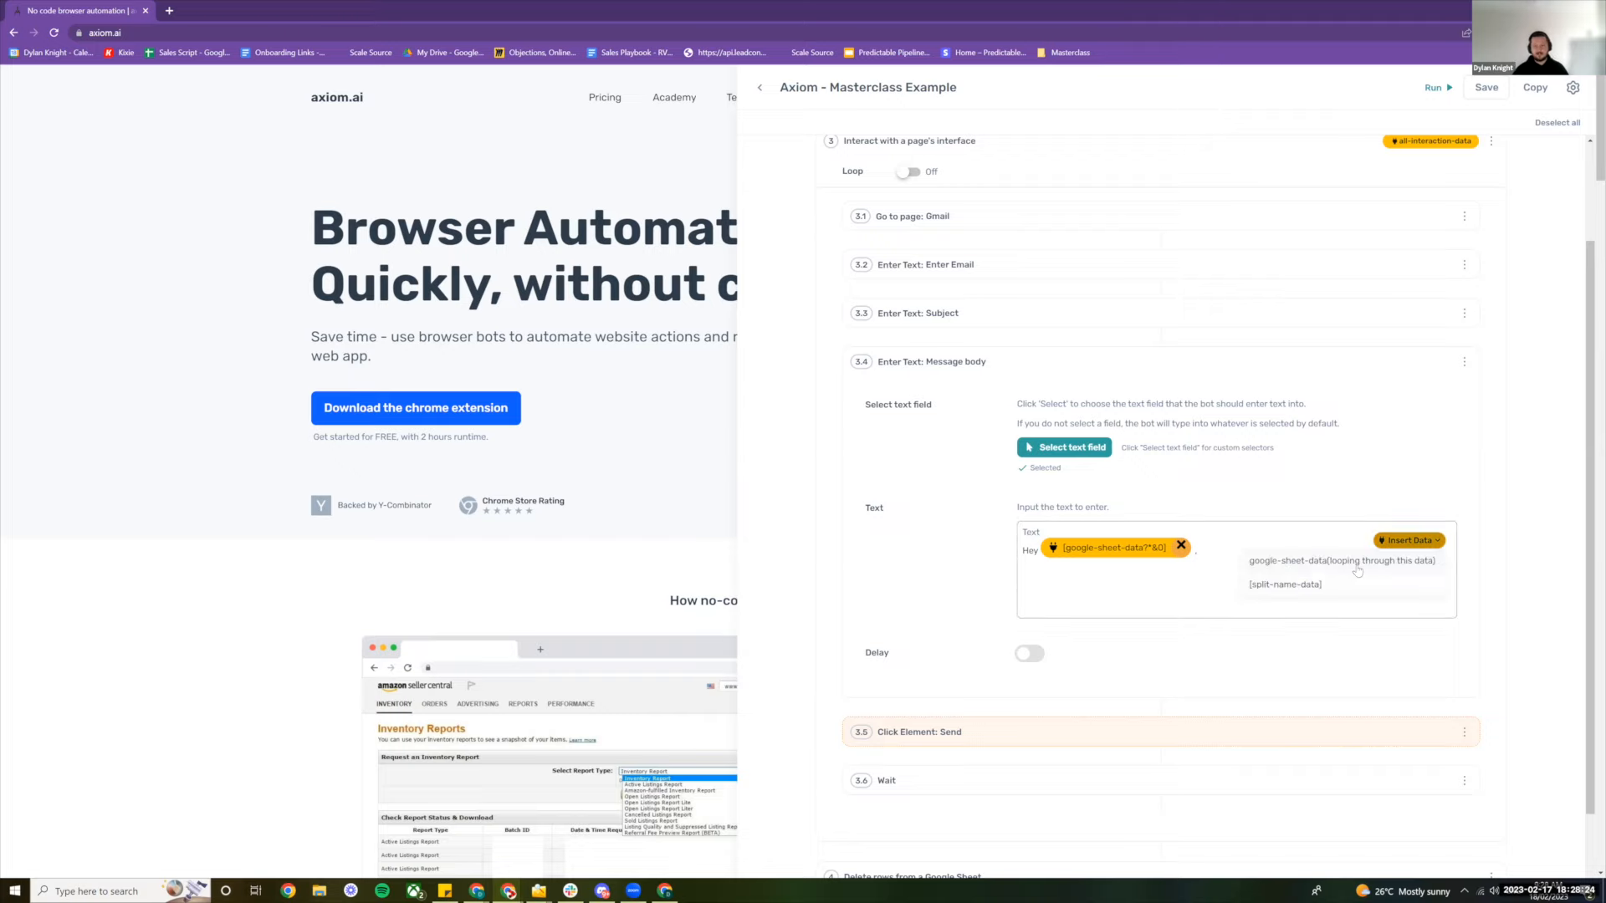
click(1338, 556)
click(1109, 214)
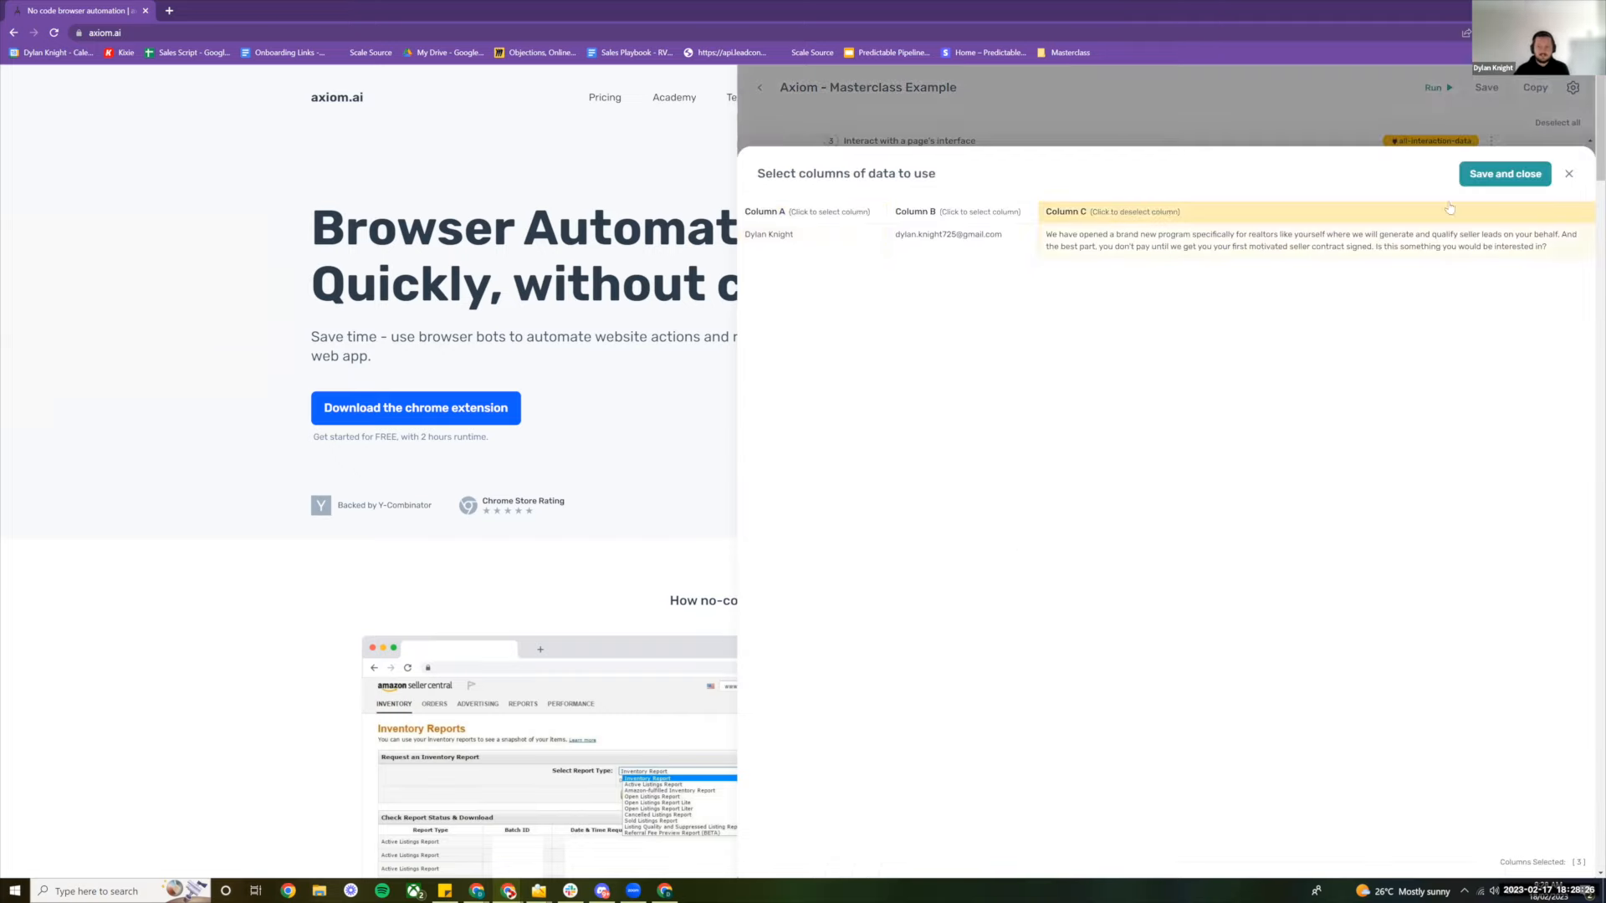
click(1488, 174)
Add the sign-off "Thanks, Example" and the line "Sent from Iphone" at the end of the Message body text
key(Return)
text(Thanks,)
key(Return)
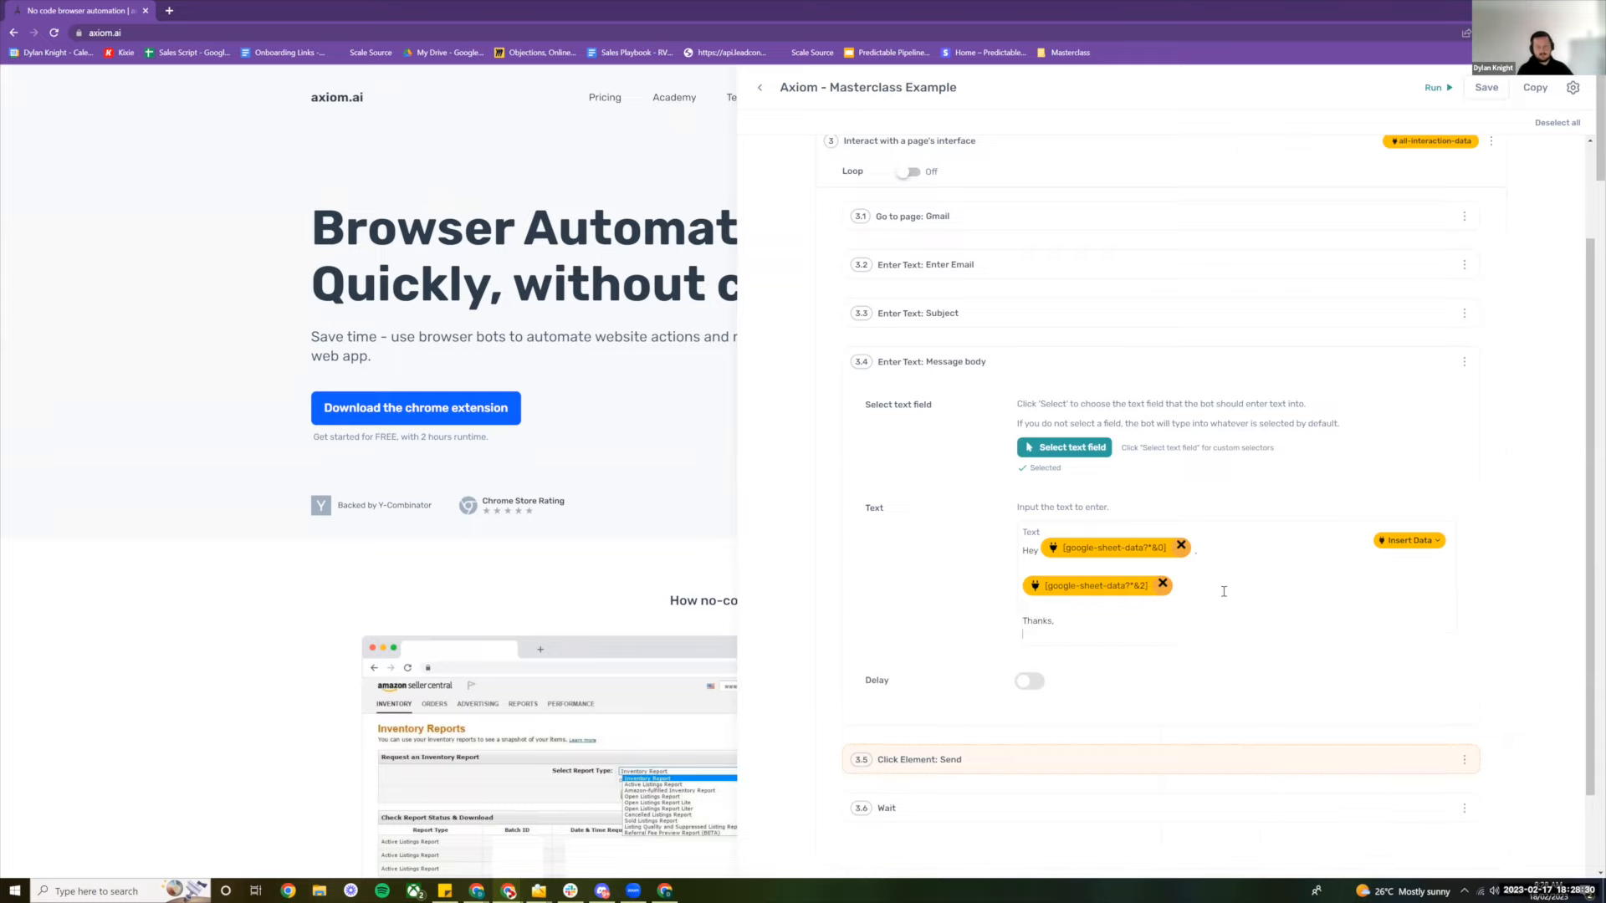
text(Exampole)
key(Return)
text(Sent from Iphone)
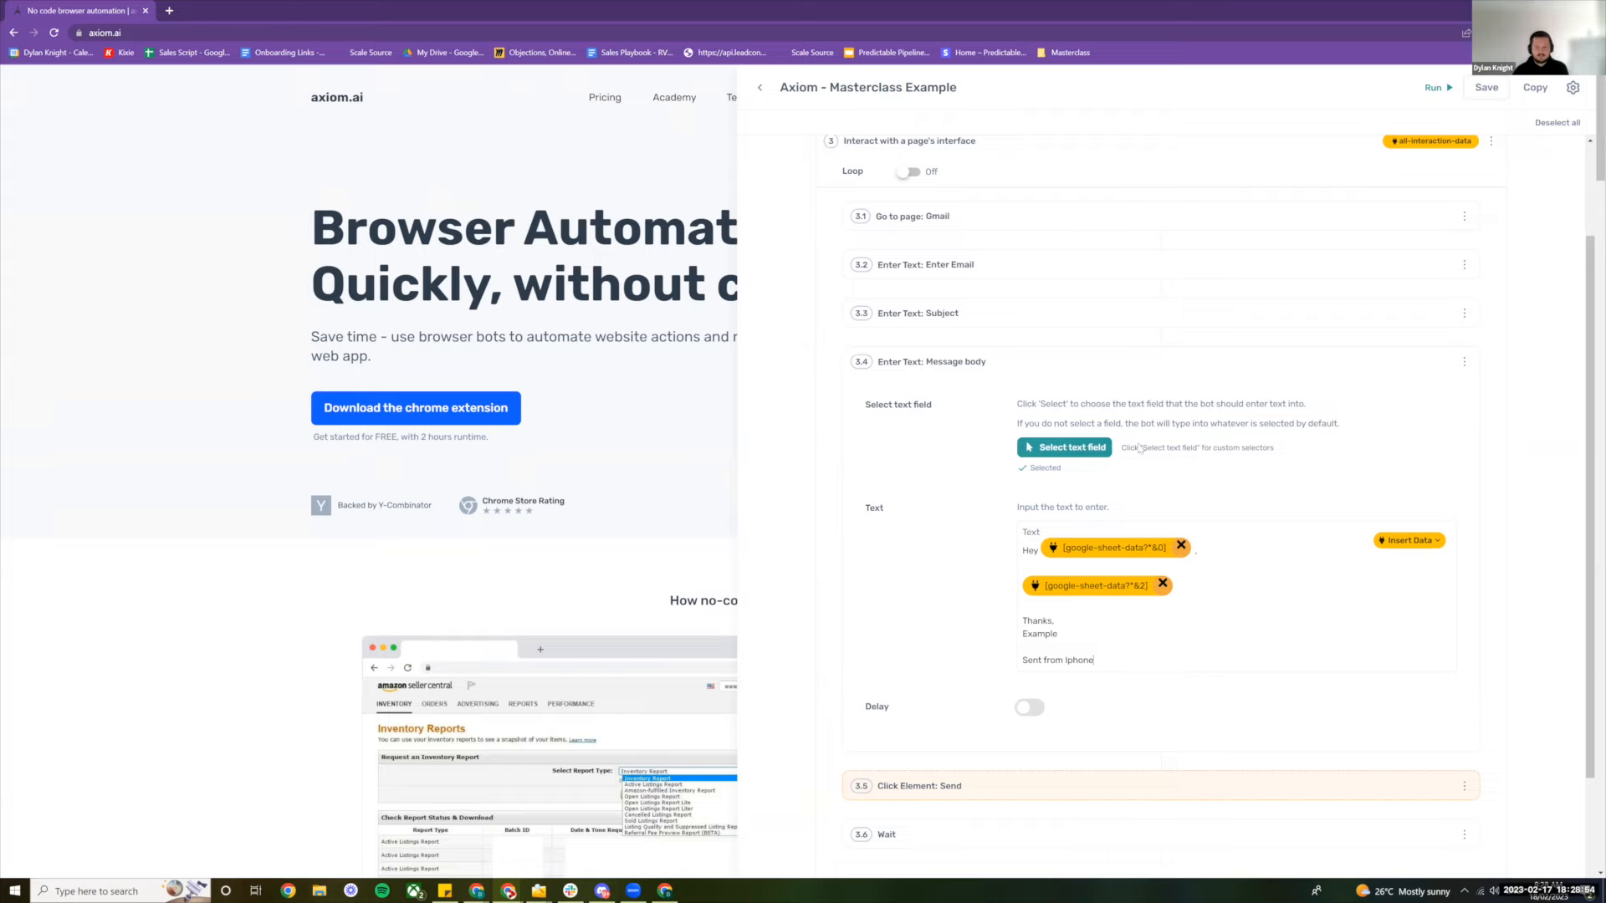
Examine the settings of the Click Element: Send step and the time in milliseconds of the Wait step
scroll(950, 471, down, 2)
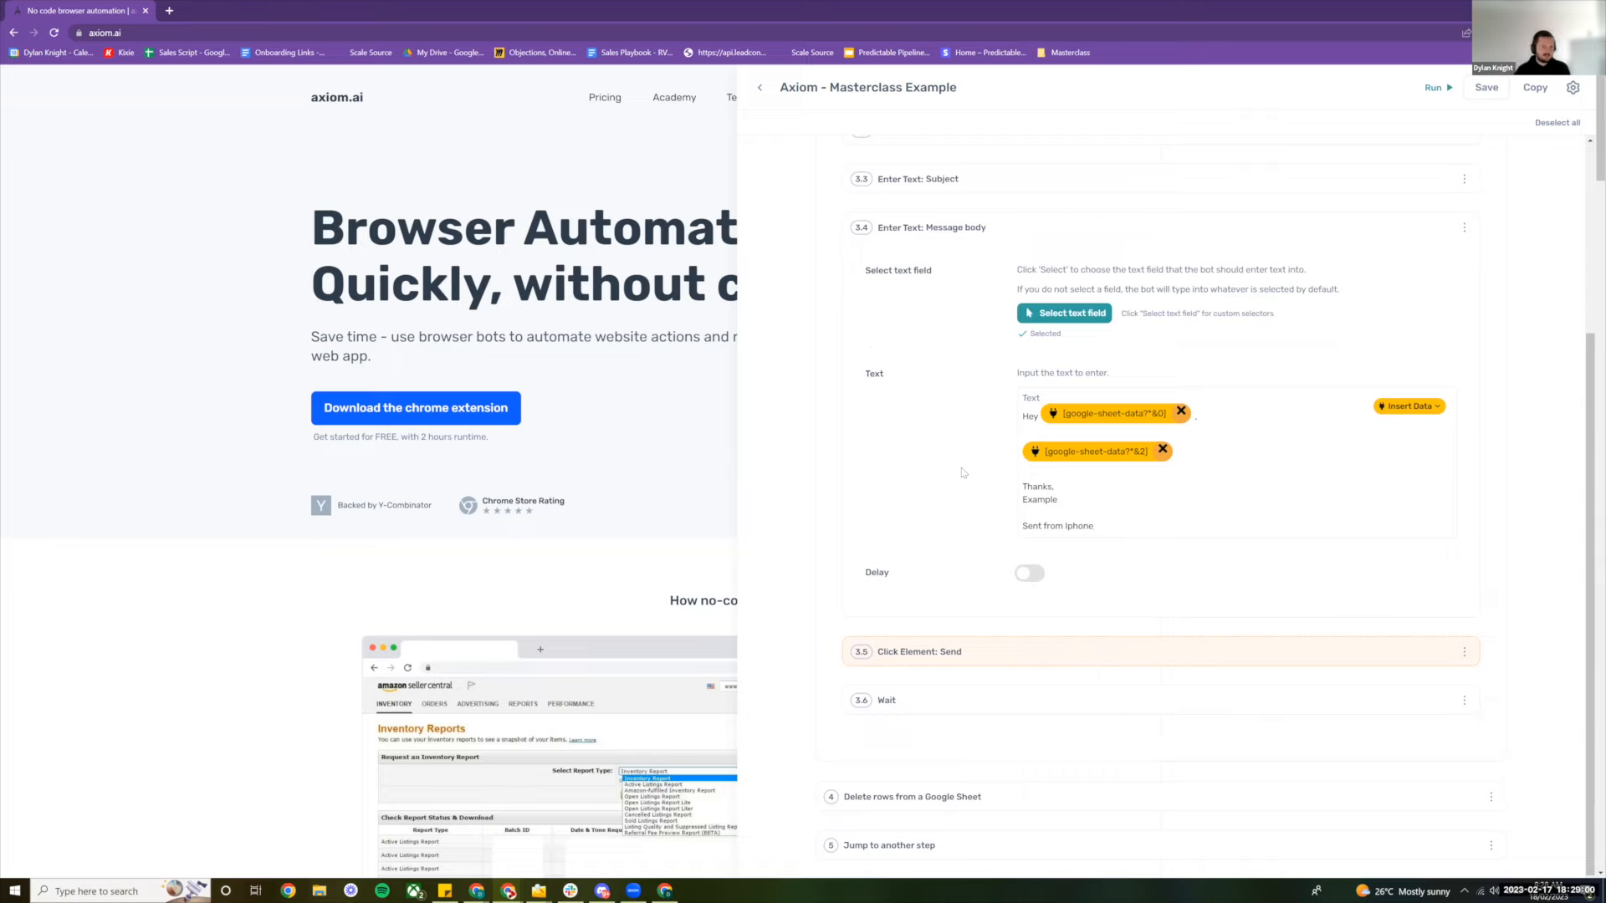
click(1087, 660)
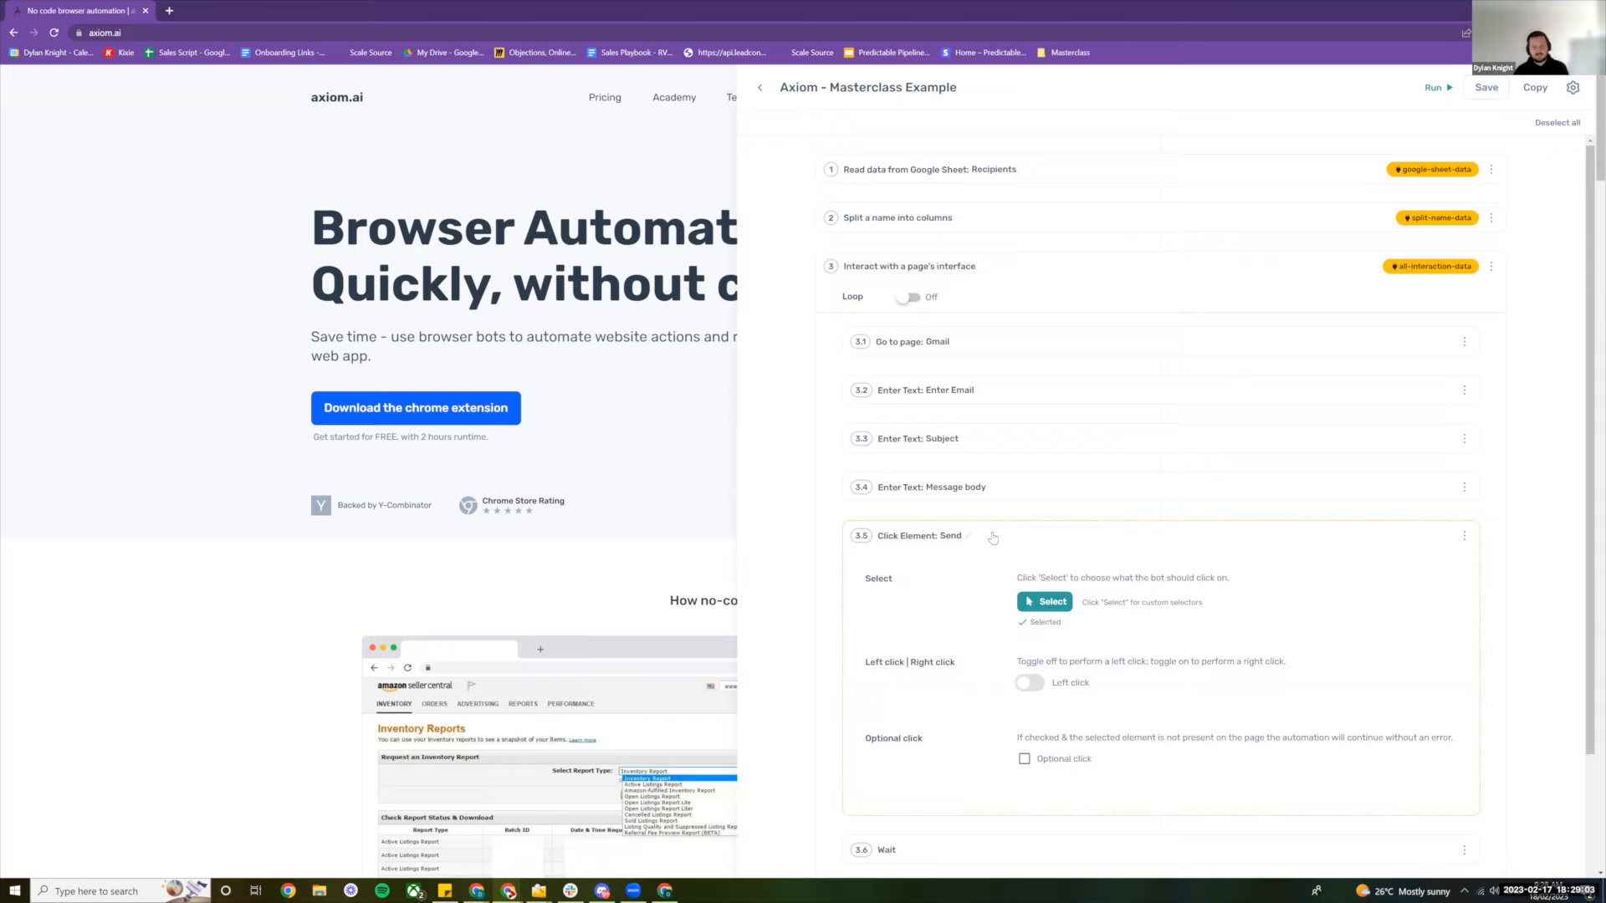
scroll(1127, 499, down, 2)
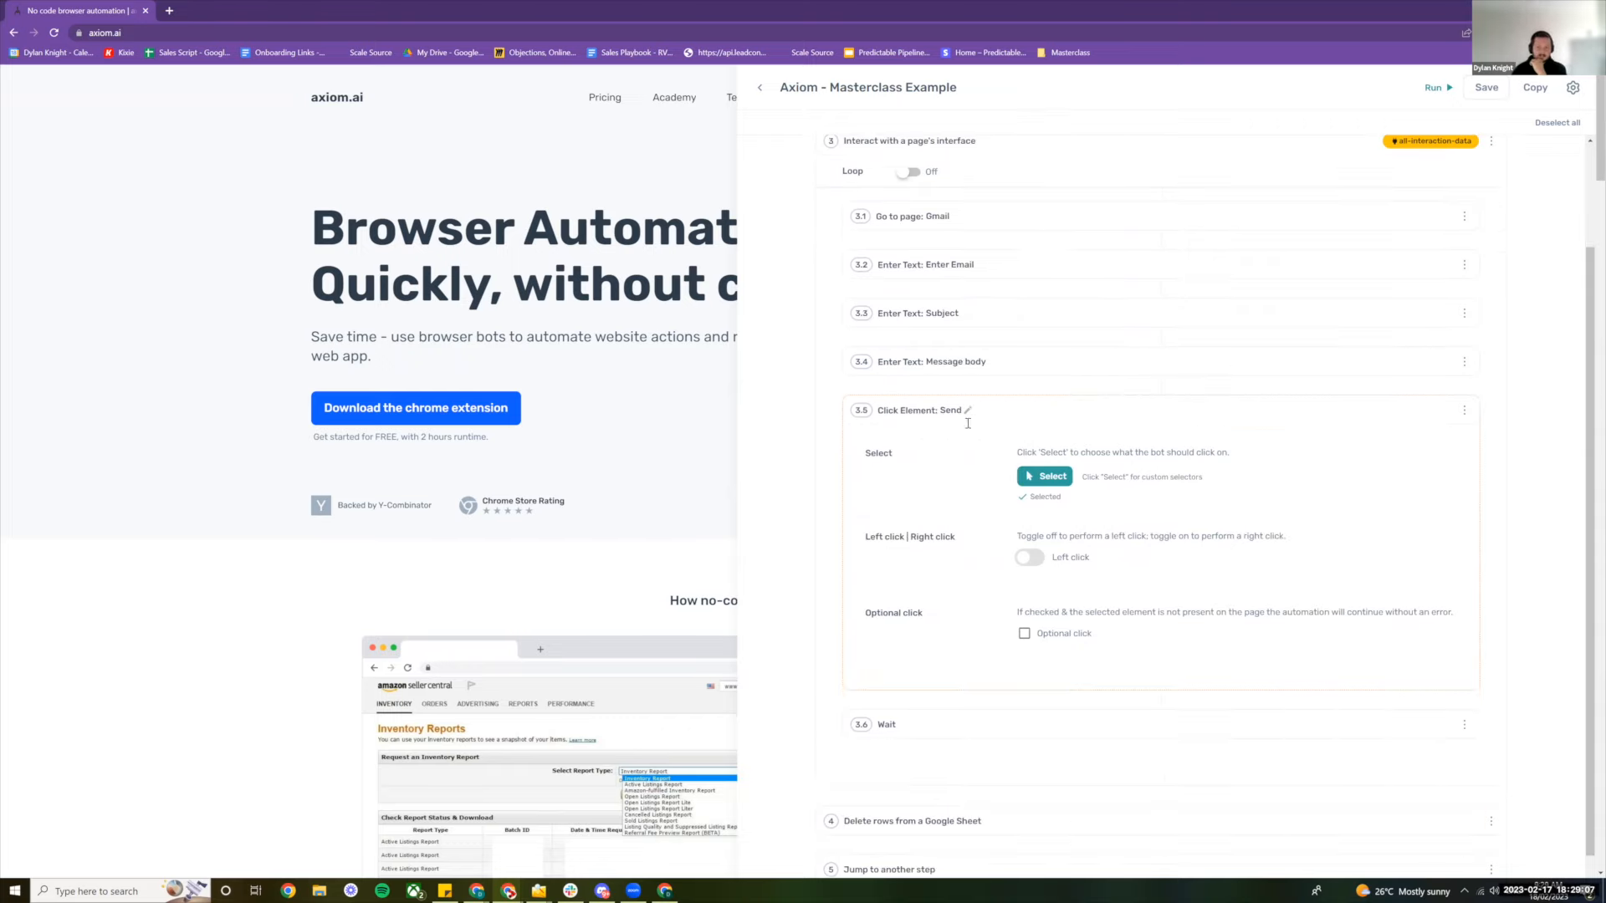
scroll(970, 469, down, 1)
click(1060, 713)
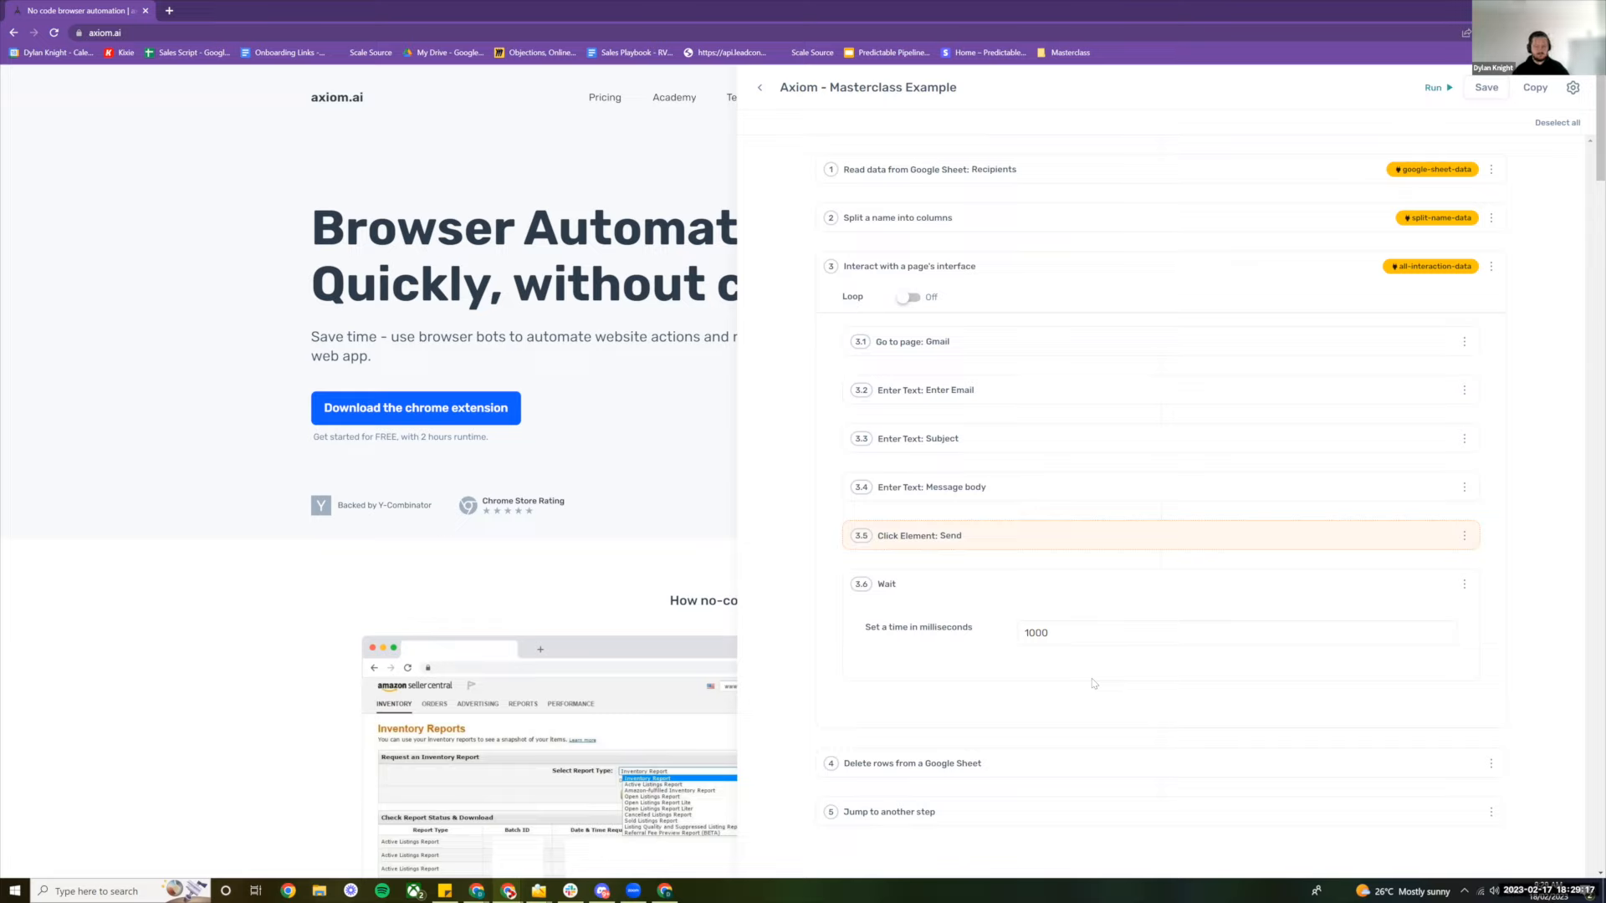
double_click(1095, 634)
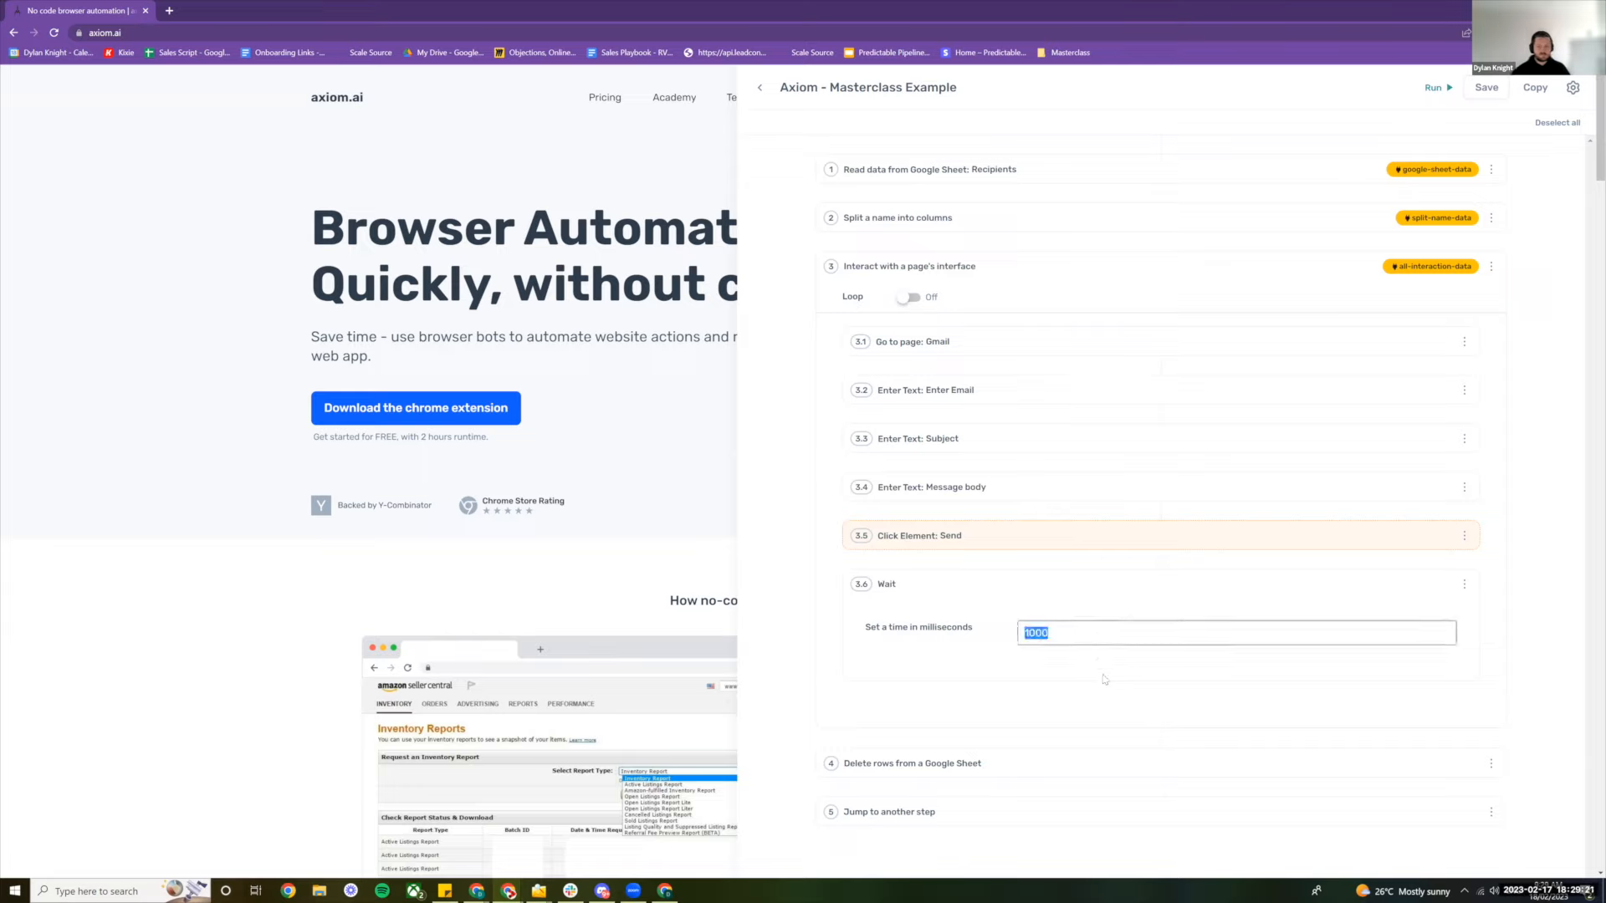
Review the Delete rows from a Google Sheet step, and select row 1 in the Axiom spreadsheet to show which row it deletes
click(1041, 764)
scroll(920, 627, down, 3)
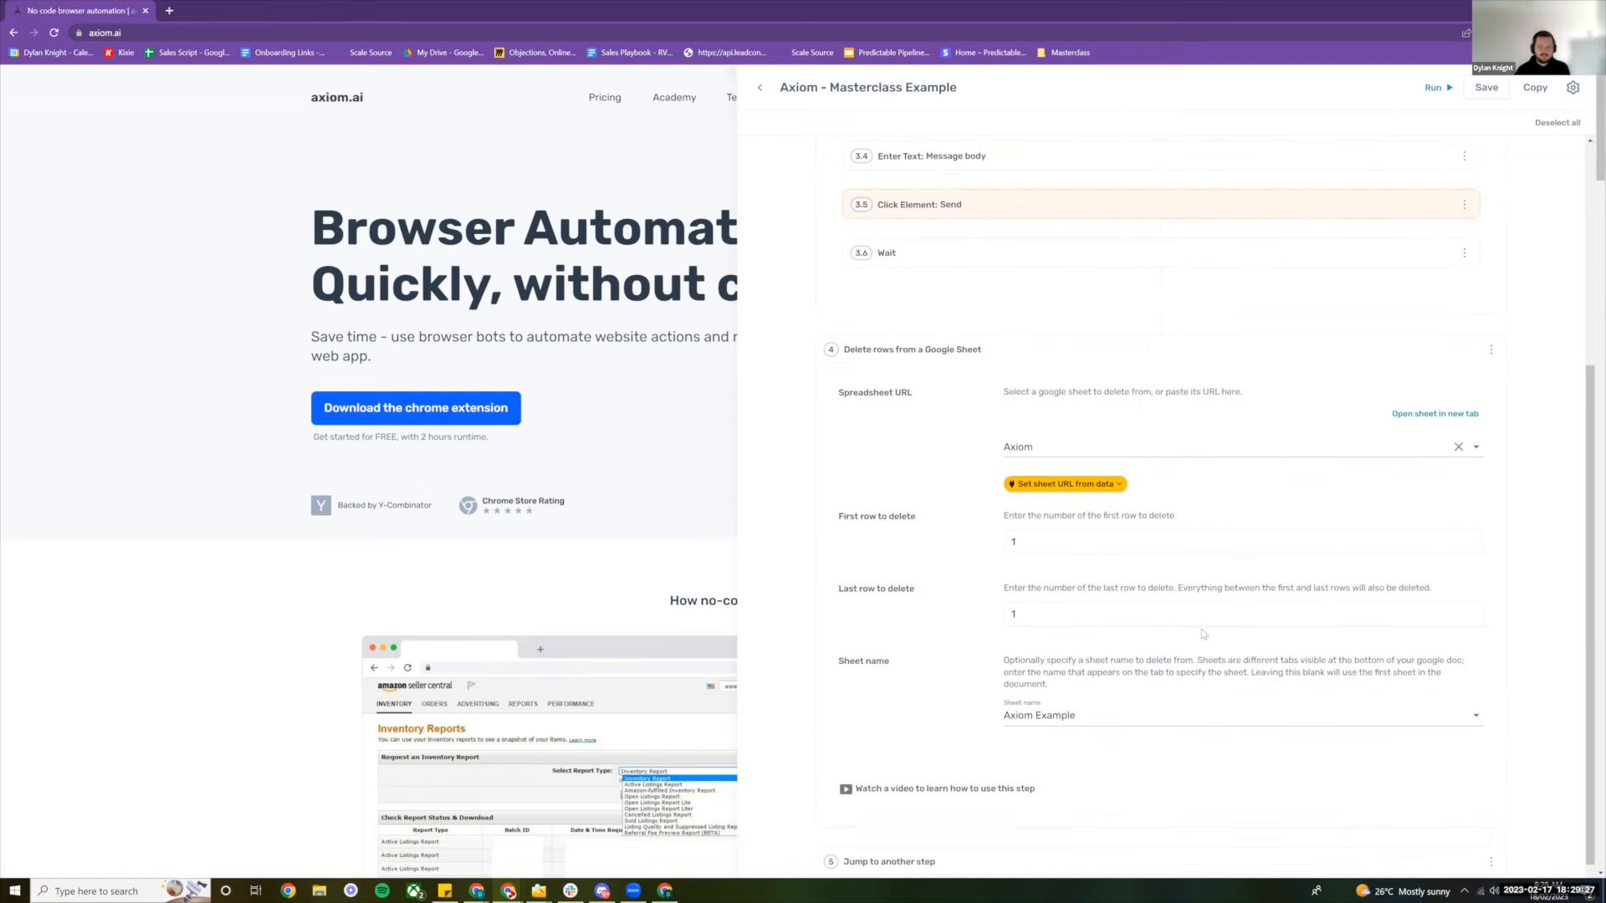
click(1036, 448)
mouse_move(510, 890)
click(777, 841)
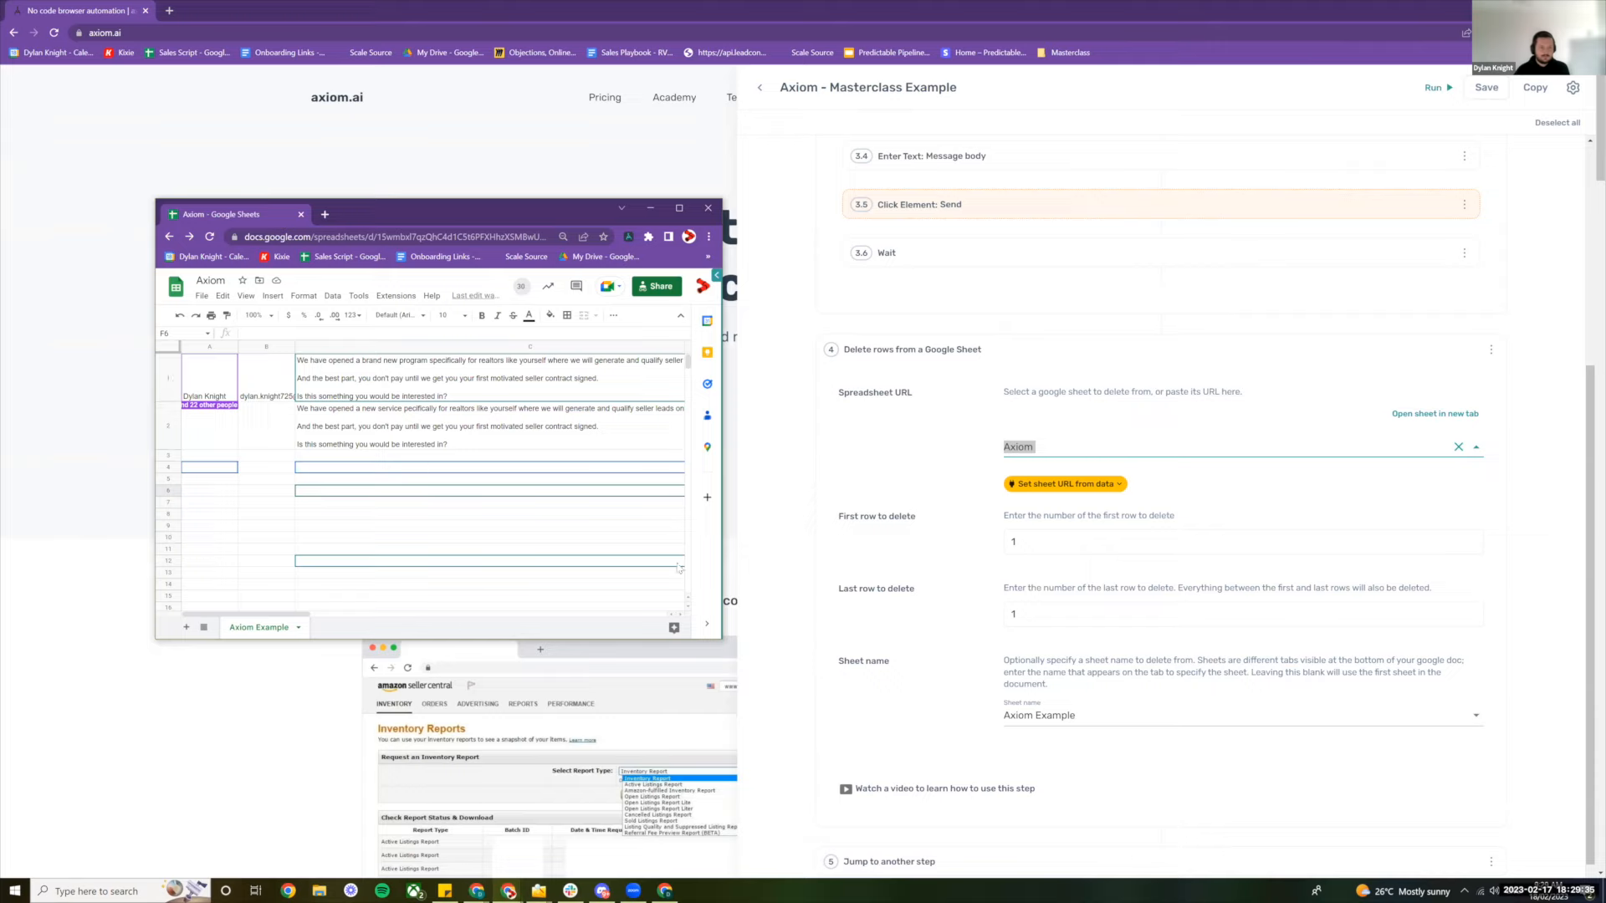
click(167, 380)
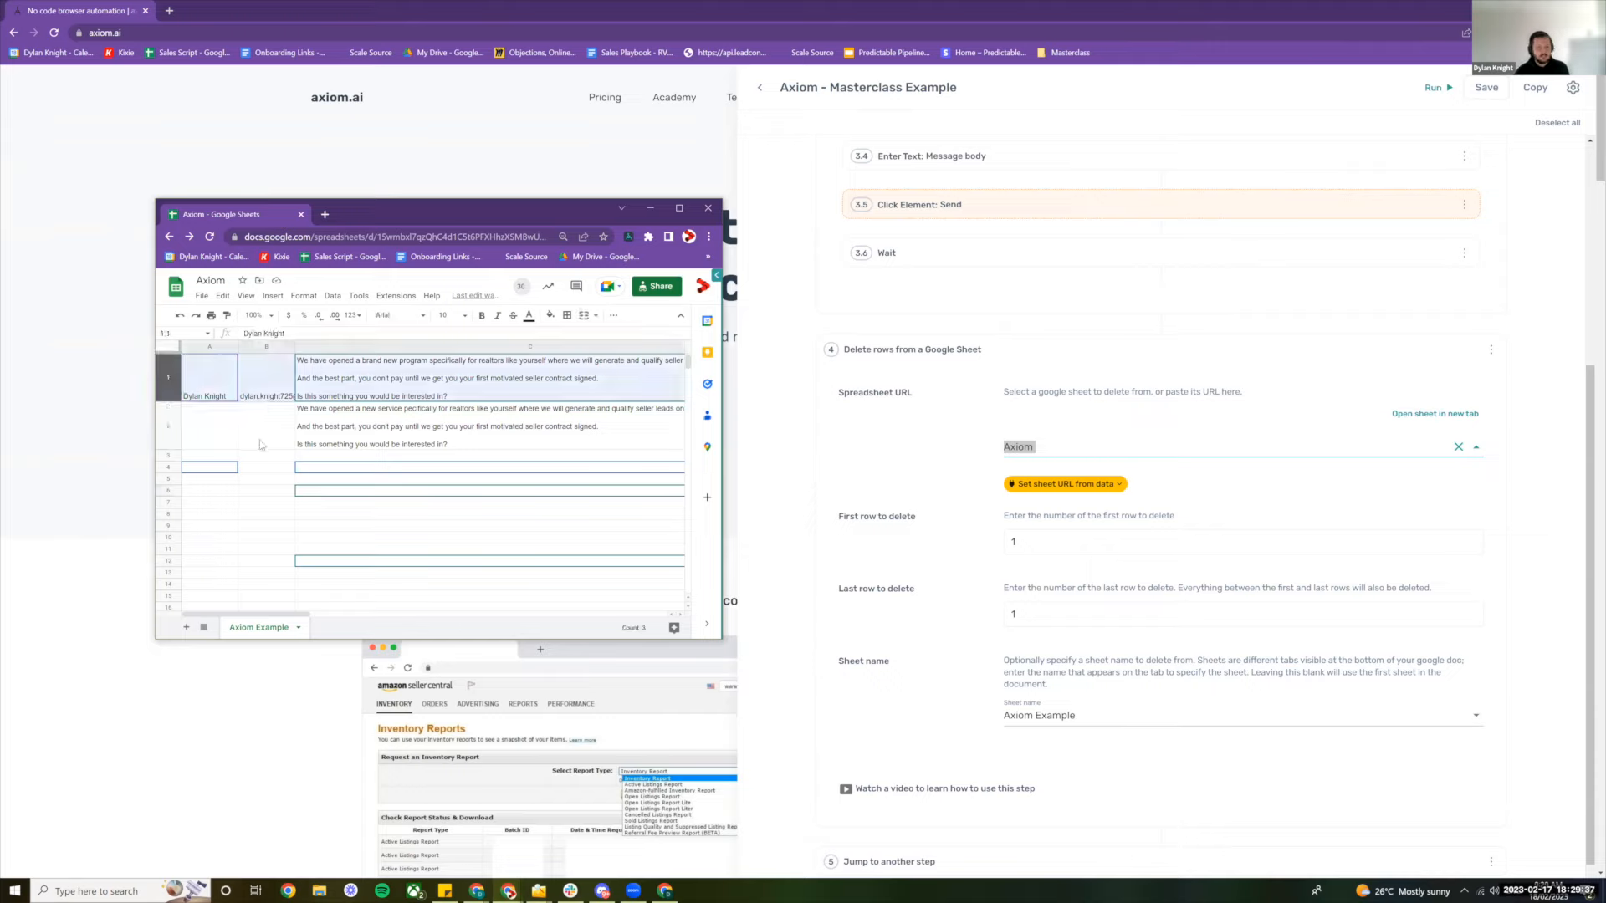
Select row 2 and the rows below it in the Axiom spreadsheet to illustrate row deletion, and return to the automation editor
click(179, 426)
click(170, 427)
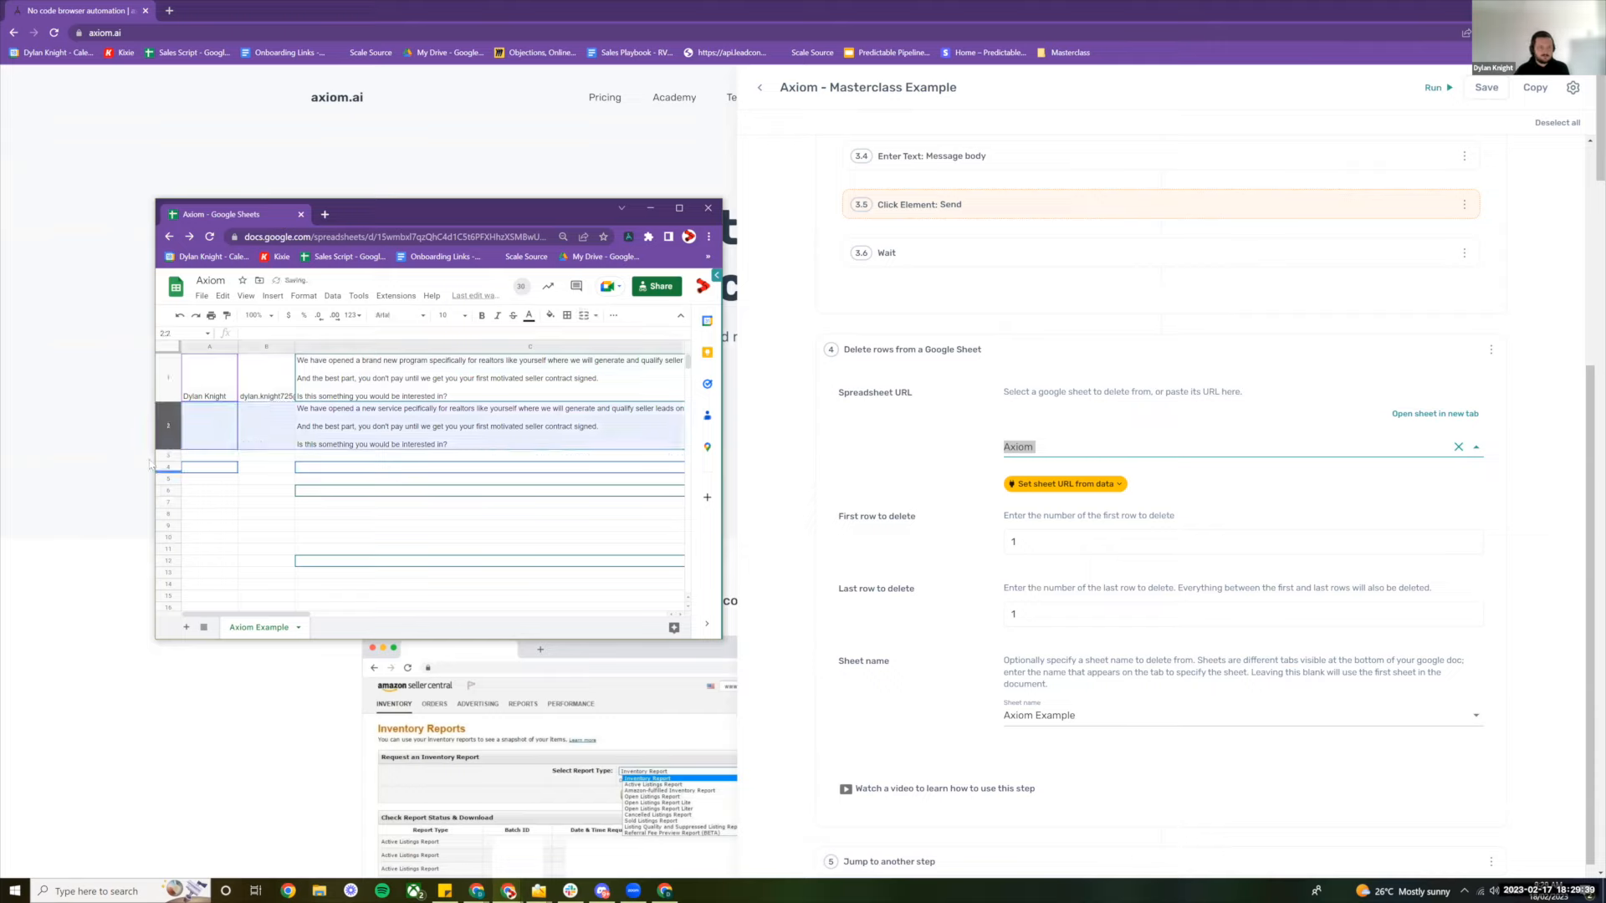
click(167, 456)
click(167, 468)
click(1080, 536)
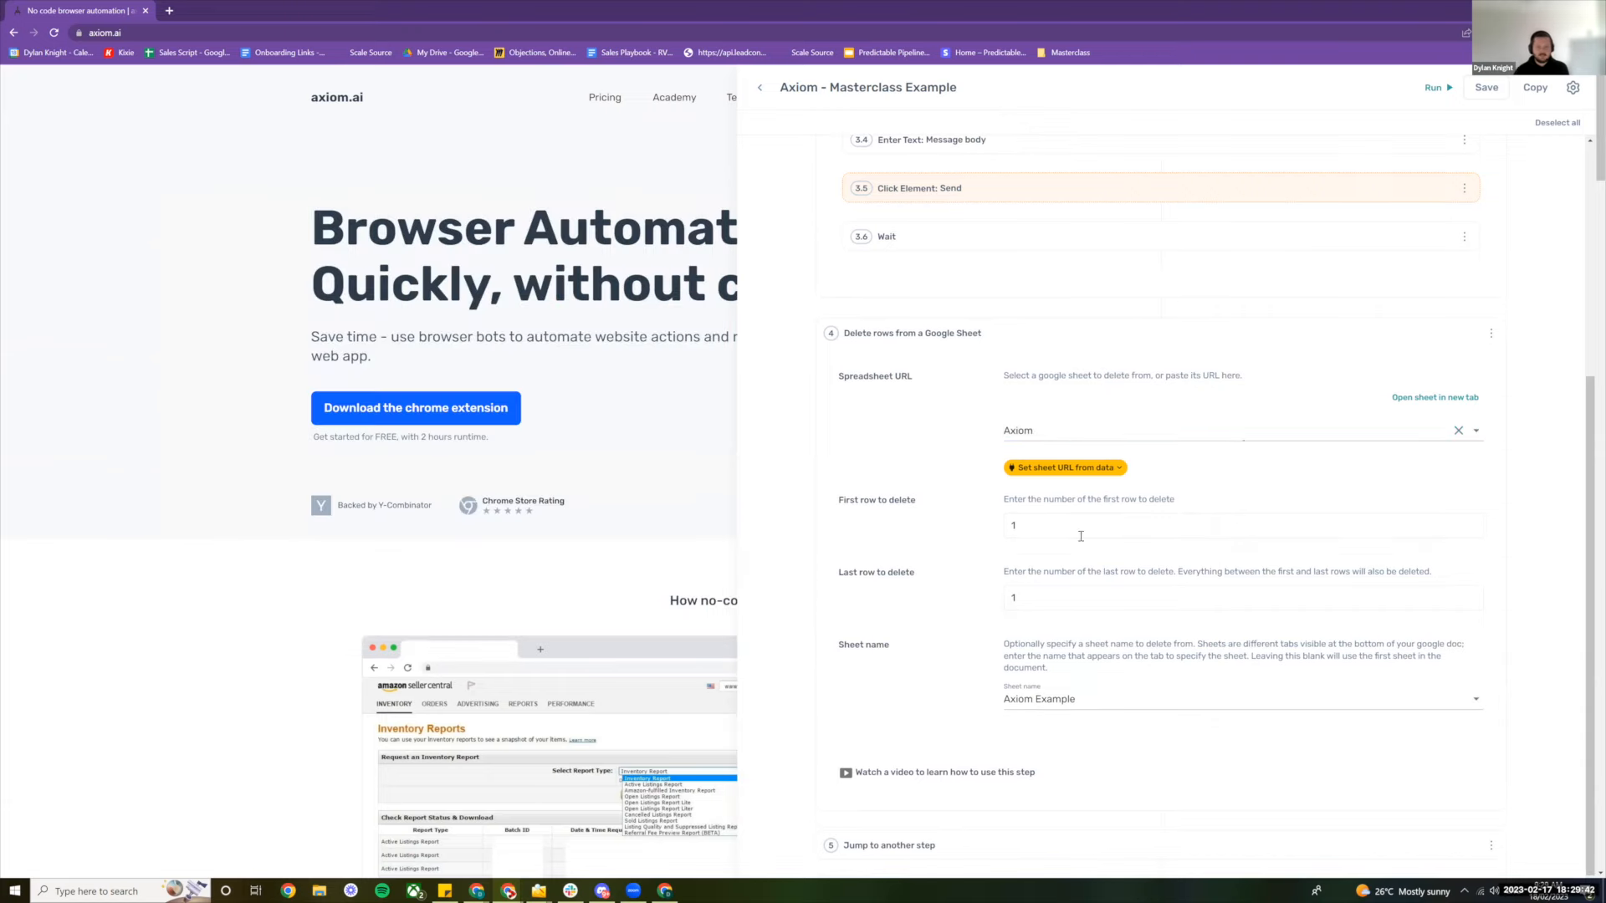
Review the Jump to another step settings for the target step and maximum cycles, checking them against the automation's other steps
scroll(1013, 560, down, 4)
click(962, 845)
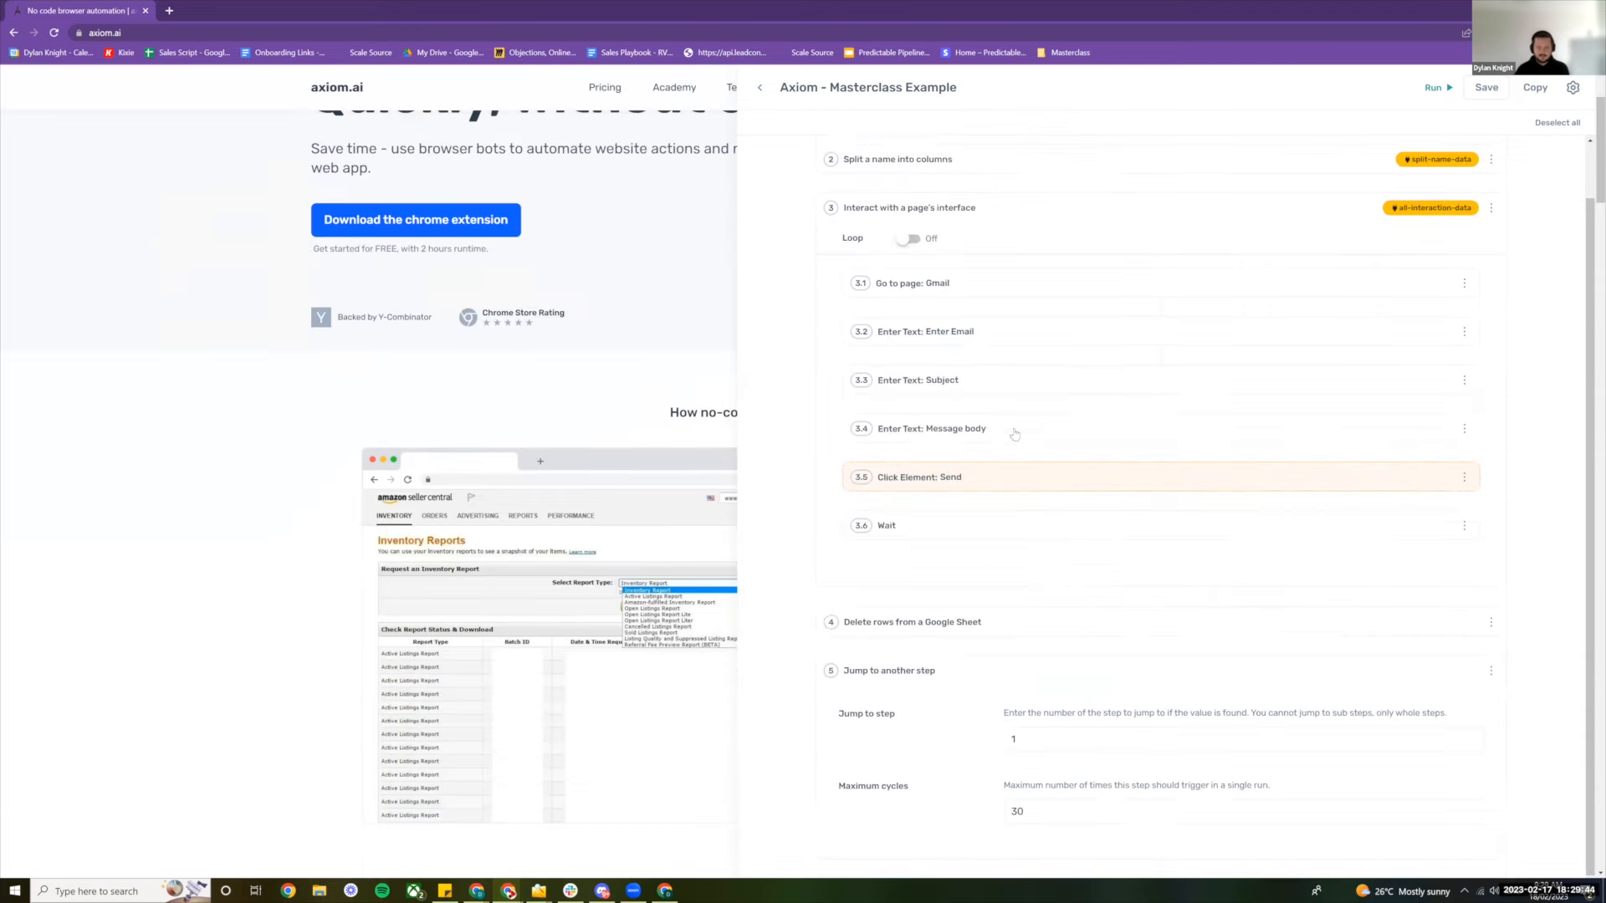
scroll(1086, 735, down, 1)
scroll(1028, 341, up, 3)
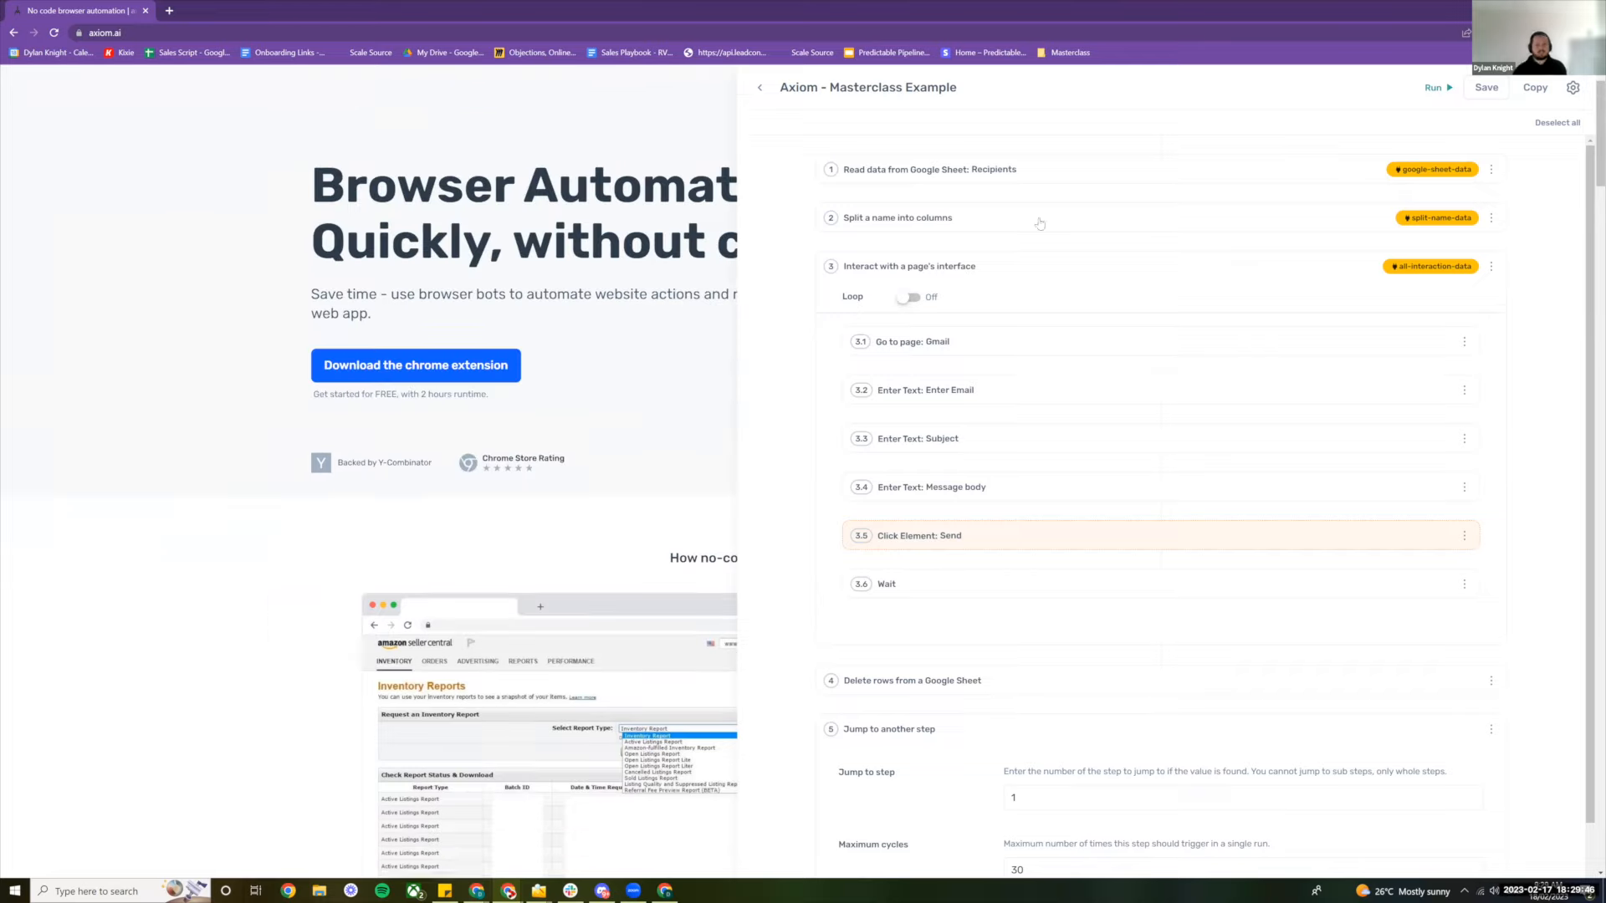
scroll(963, 824, down, 4)
click(1043, 811)
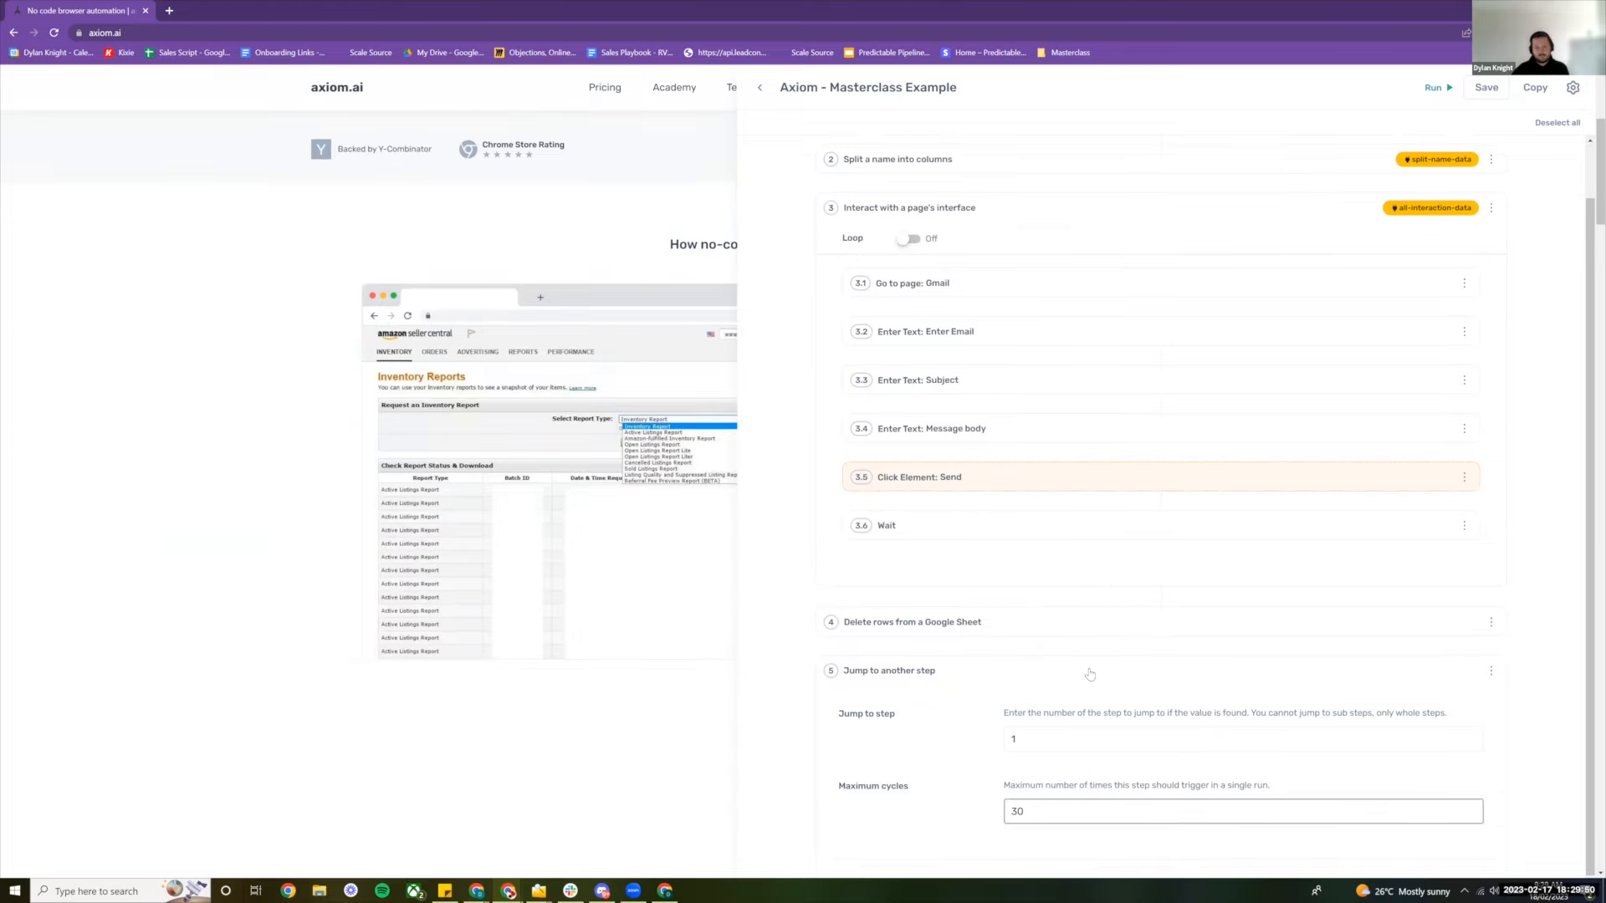
Try 150 as the Maximum cycles value of the Jump to another step action
double_click(1040, 814)
text(150)
key(BackSpace)
key(BackSpace)
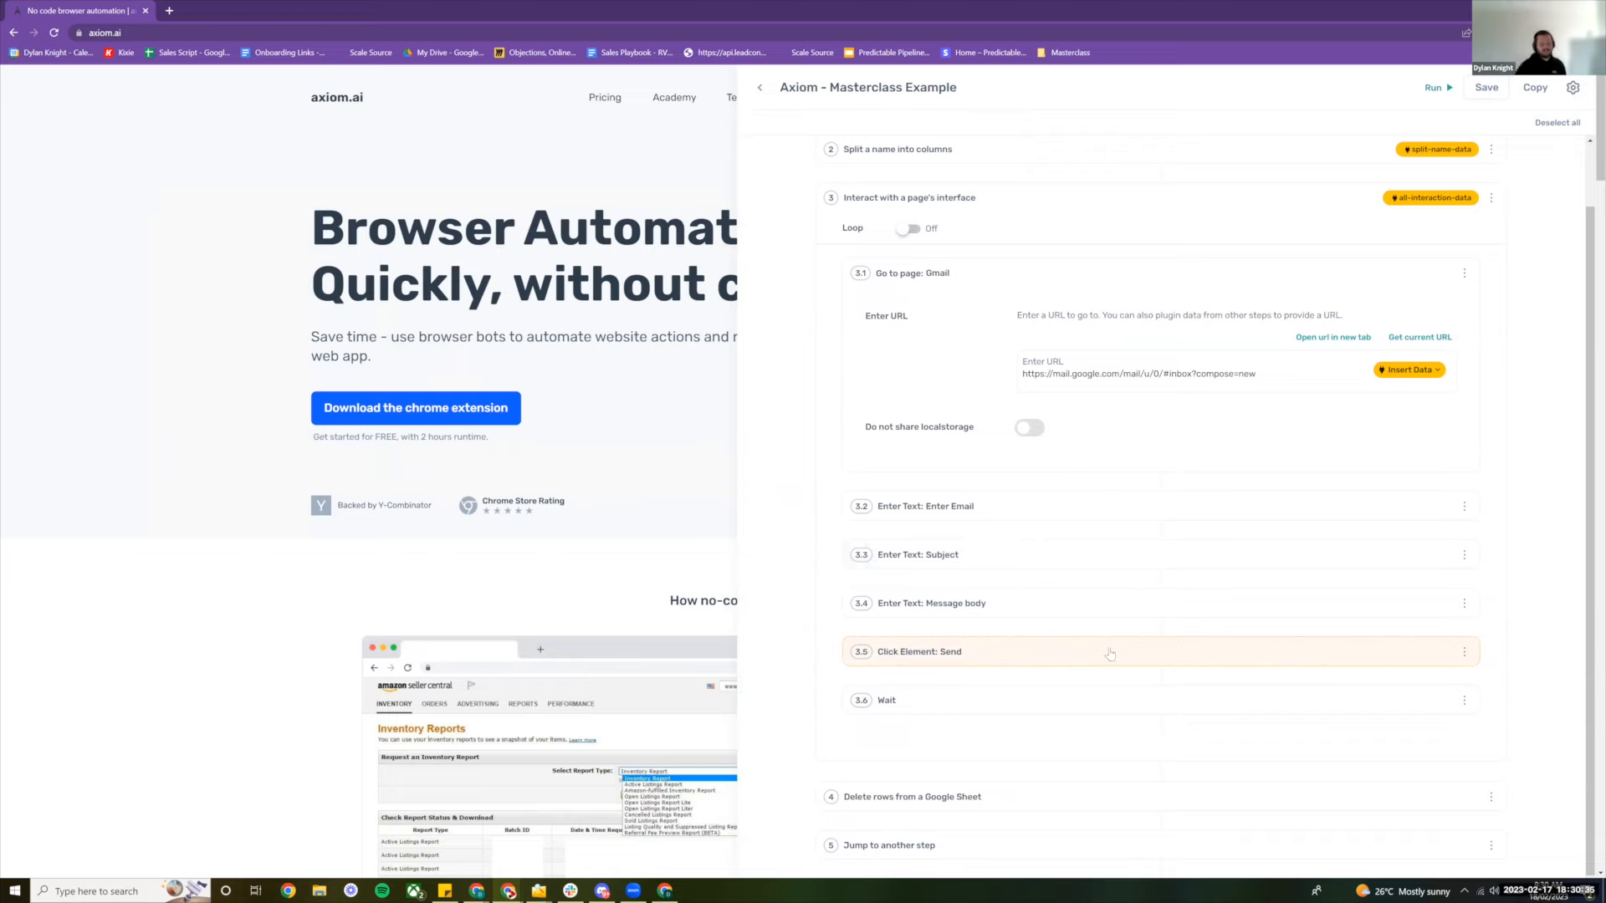
Review which google-sheet-data column feeds the Enter Email step, and close the column selection without changes
click(1174, 523)
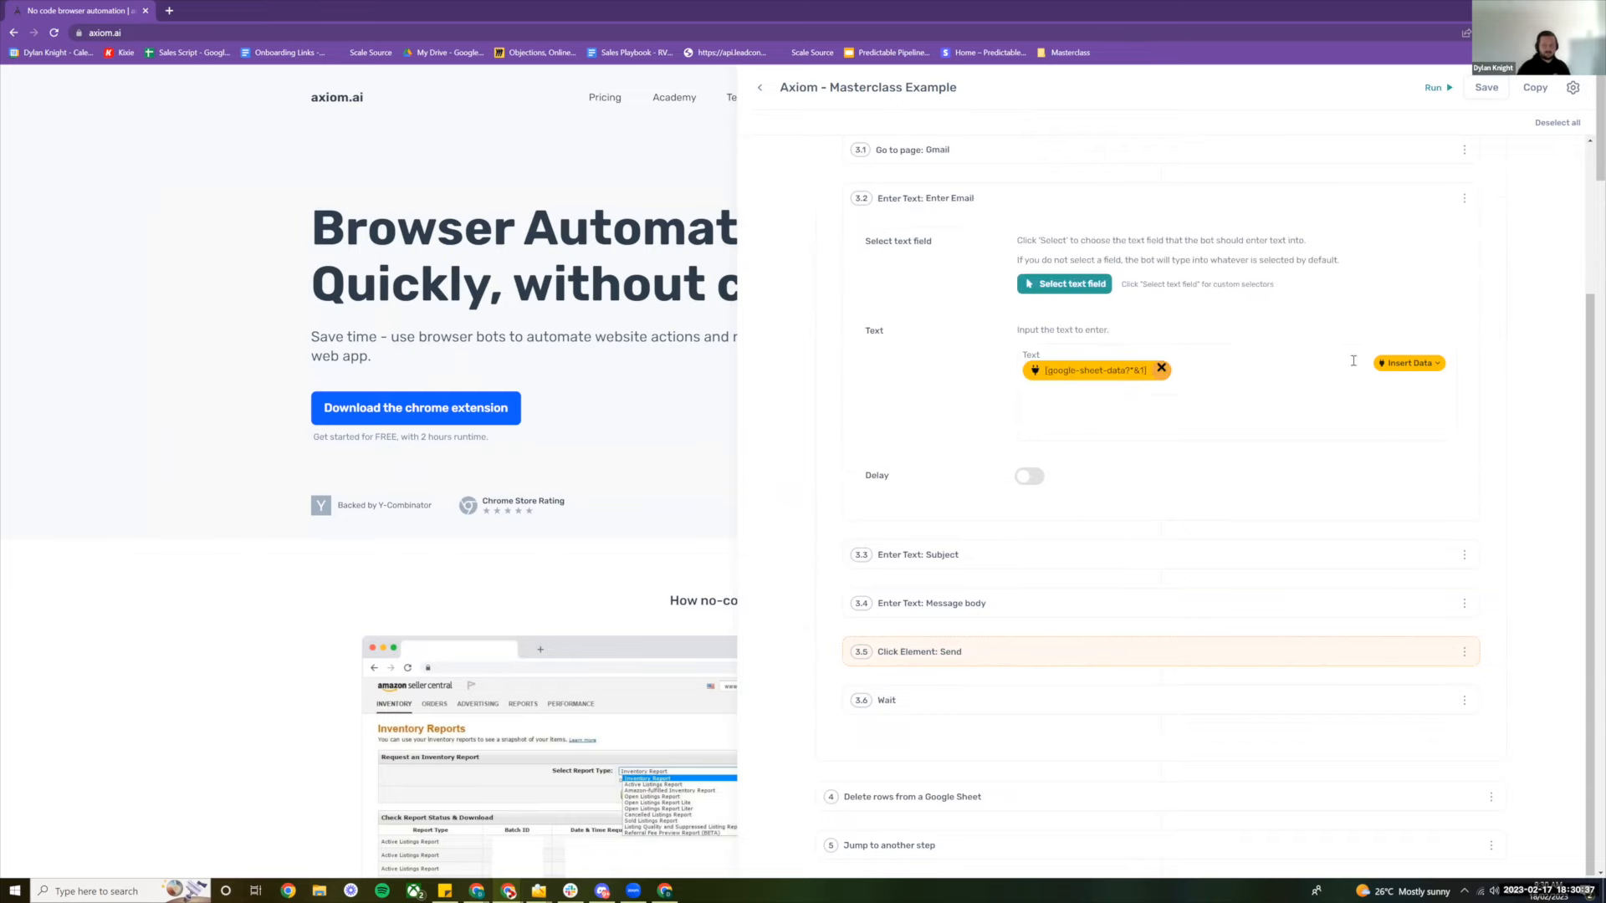
click(1405, 365)
click(1168, 393)
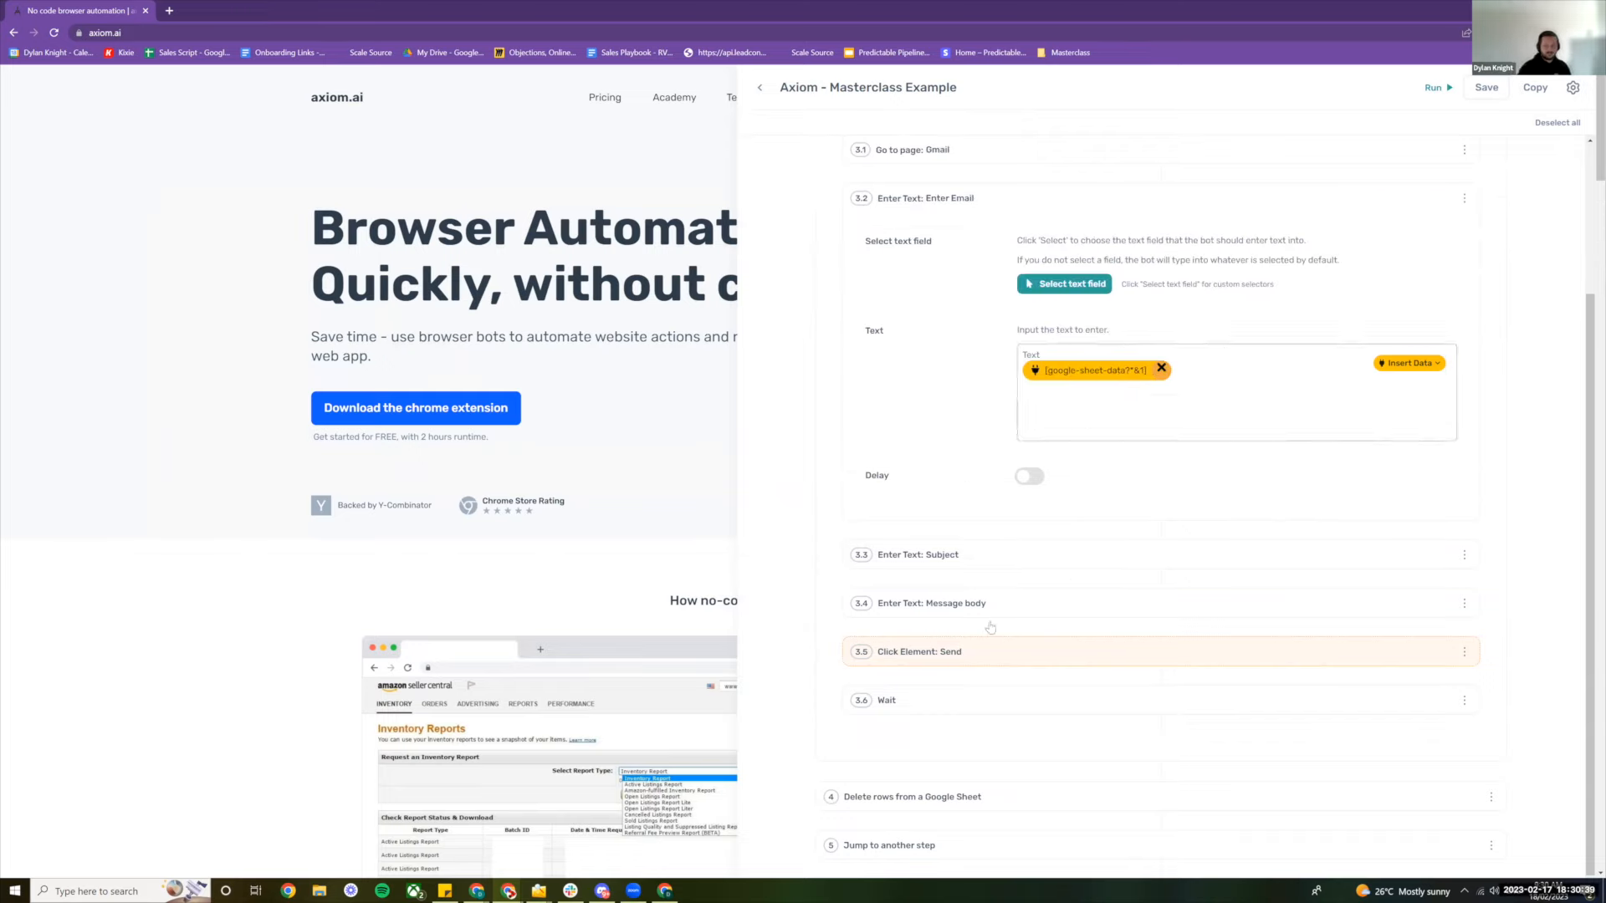
click(1405, 374)
click(1338, 386)
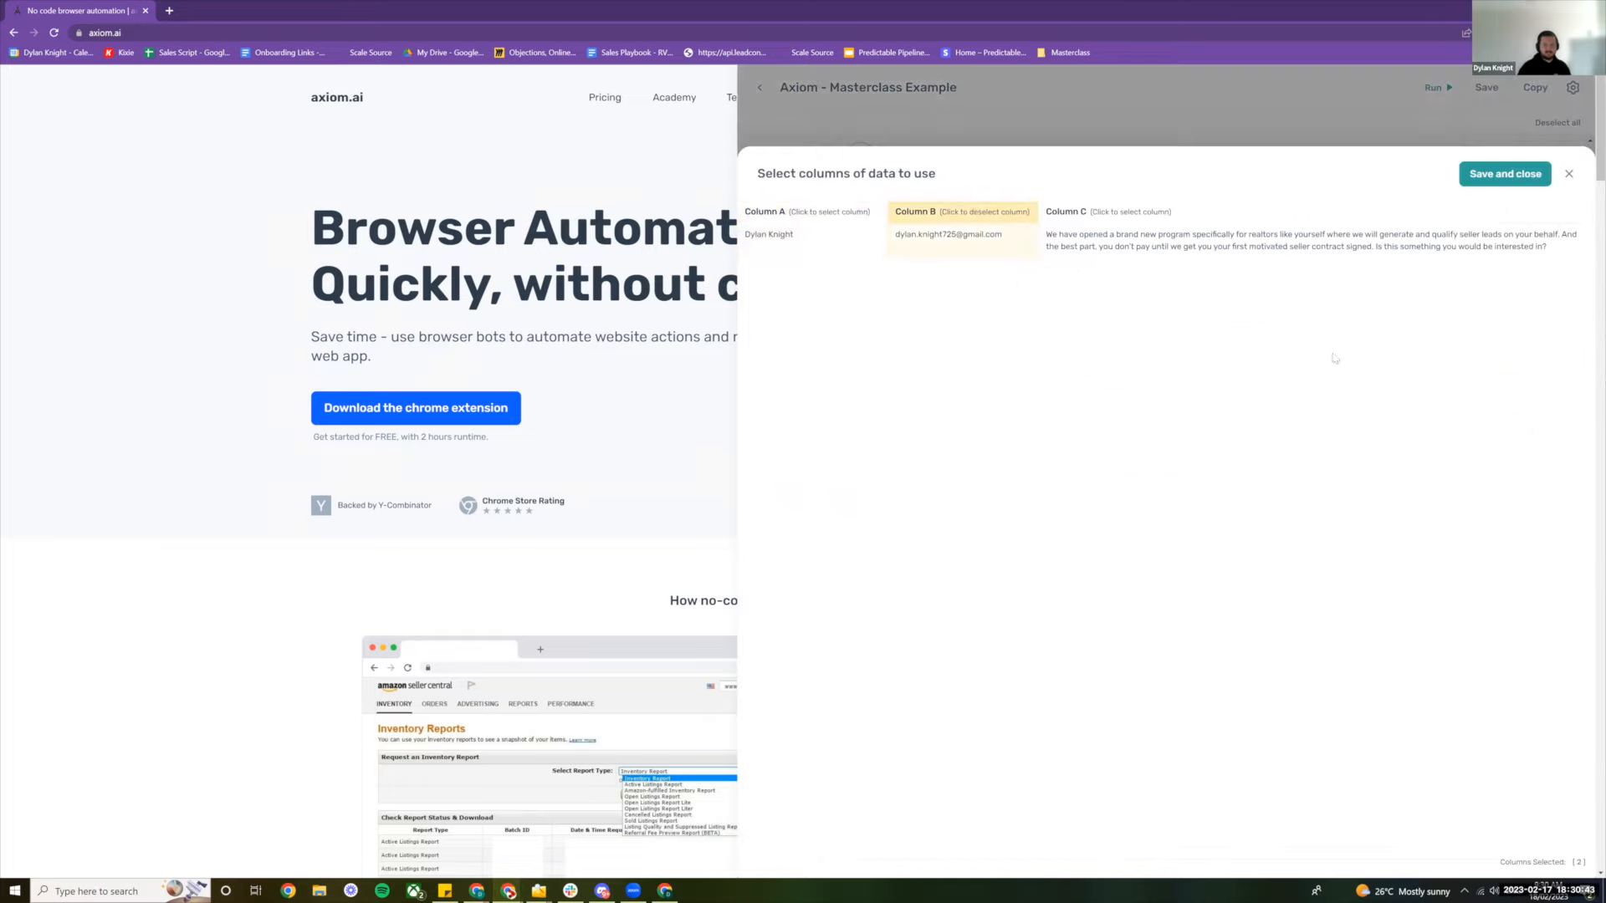
click(1569, 173)
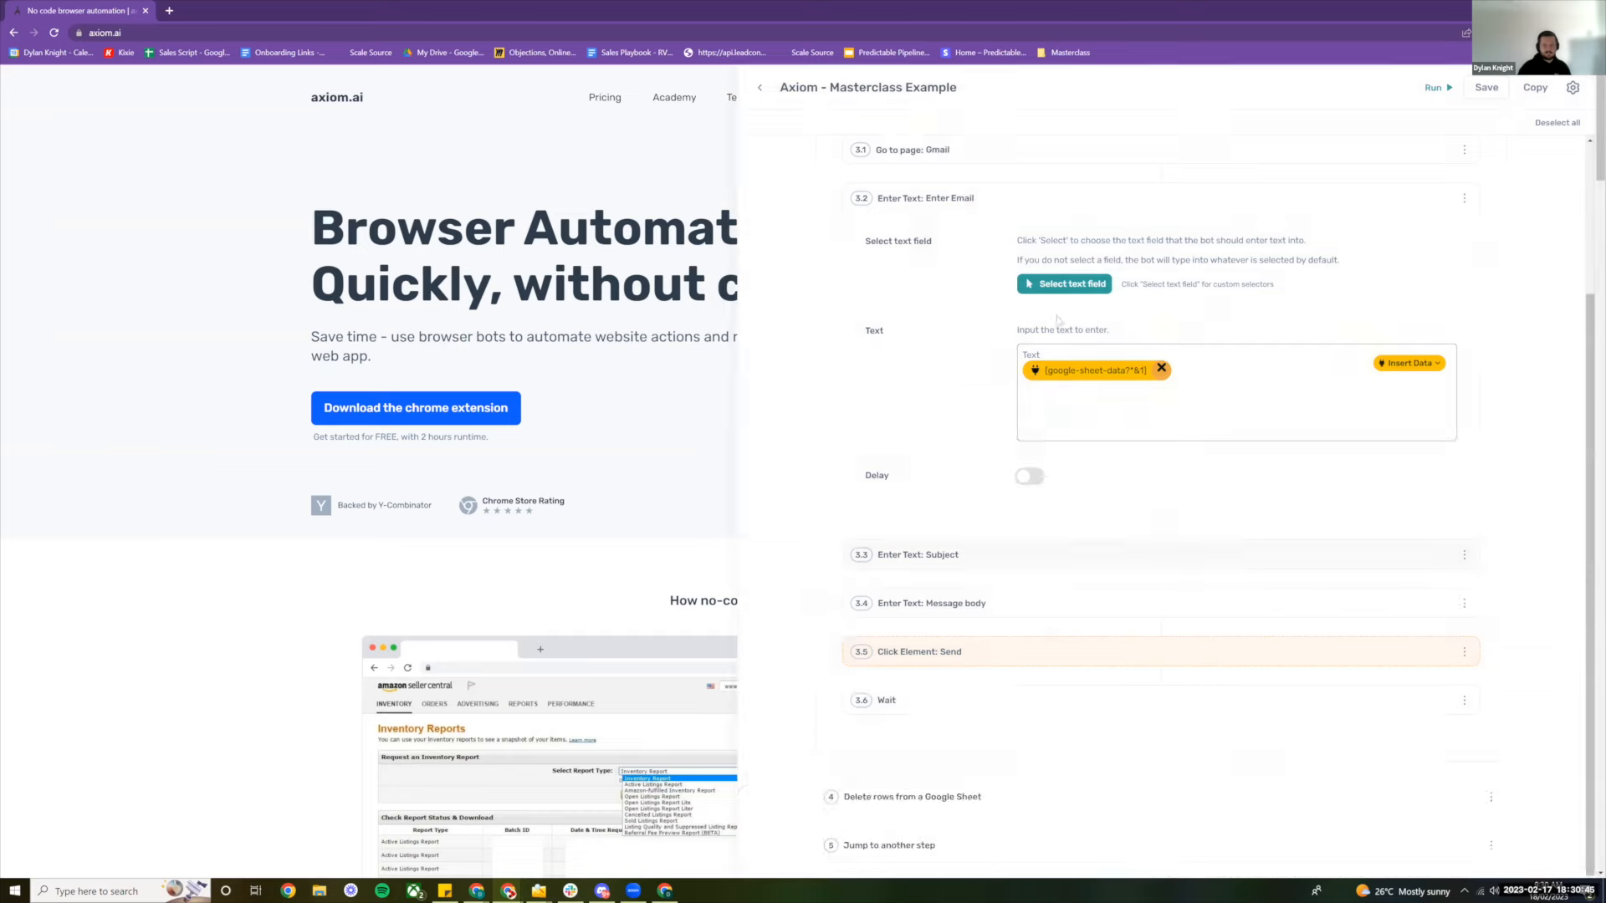
Review the text of the Subject and Message body steps, including the google-sheet-data columns available for the message
click(1075, 554)
triple_click(1080, 609)
click(1218, 688)
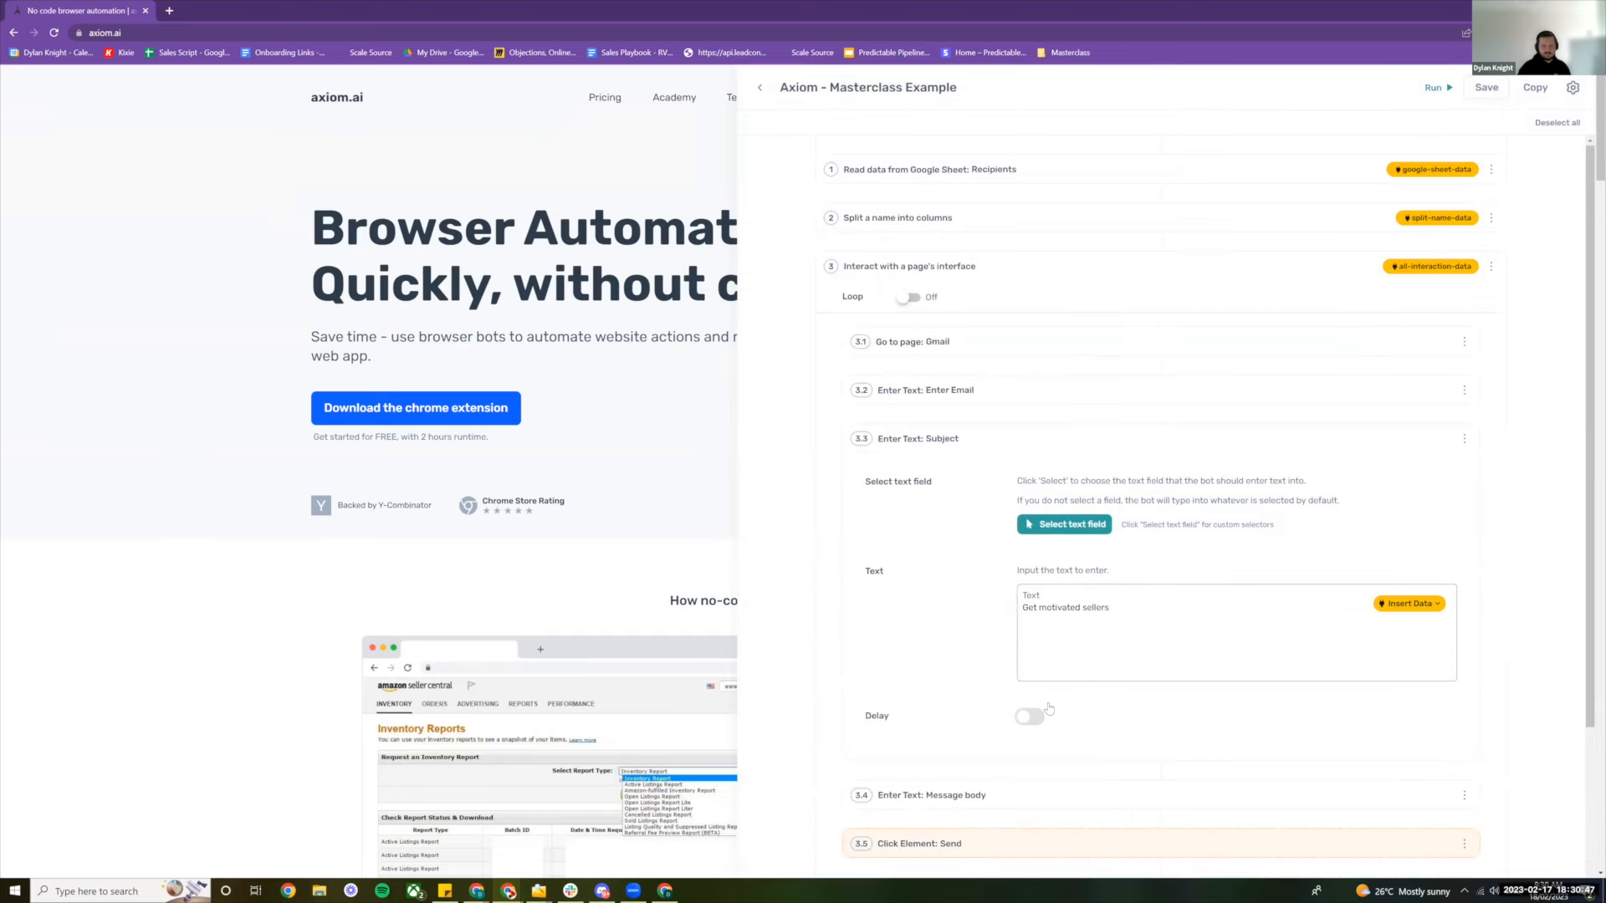
click(1021, 796)
scroll(1187, 653, down, 2)
click(1412, 540)
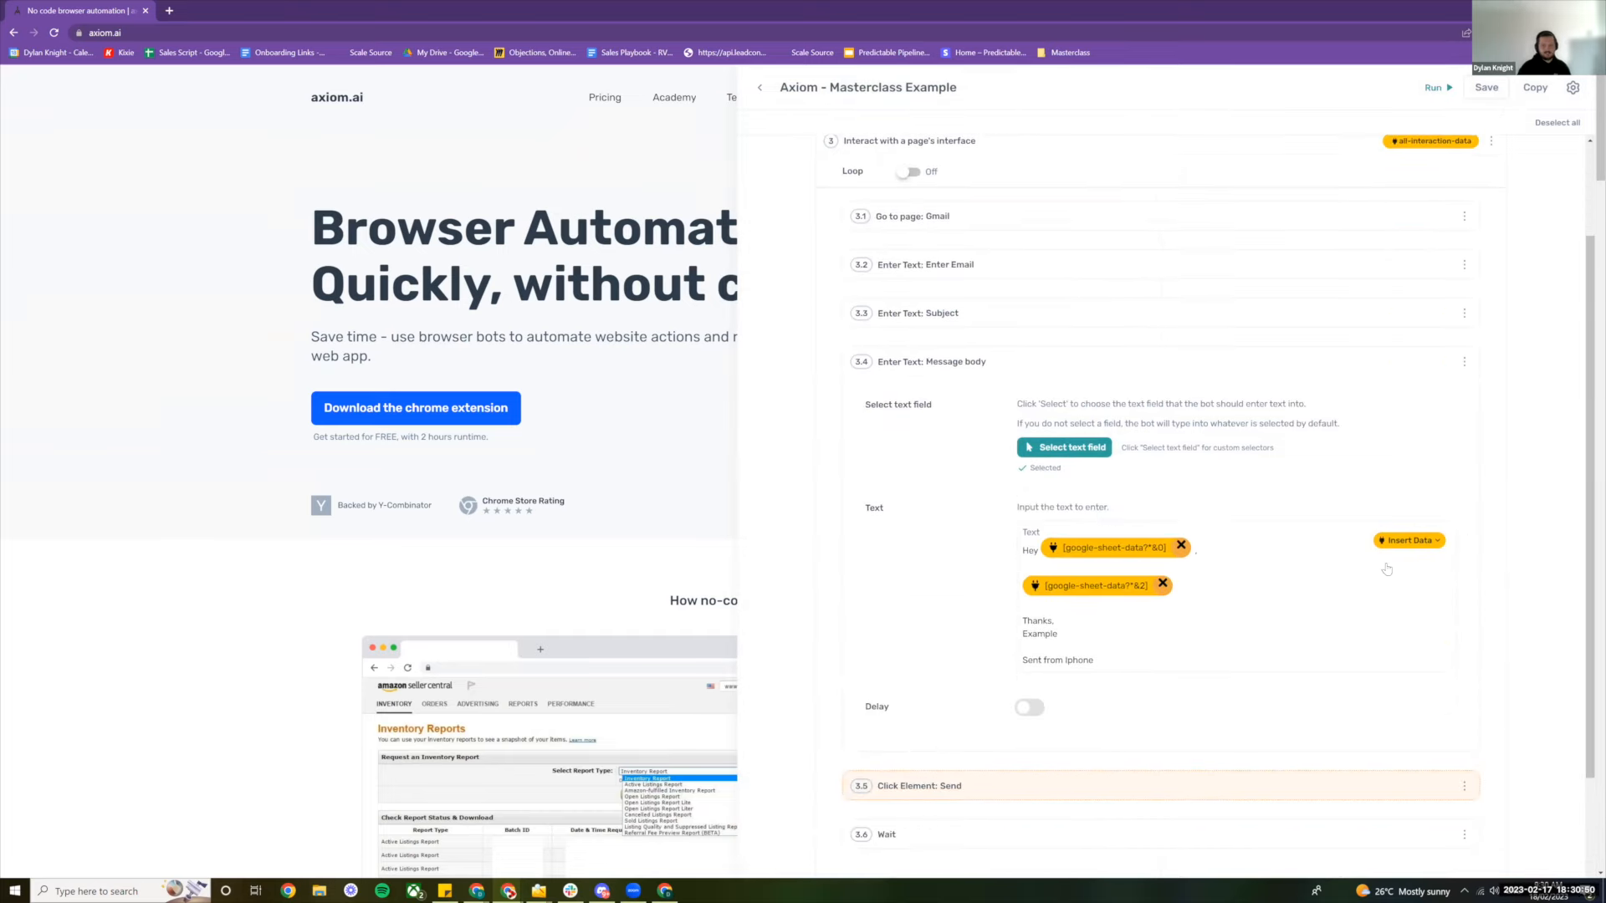
click(1341, 561)
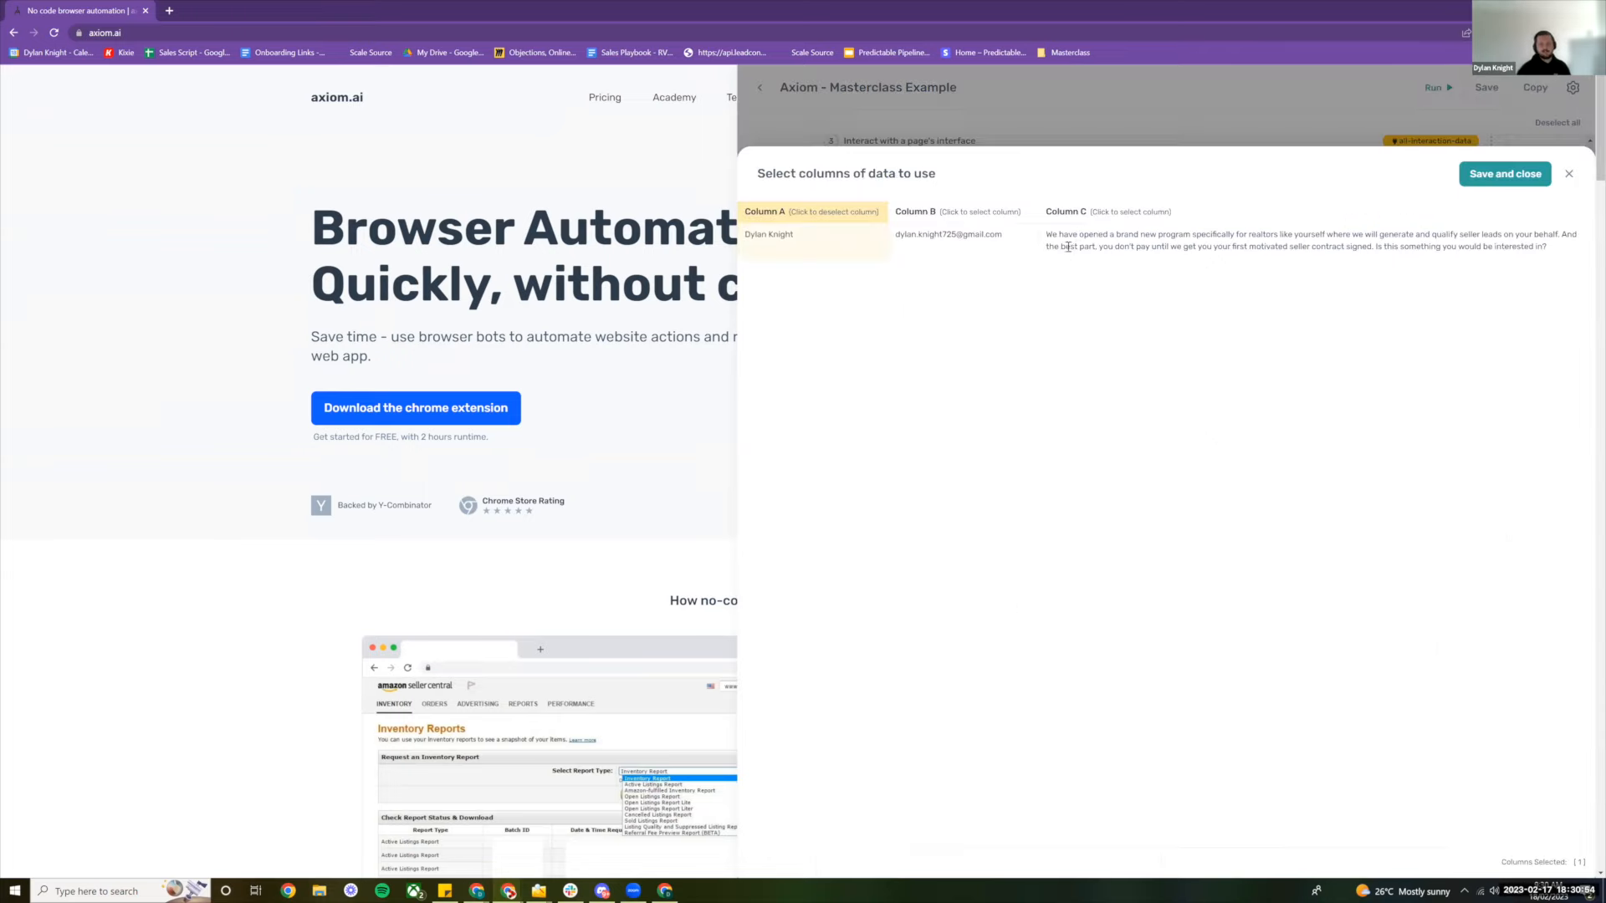
click(1442, 261)
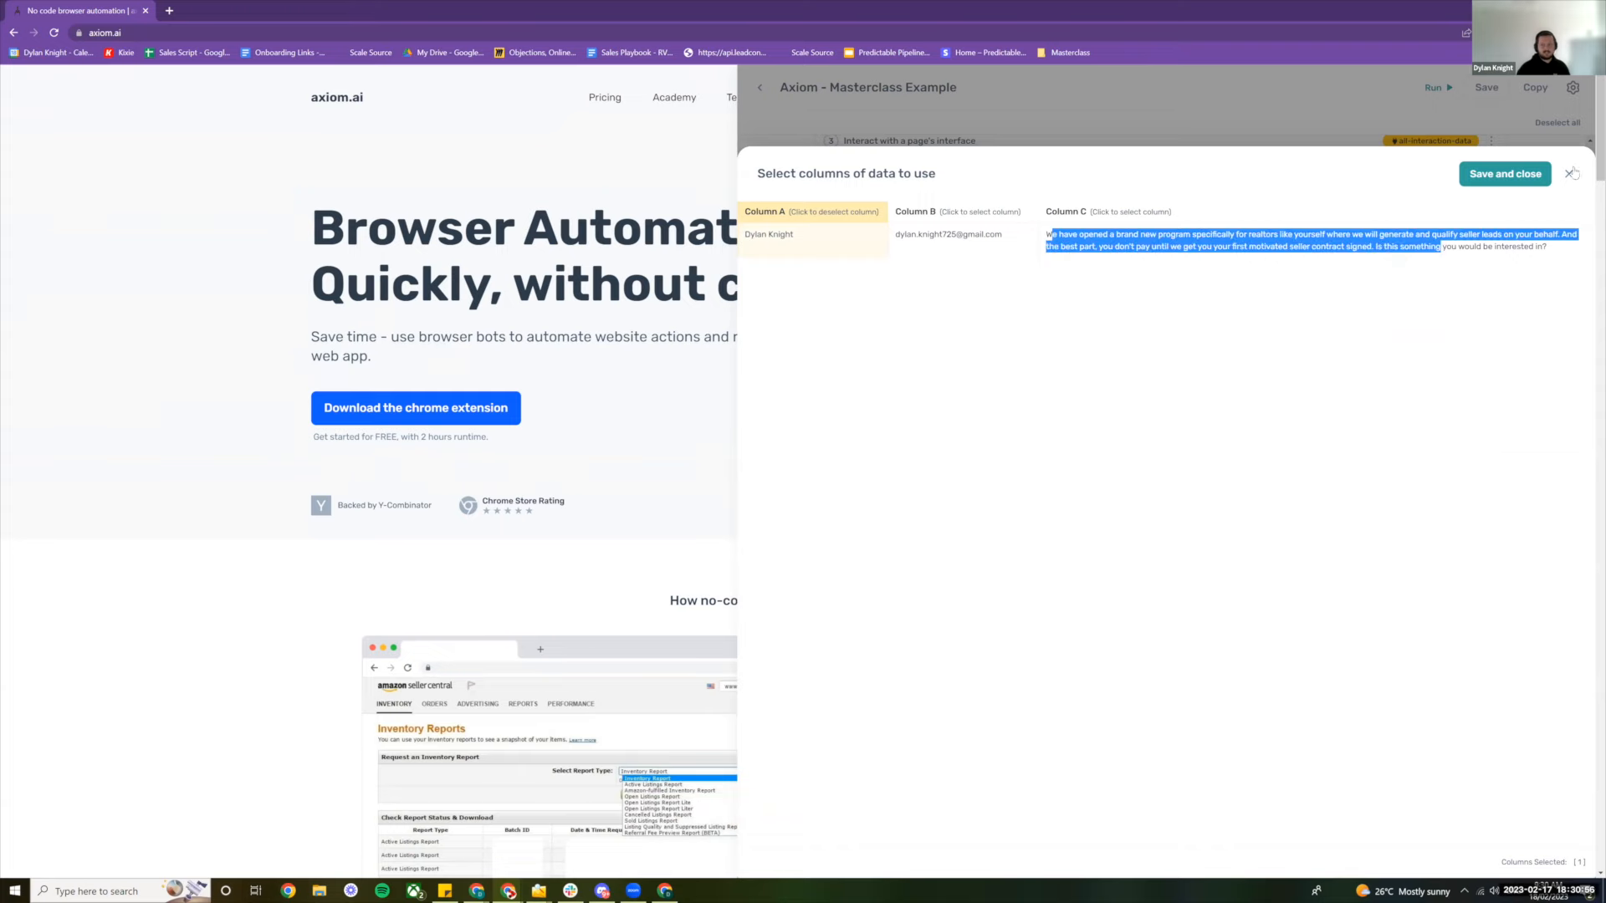
click(1569, 173)
drag(1095, 536, 1019, 495)
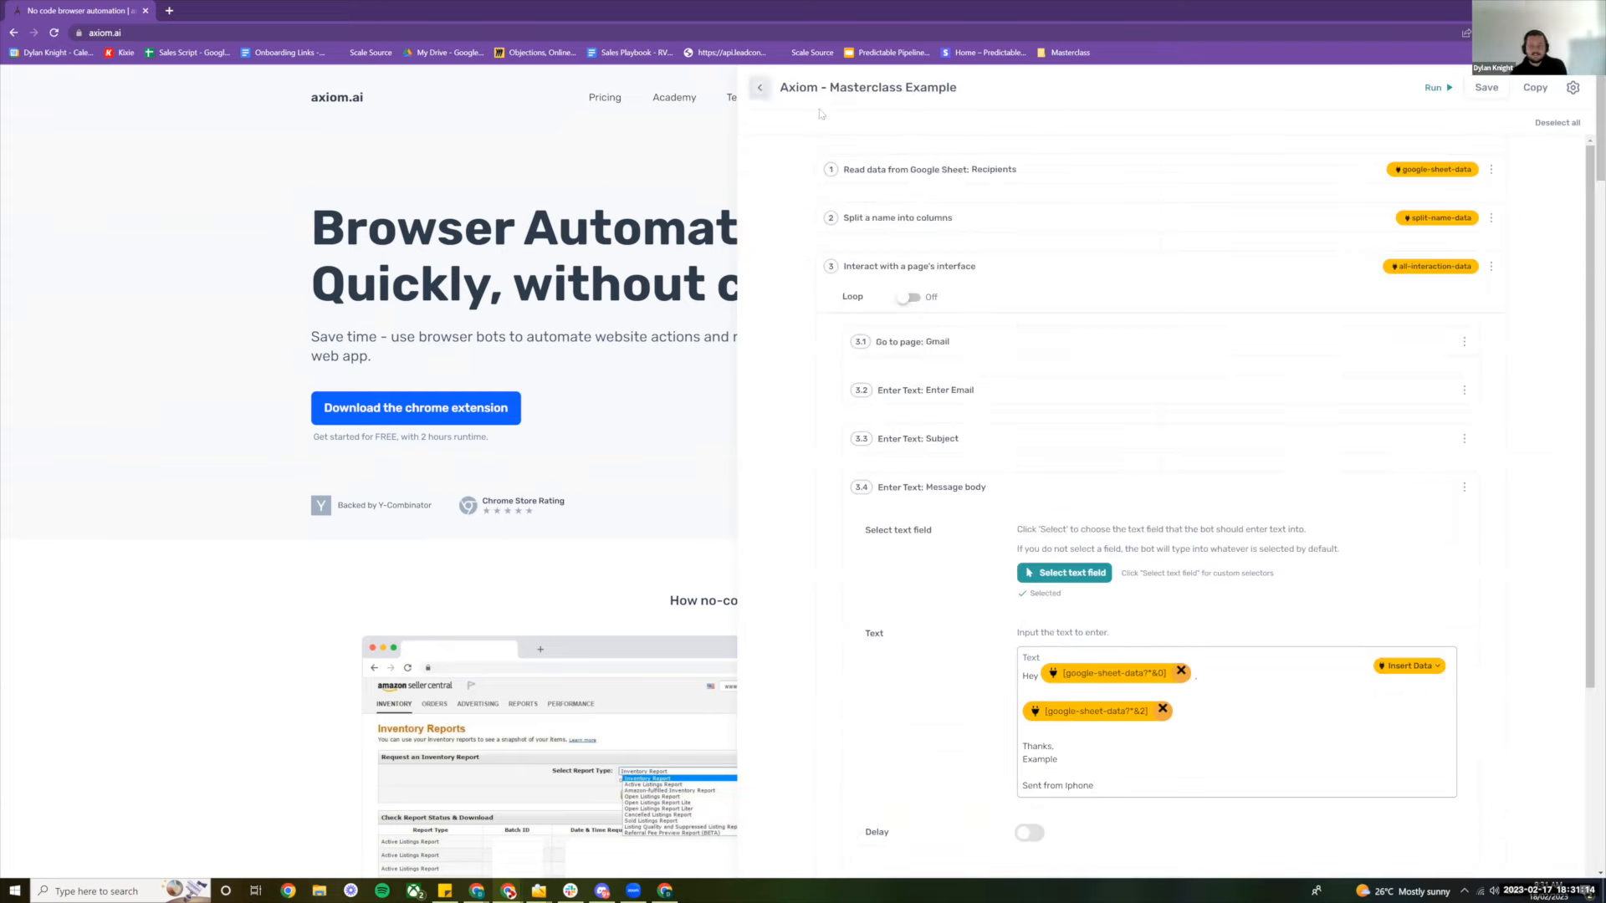
Return to the My Axioms list, switch to the Gmail window and move LetsExtract Email Studio clear of the spreadsheet
click(760, 87)
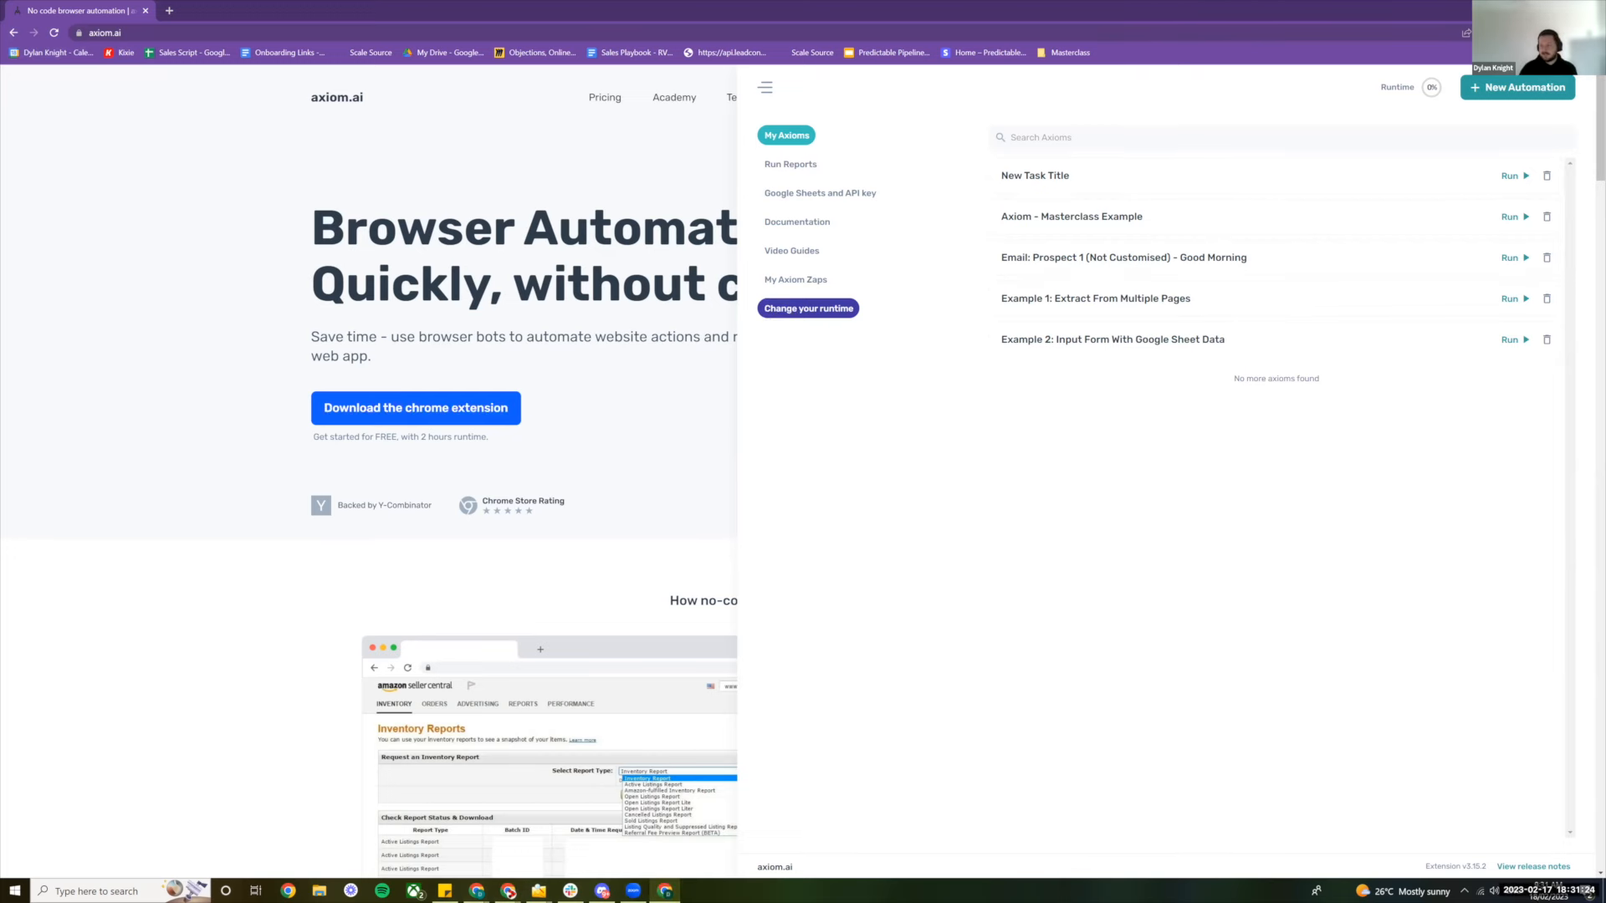
key(alt+Tab)
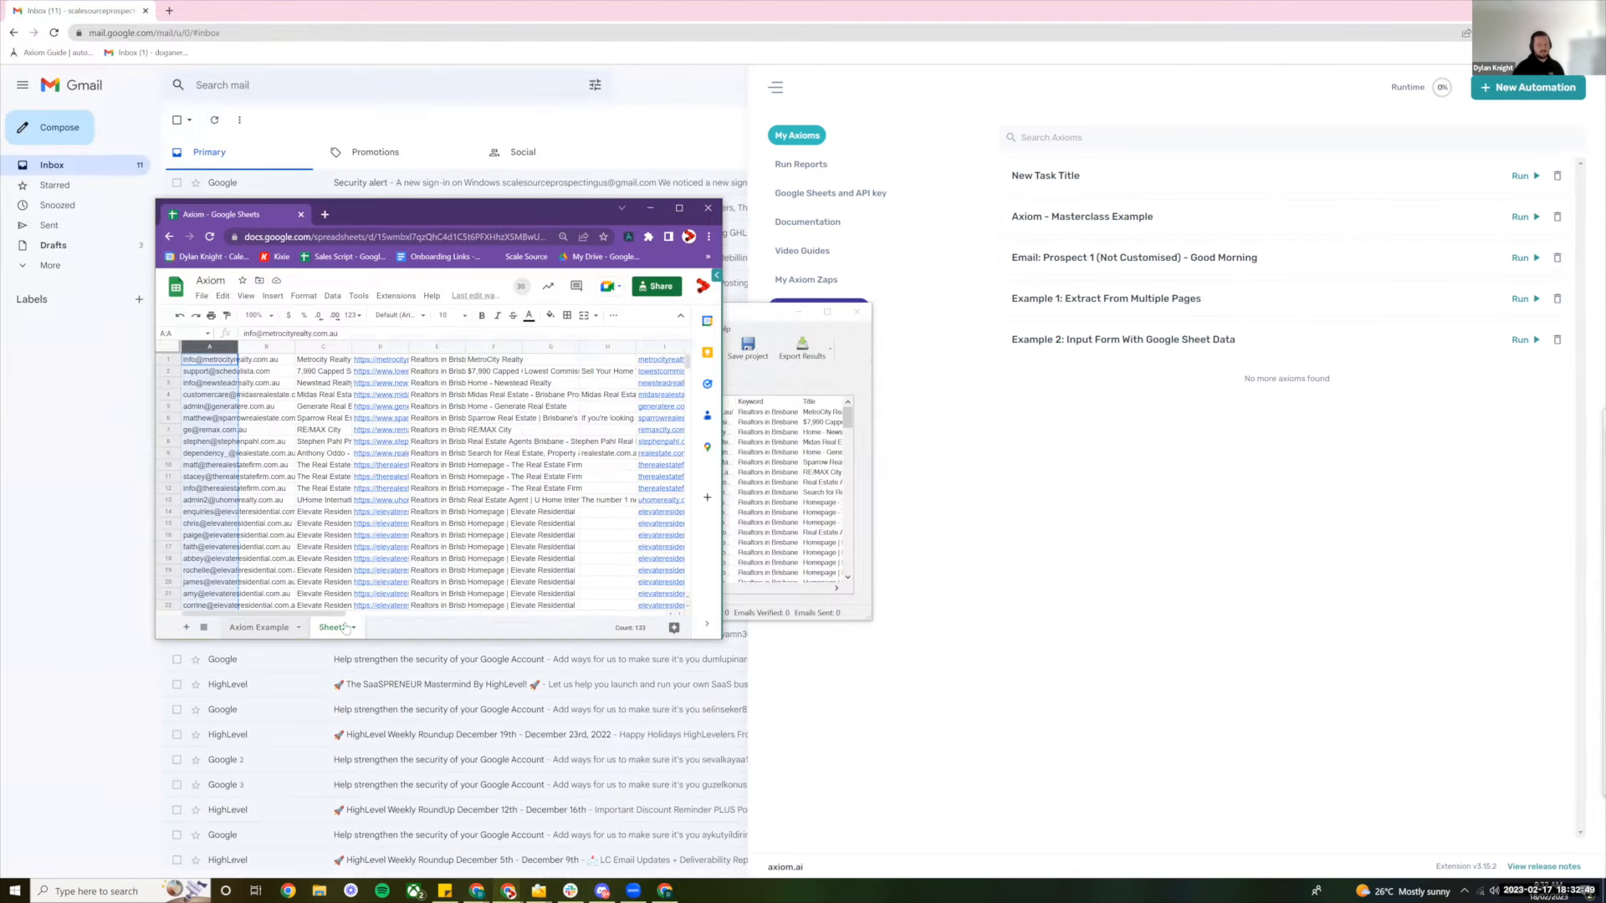
drag(765, 315, 1123, 234)
Select all the data in Sheet2 and remove its duplicate rows
click(339, 627)
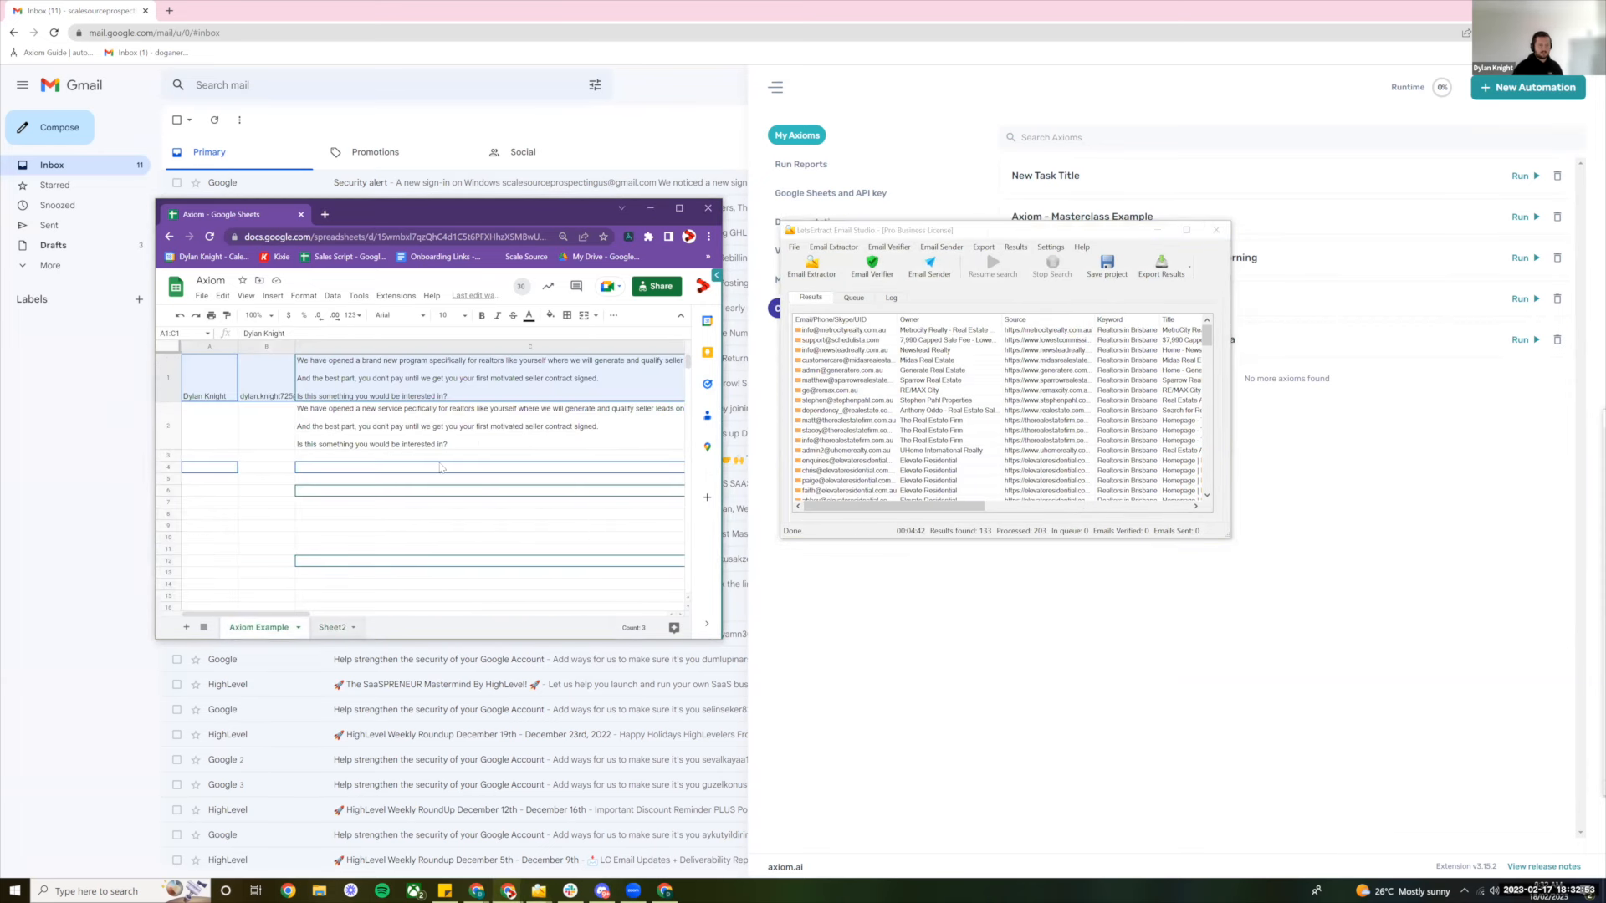
click(172, 348)
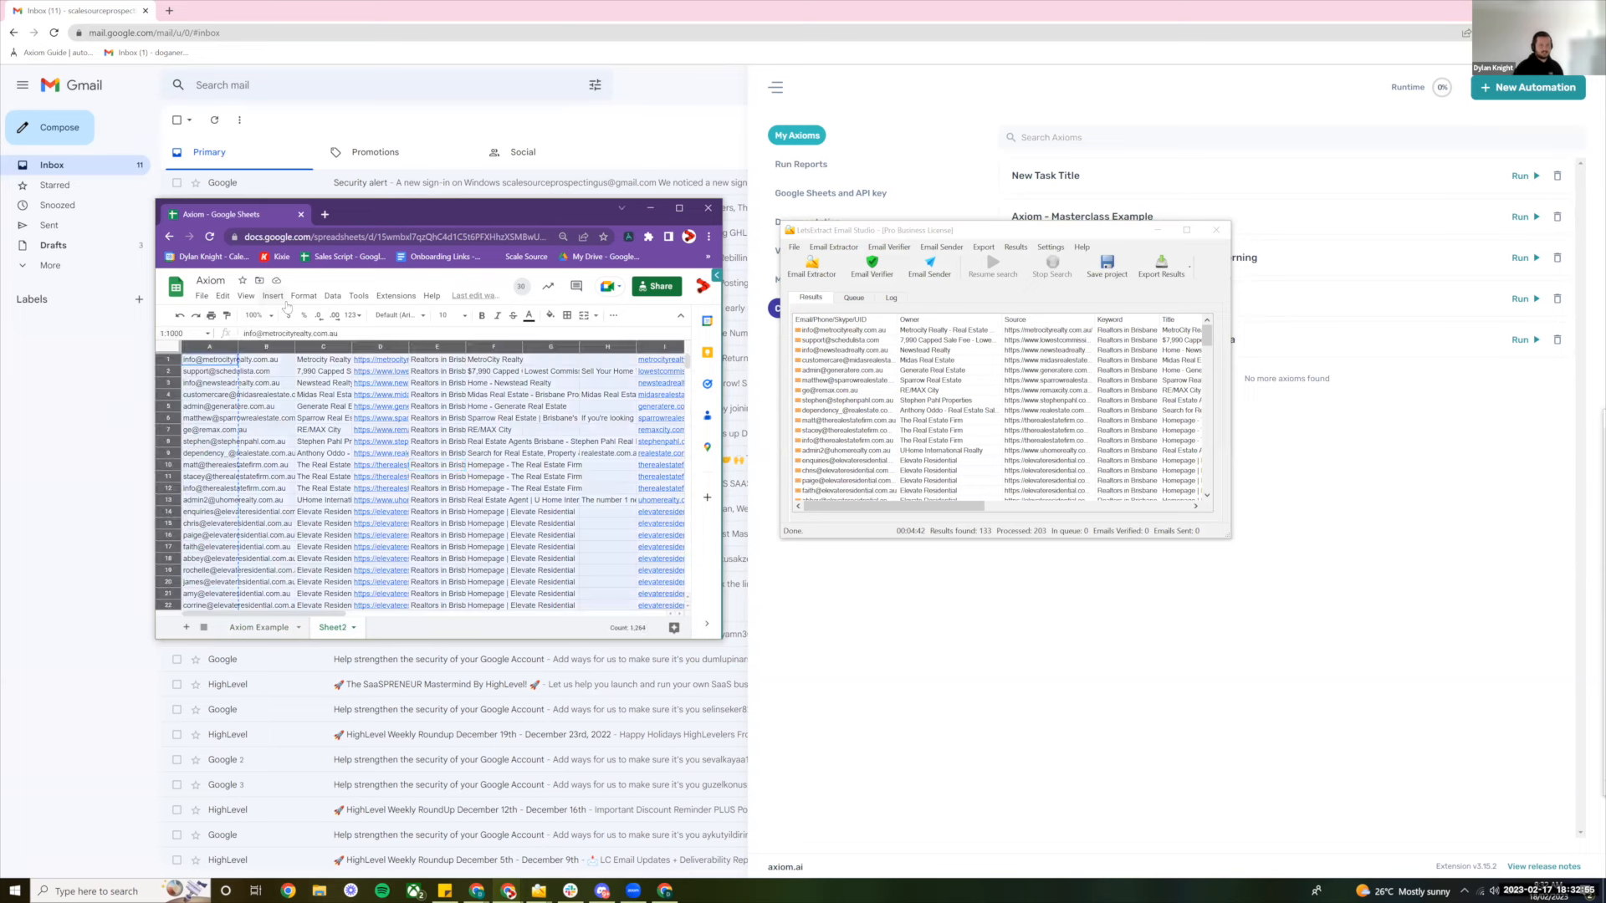
click(332, 295)
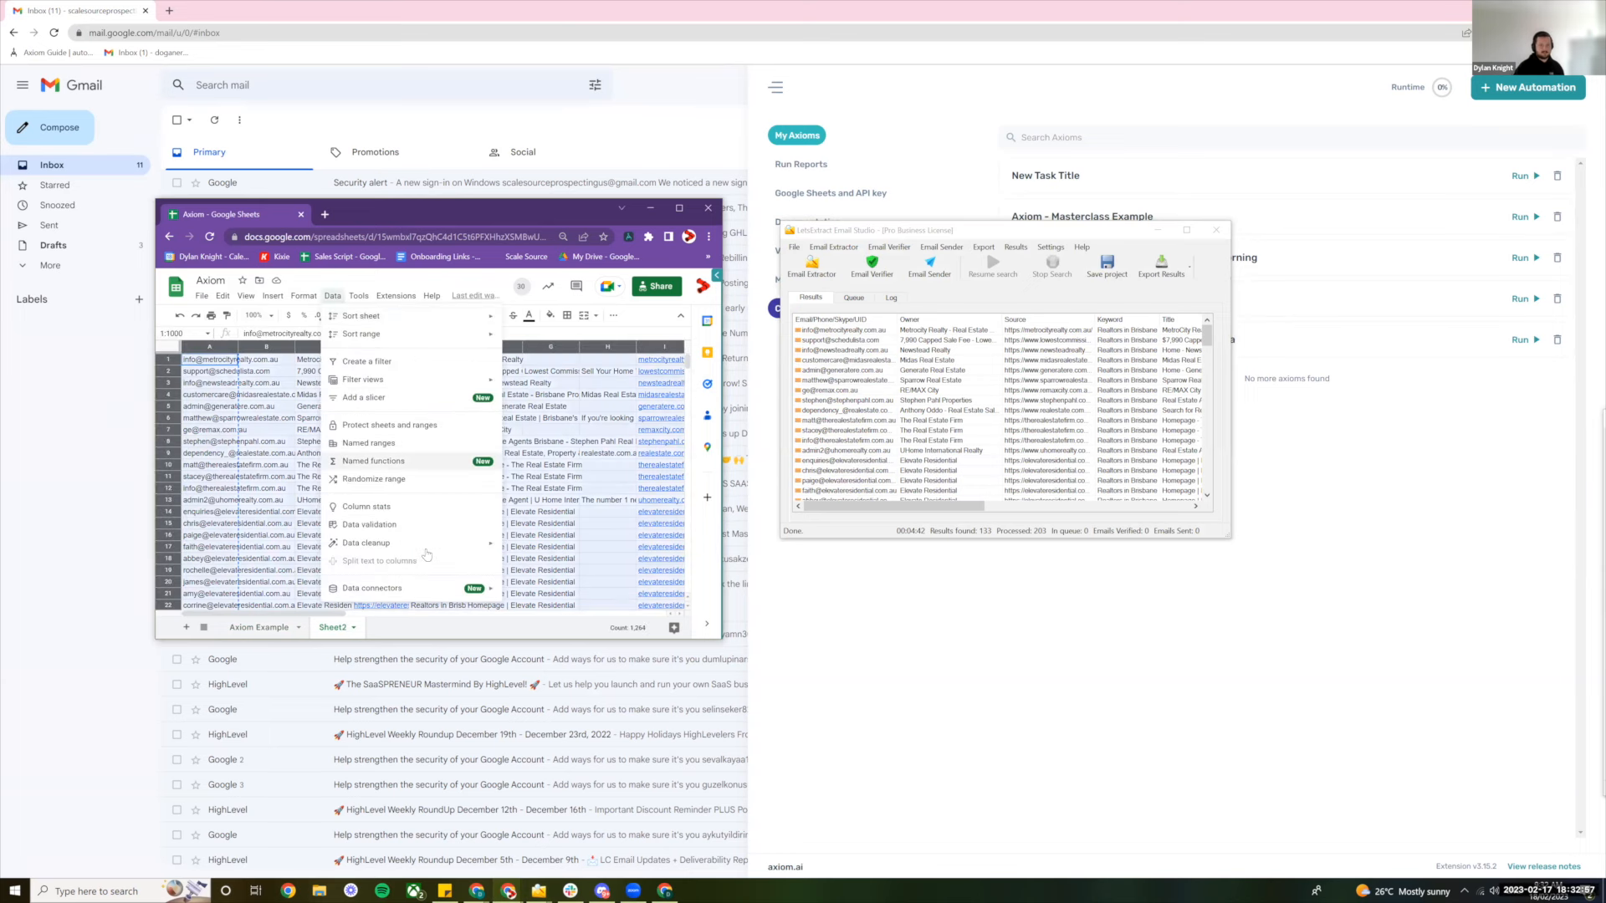
mouse_move(423, 544)
click(545, 564)
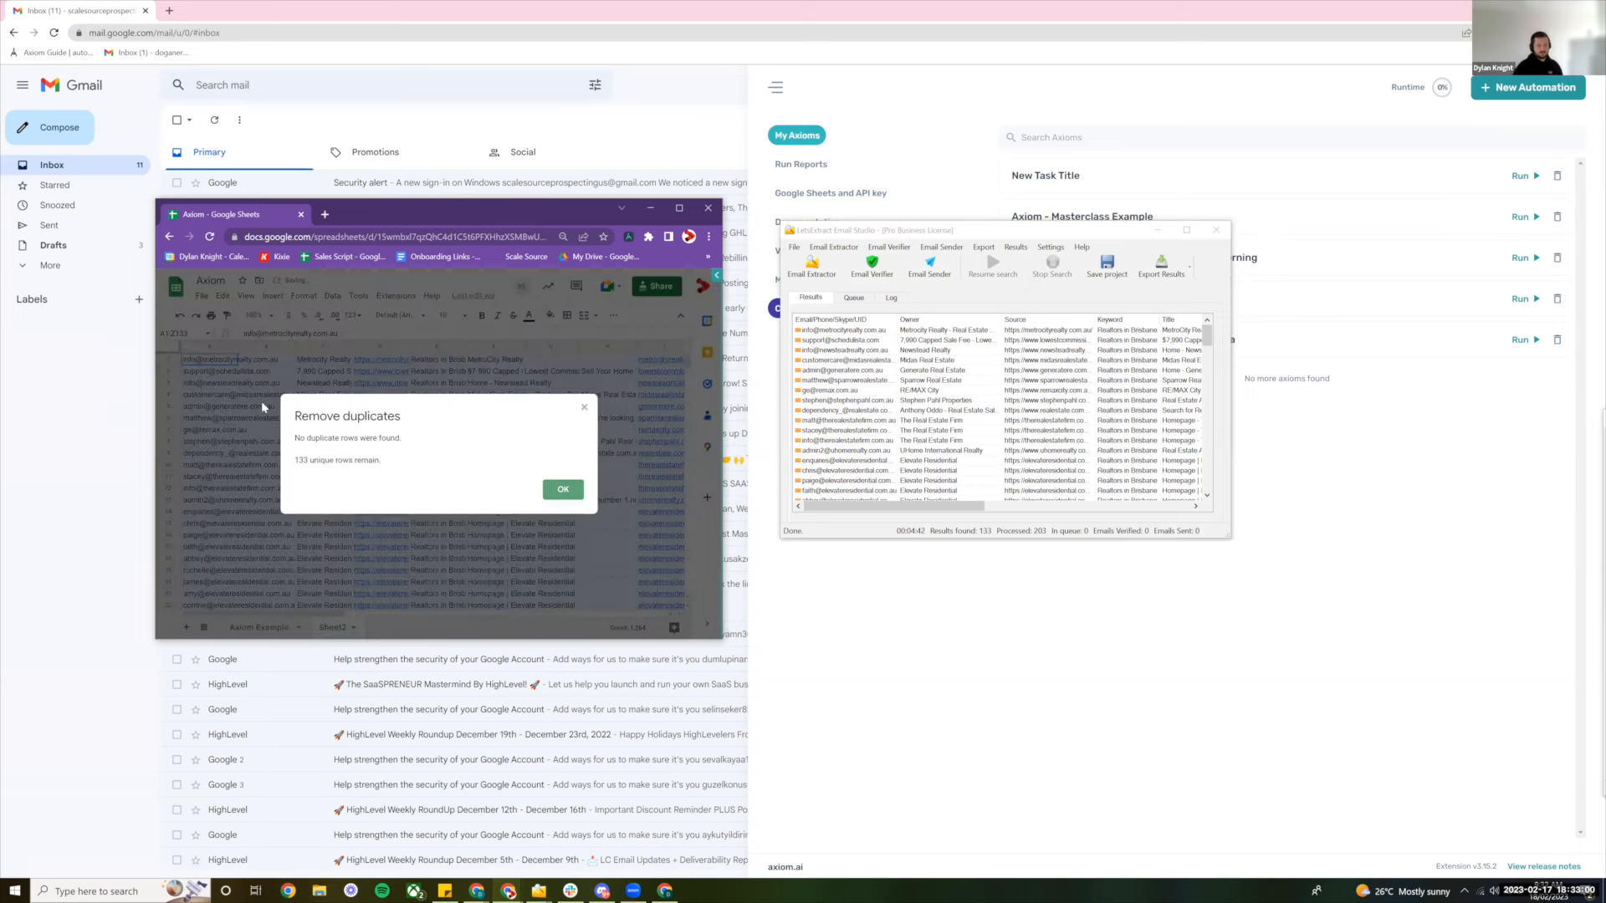
click(562, 487)
click(265, 396)
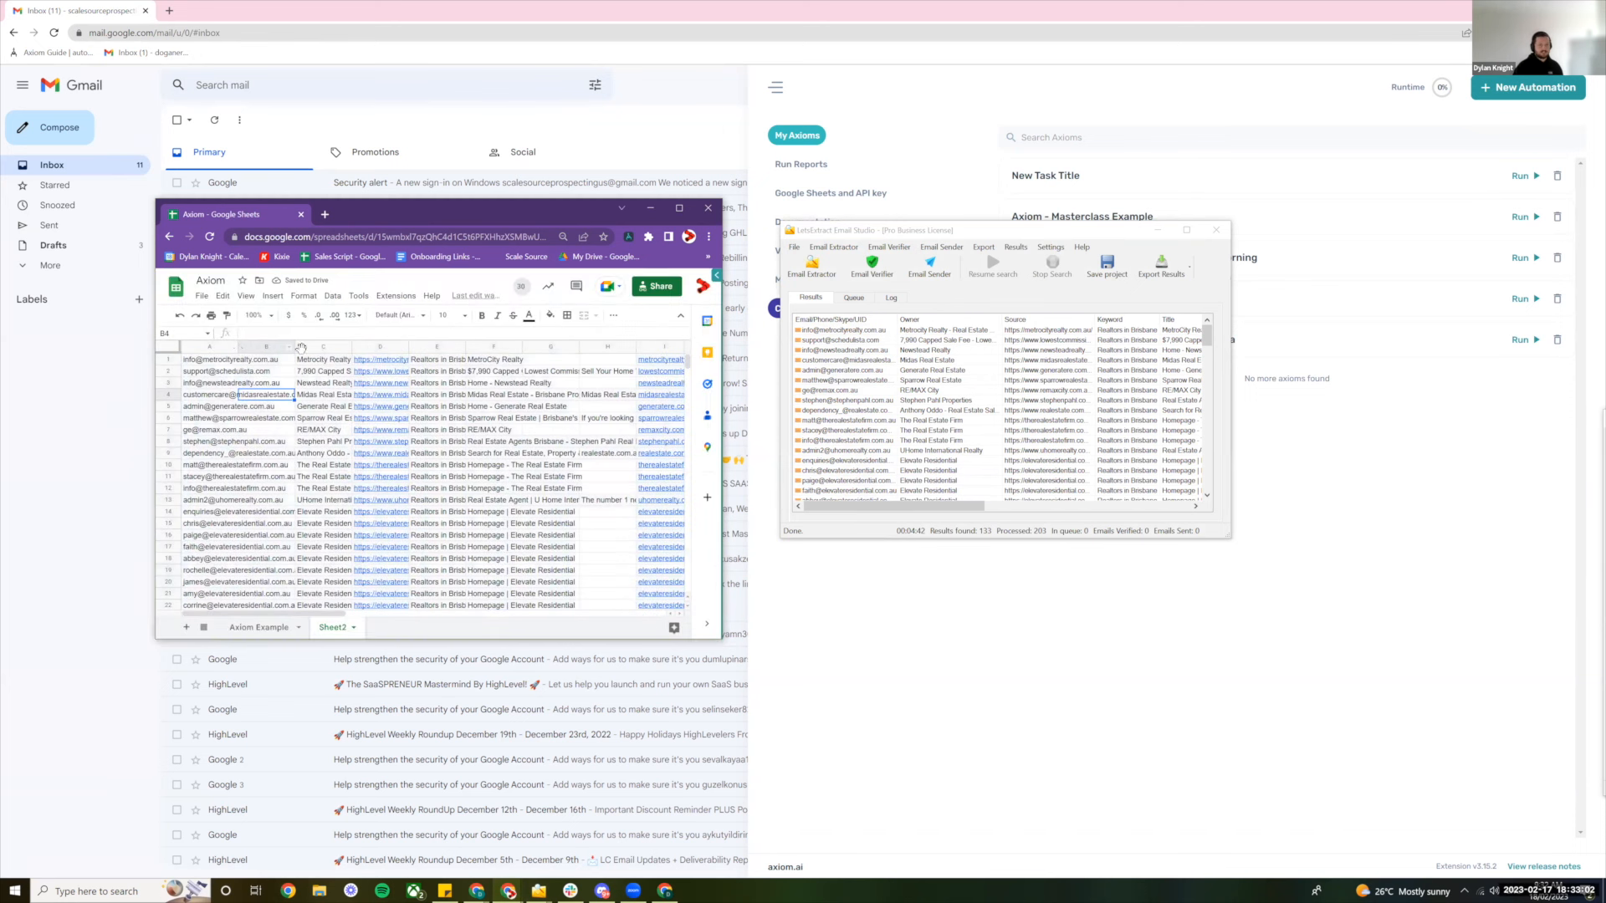
Widen column A of Sheet2 to fit the full email addresses, and look through the list
drag(238, 347, 316, 347)
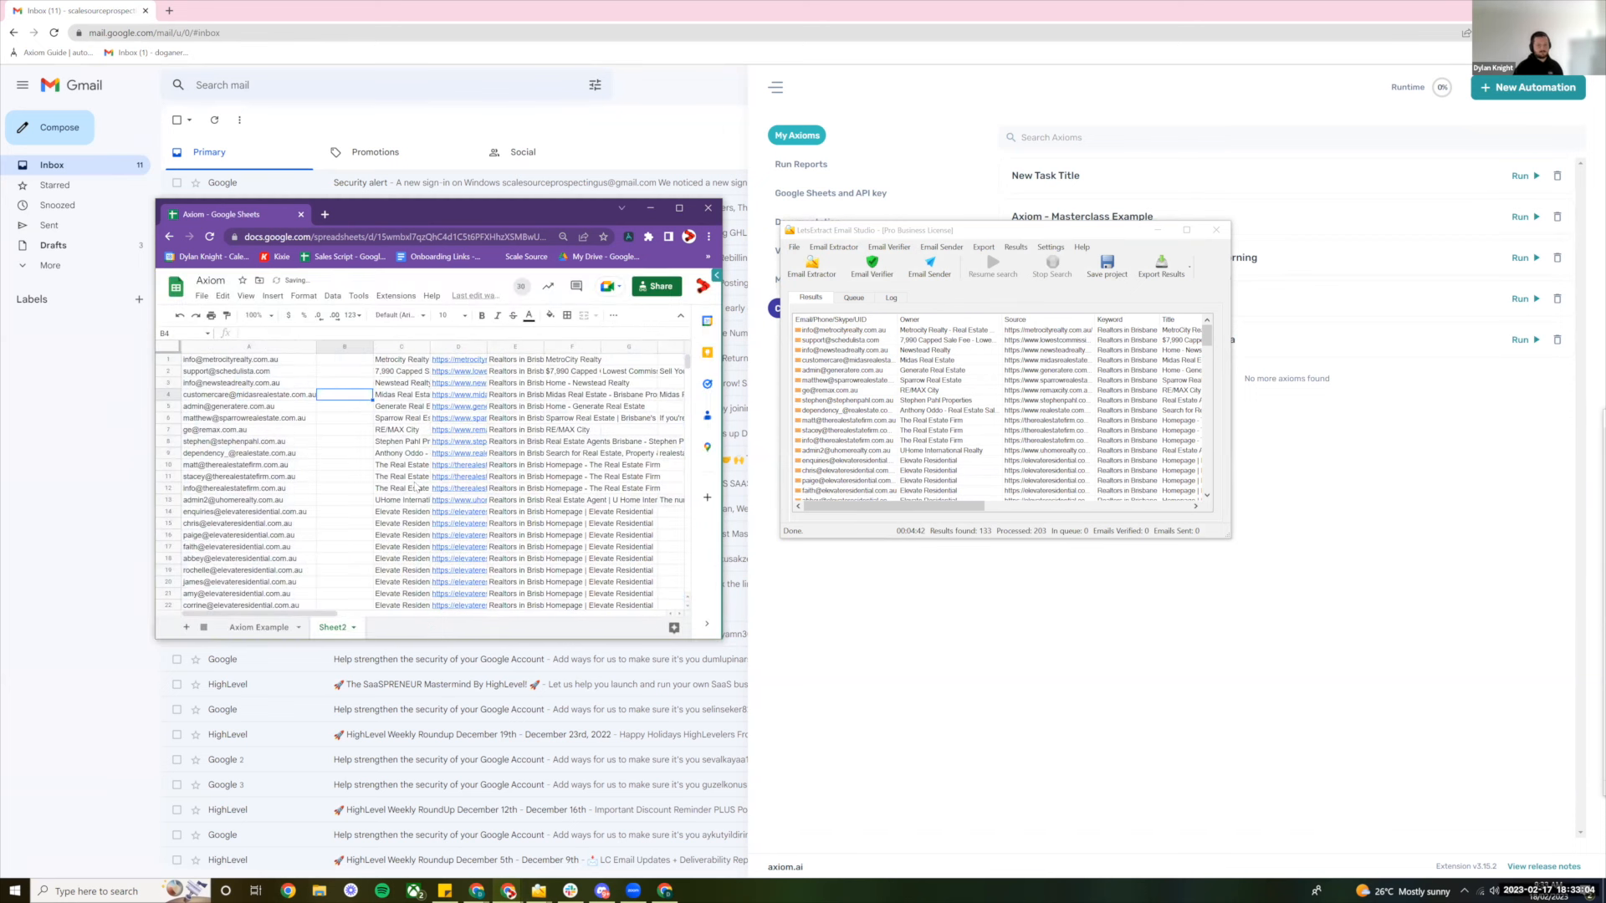
scroll(416, 488, down, 4)
scroll(459, 393, down, 10)
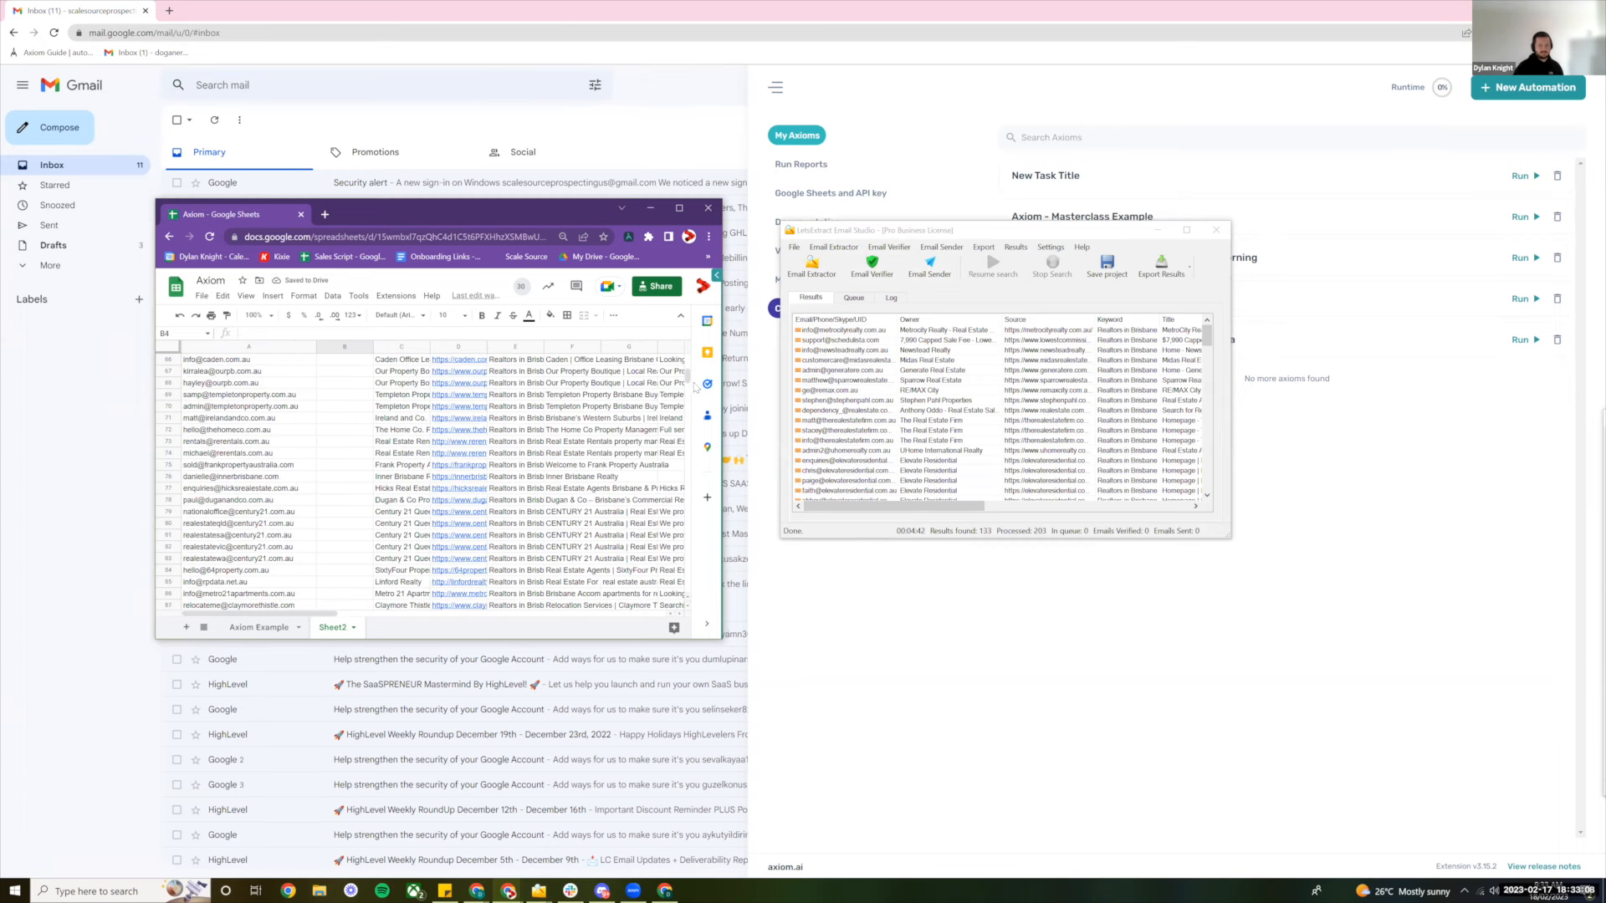
scroll(695, 386, down, 5)
key(Right)
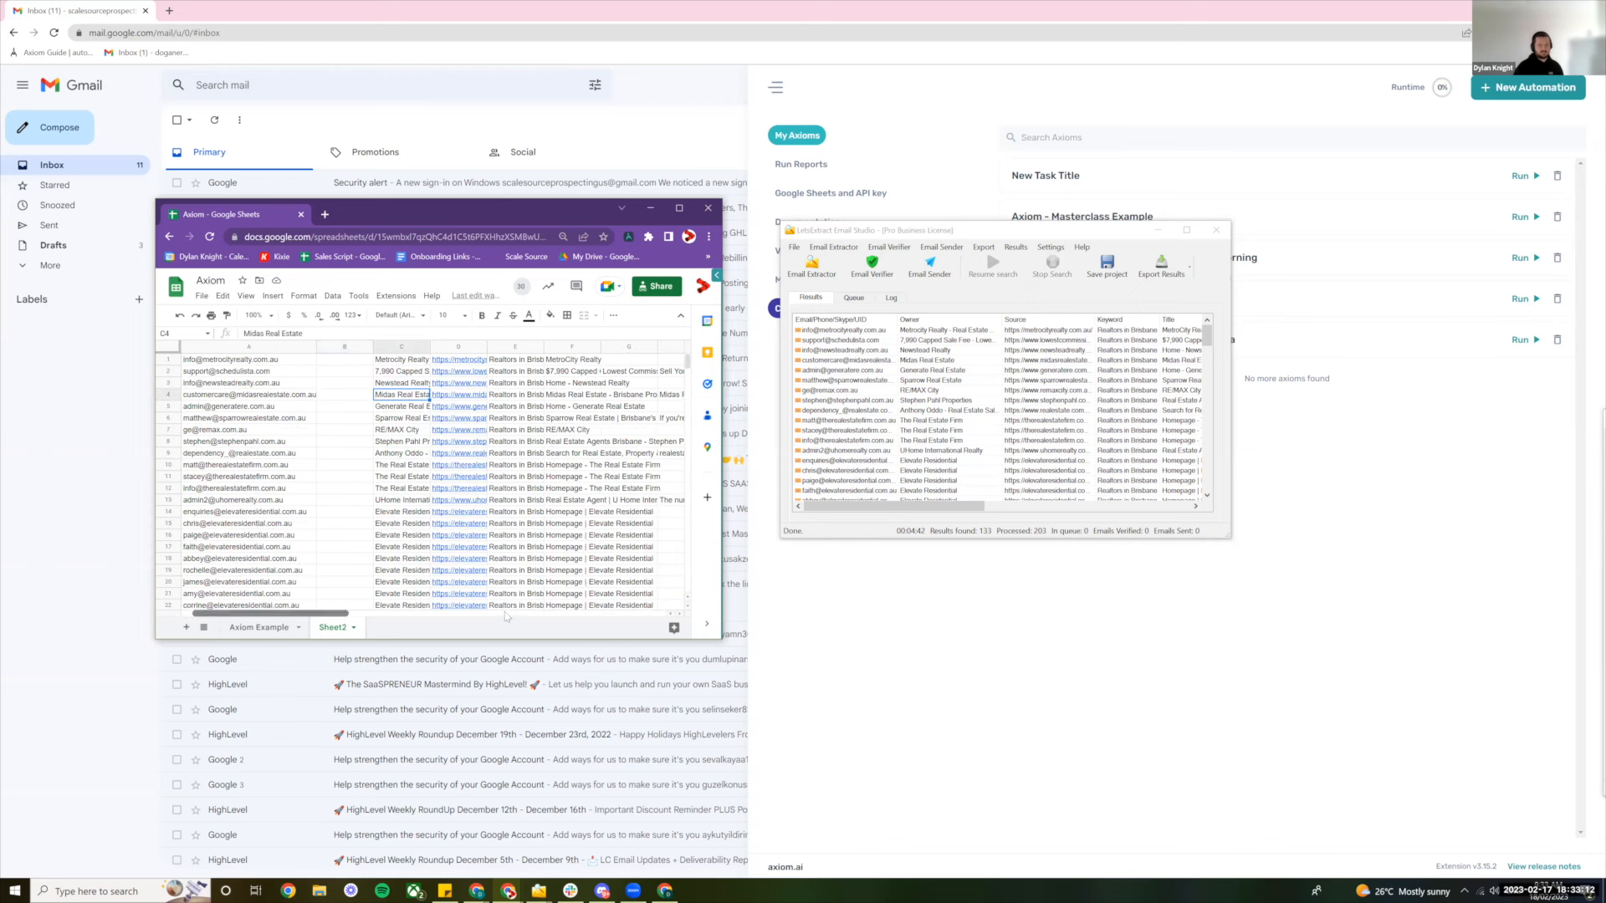
Copy the email addresses and business names from Sheet2 into columns A and B of Axiom Example, starting at row 2
click(281, 346)
key(ctrl+c)
click(281, 633)
key(ctrl+v)
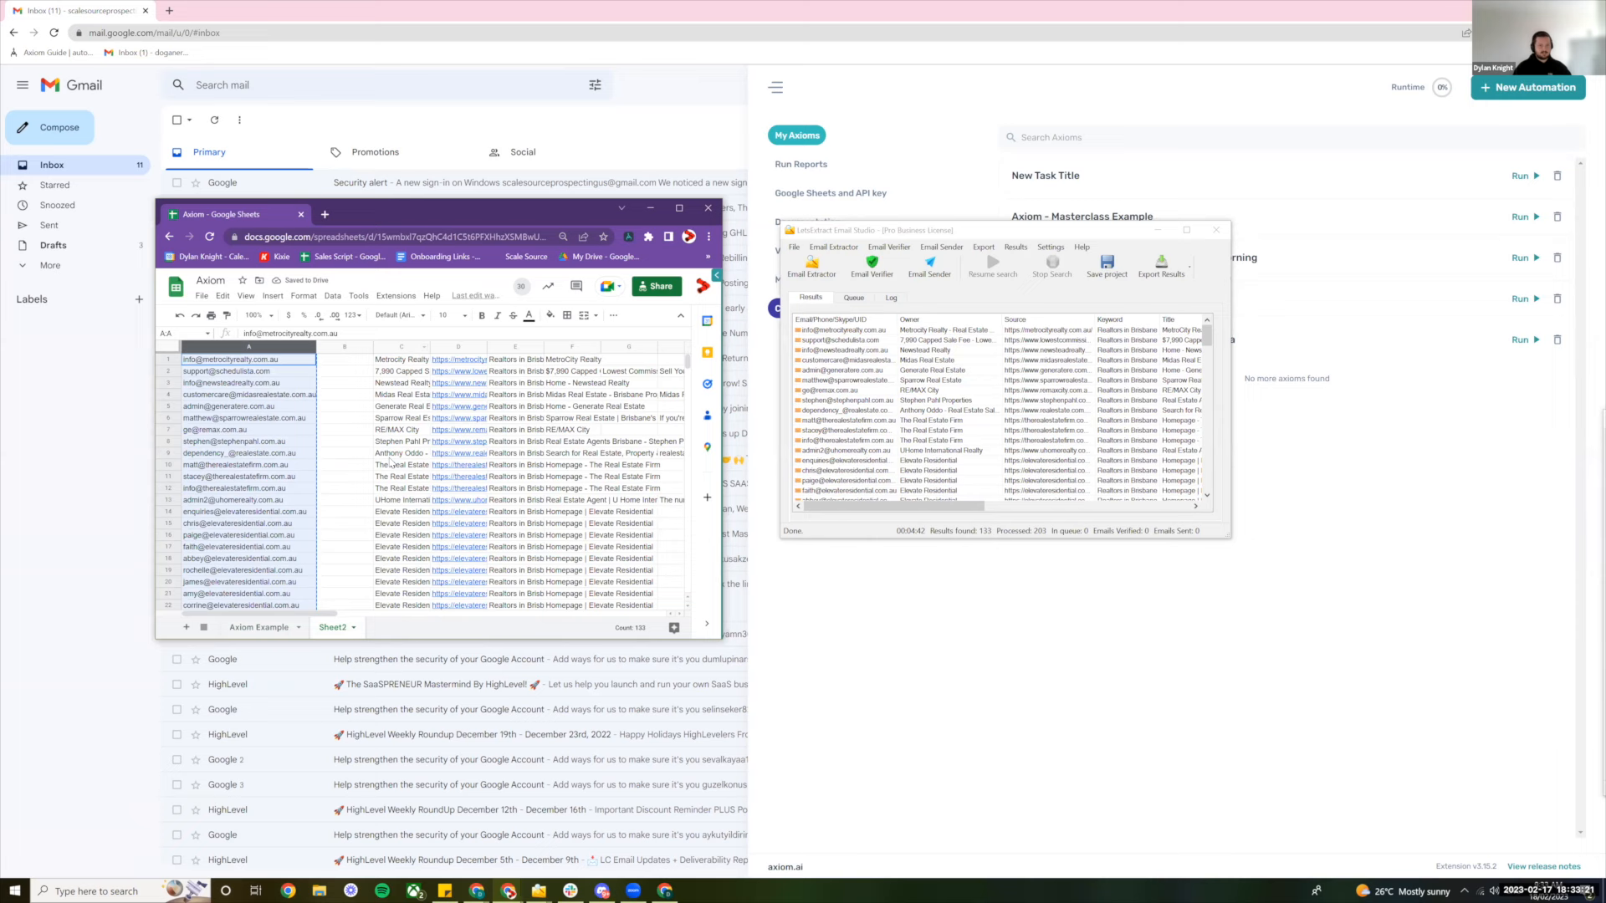
key(ctrl+v)
Fill the message in C2 down to C133 on Axiom Example, and check the recipient rows from row 2
click(506, 437)
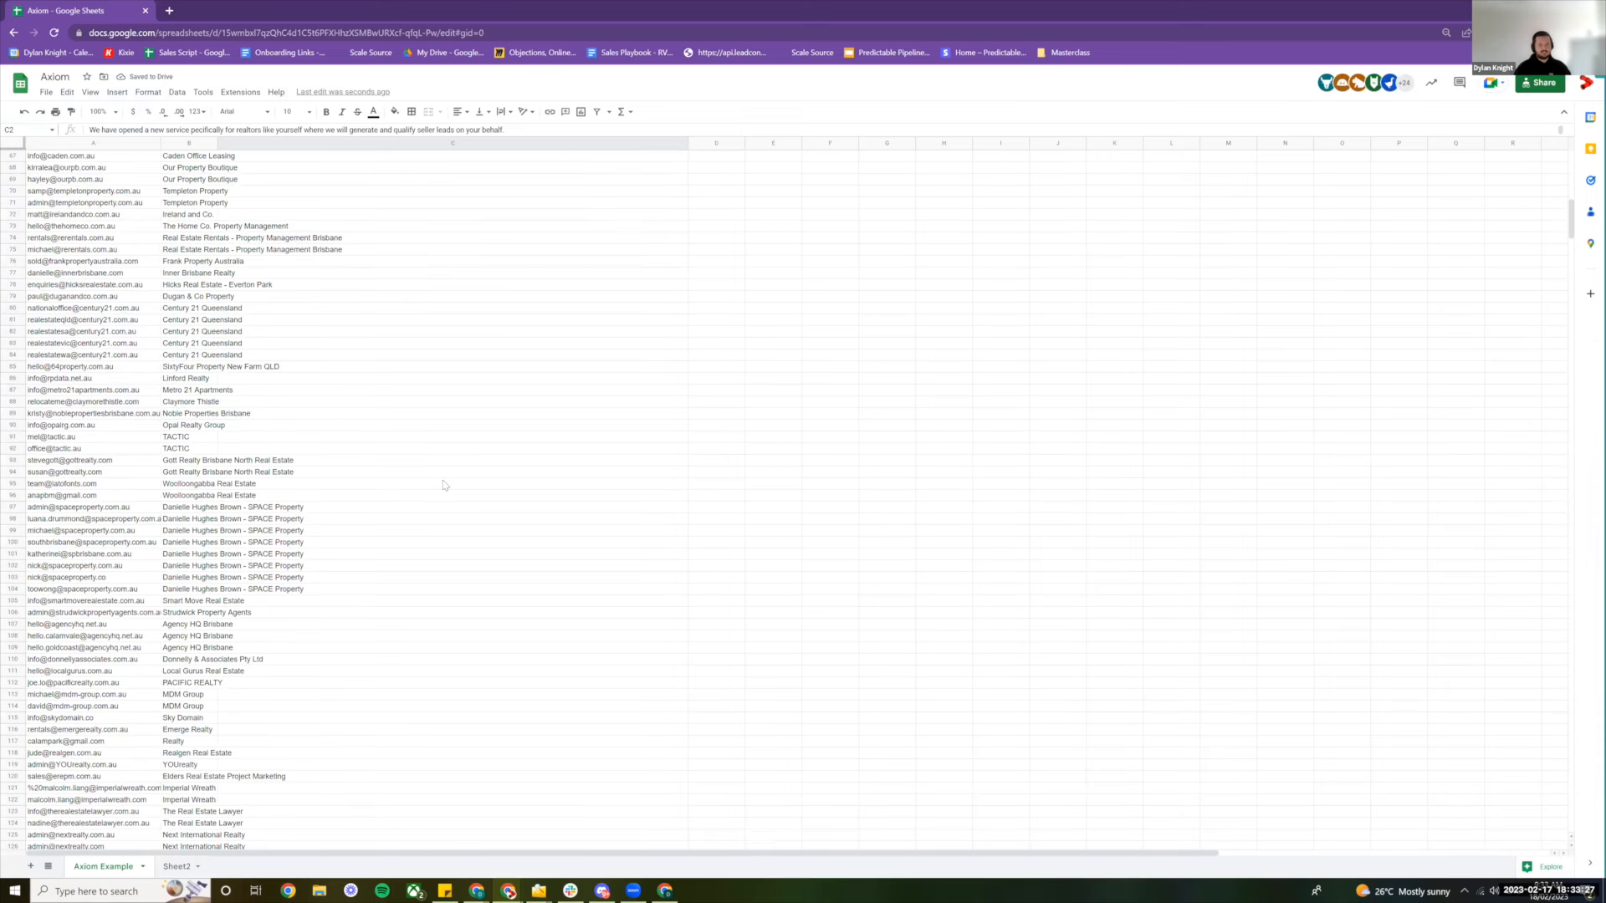
drag(687, 245, 675, 396)
scroll(680, 660, down, 5)
scroll(676, 502, down, 10)
scroll(713, 575, up, 8)
scroll(713, 579, up, 8)
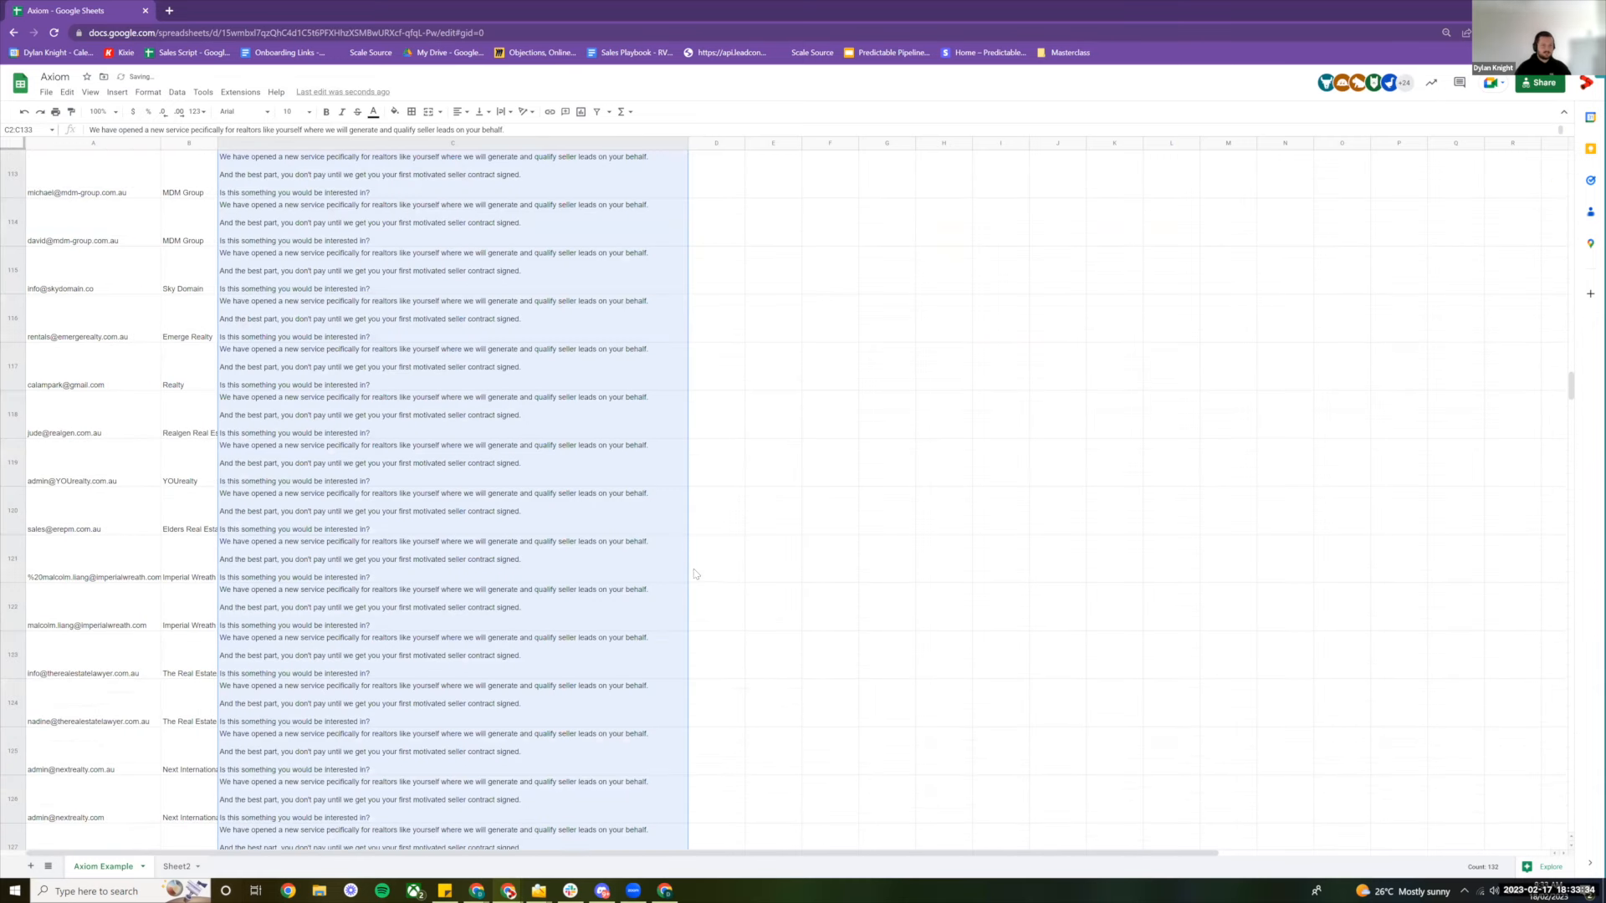
scroll(574, 545, up, 20)
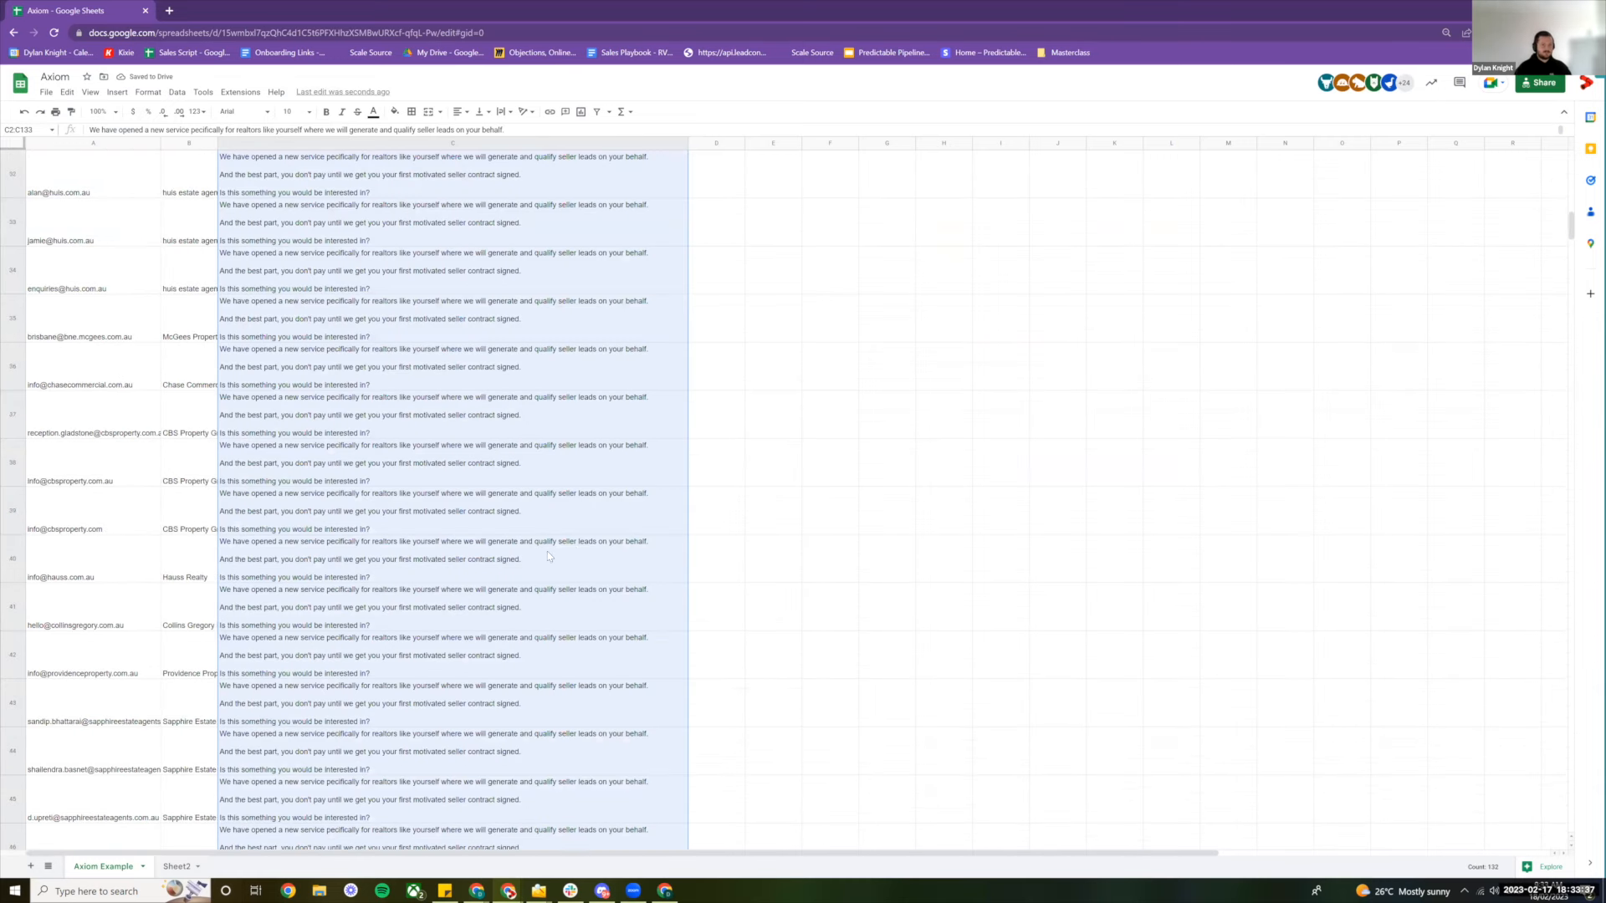
scroll(639, 555, up, 2)
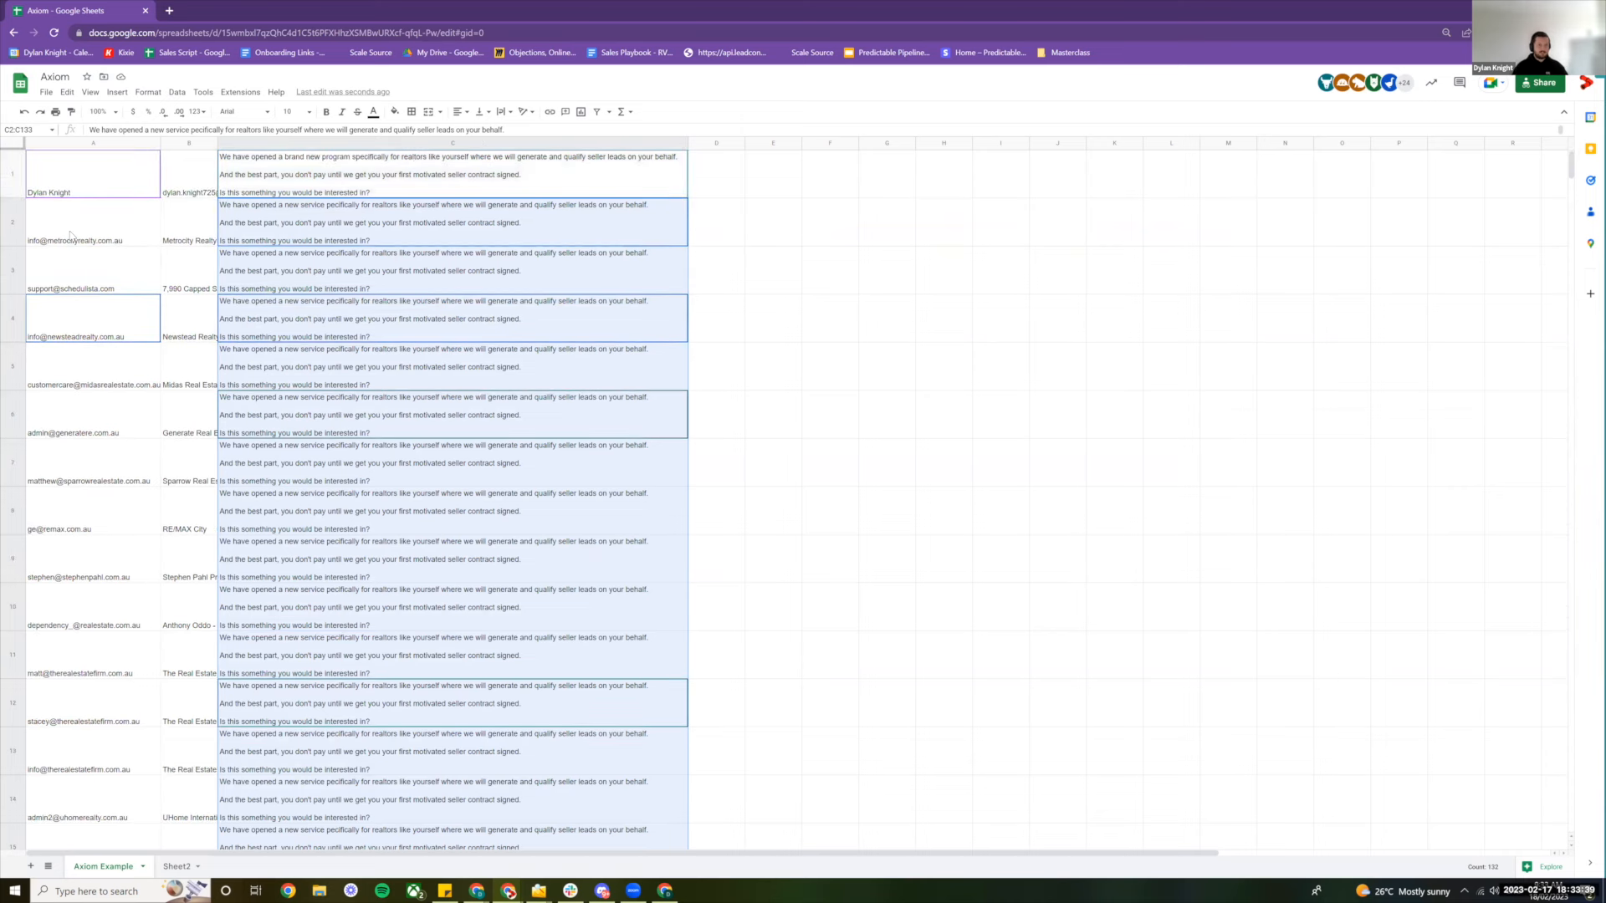
drag(83, 222, 418, 224)
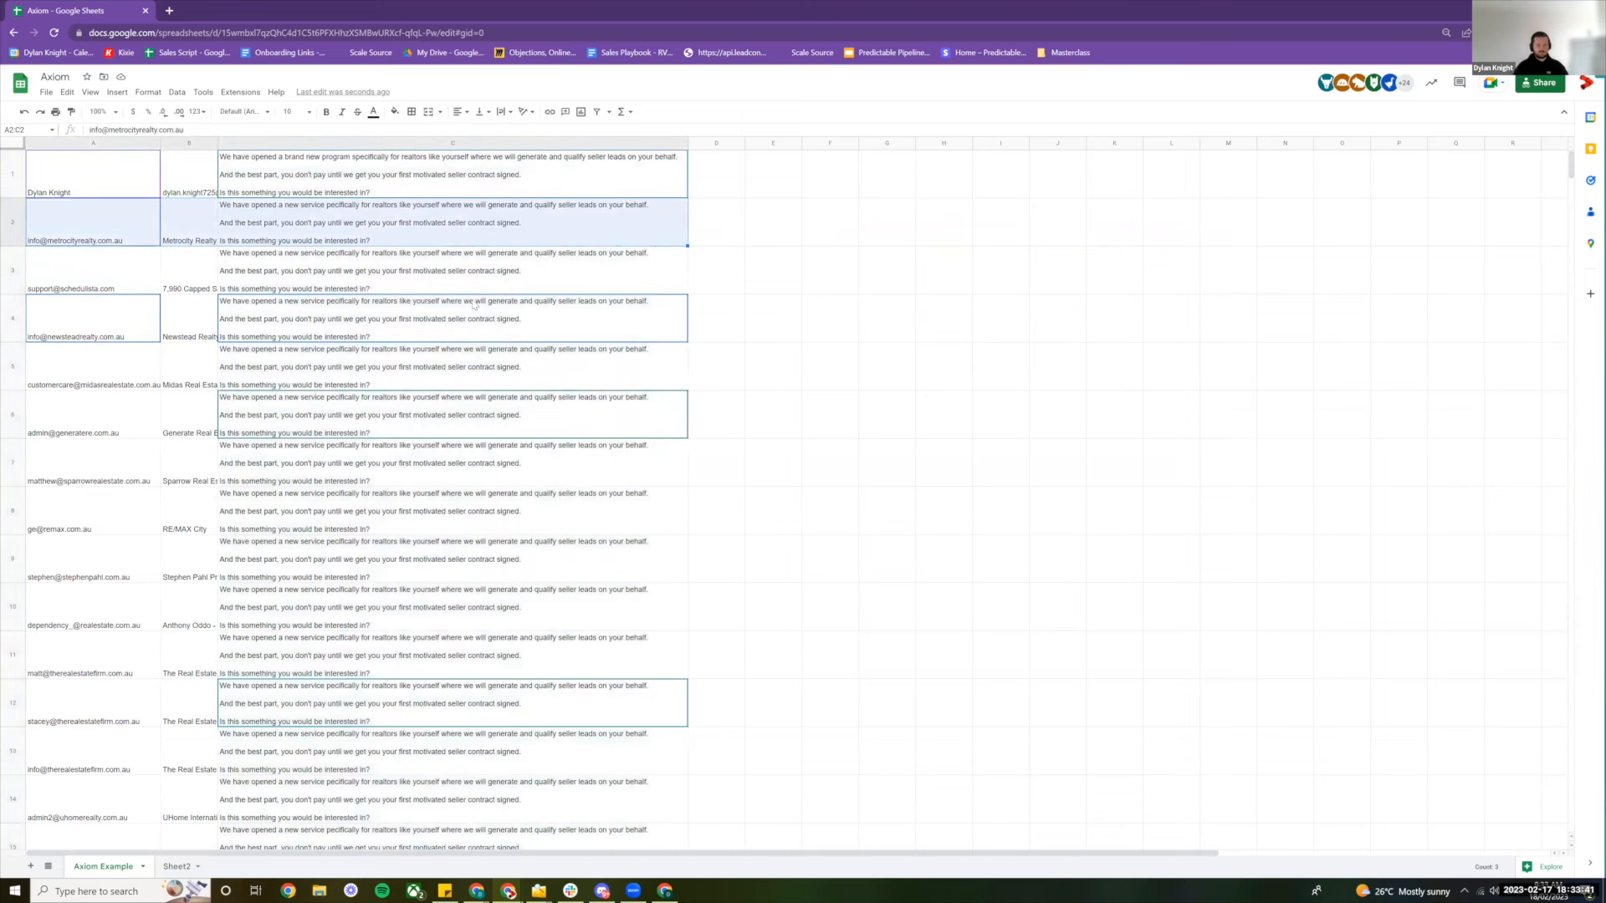
click(452, 256)
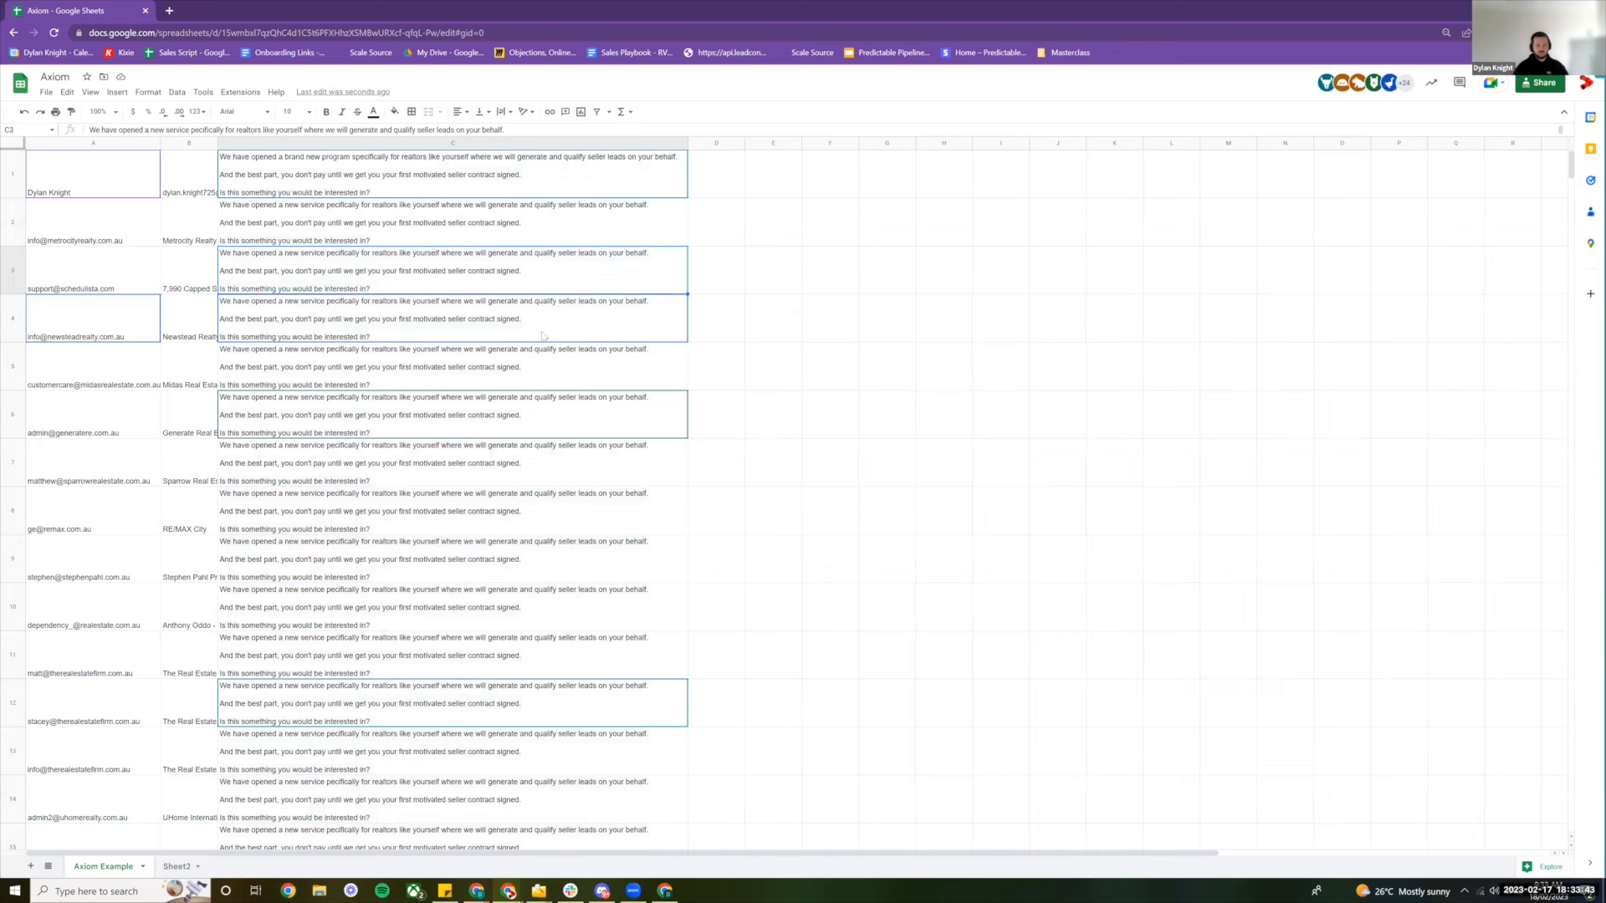
Open the Axiom - Masterclass Example automation beside the spreadsheet and run it in the cloud
click(1586, 83)
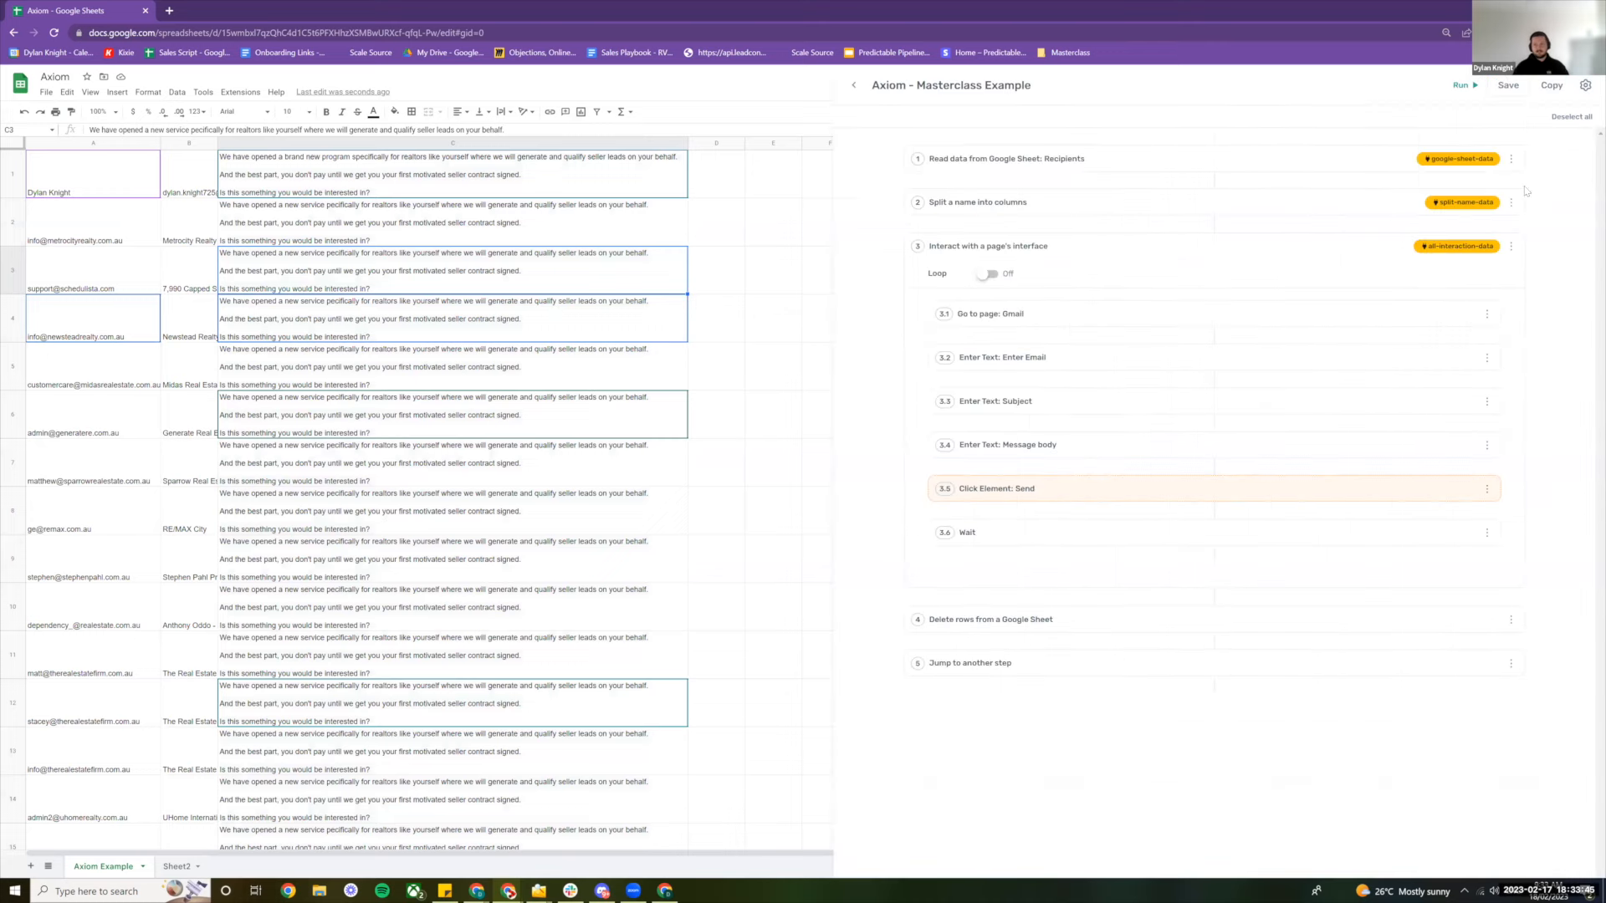
click(1476, 87)
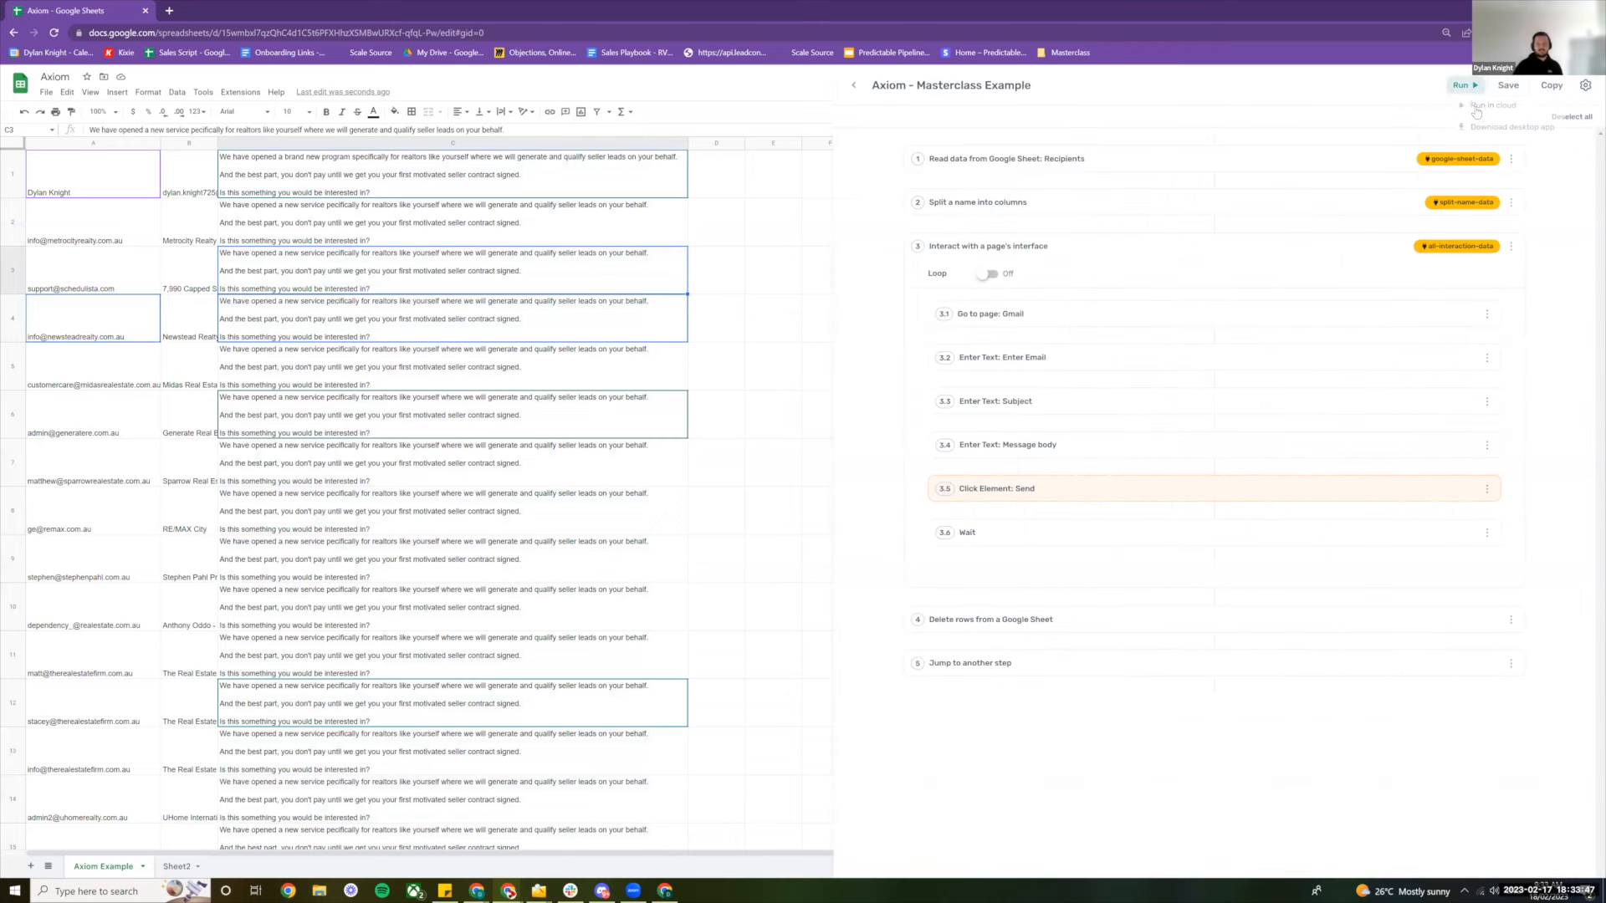
click(1481, 107)
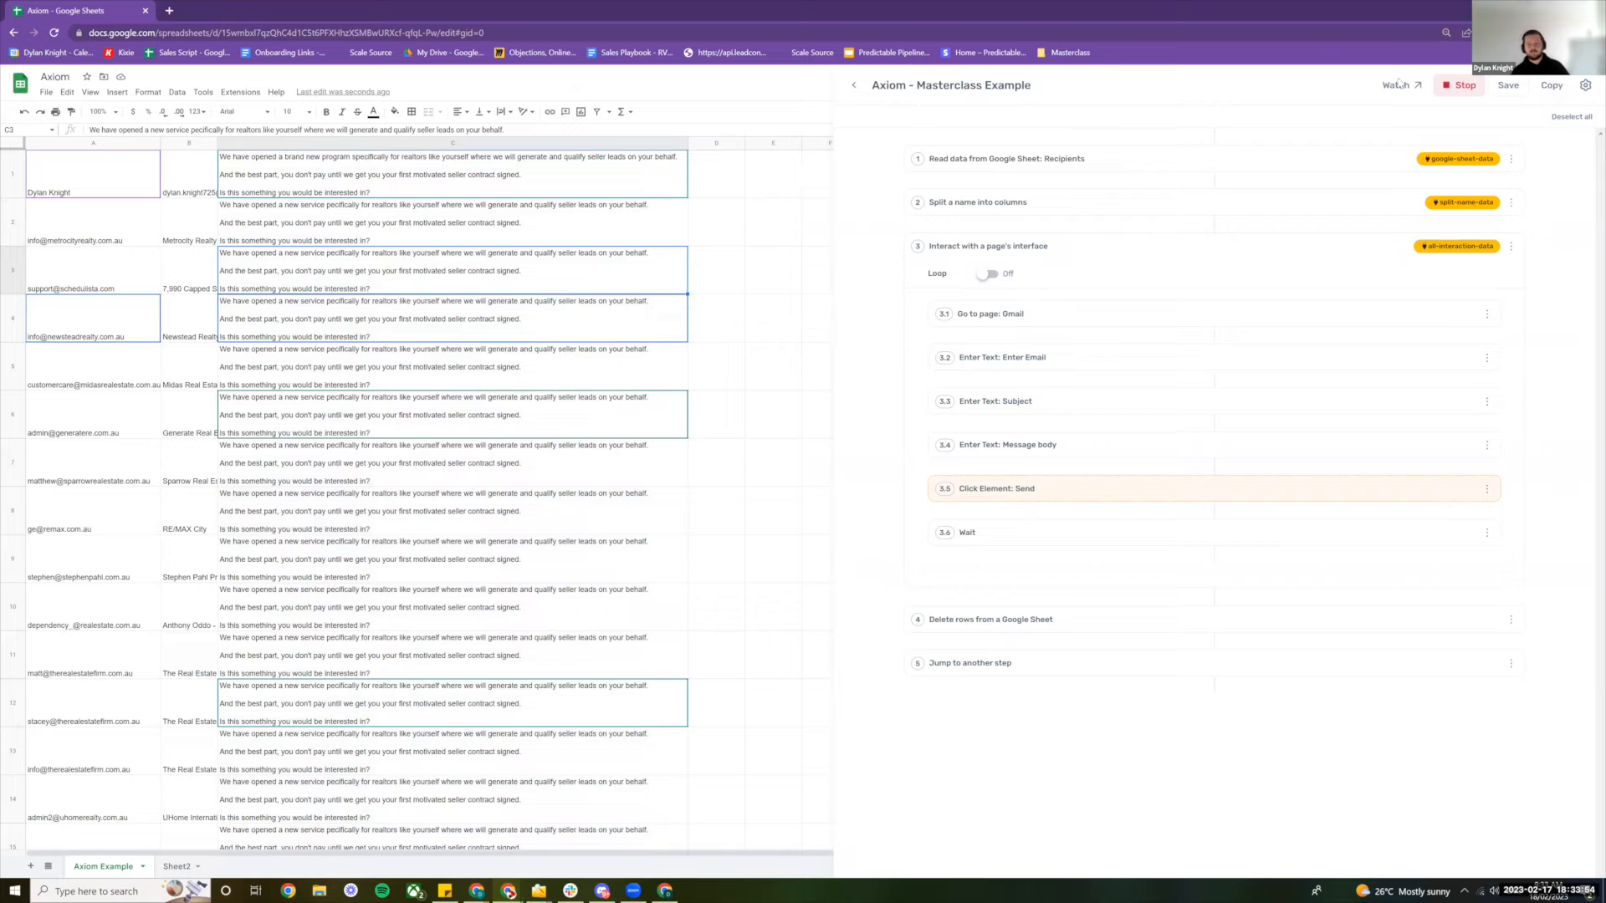
Watch the automation's live cloud run in the Gmail inbox, and close the run viewer
click(1396, 85)
click(238, 9)
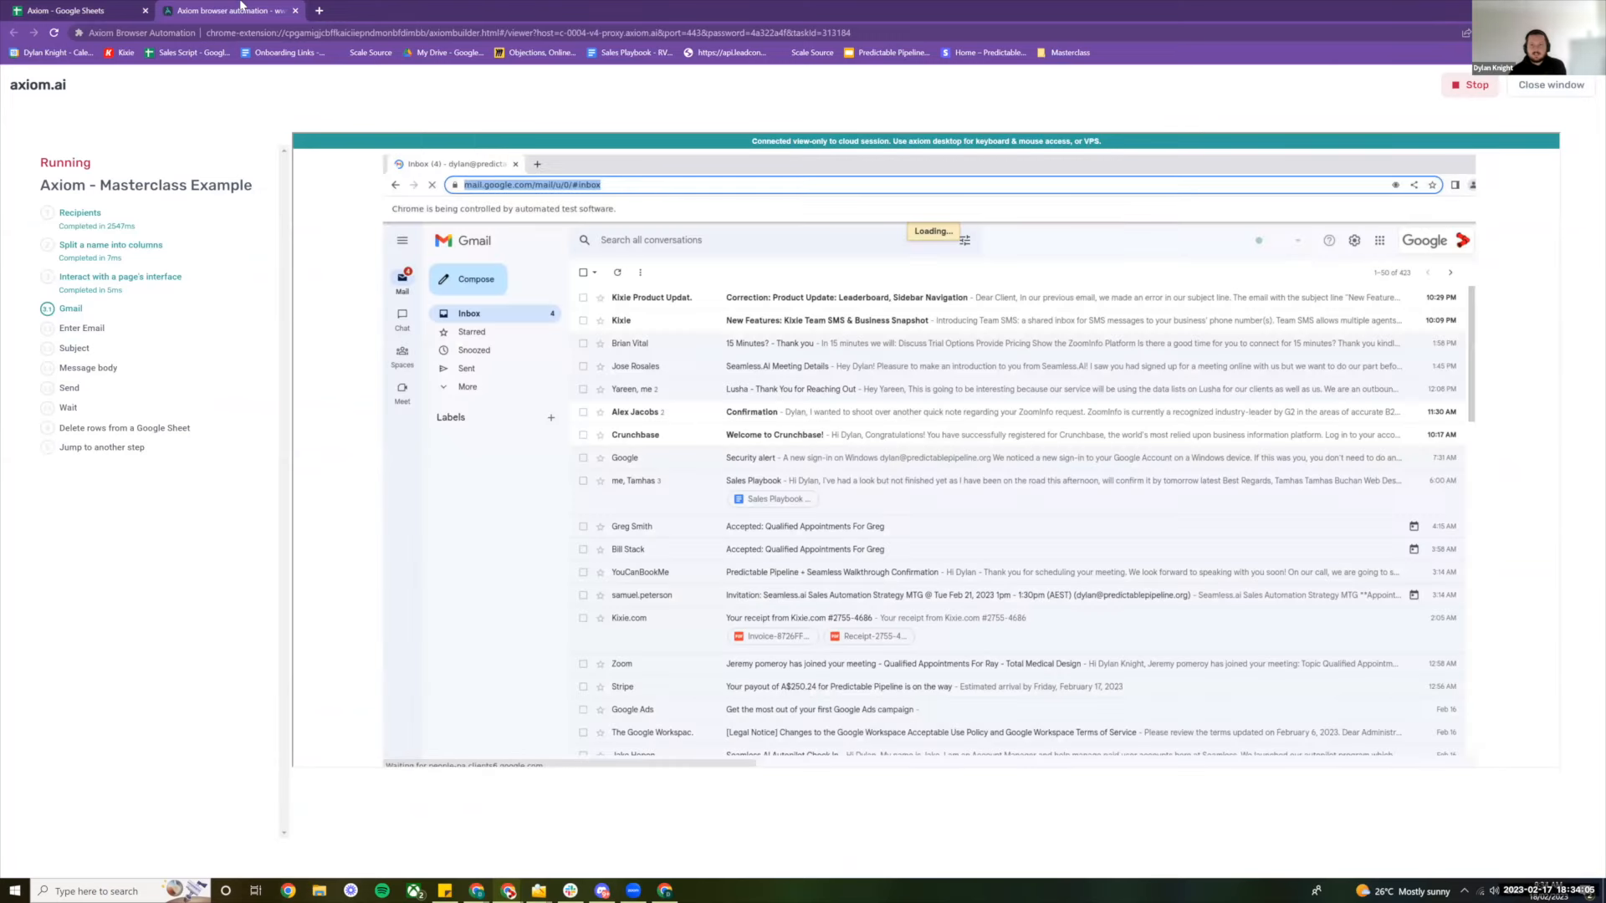
key(ctrl+w)
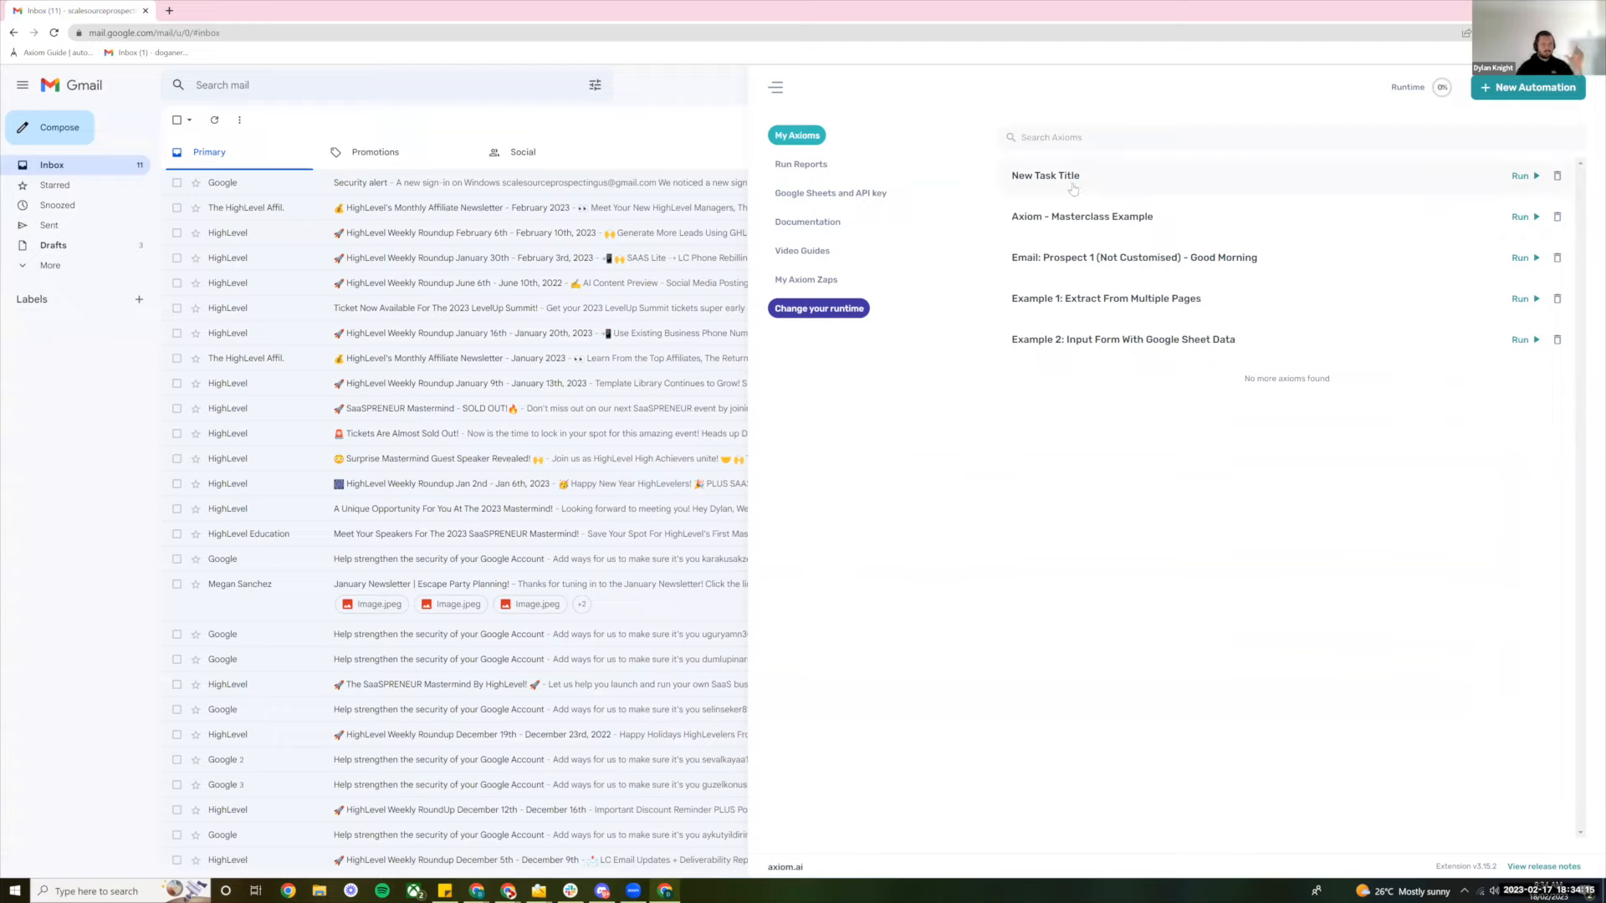
Switch to the browser with the aged Gmail account, open its Axiom - Masterclass Example automation and watch it run in the cloud
click(1127, 227)
click(507, 891)
click(423, 837)
click(850, 92)
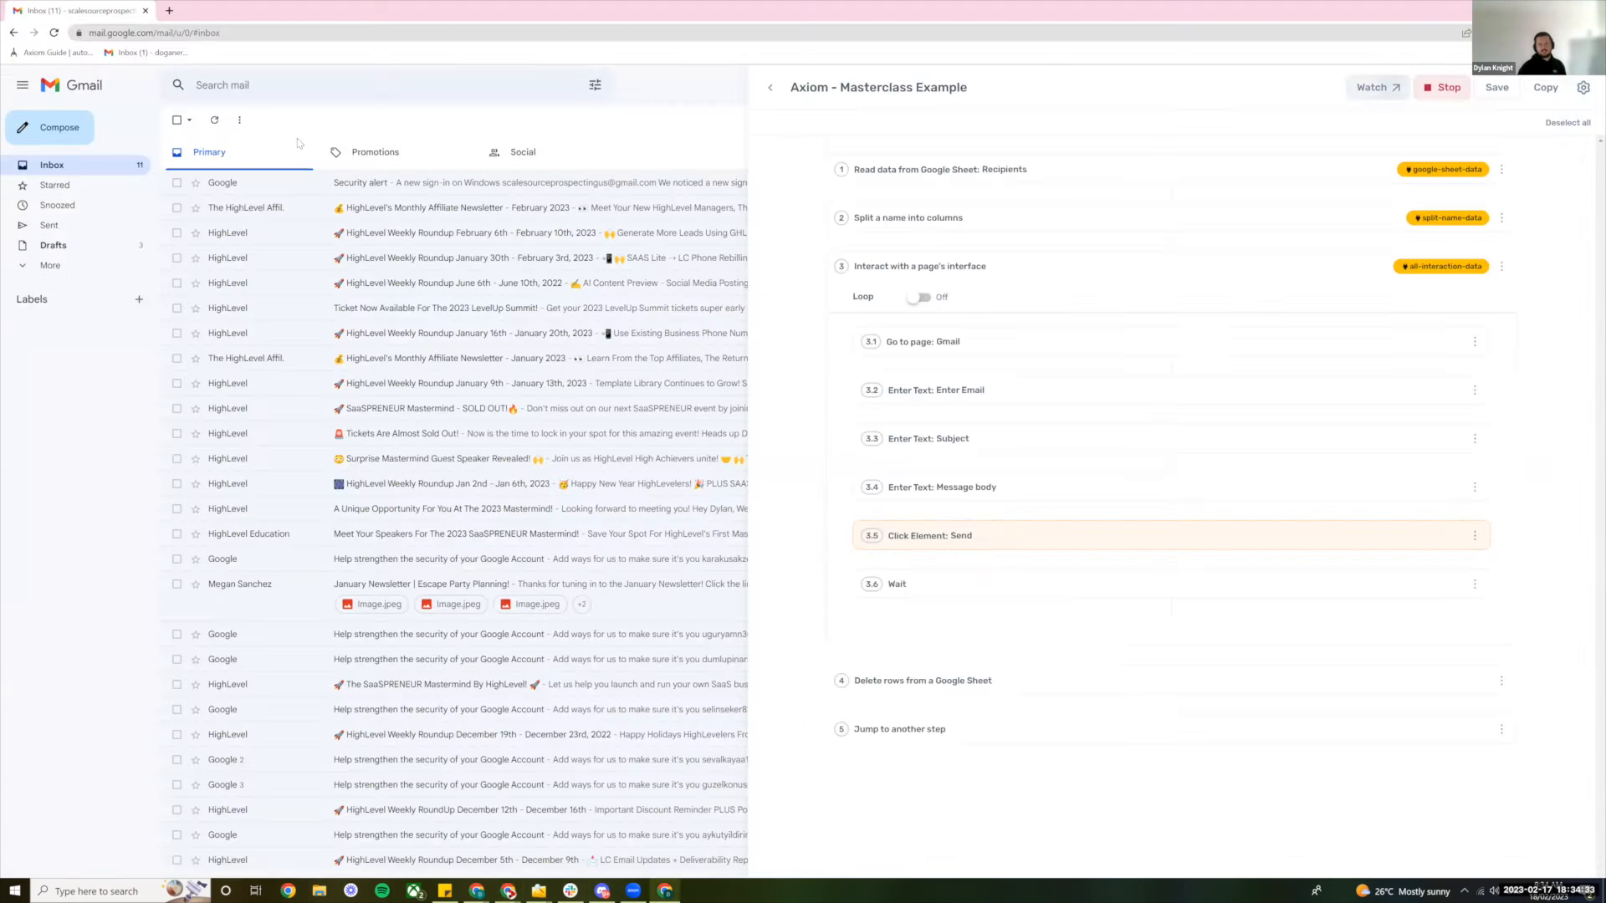
click(1444, 78)
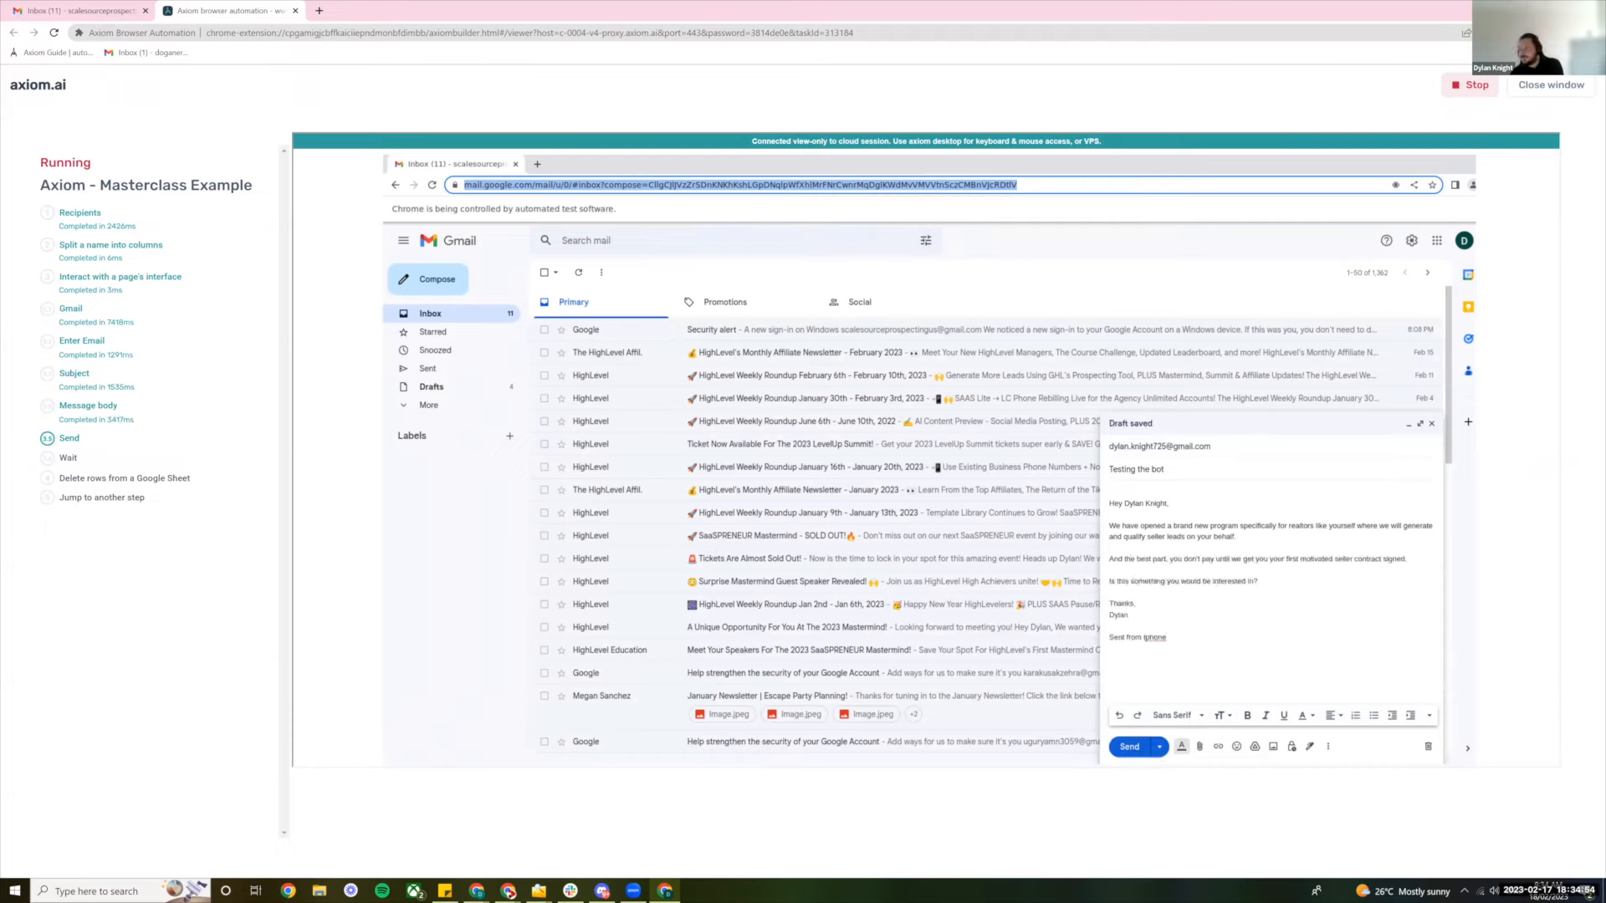
Stop the cloud run, return to the Gmail inbox, and stop the repeated run while it composes a recipient's email
click(1475, 86)
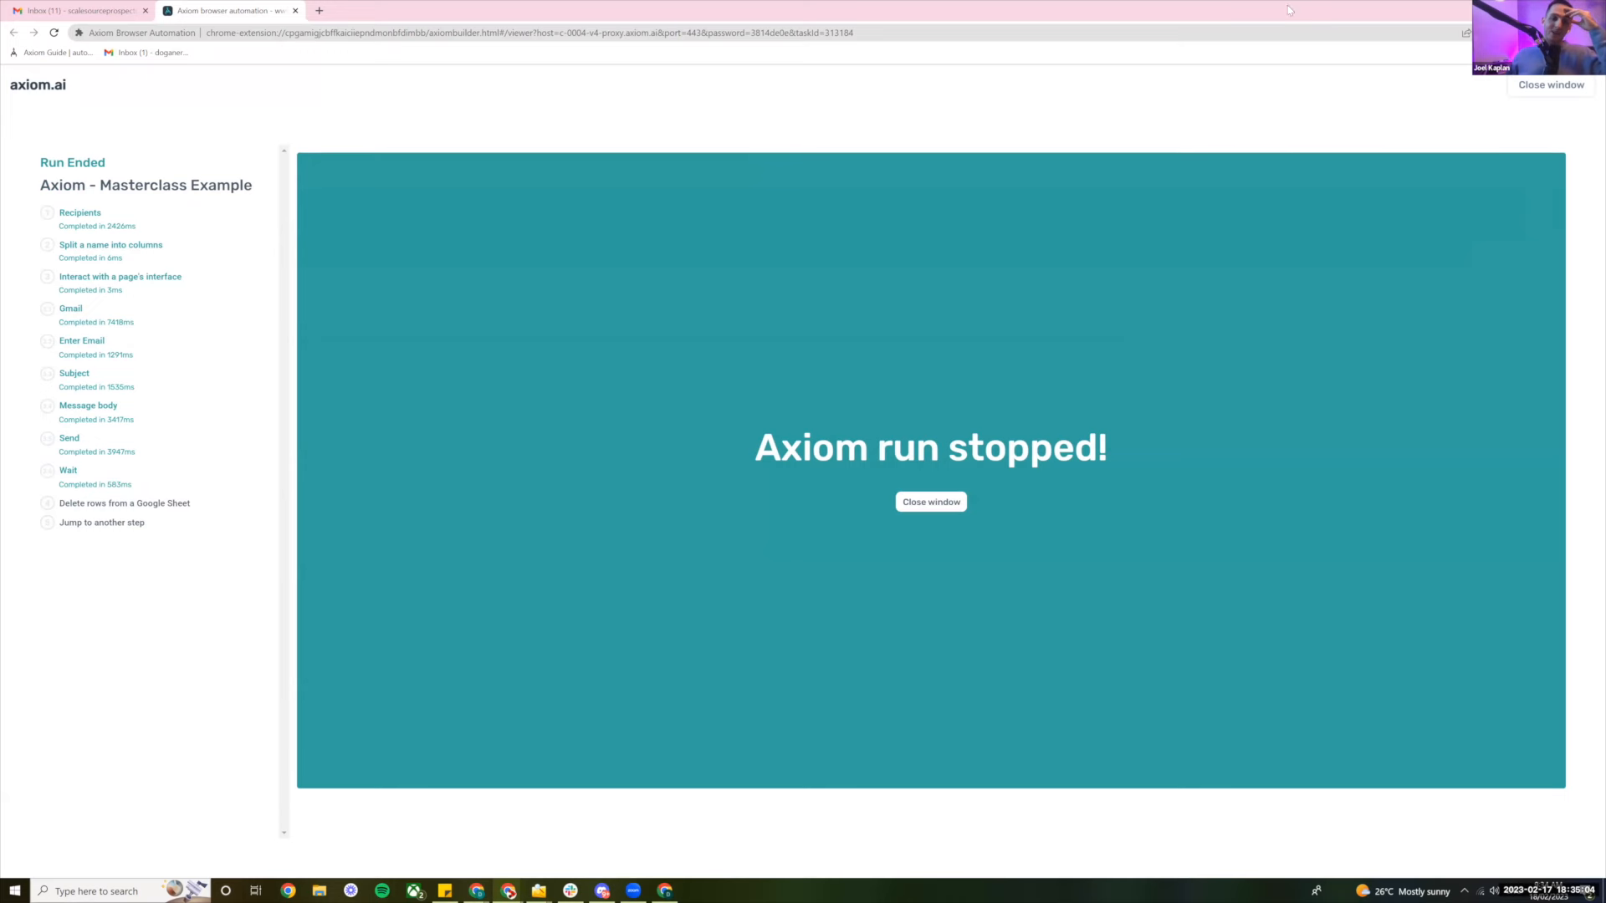
click(82, 11)
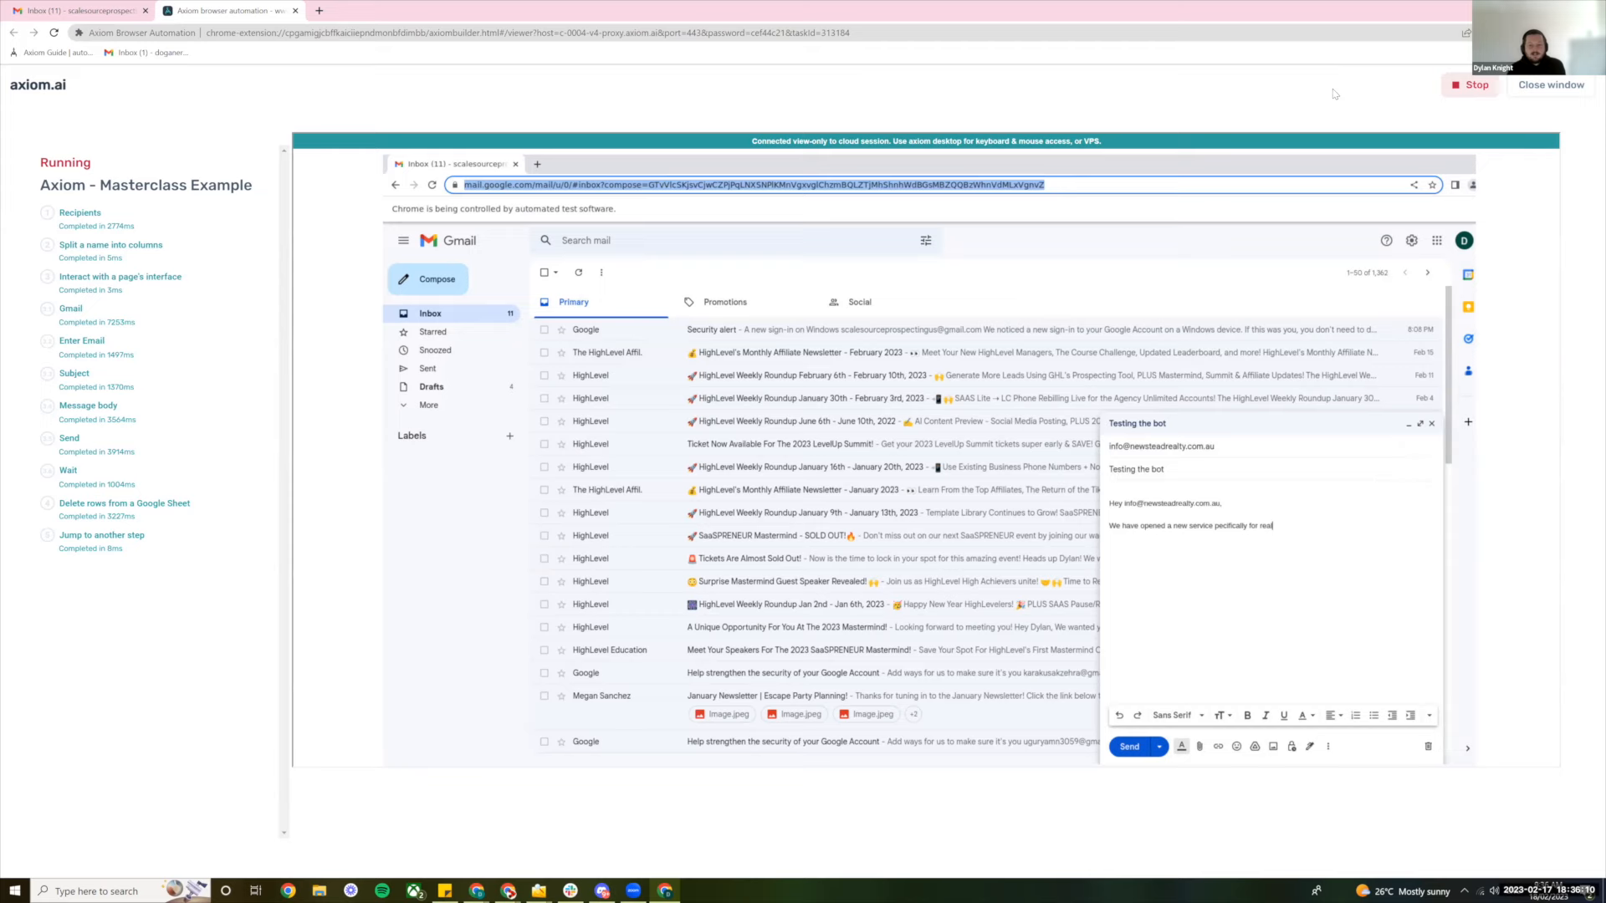
click(1469, 85)
Switch to the Masterclass presentation in Google Slides and go to the KPI's slide, undoing the stray change to its text box
click(1508, 11)
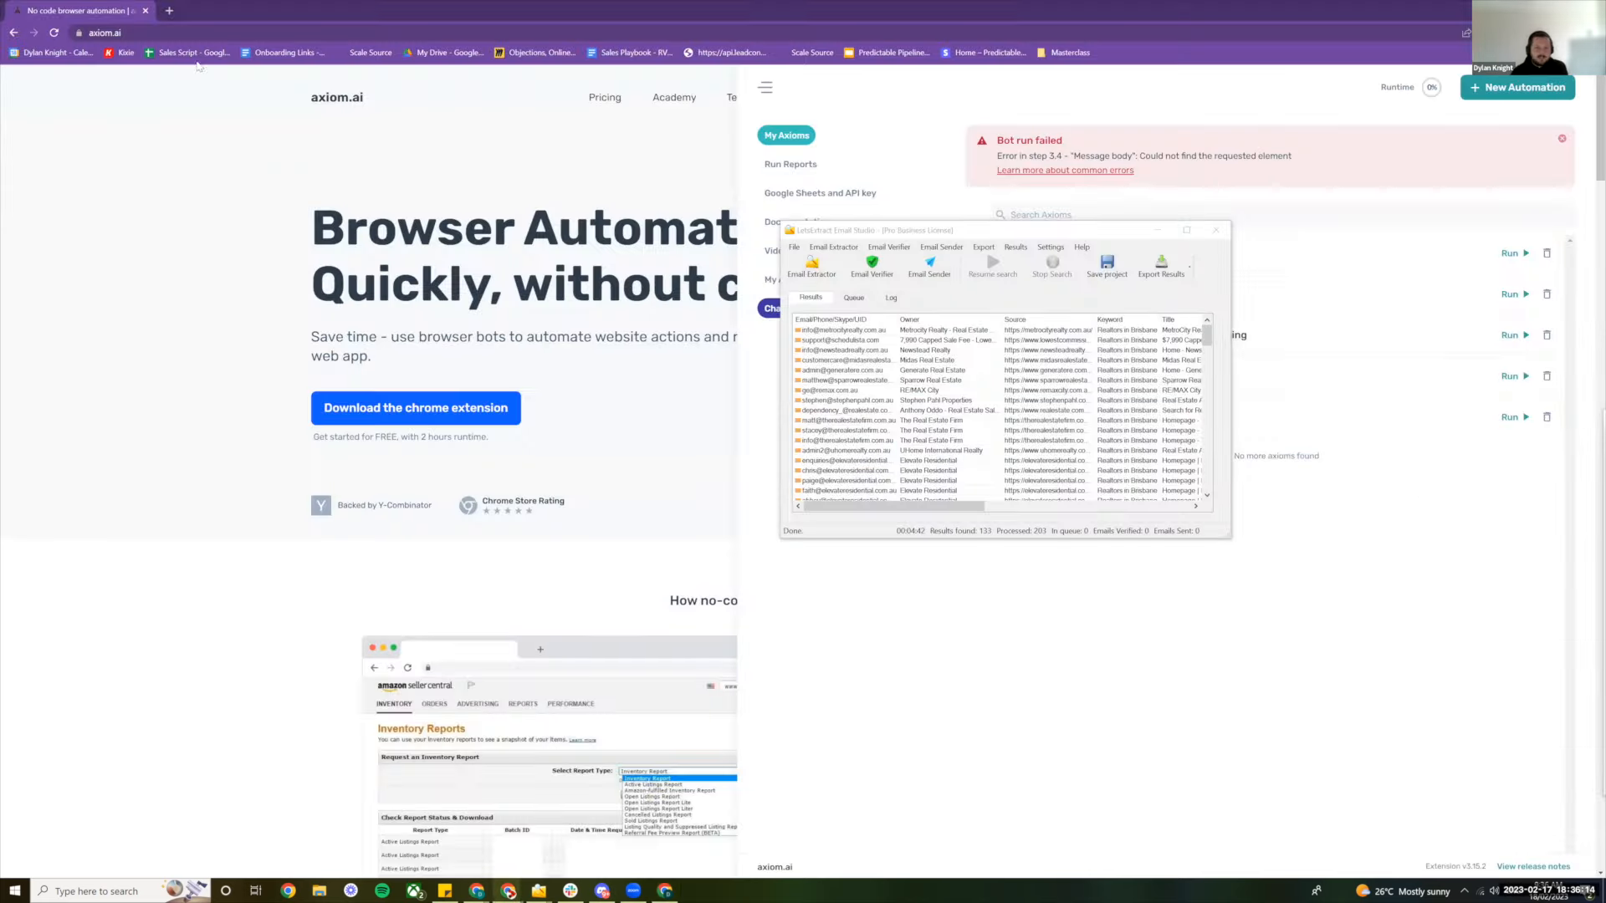
click(1331, 359)
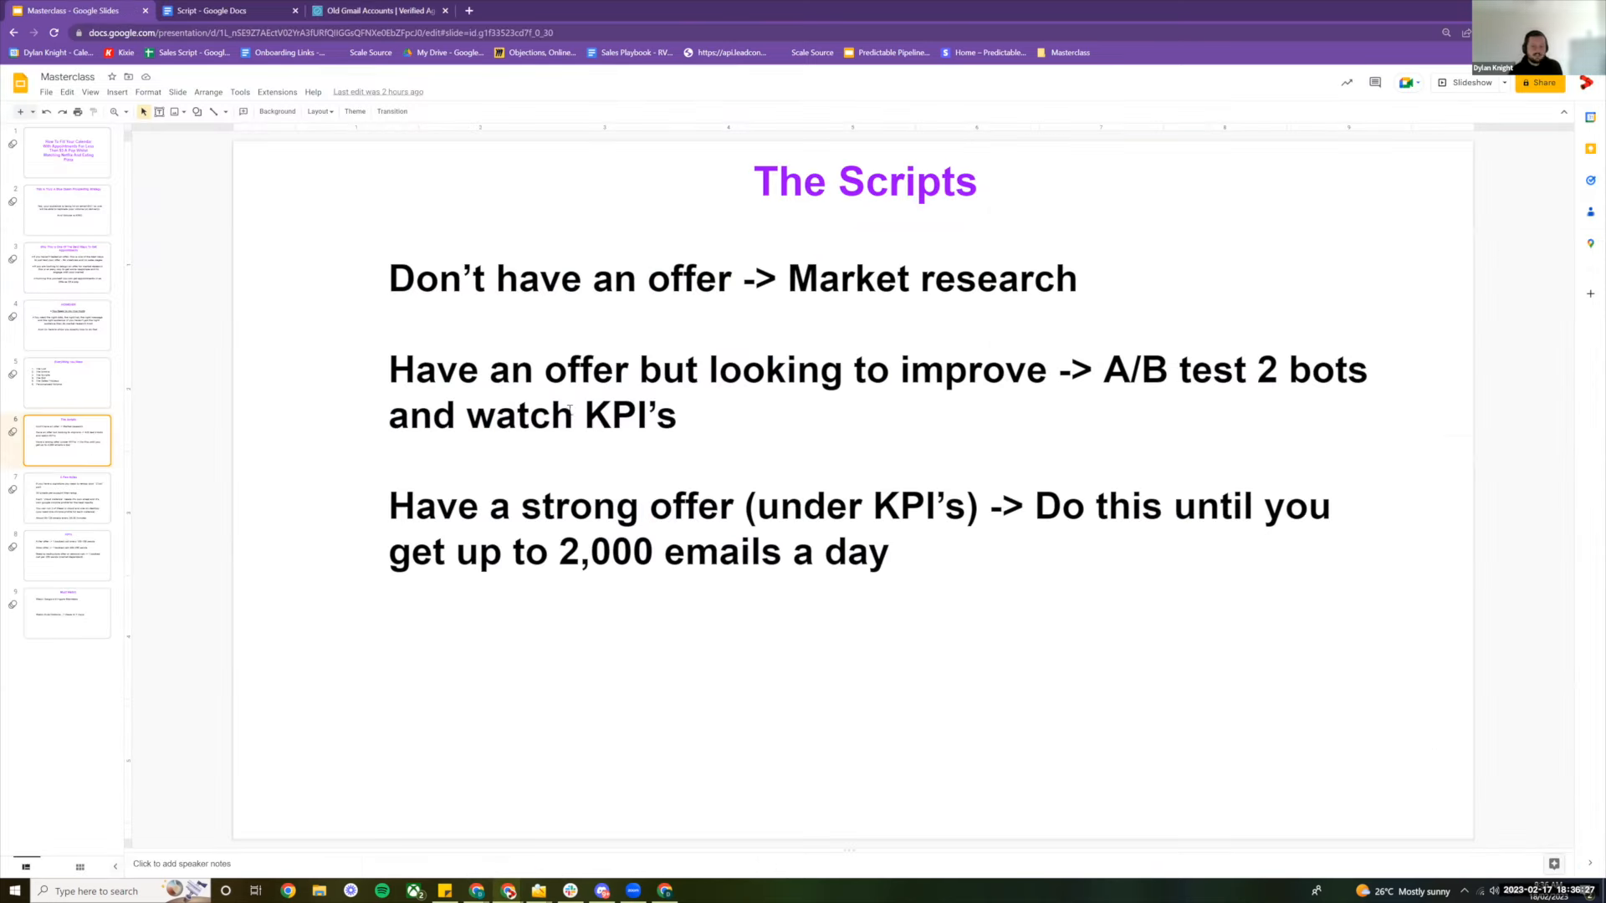
key(Down)
key(Down)
mouse_move(409, 295)
mouse_down()
mouse_move(1101, 344)
mouse_move(394, 318)
mouse_move(391, 297)
mouse_up()
key(ctrl+z)
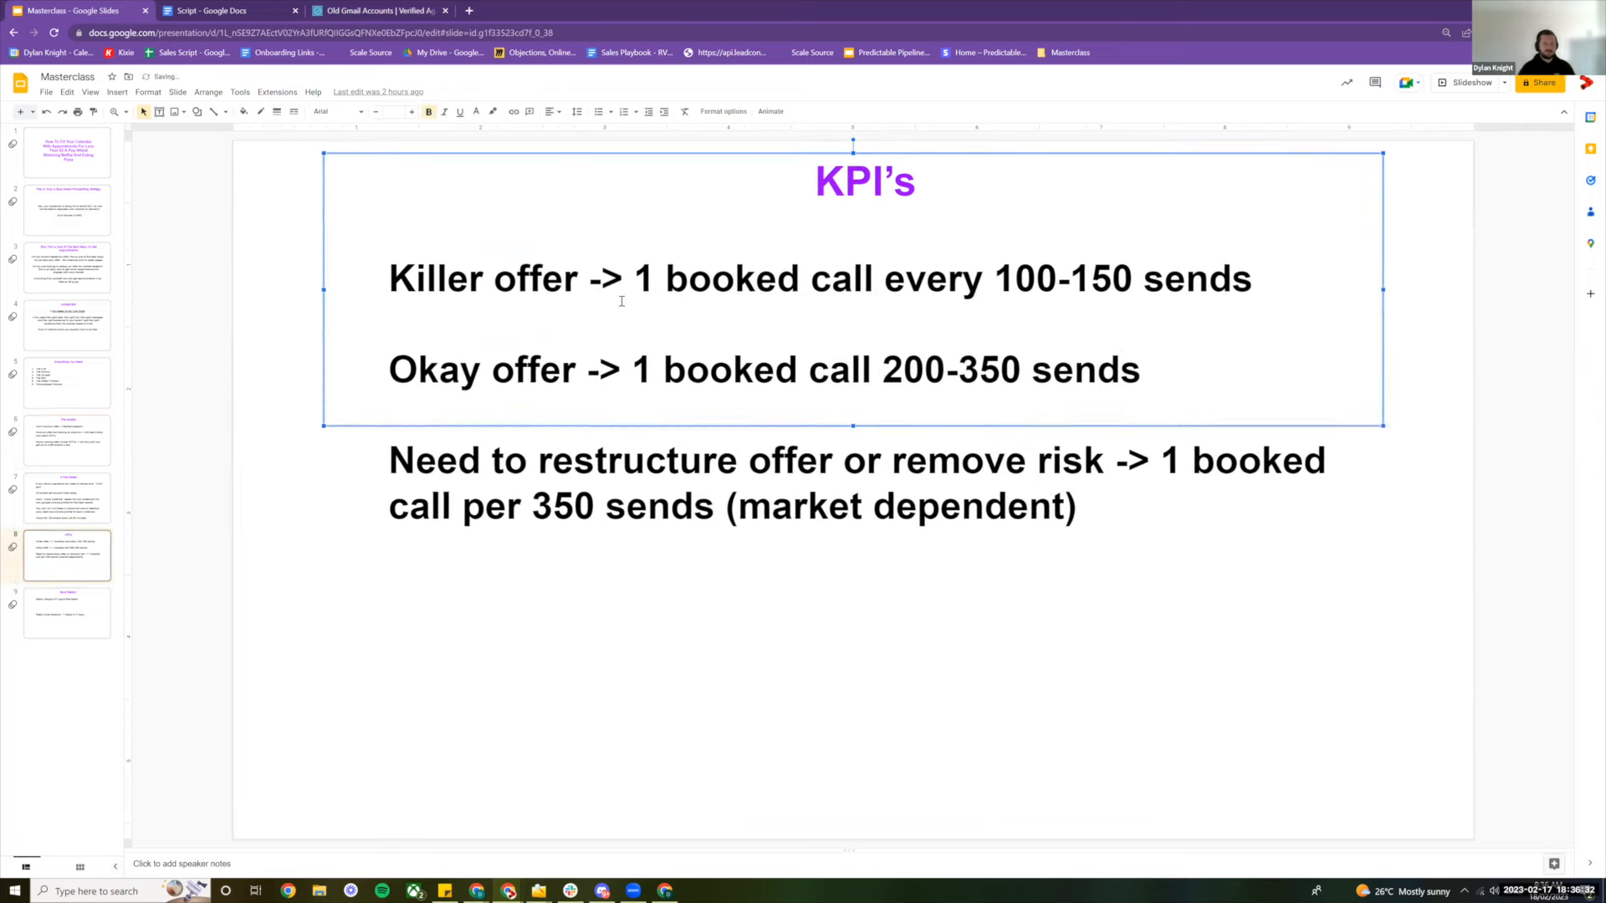